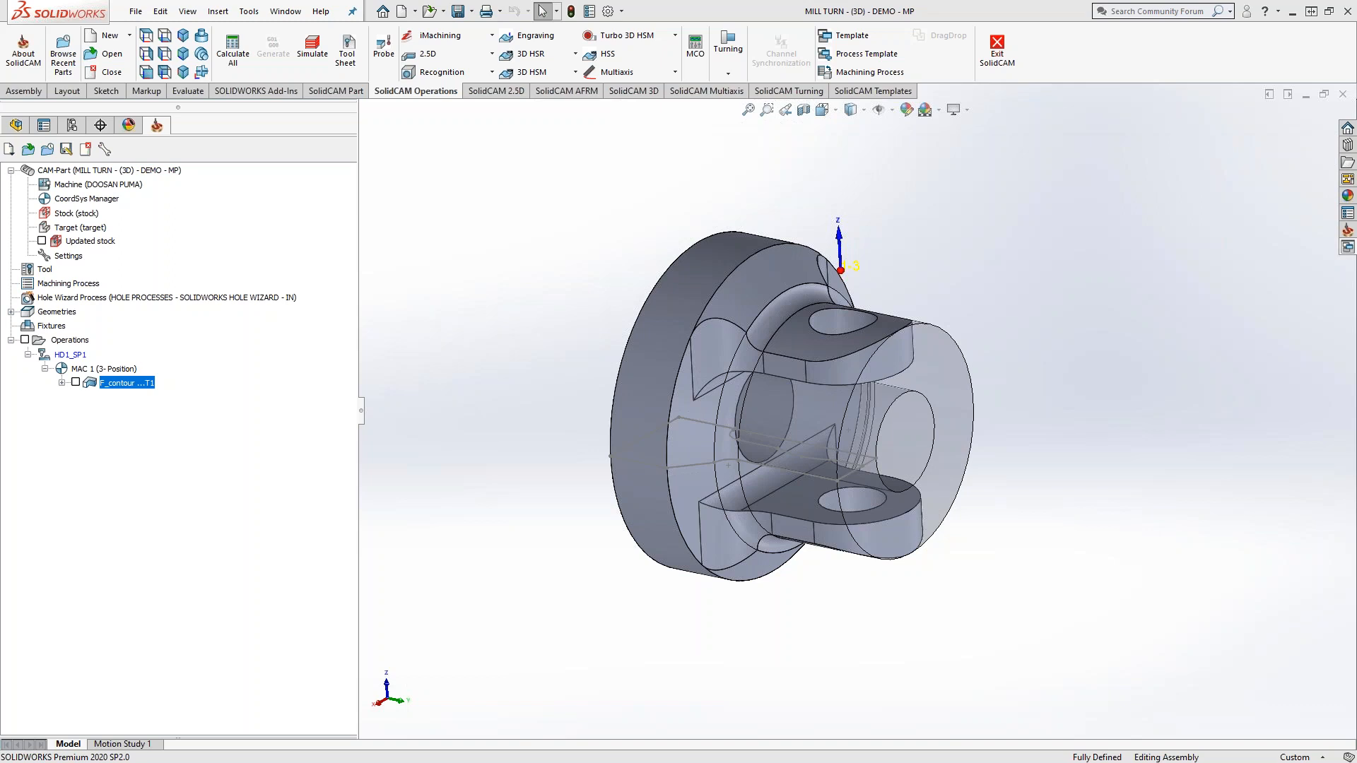
Inspect the DesignModel's solid bodies by highlighting Cut-Extrude6 and stock one after the other.
middle_drag(499, 258, 606, 244)
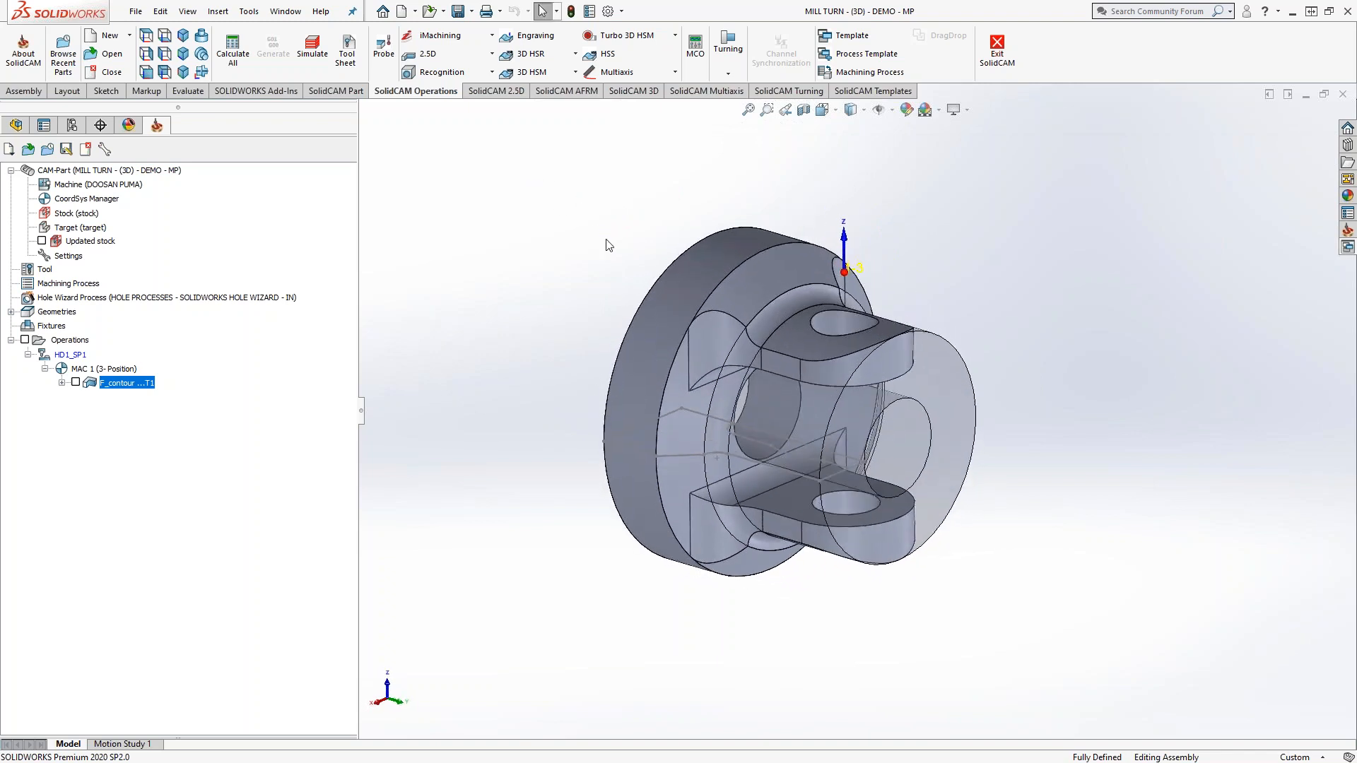
click(28, 128)
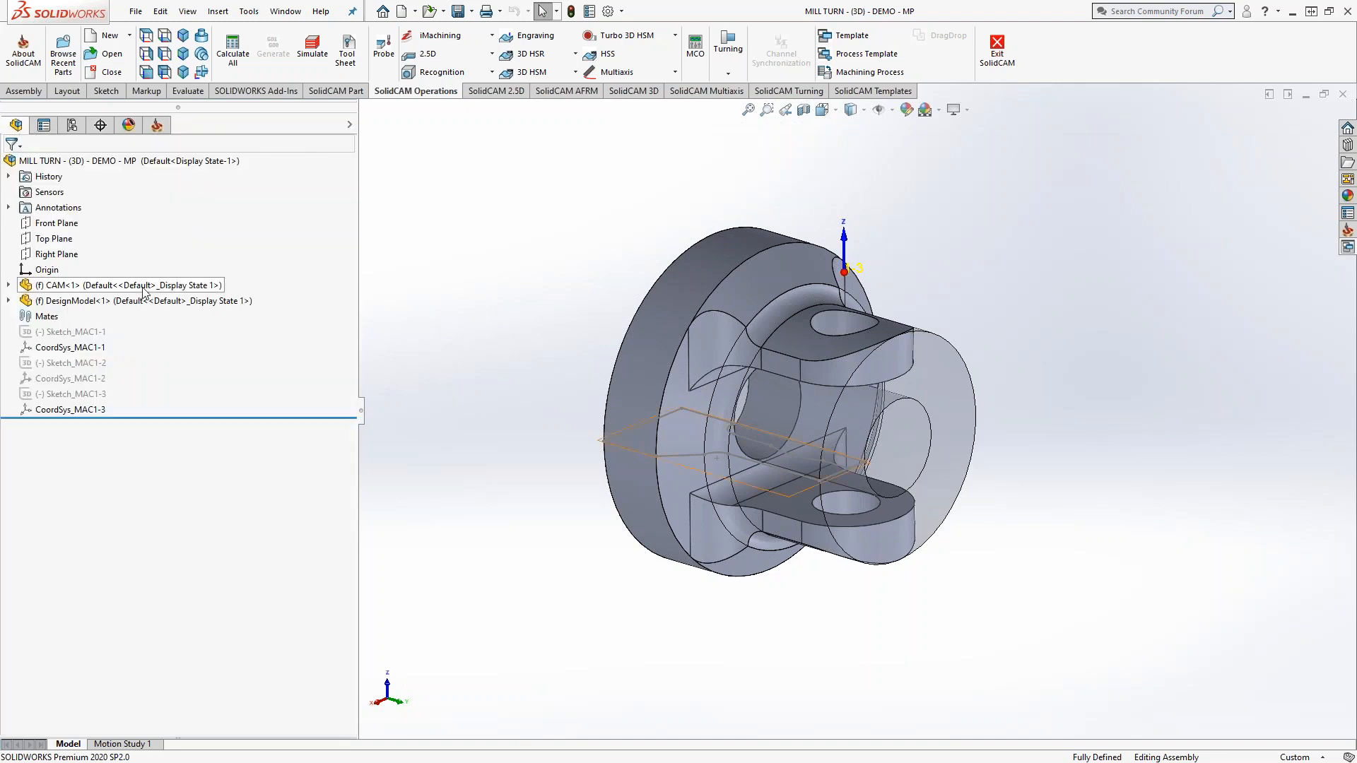
click(9, 301)
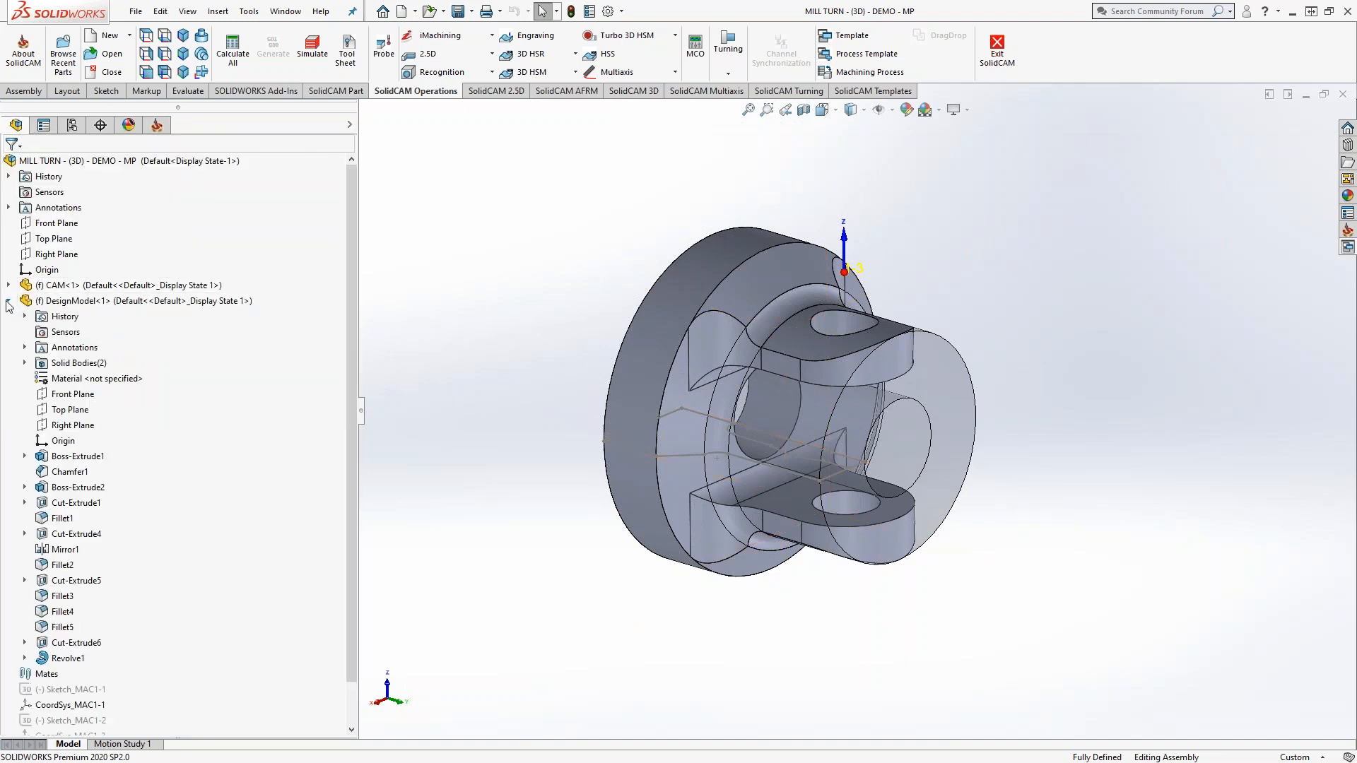
click(26, 362)
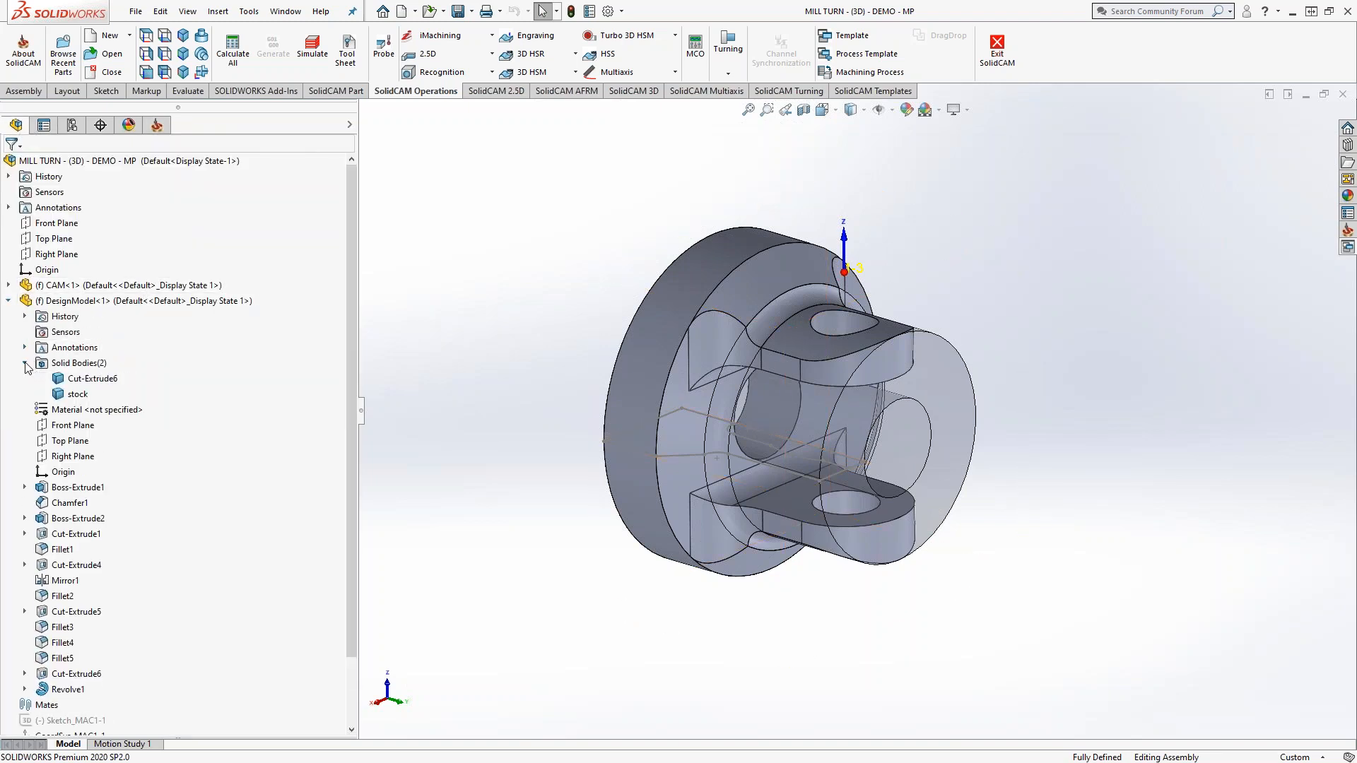
click(80, 381)
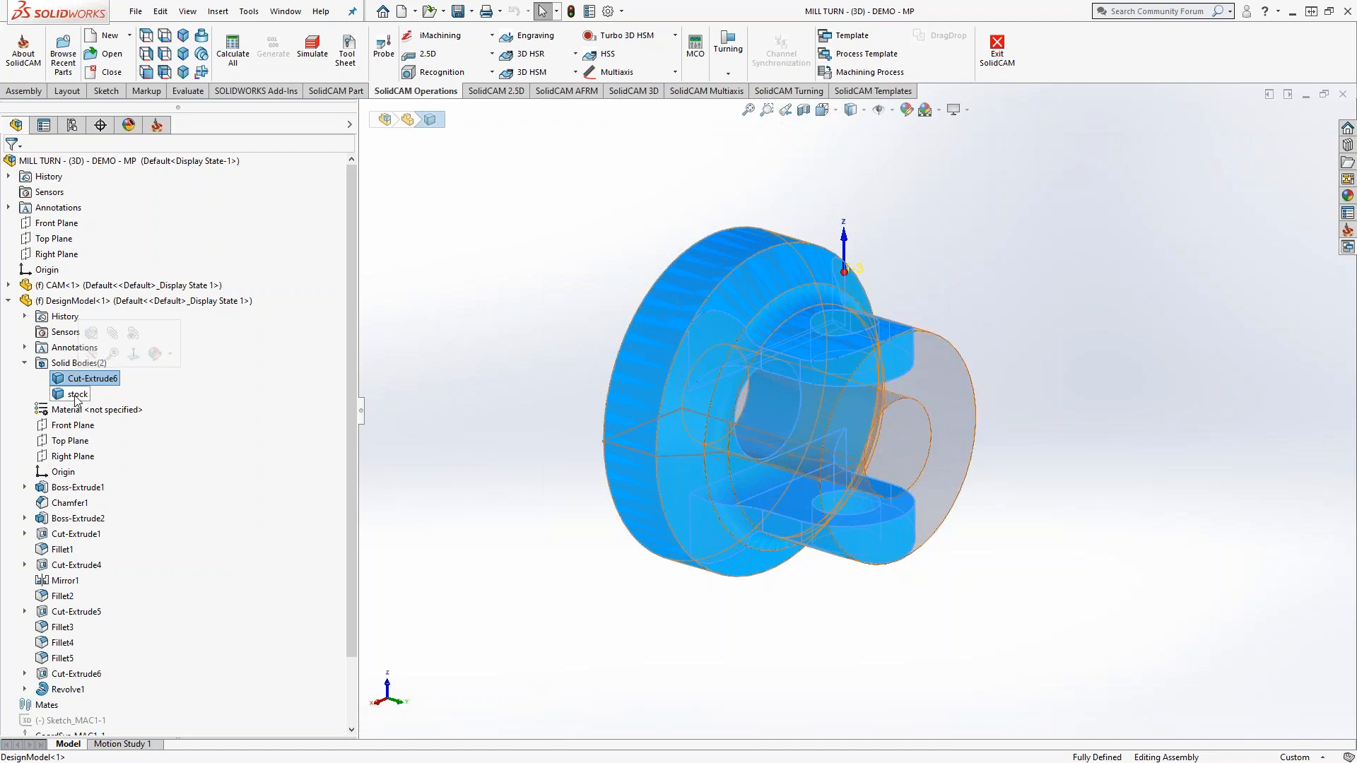
click(77, 394)
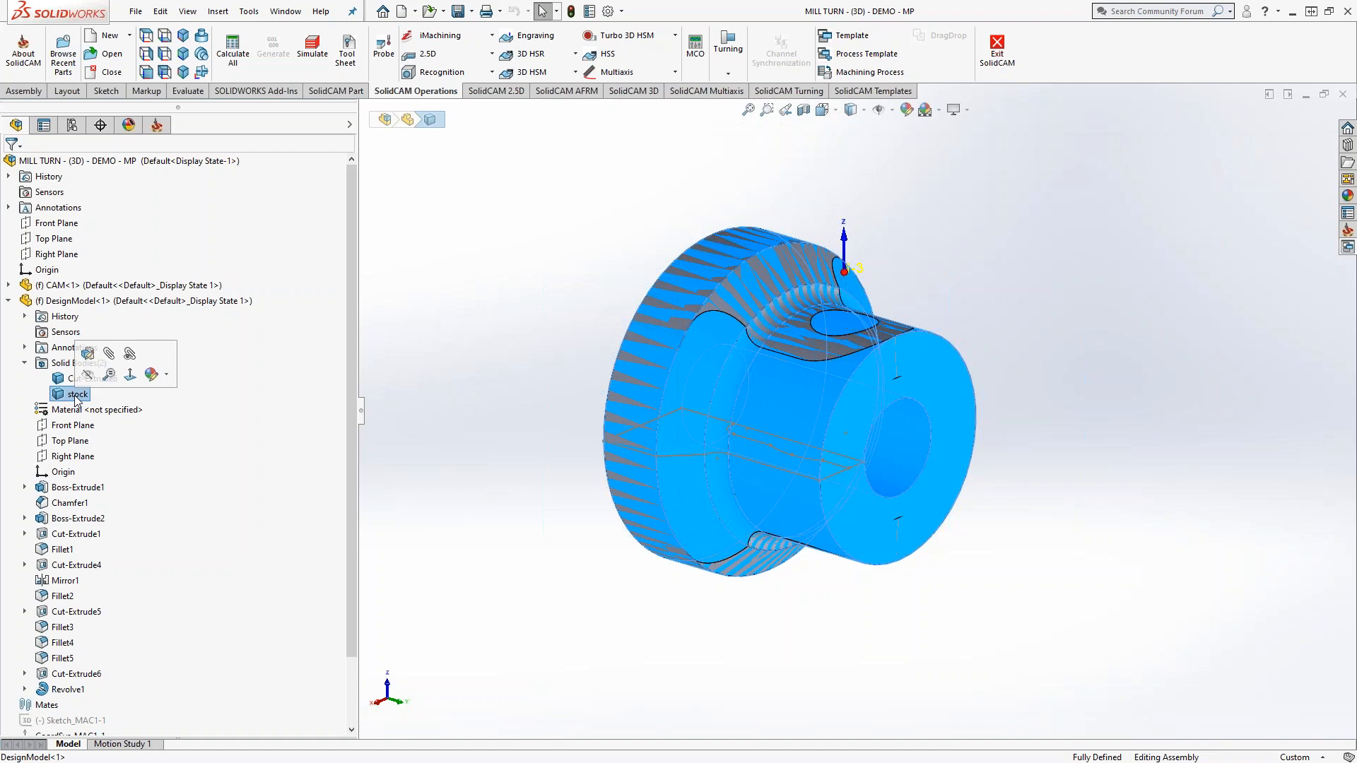
click(8, 301)
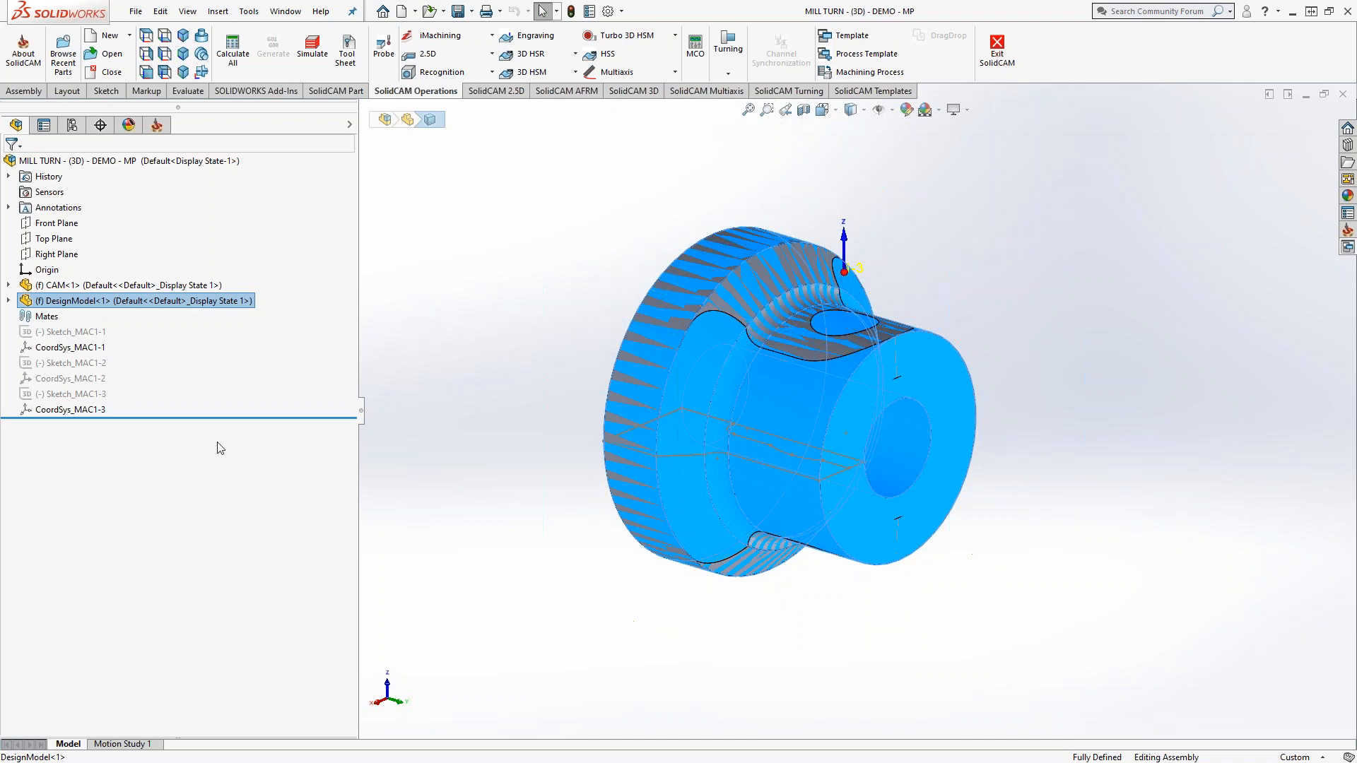
Review the CAM part's stock definition and its selected solid, leaving the definition unchanged.
click(24, 90)
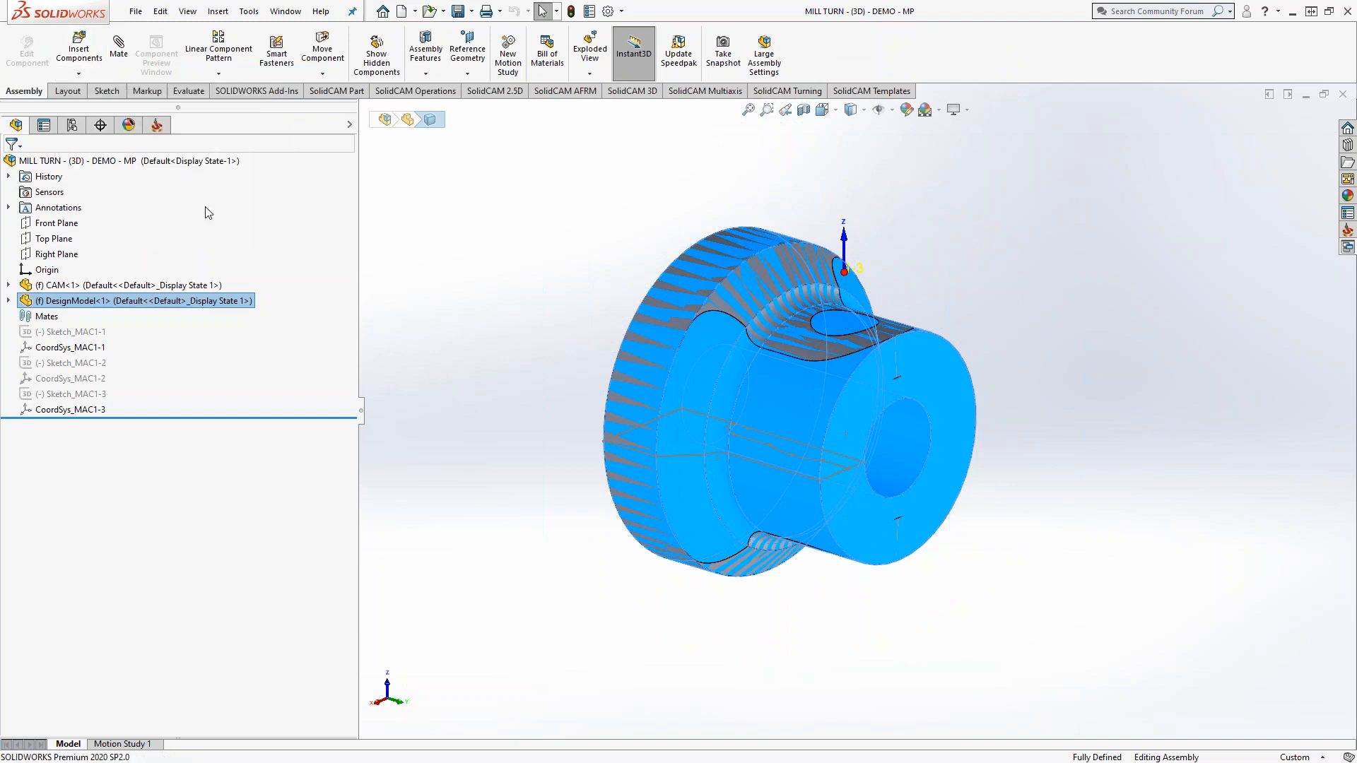
click(164, 125)
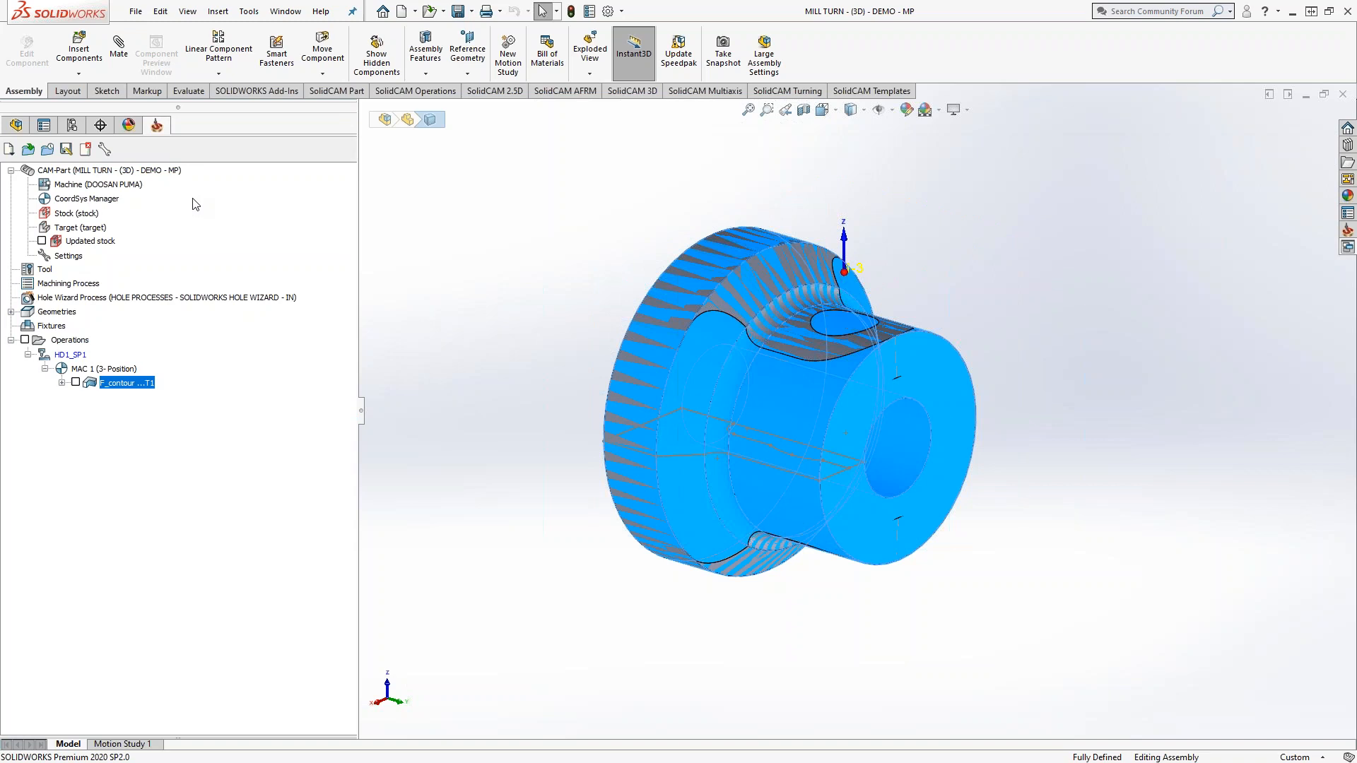
click(552, 290)
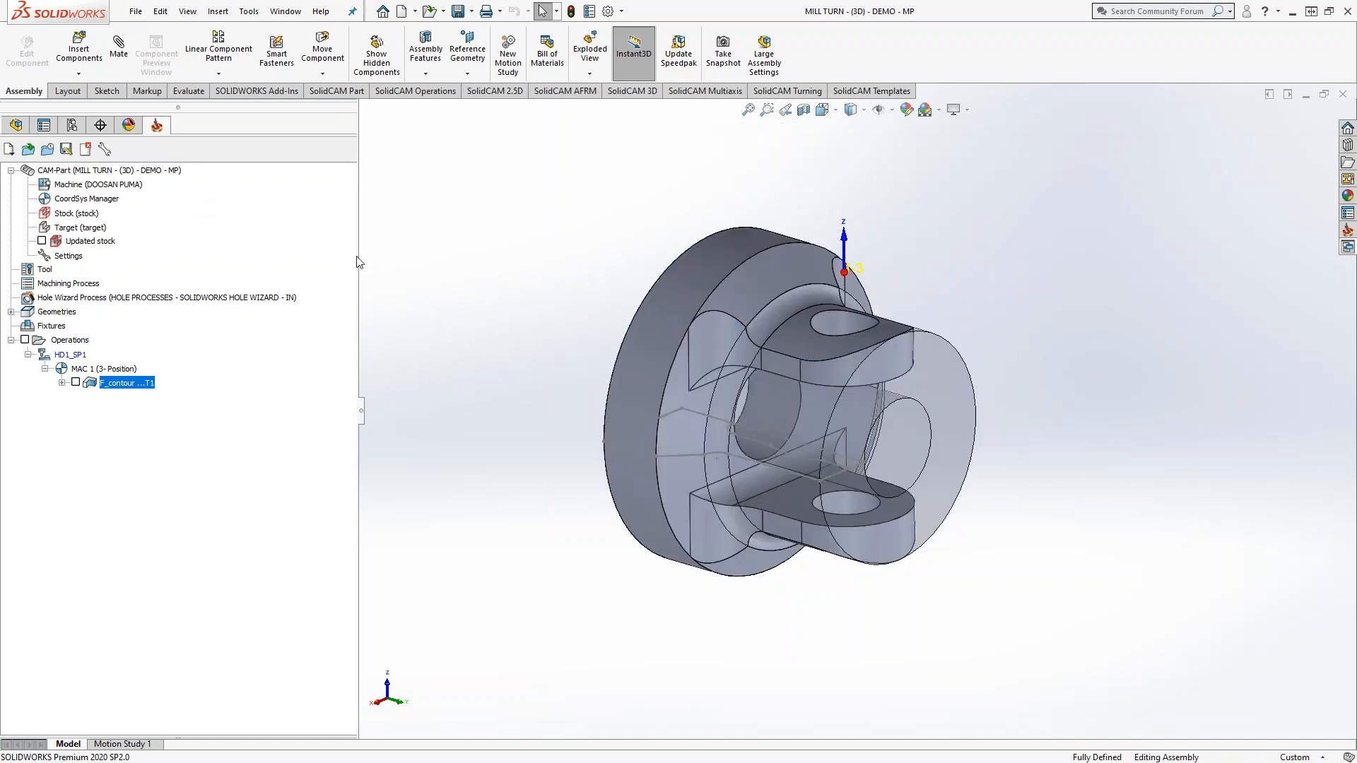
click(73, 214)
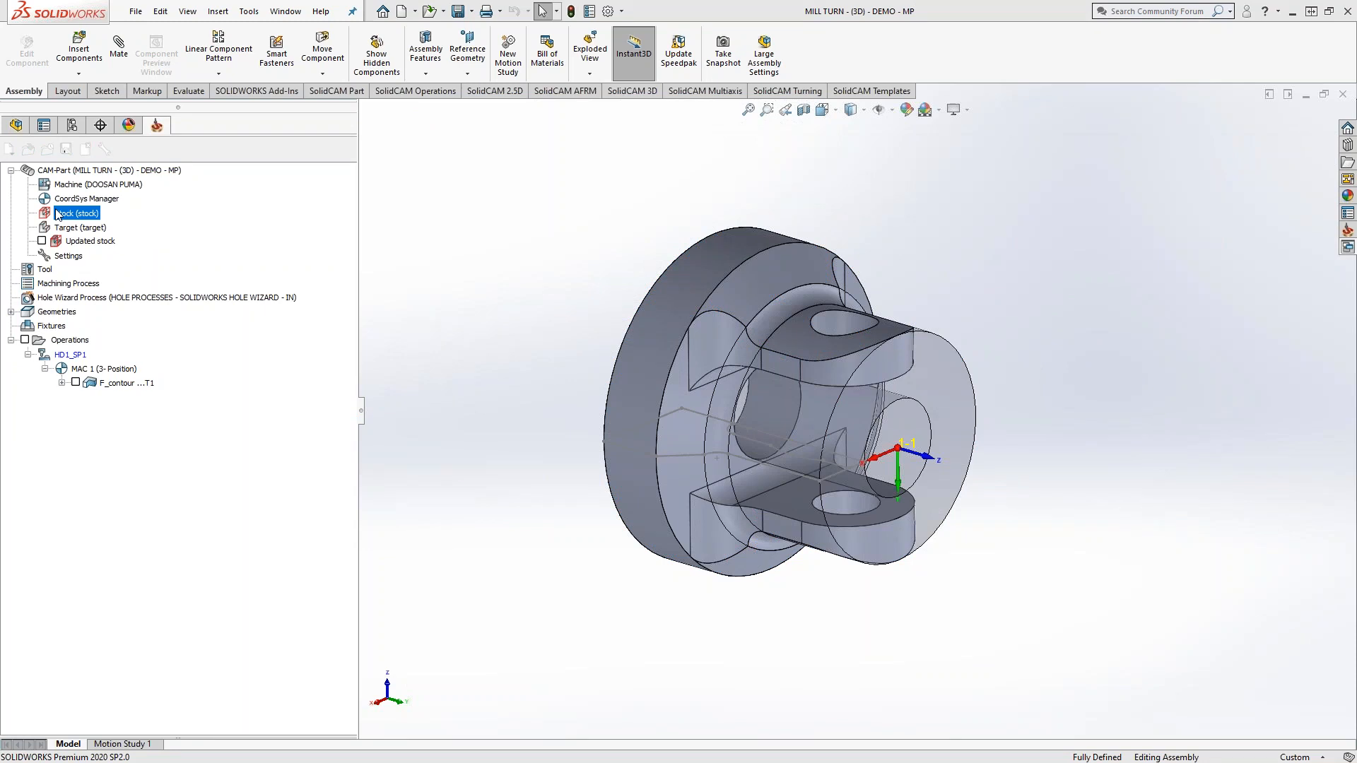
double_click(73, 213)
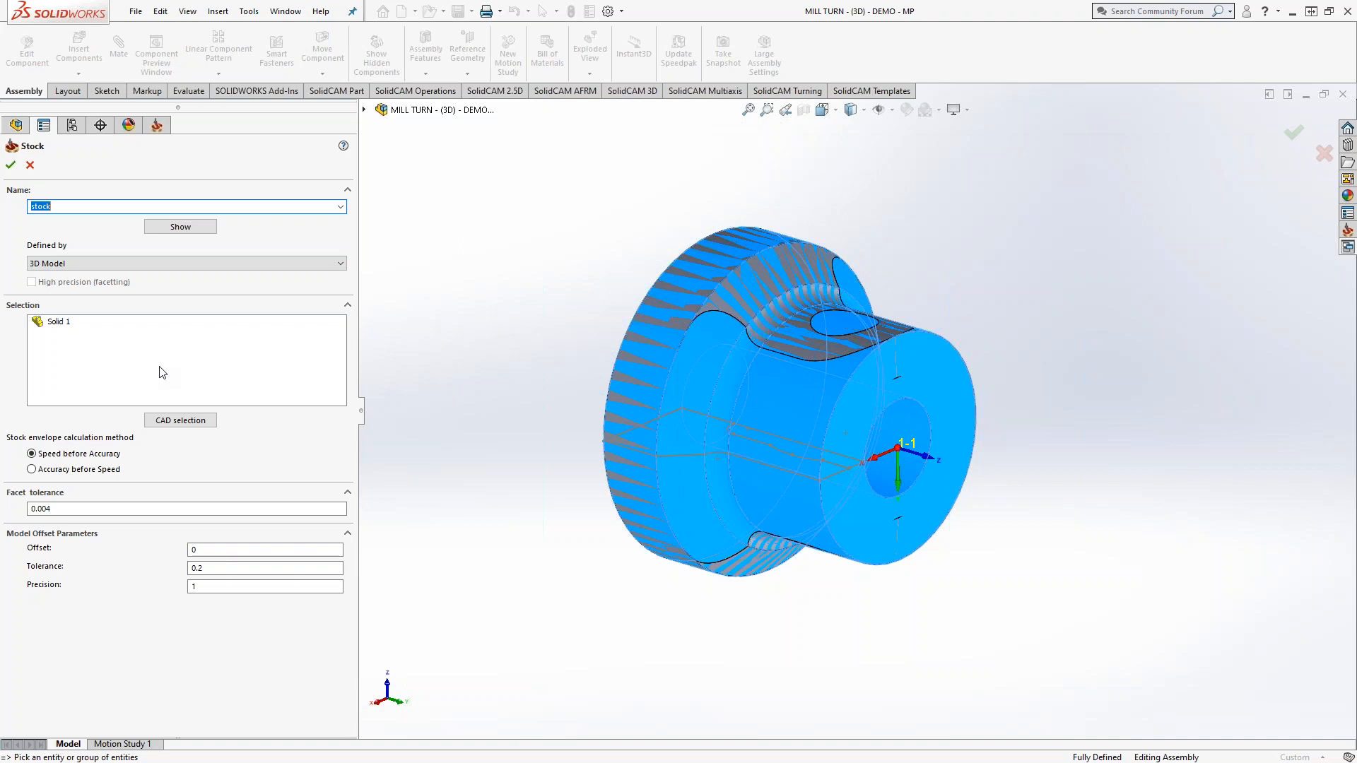
click(457, 284)
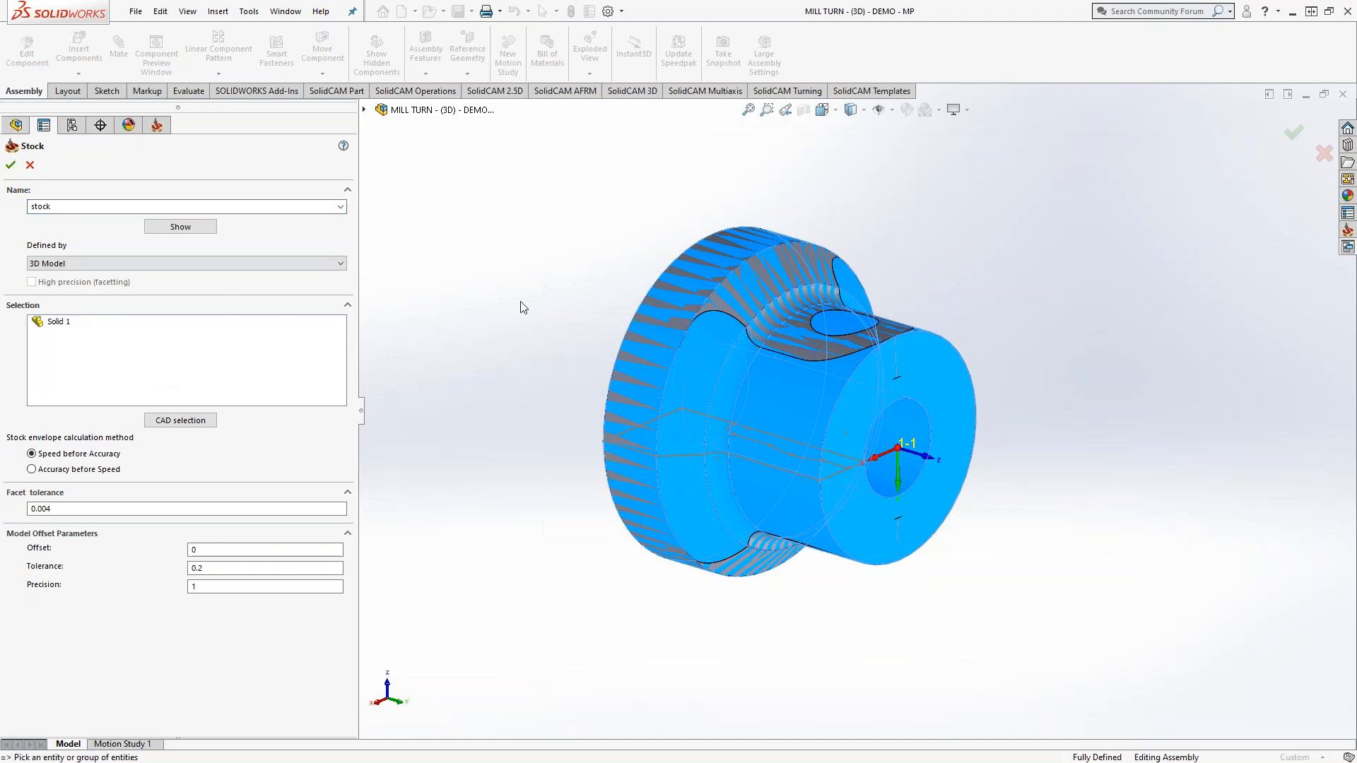
click(43, 170)
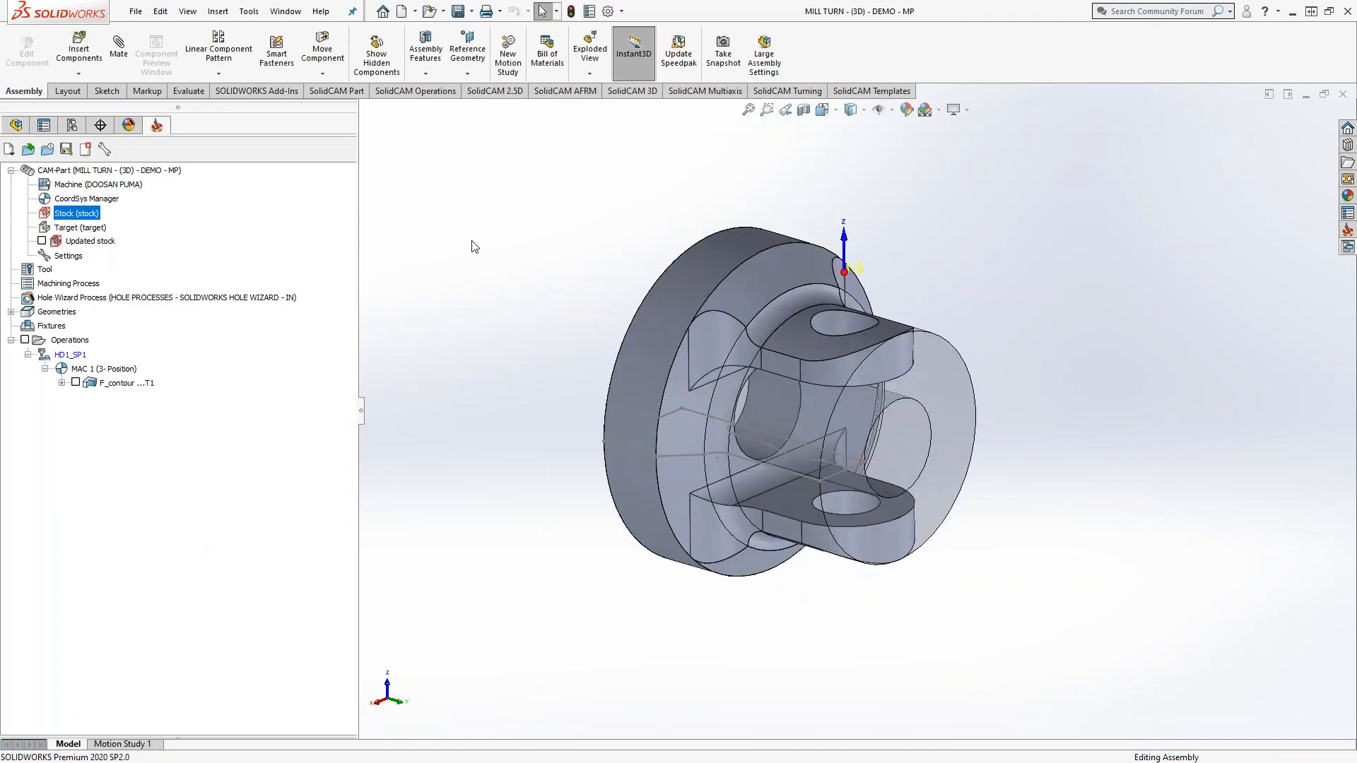
double_click(72, 214)
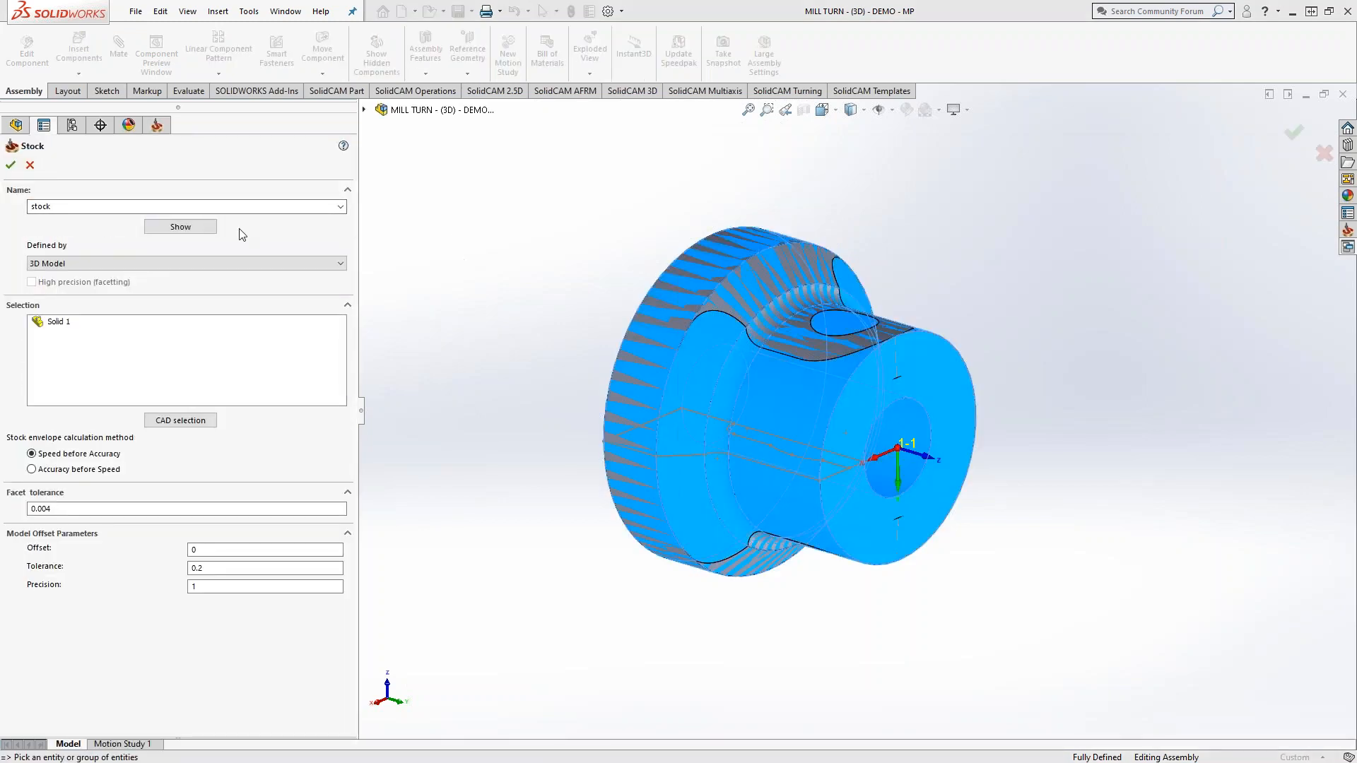
click(29, 165)
Check which bodies the DesignModel's Solid Bodies folder contains and highlight them together.
click(15, 125)
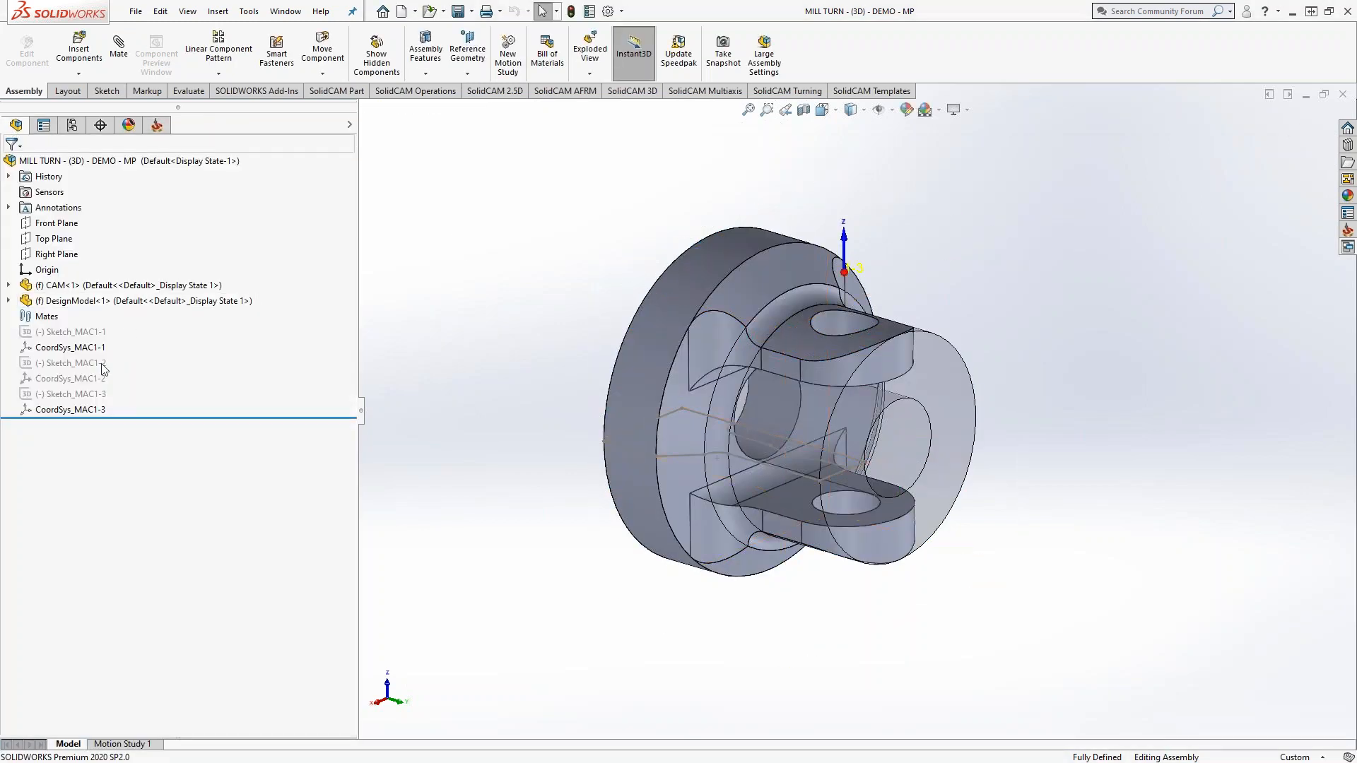
click(9, 301)
click(77, 363)
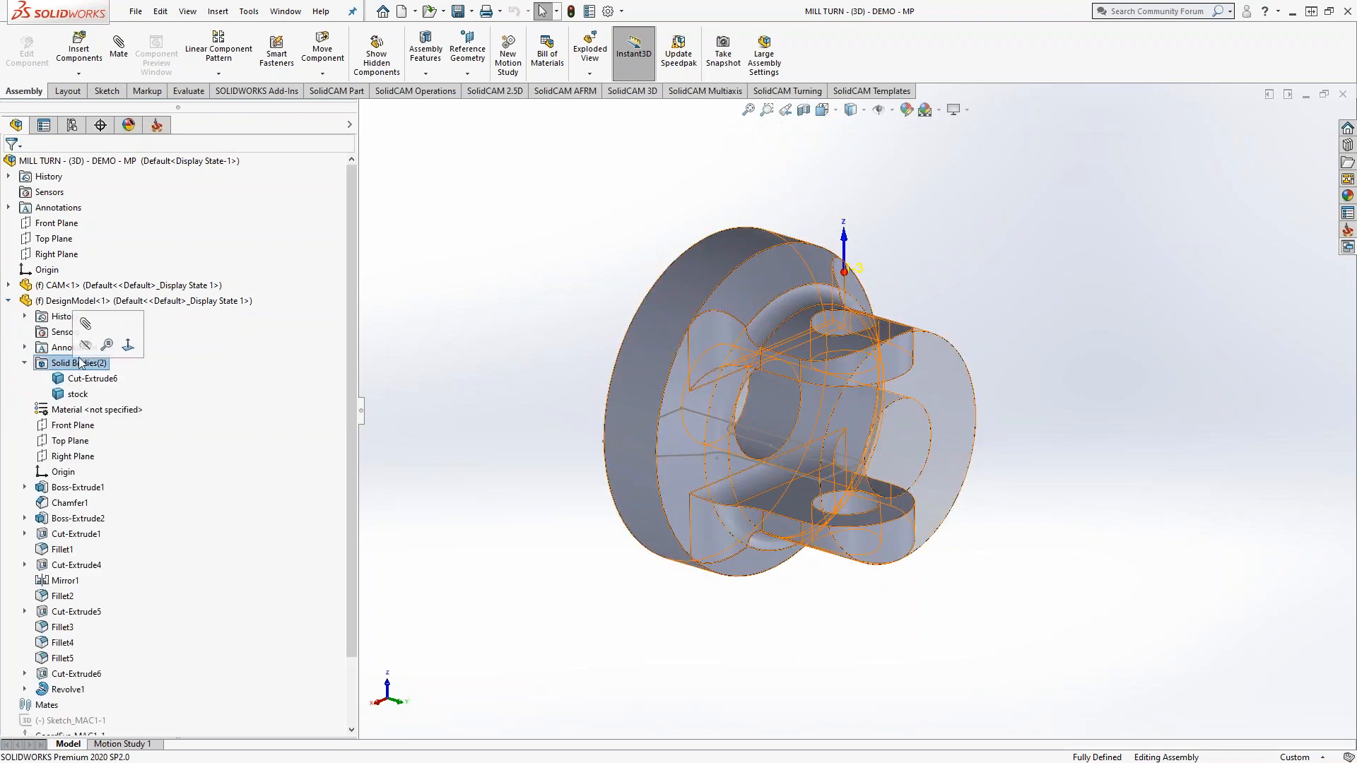
In the stock definition, unselect Solid 1 and choose the finished part body as the stock solid instead.
click(160, 126)
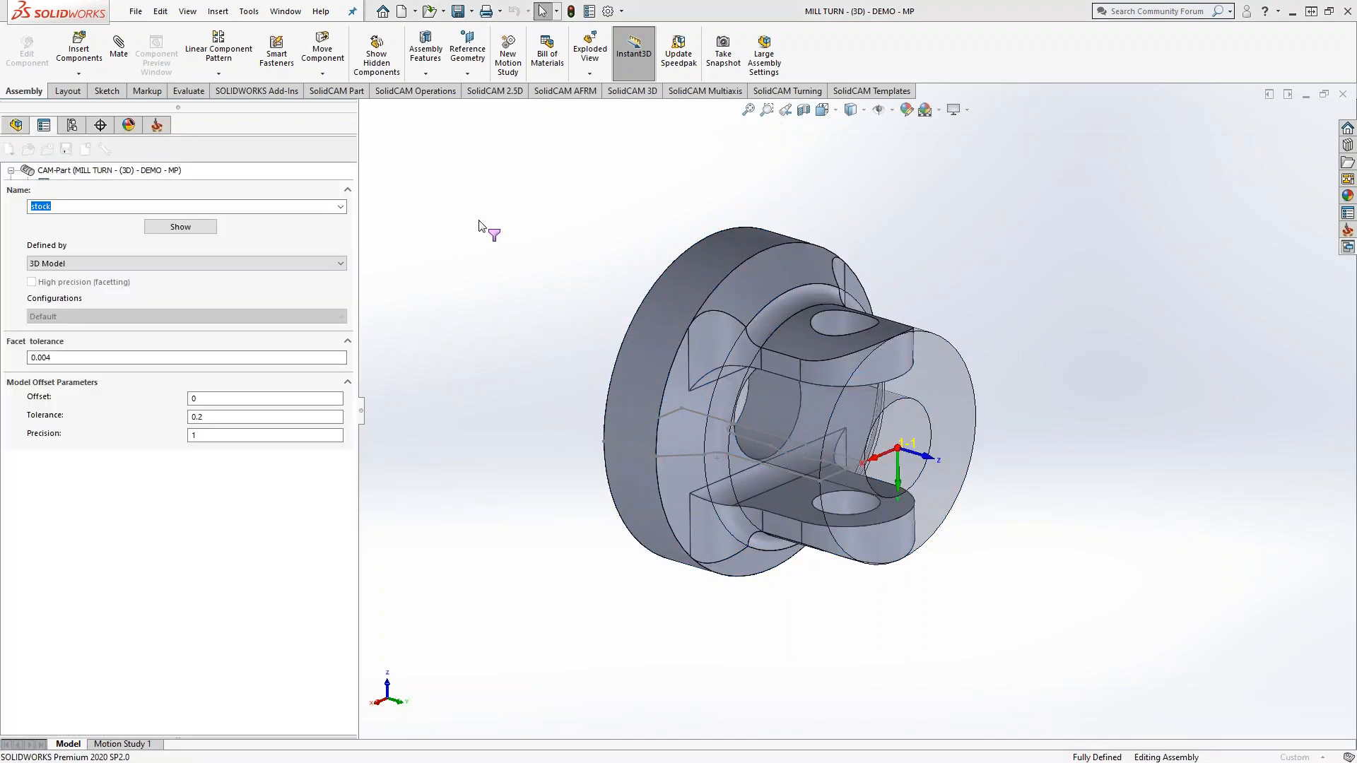
right_click(68, 333)
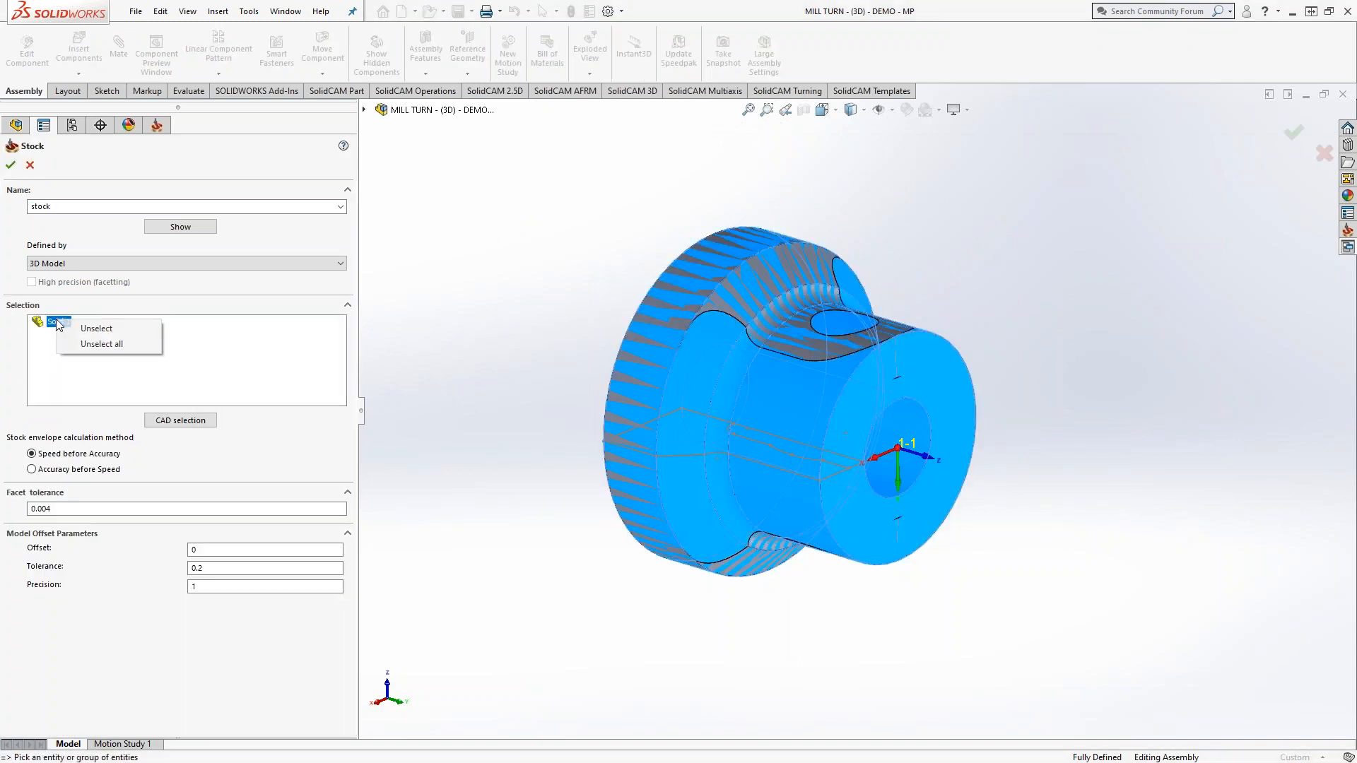
click(72, 331)
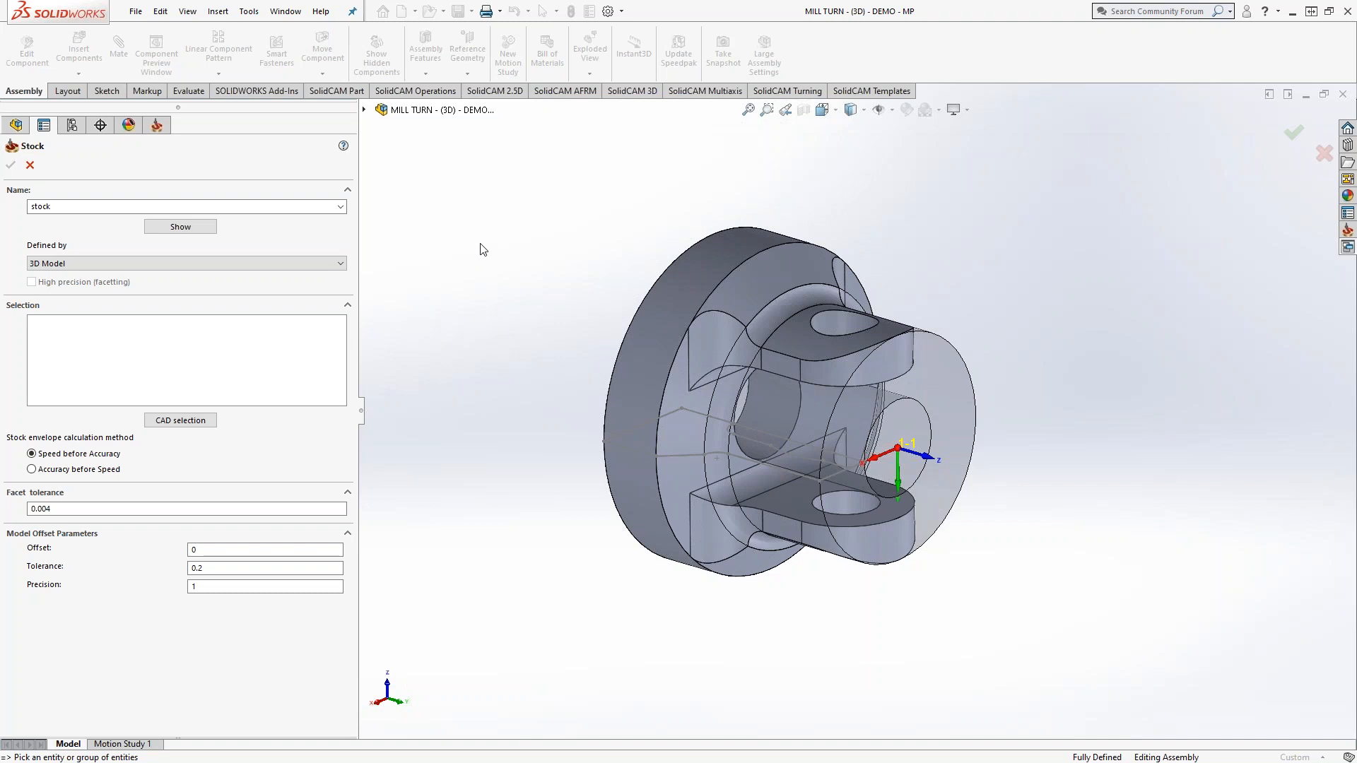
middle_drag(514, 272, 548, 315)
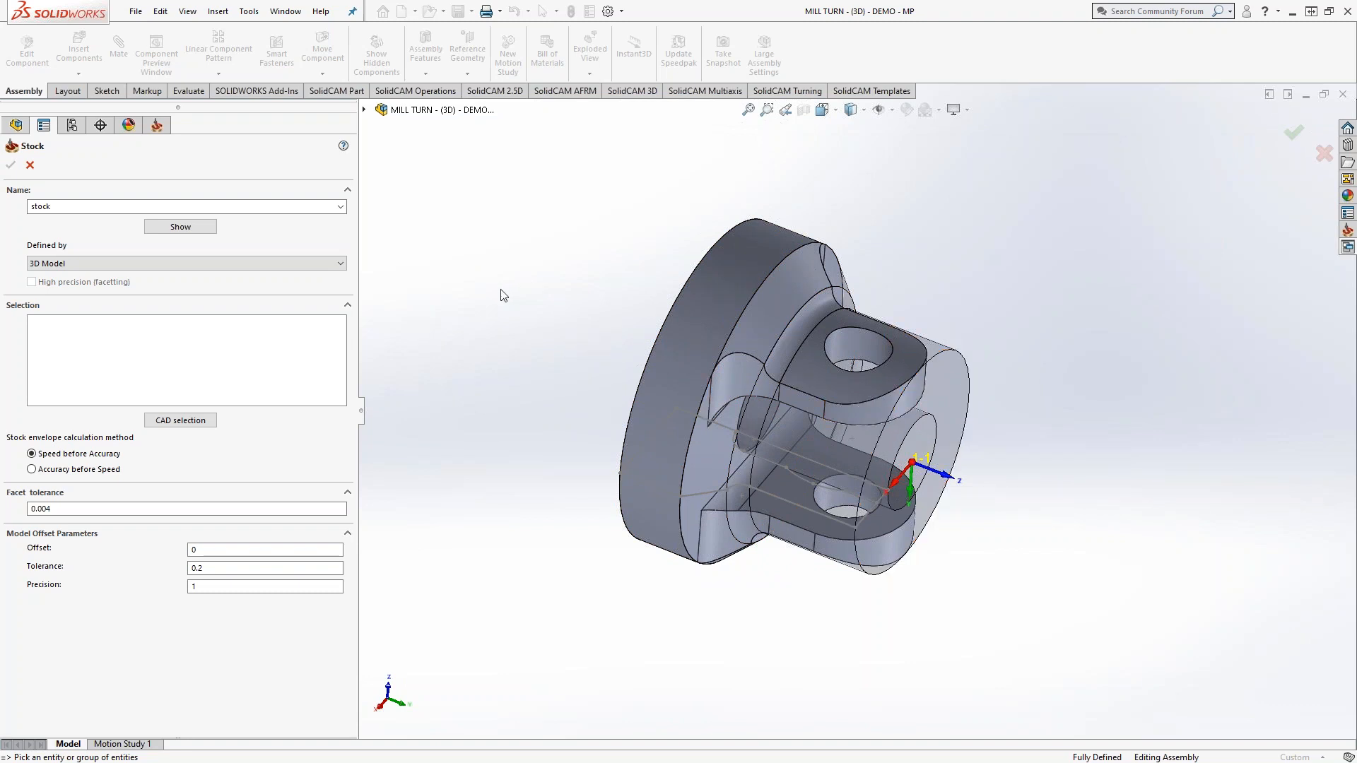
middle_drag(603, 301, 612, 259)
scroll(865, 283, down, 3)
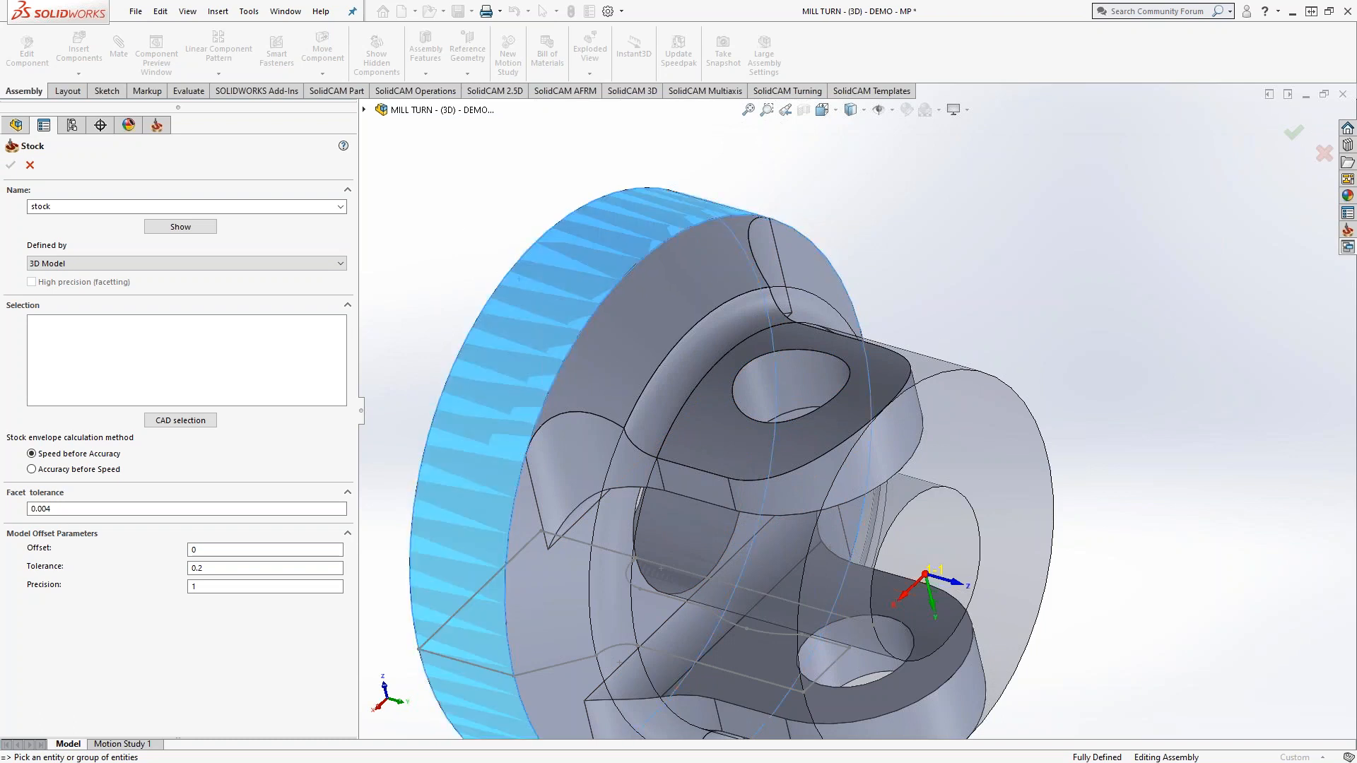
click(502, 279)
middle_drag(446, 245, 506, 195)
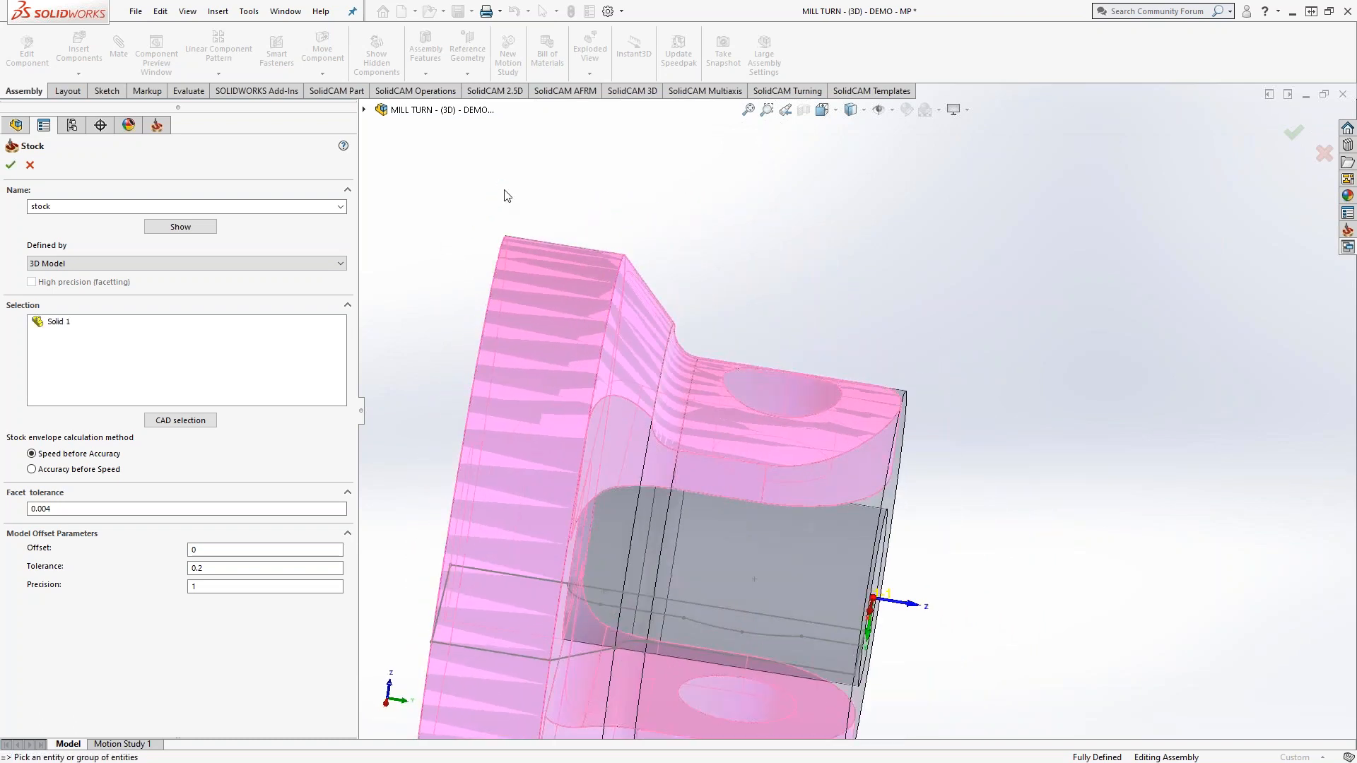
Set the stock's model offset to .125, preview the stock and accept the definition.
click(199, 553)
double_click(200, 552)
text(.125)
click(729, 250)
click(192, 550)
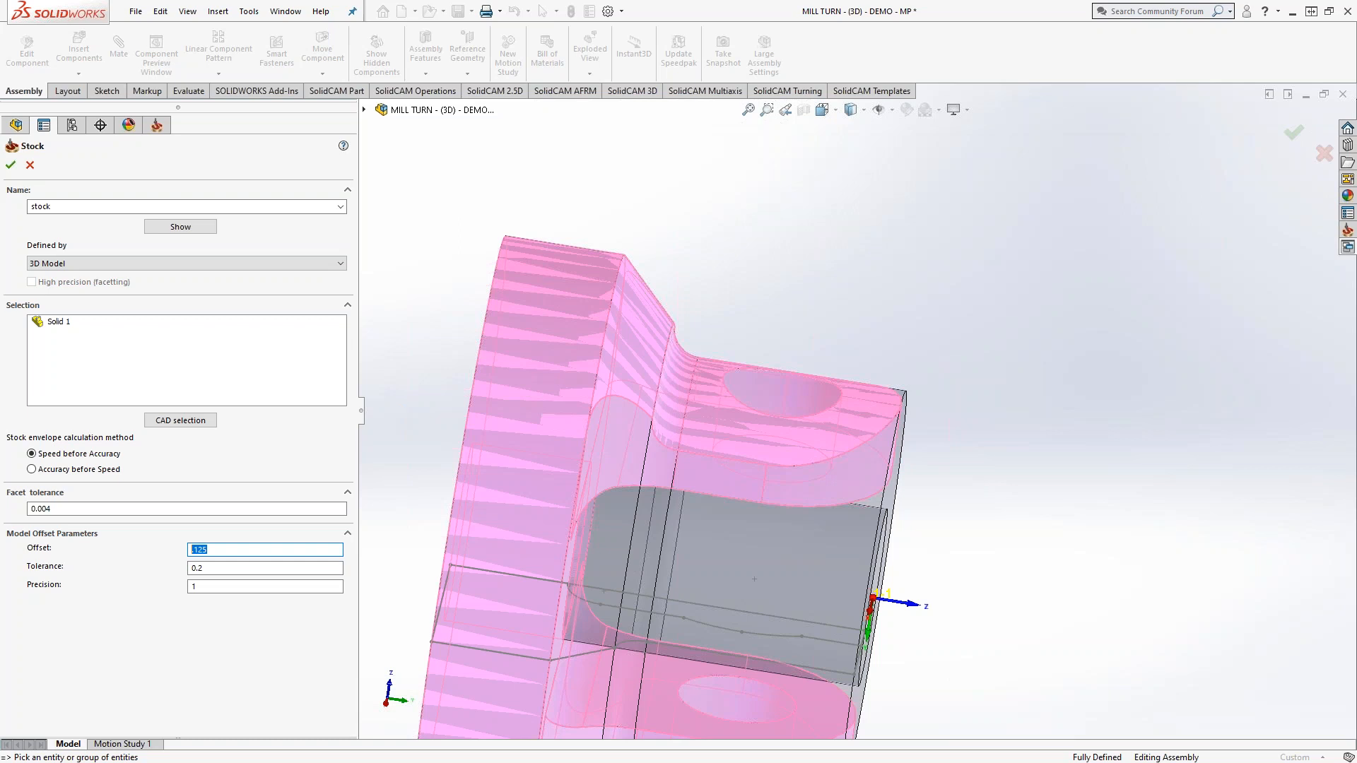
click(176, 227)
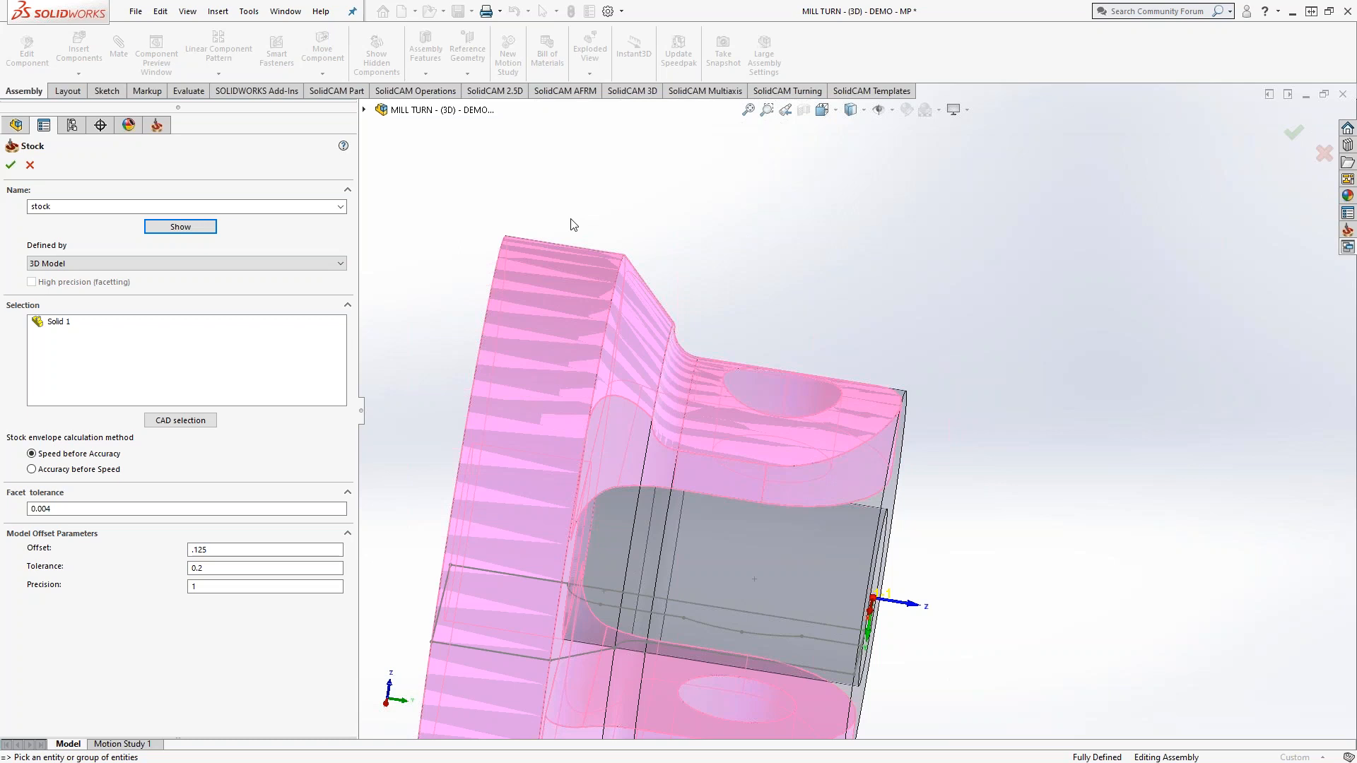
click(11, 165)
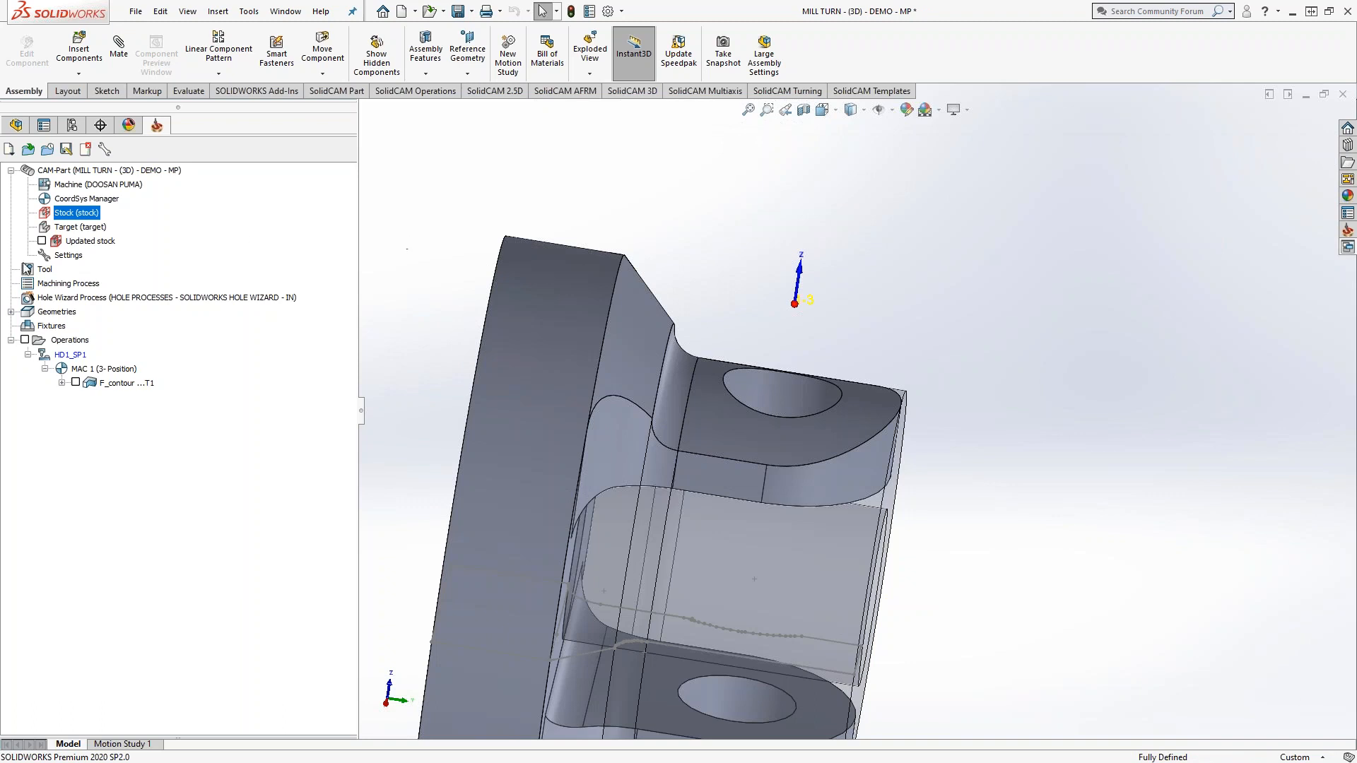
Display the redefined stock with Show(3D).
right_click(82, 216)
click(106, 235)
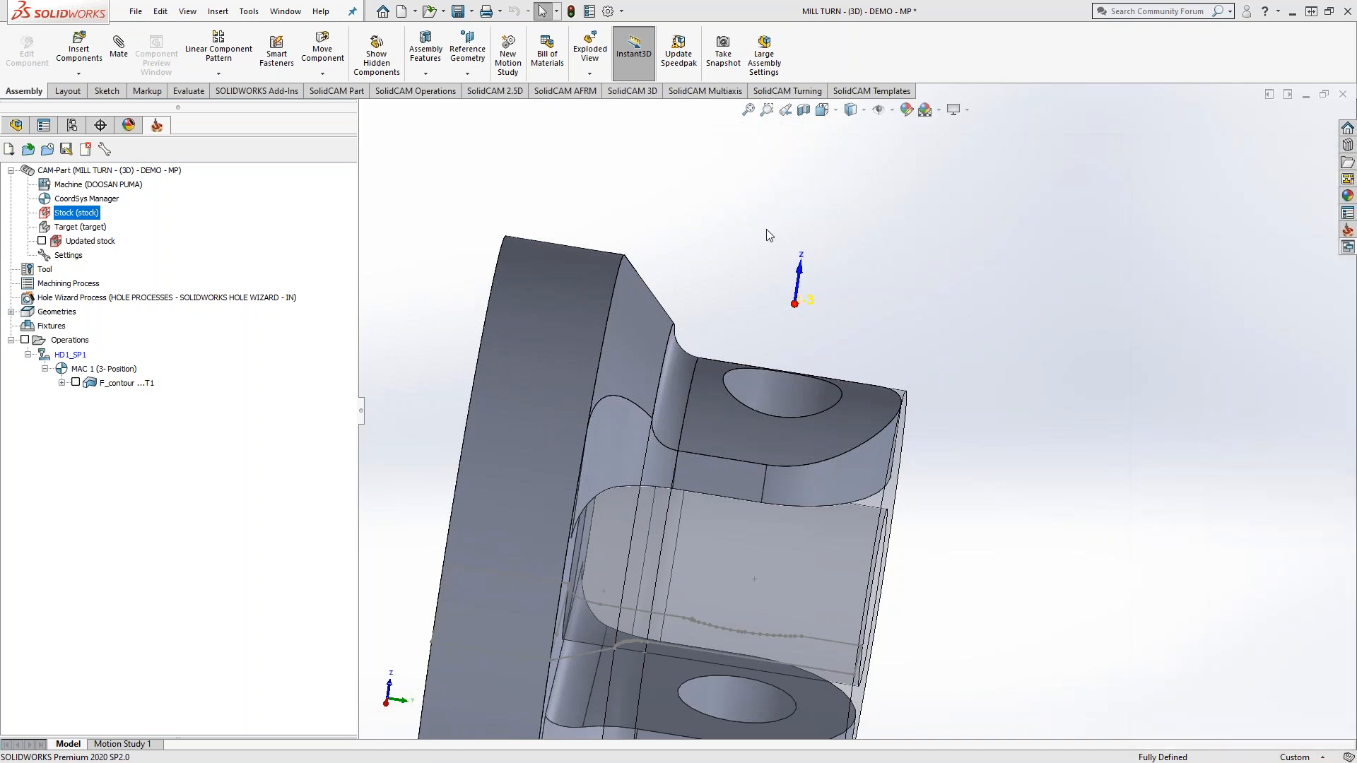
right_click(79, 217)
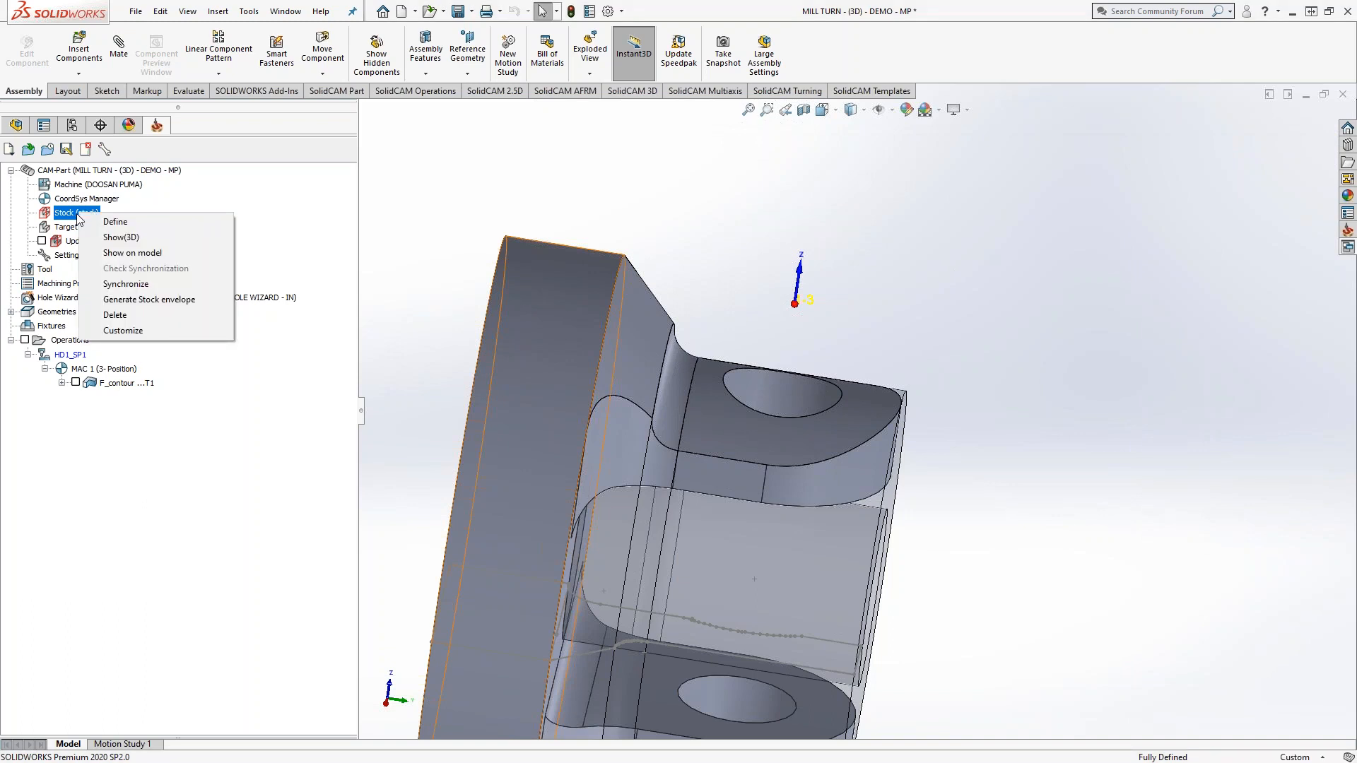
click(104, 238)
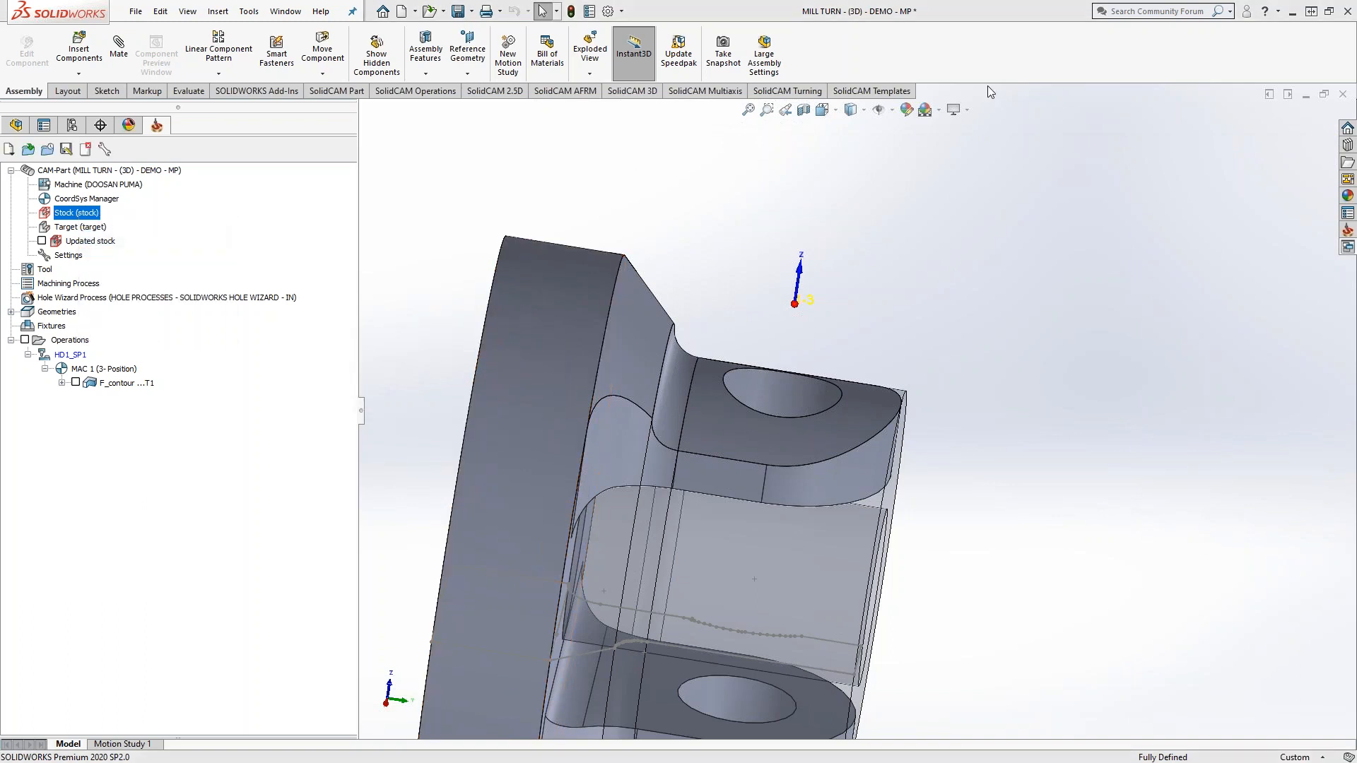
Show the stock geometry on the model, inspect it from another angle and close the display.
right_click(87, 210)
click(106, 245)
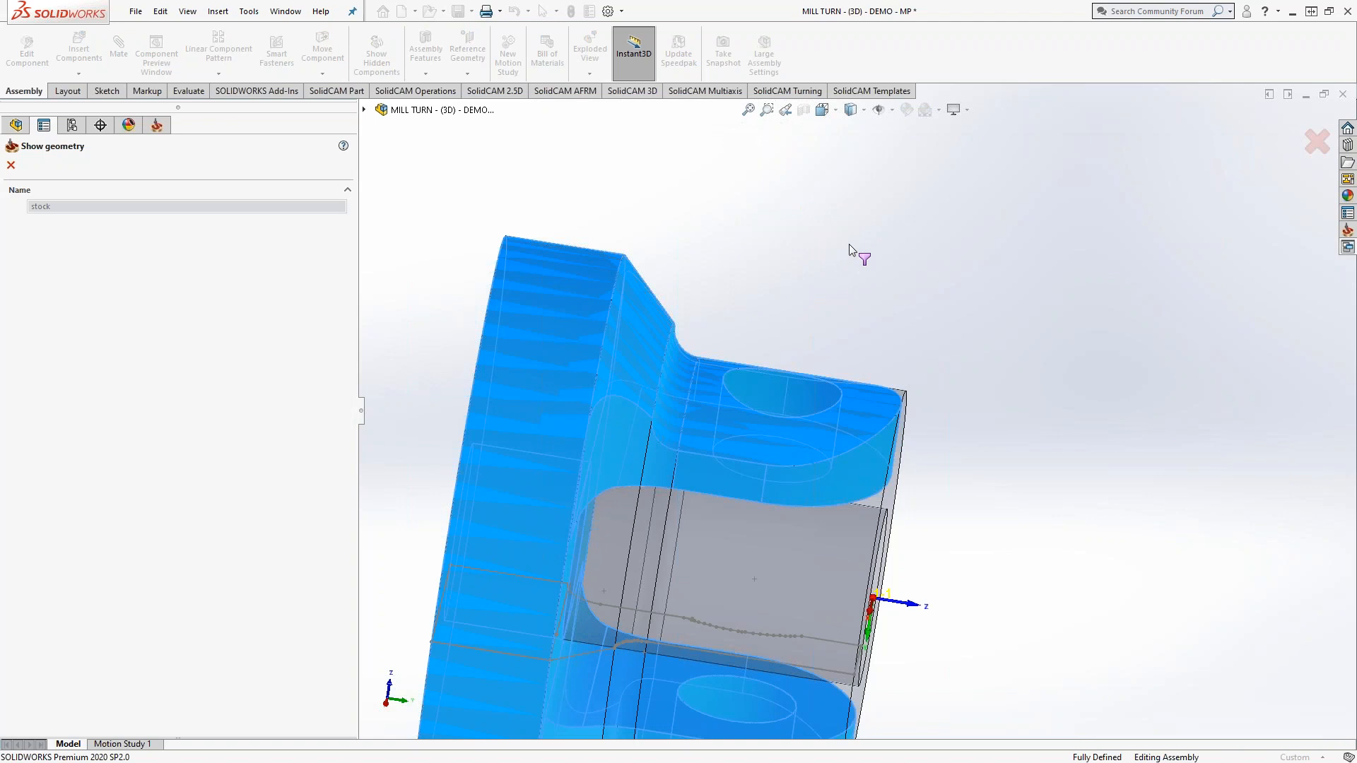
middle_drag(824, 221, 823, 342)
click(16, 169)
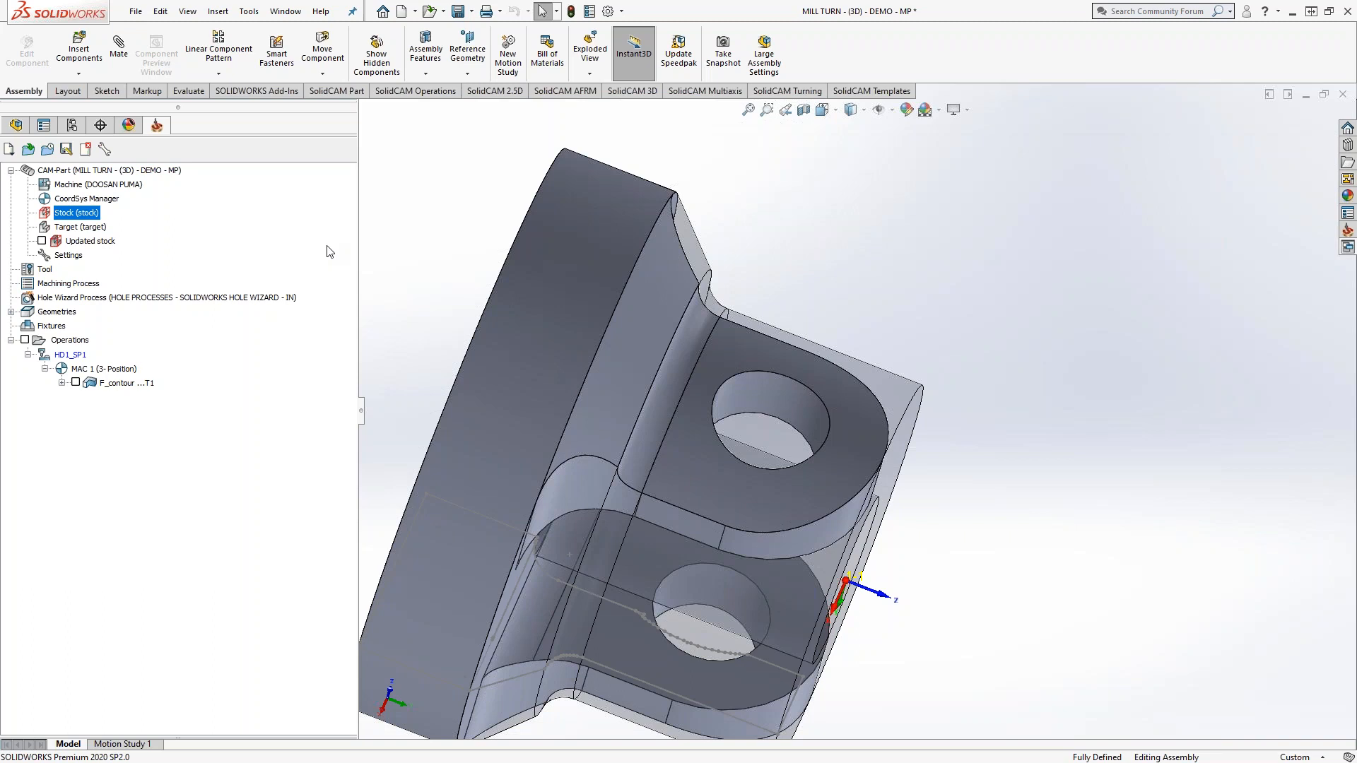
Try to simulate the F_contour operation in SolidVerify.
right_click(125, 381)
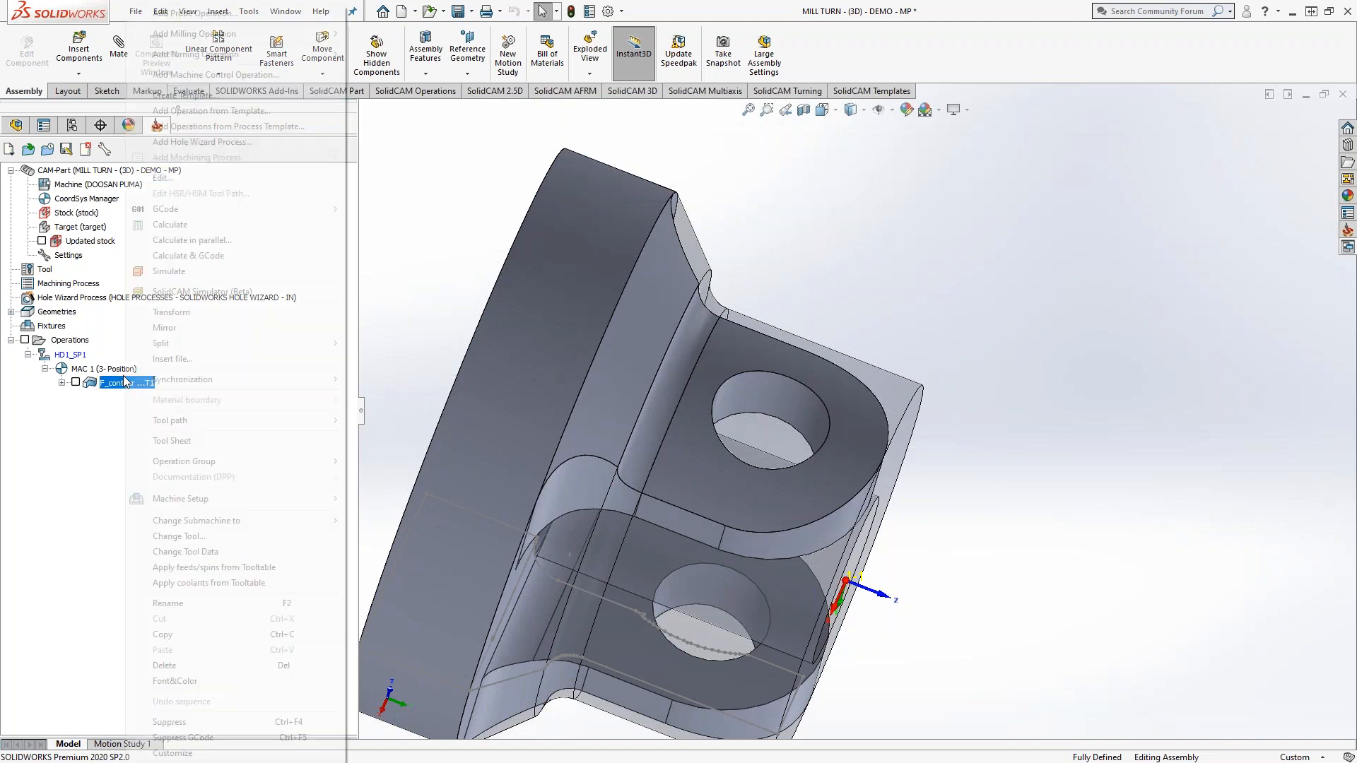
click(170, 271)
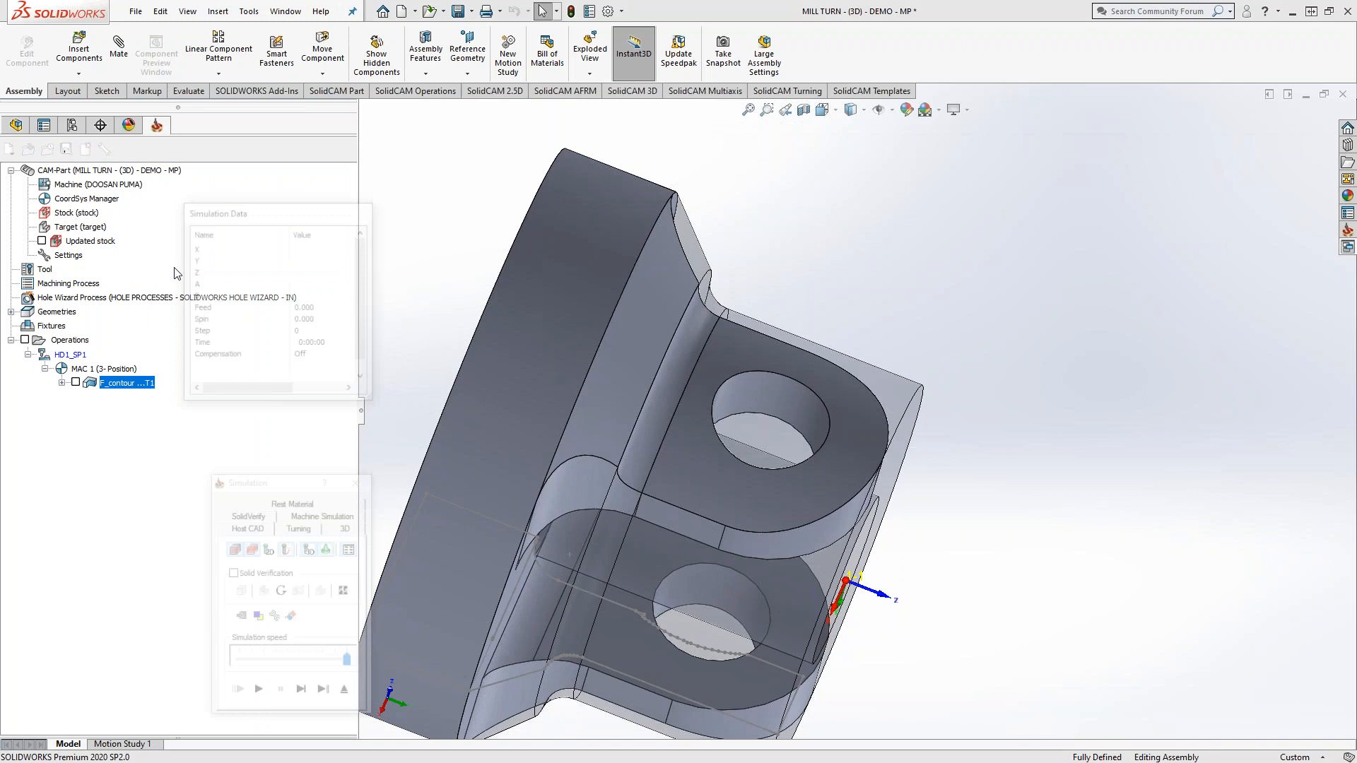
click(256, 514)
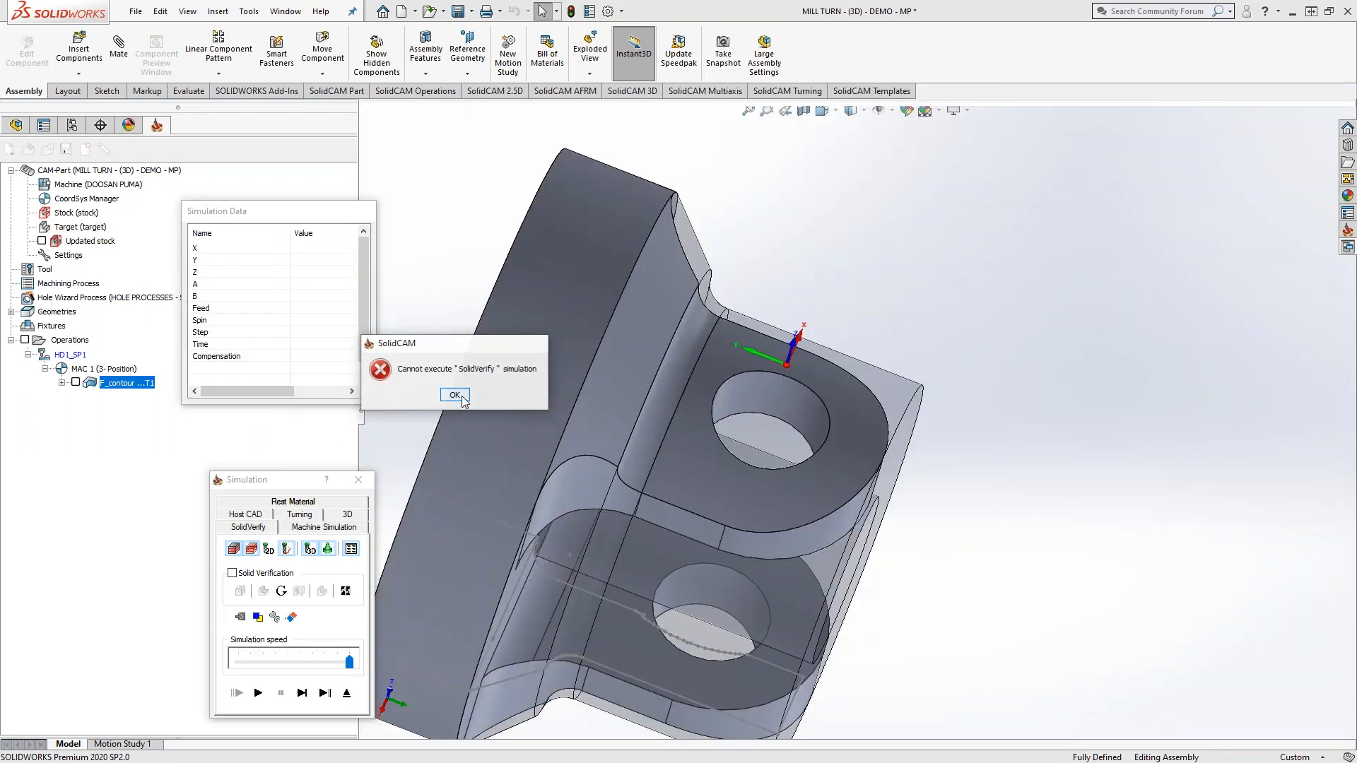
click(463, 401)
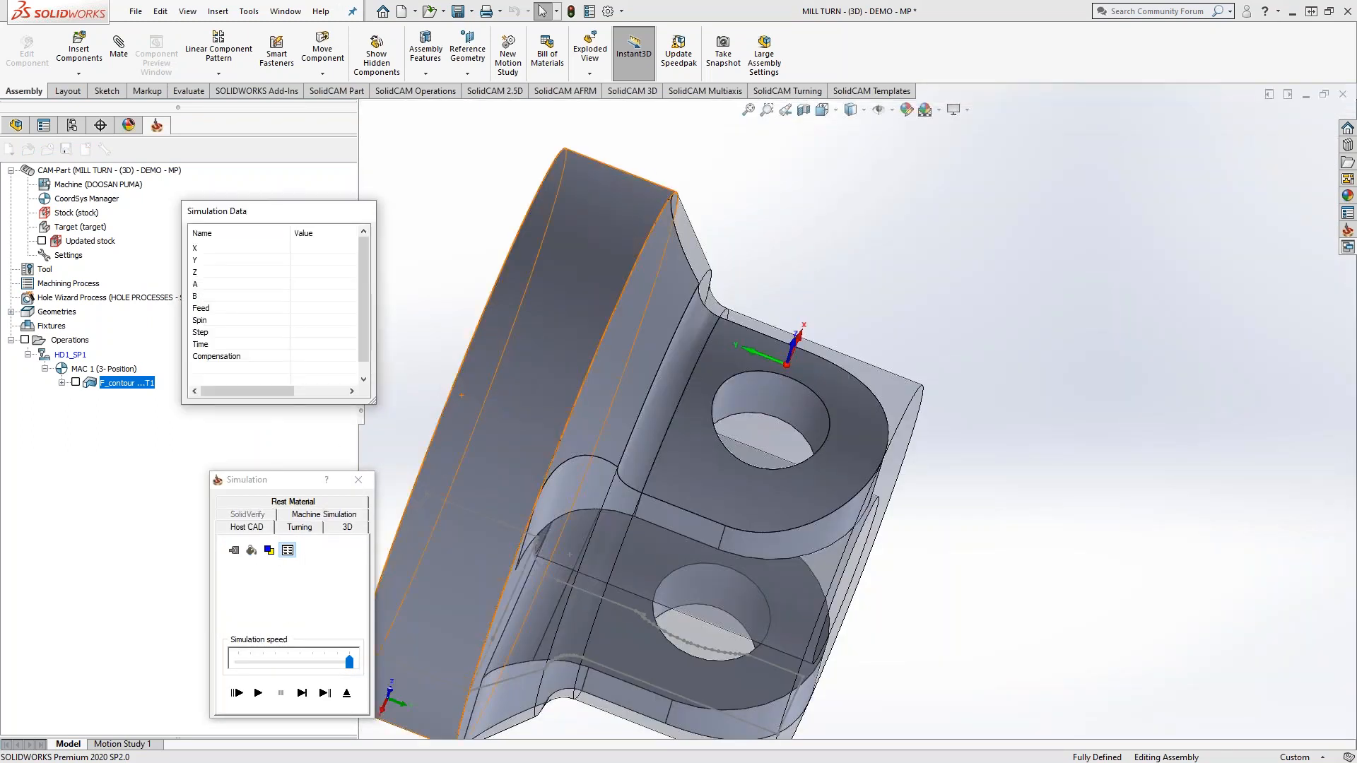
Exit the simulation, reopen the stock definition, set its model offset to .05, preview the stock and accept.
click(347, 694)
click(76, 214)
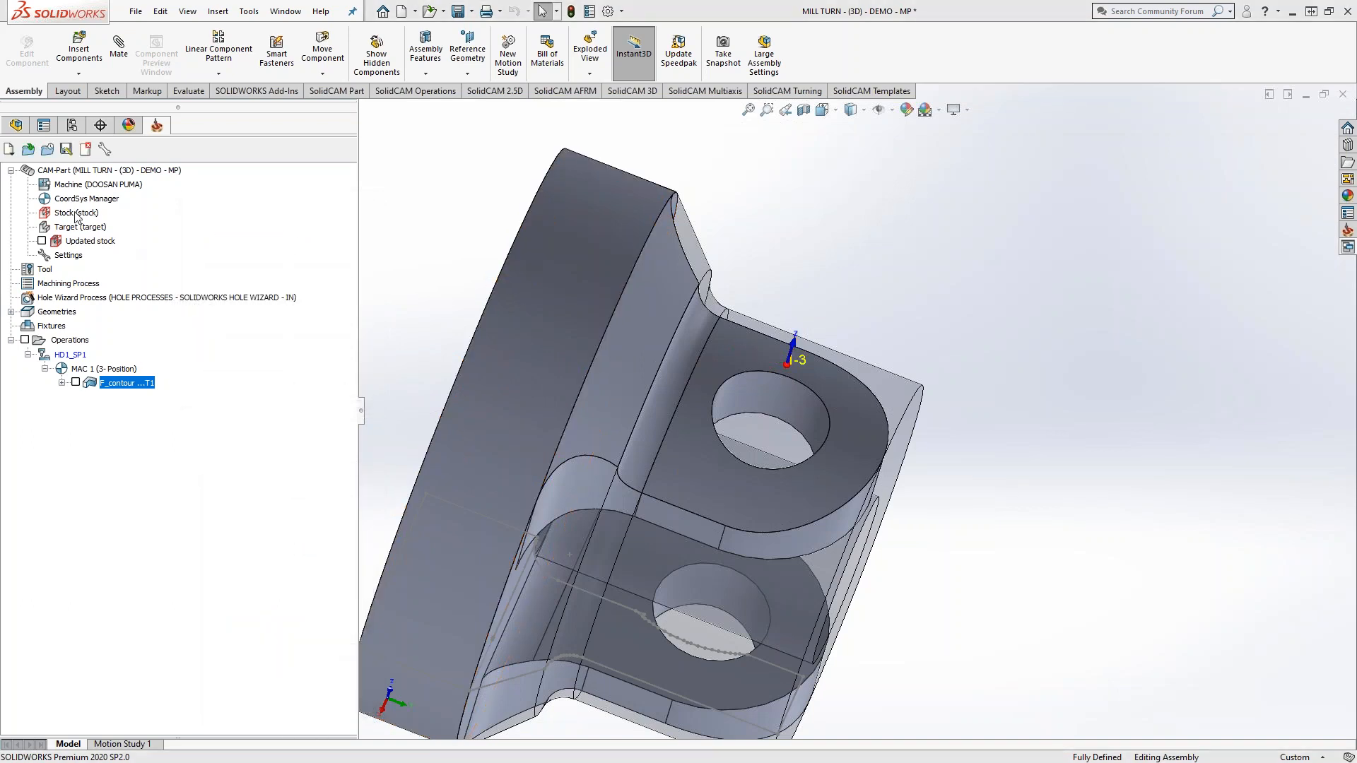
double_click(76, 214)
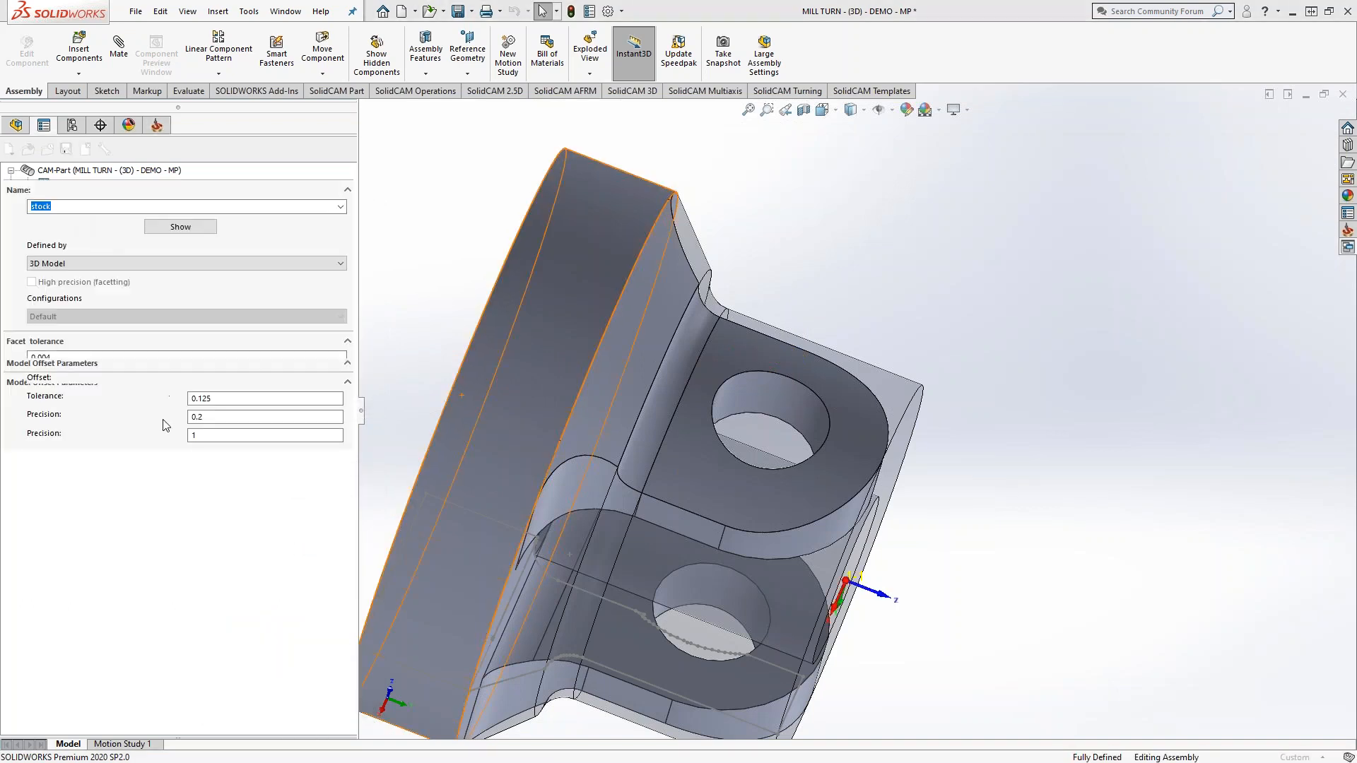
drag(216, 551, 153, 554)
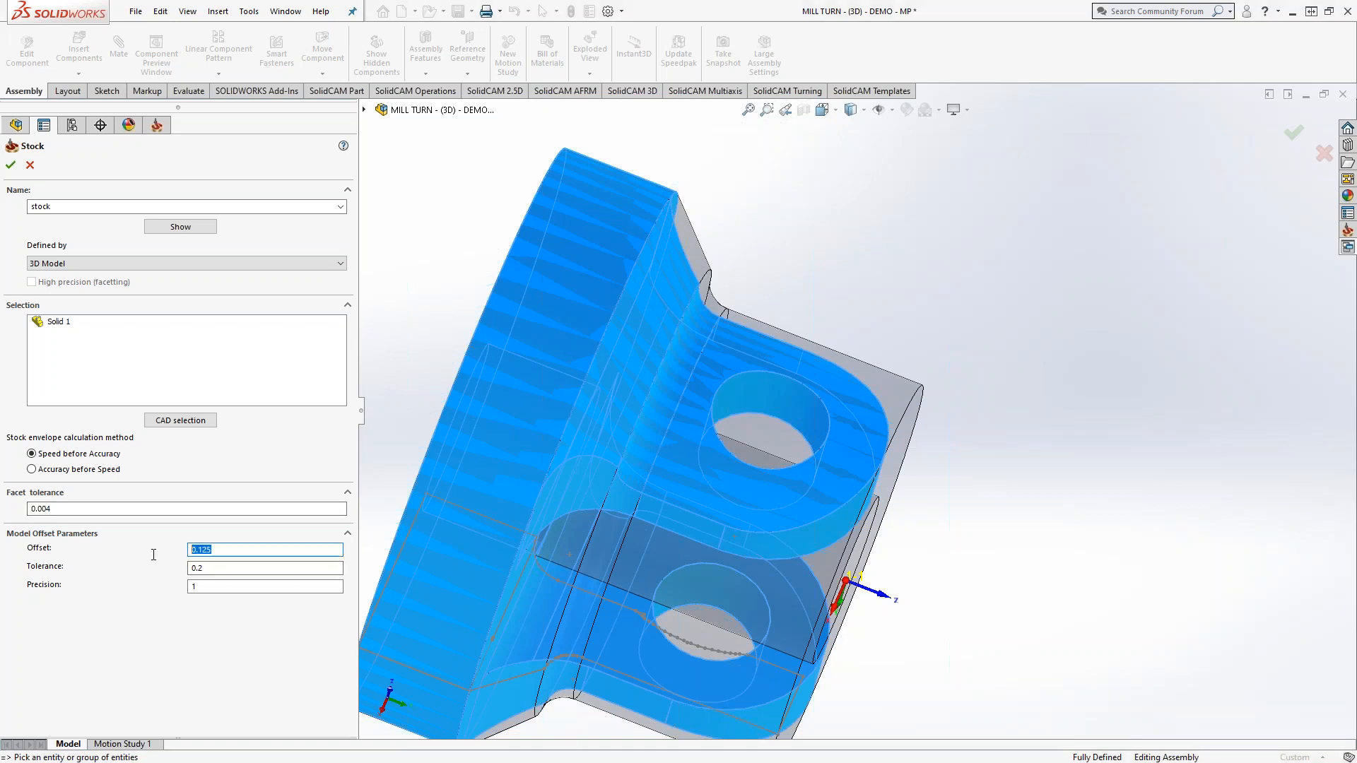
text(.05)
click(180, 226)
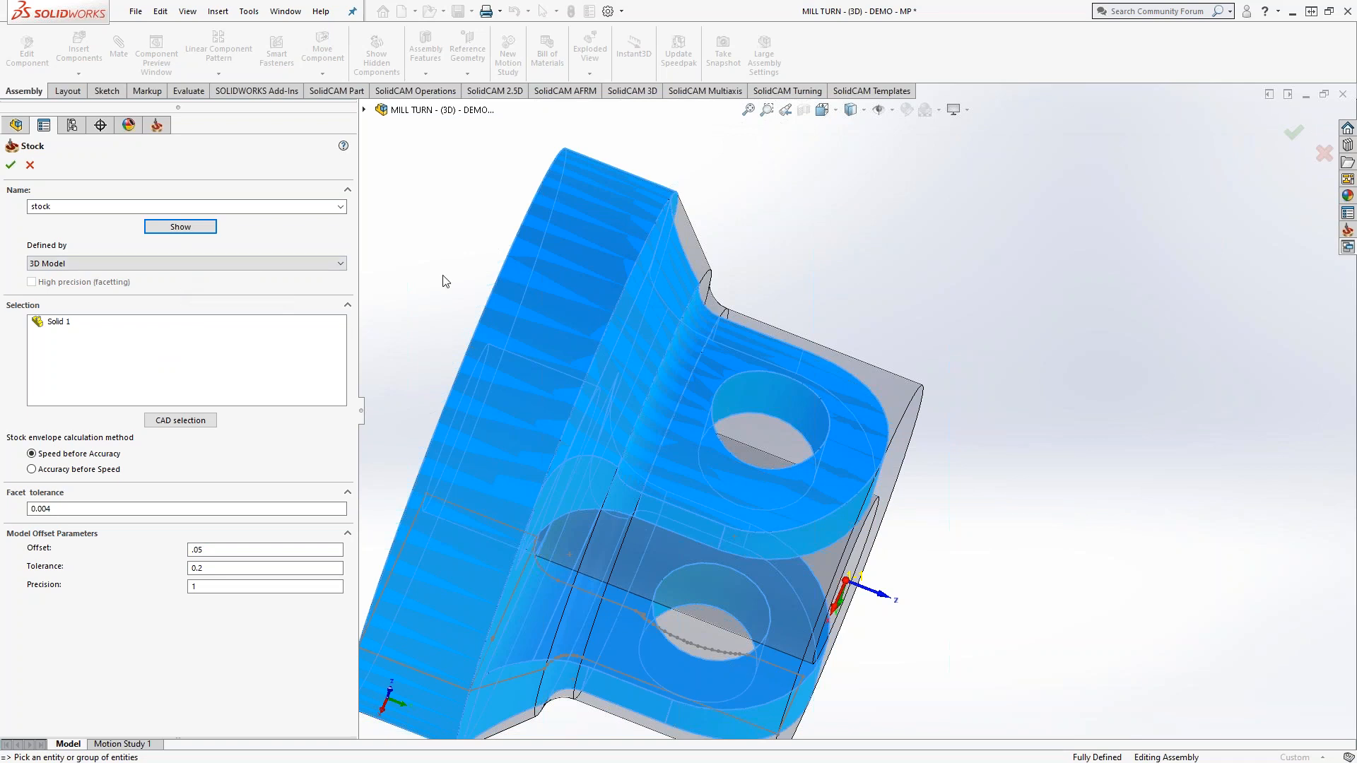
click(11, 165)
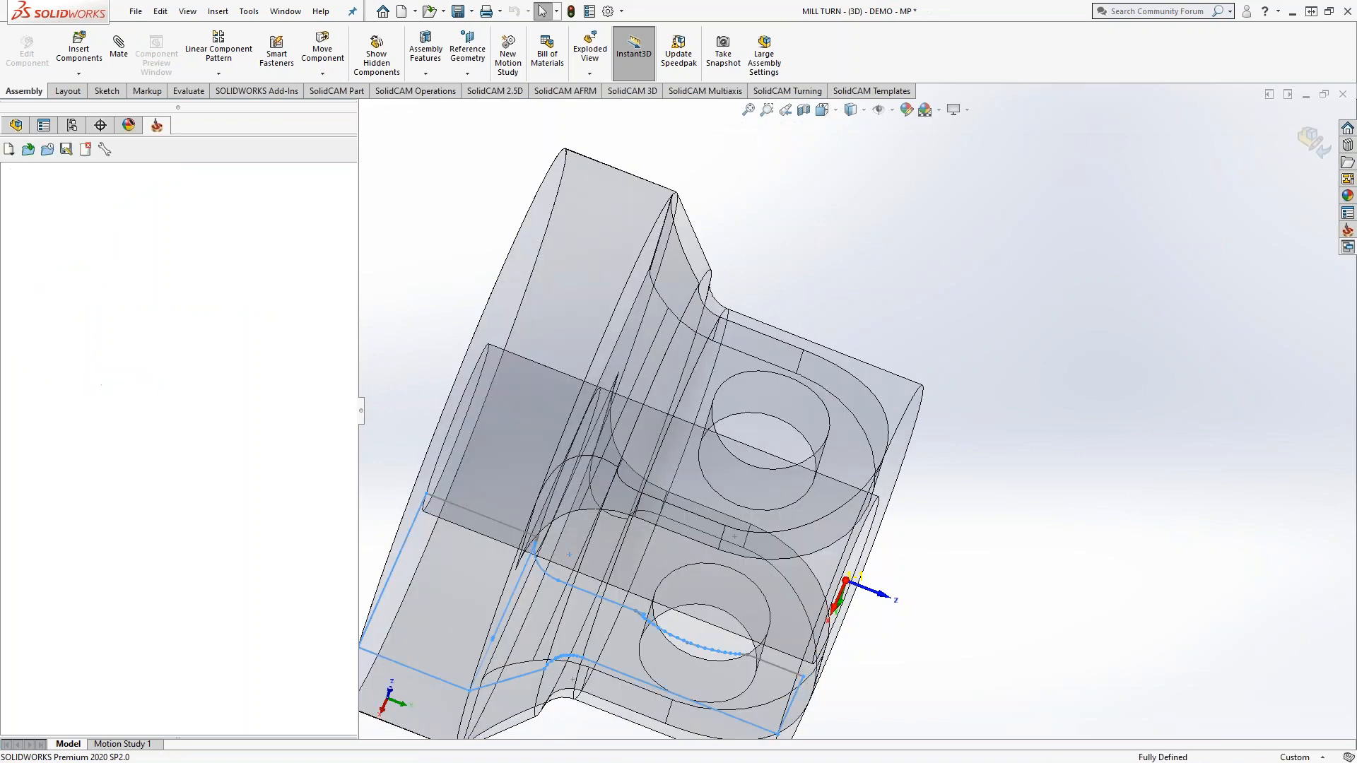
Try to simulate the F_contour operation in SolidVerify with the .05 stock offset and exit the simulation.
right_click(127, 383)
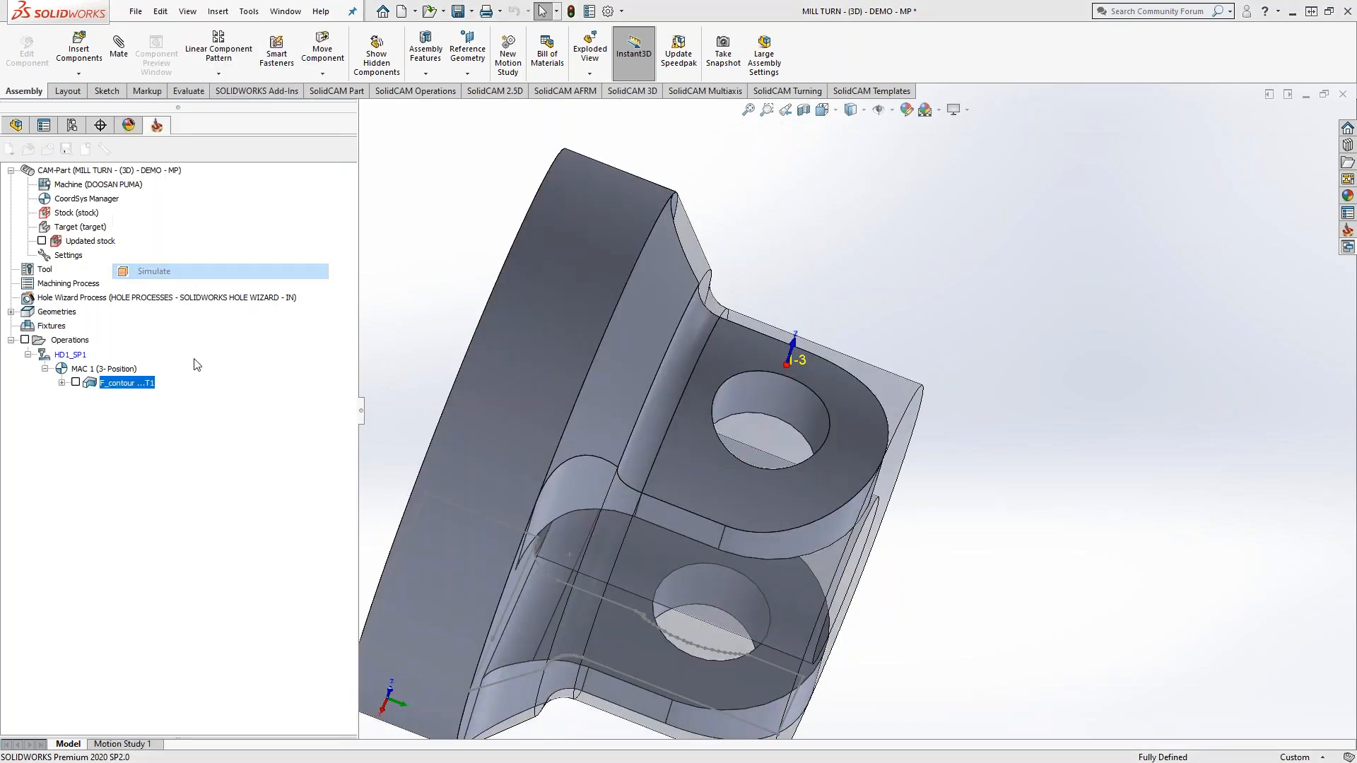
click(240, 273)
click(249, 514)
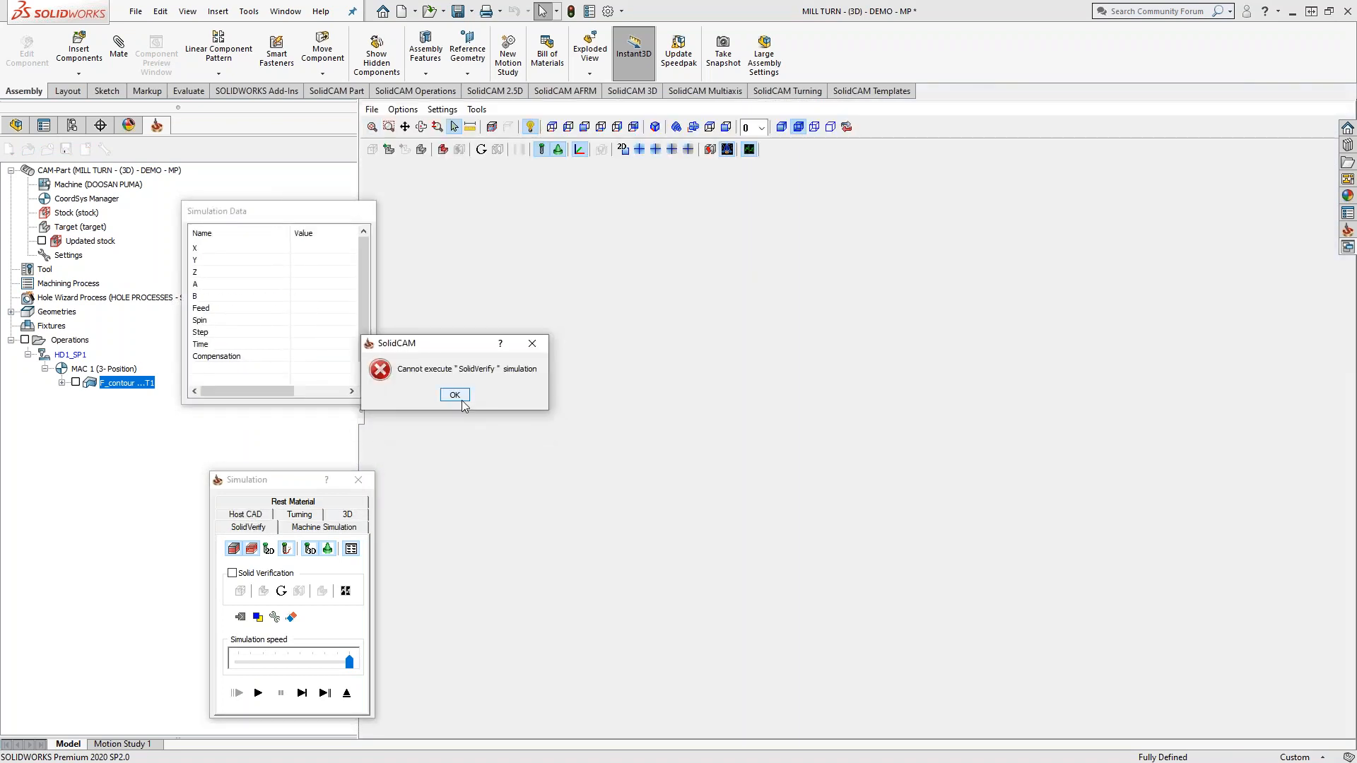
click(454, 395)
click(347, 692)
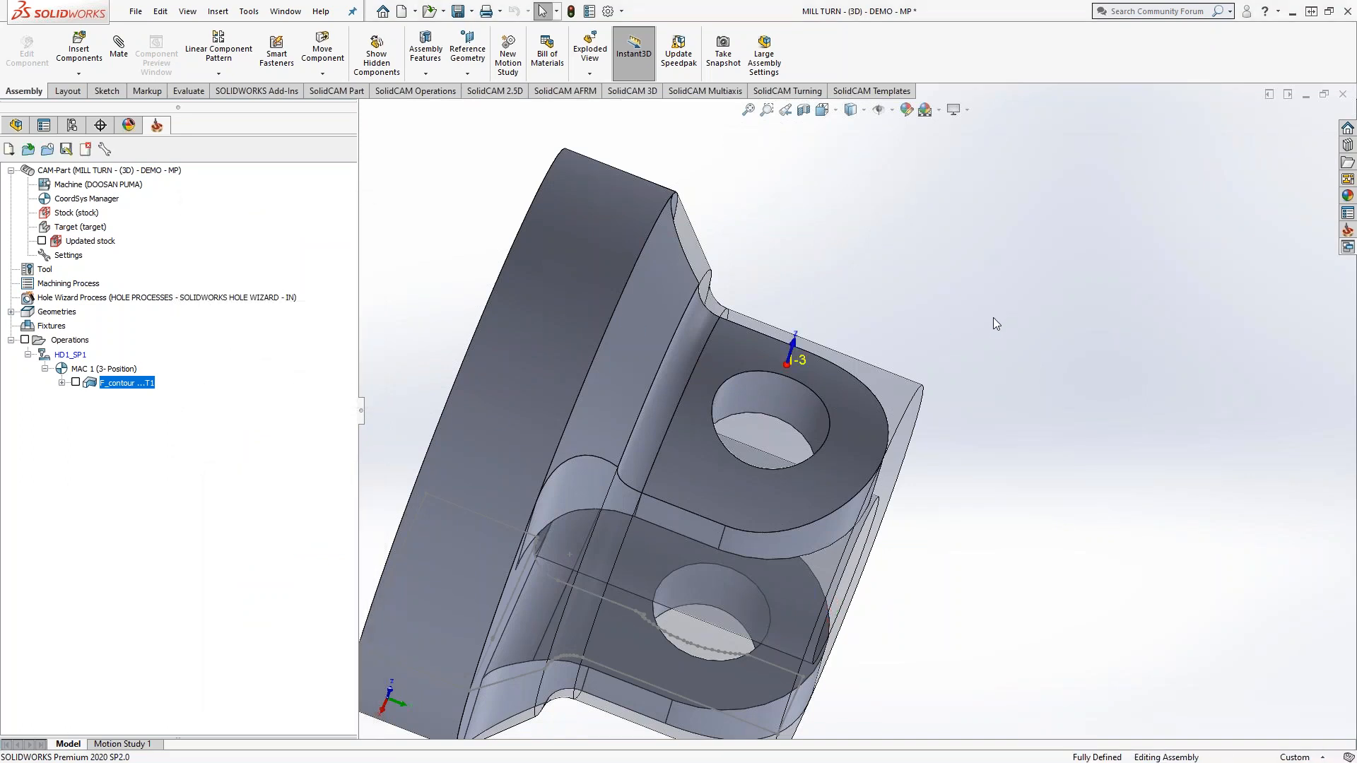
Reopen the stock definition, set its model offset to 0 and unselect the Solid 1 body.
mouse_move(994, 371)
middle_down()
mouse_move(1008, 324)
mouse_move(982, 355)
middle_up()
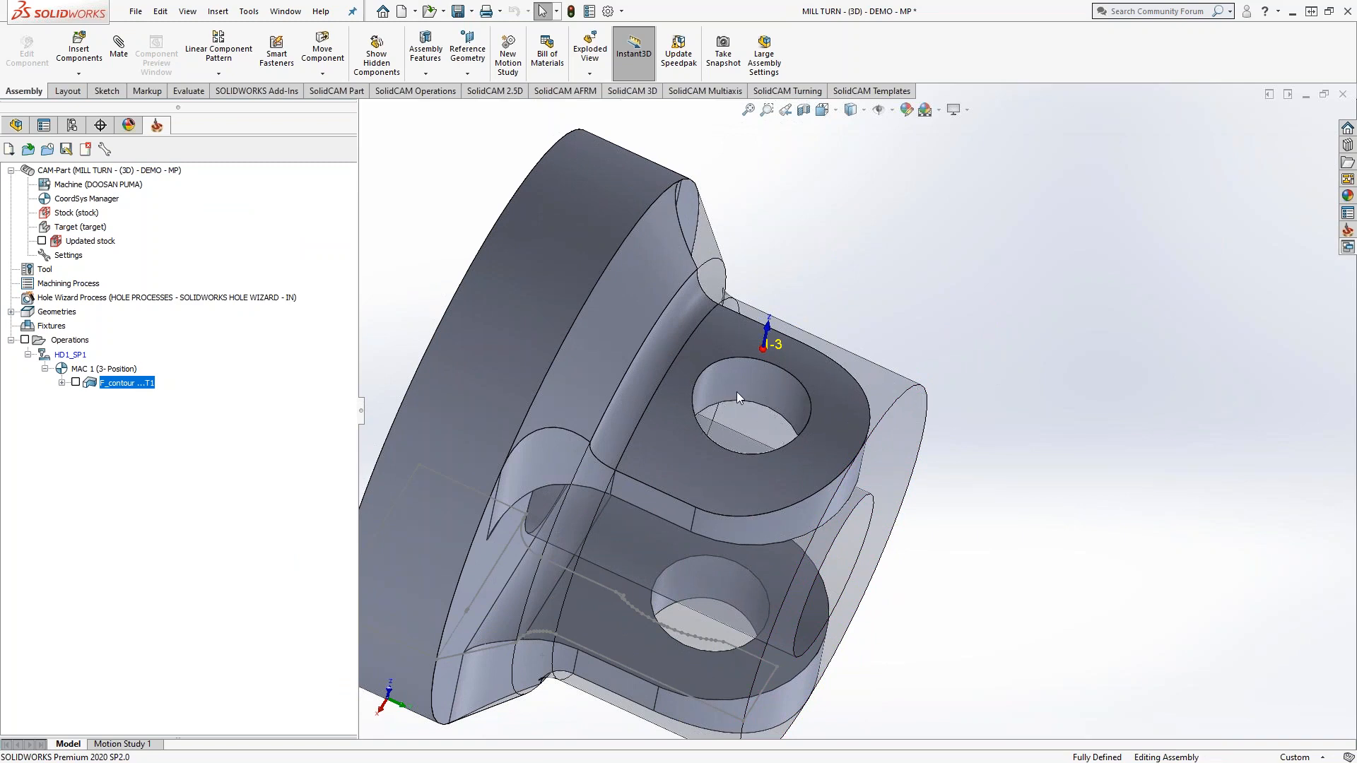
mouse_move(761, 393)
middle_down()
mouse_move(757, 426)
mouse_move(759, 410)
middle_up()
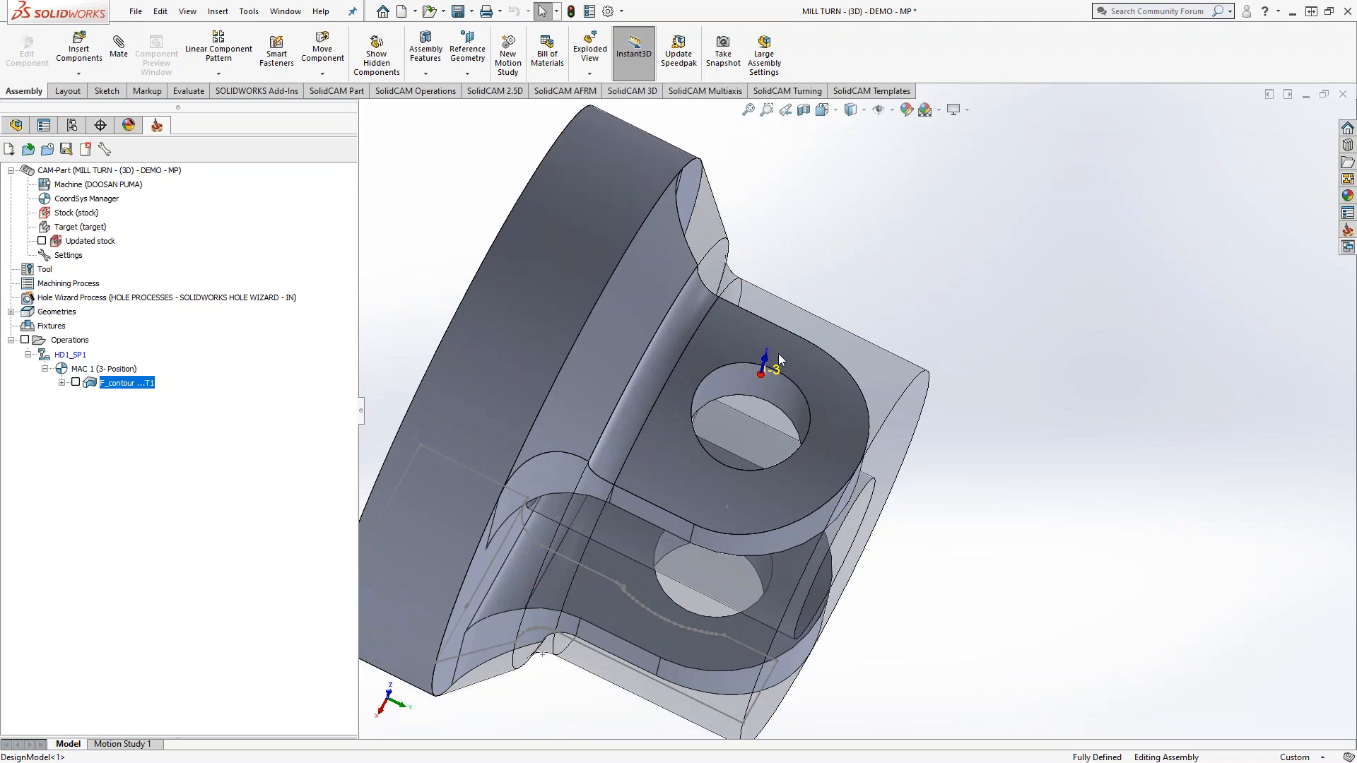
click(84, 218)
double_click(85, 214)
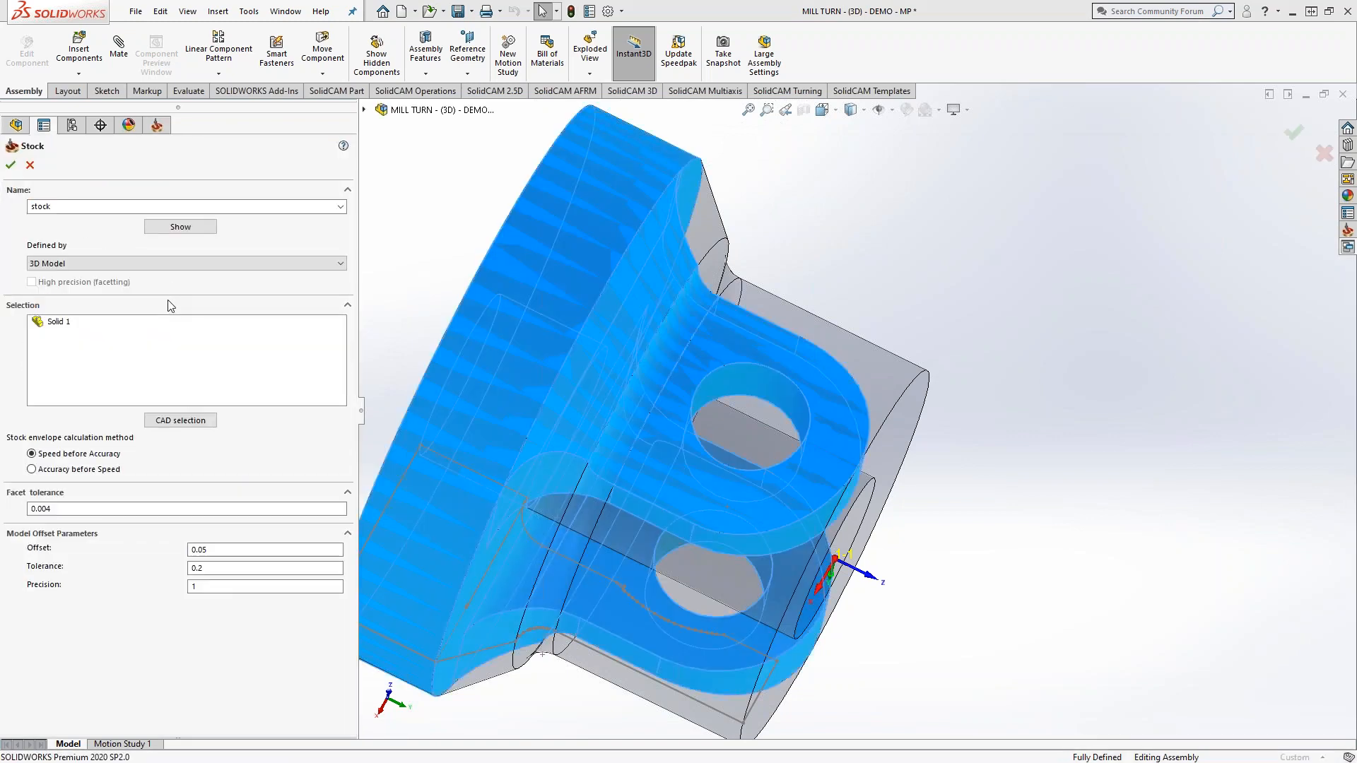
click(212, 550)
text(0)
right_click(55, 323)
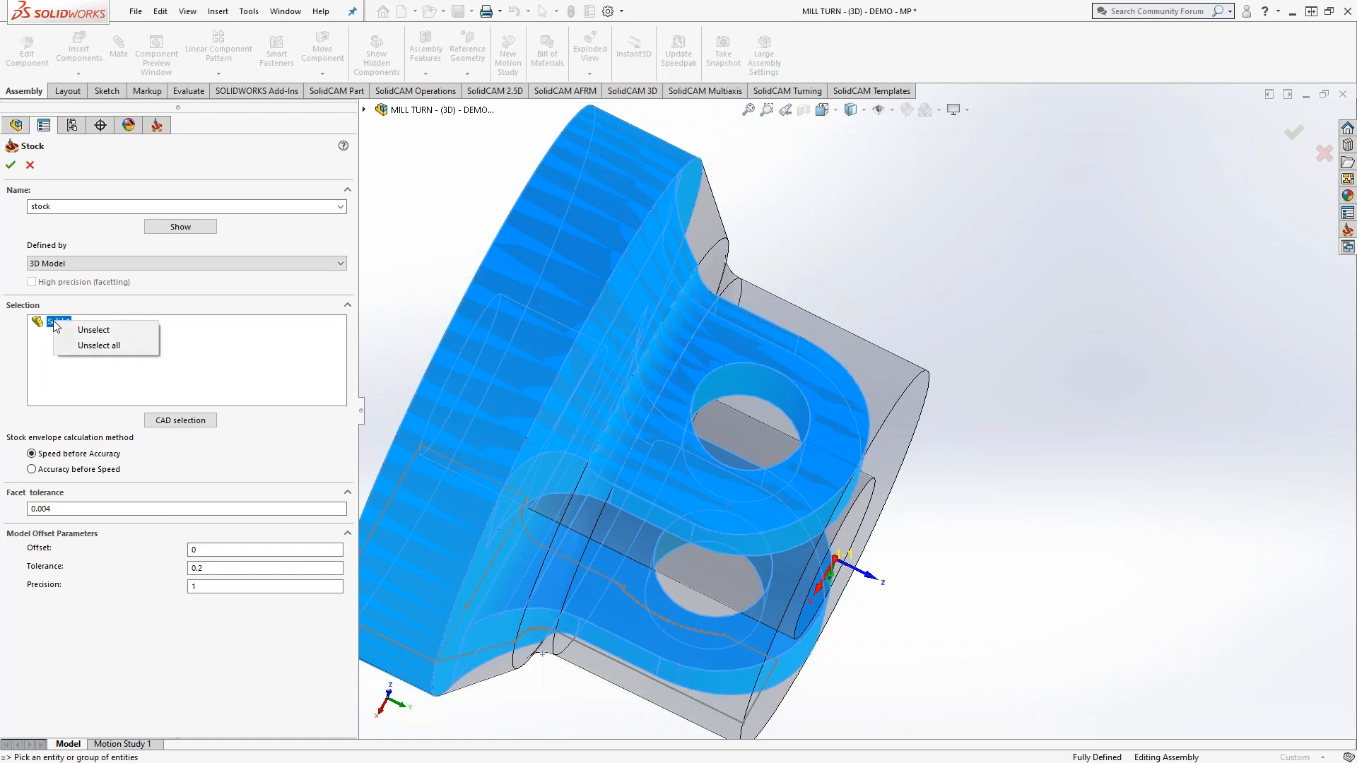
click(76, 330)
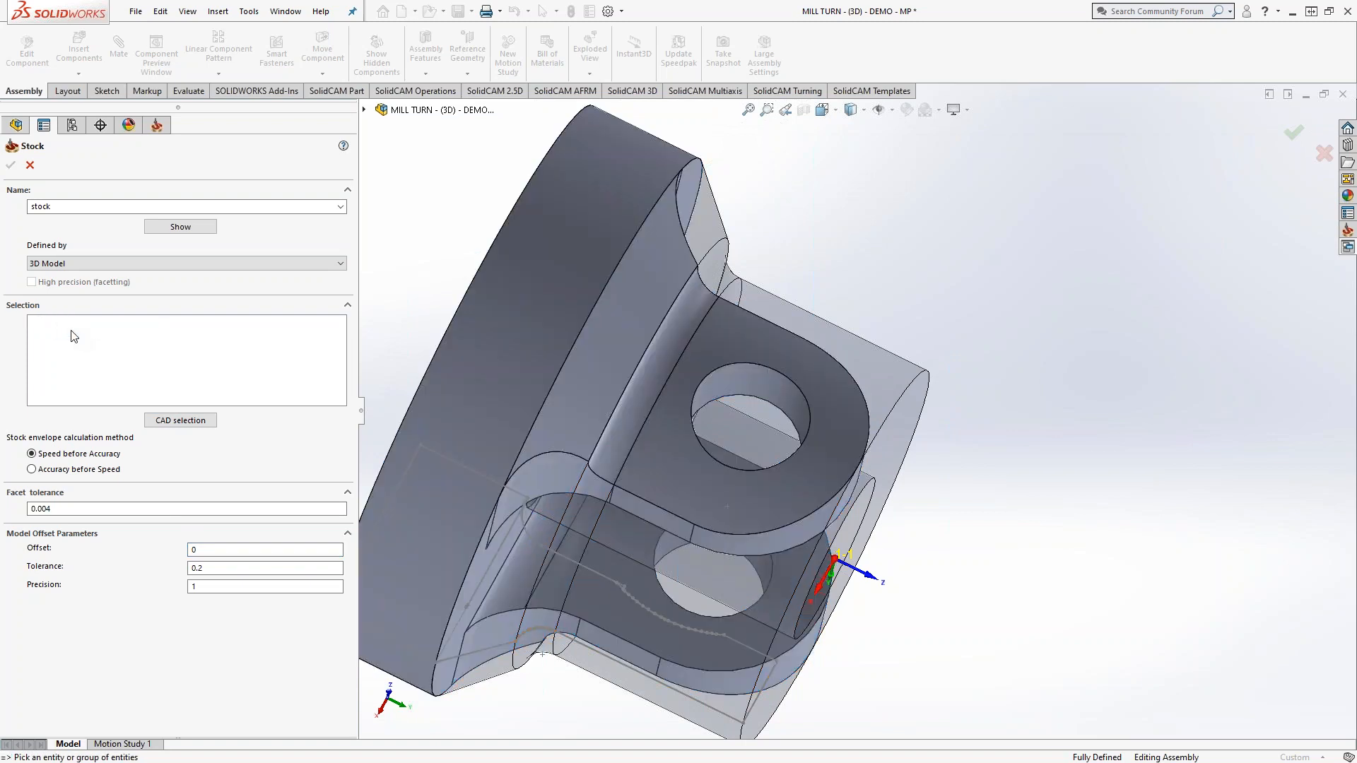
Define the stock as Revolved boundary around Z, chaining the closed section profile sketch with Constant Z and accepting the chain.
click(130, 264)
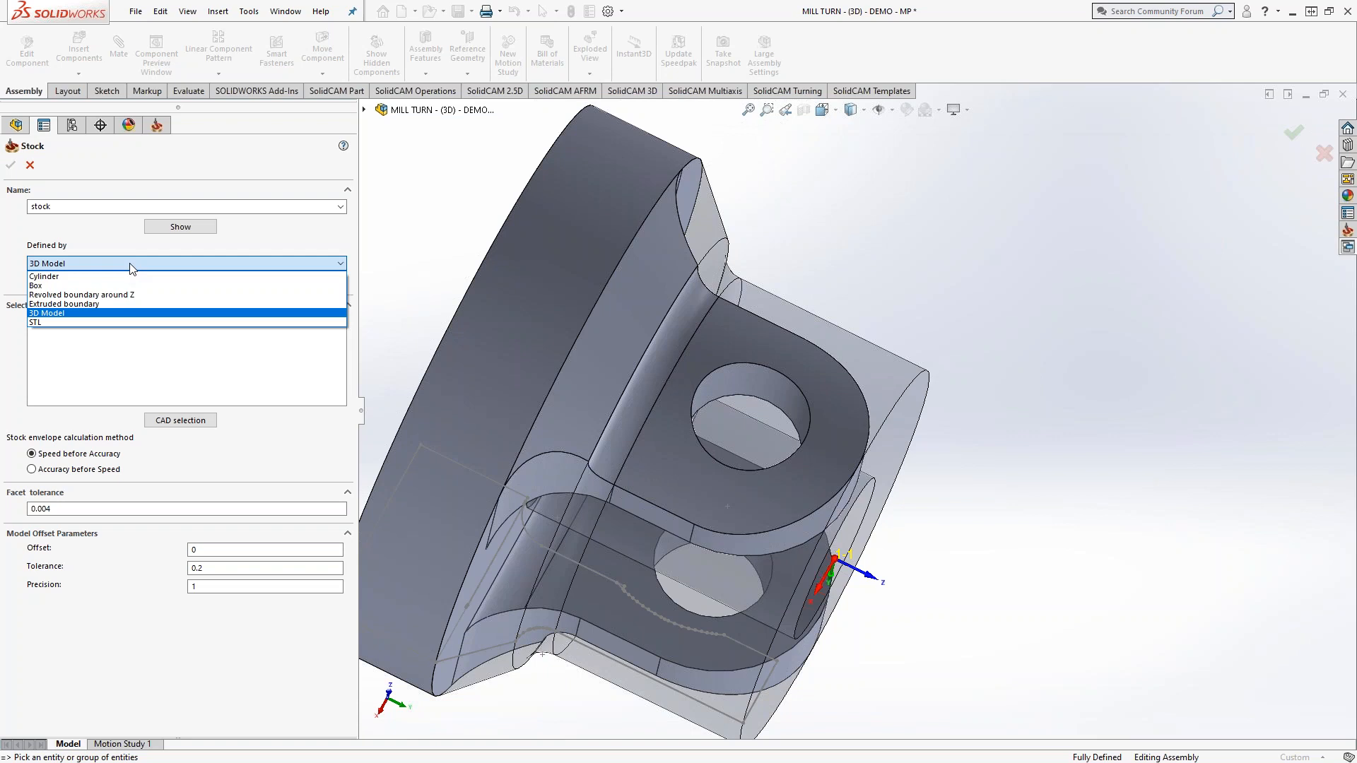
click(118, 295)
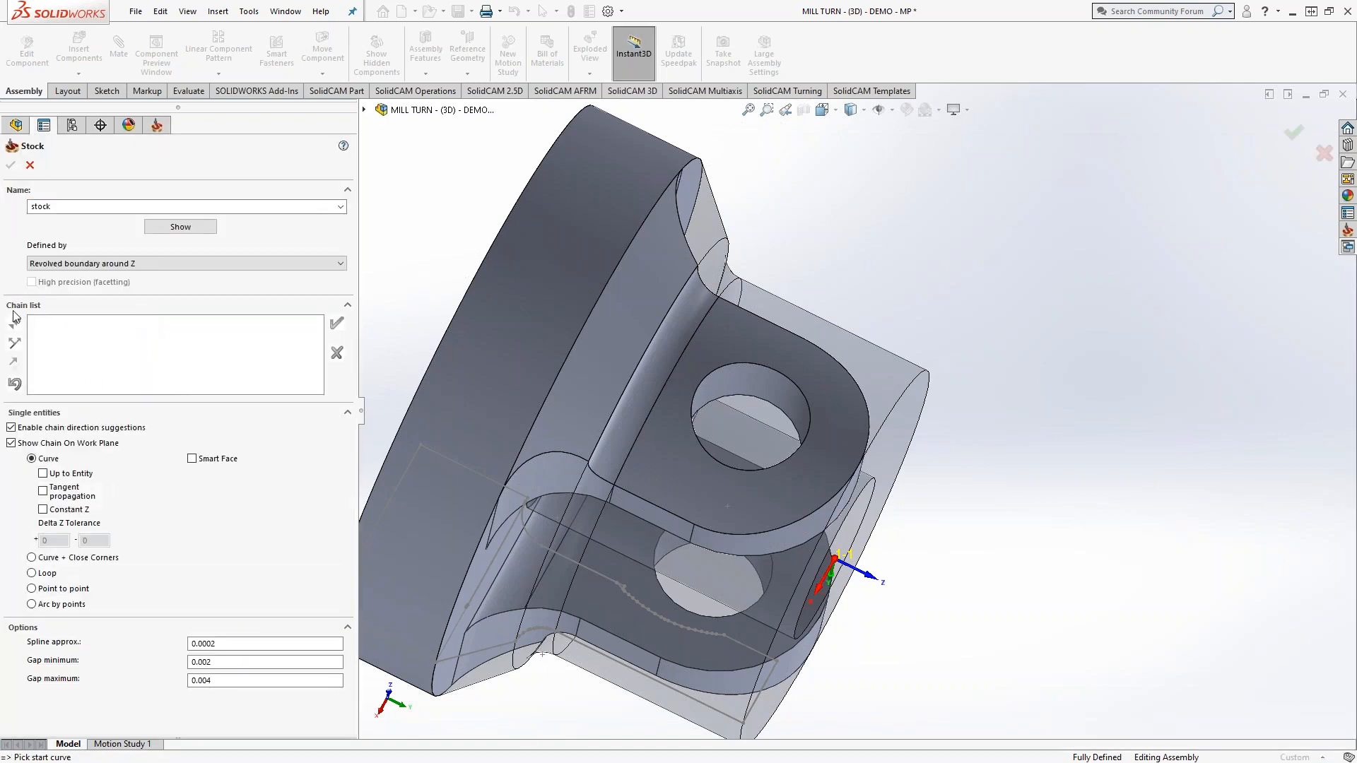
middle_drag(857, 493, 863, 424)
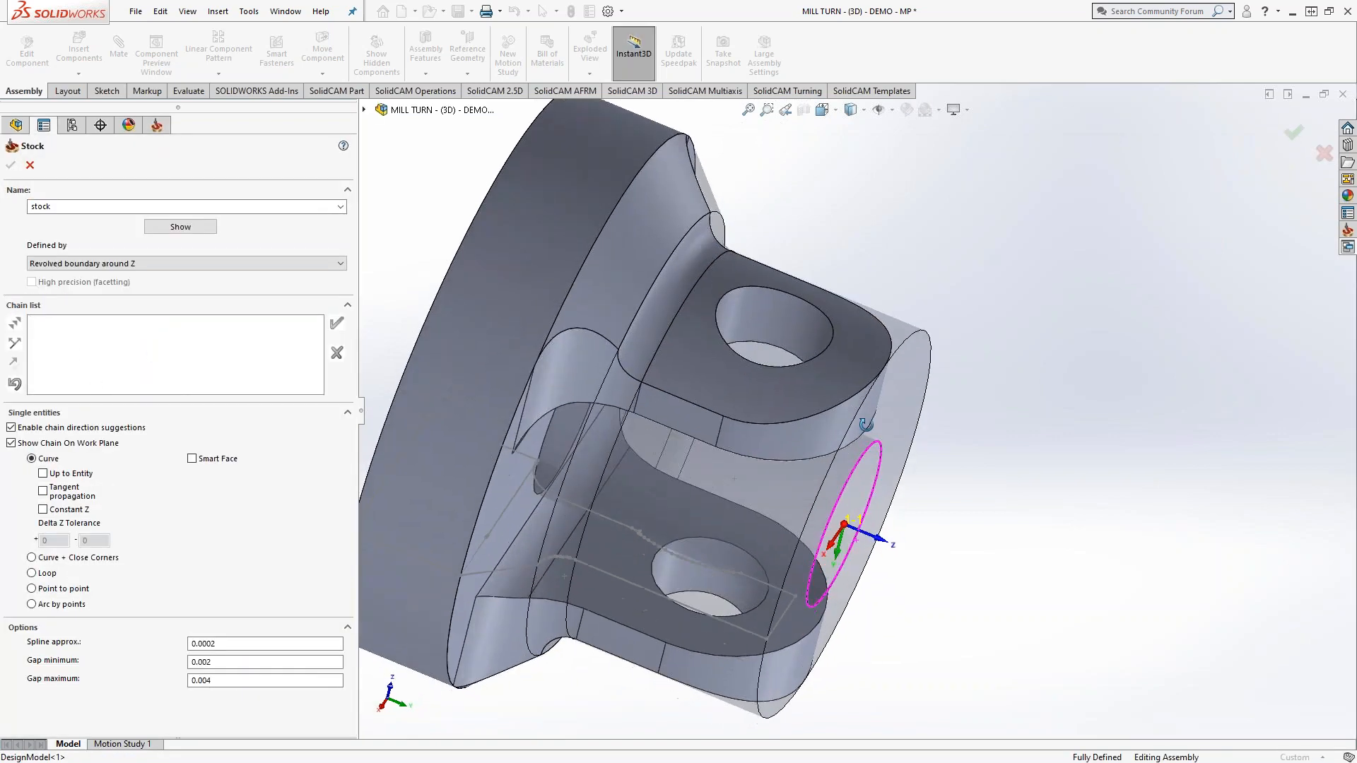
scroll(863, 421, up, 5)
middle_drag(772, 554, 804, 339)
scroll(795, 381, down, 3)
scroll(799, 376, down, 2)
scroll(804, 338, down, 4)
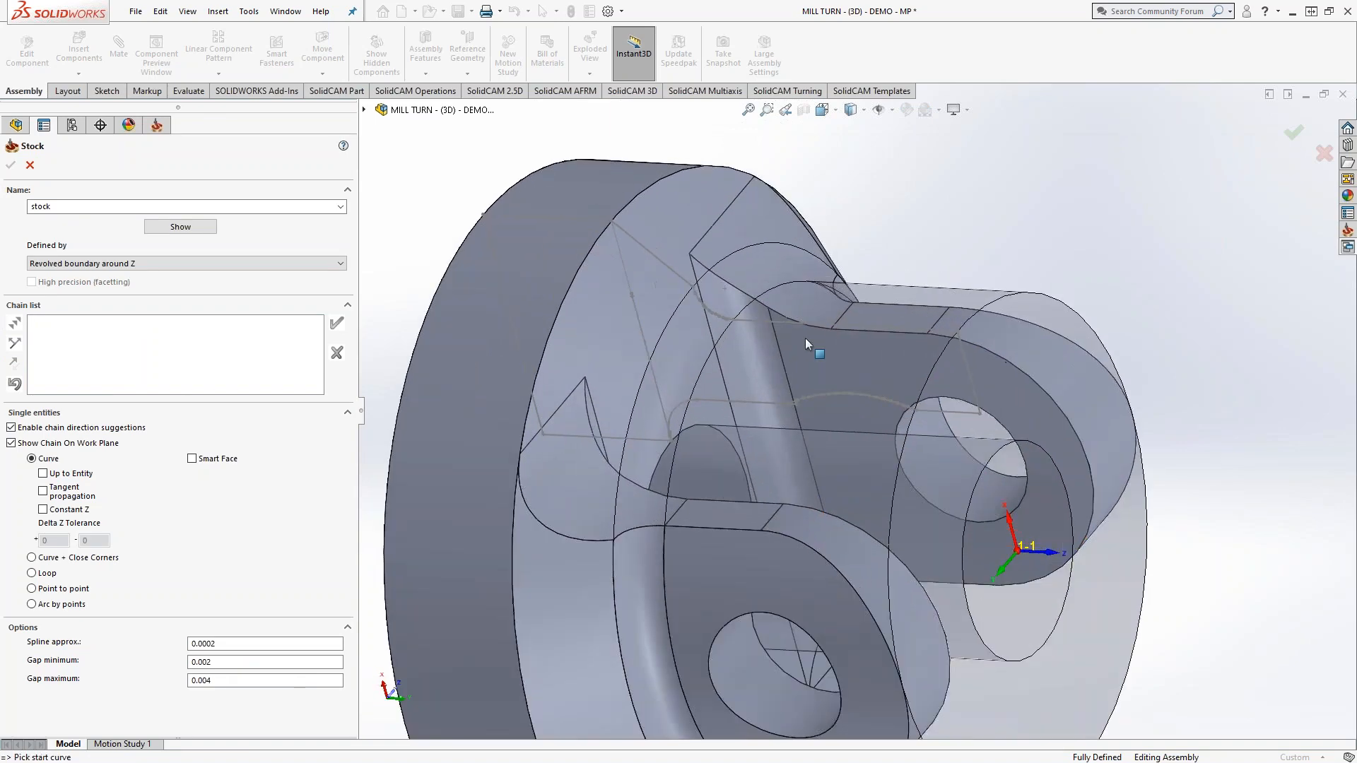
mouse_move(863, 386)
middle_down()
mouse_move(924, 313)
mouse_move(853, 370)
middle_up()
click(1031, 311)
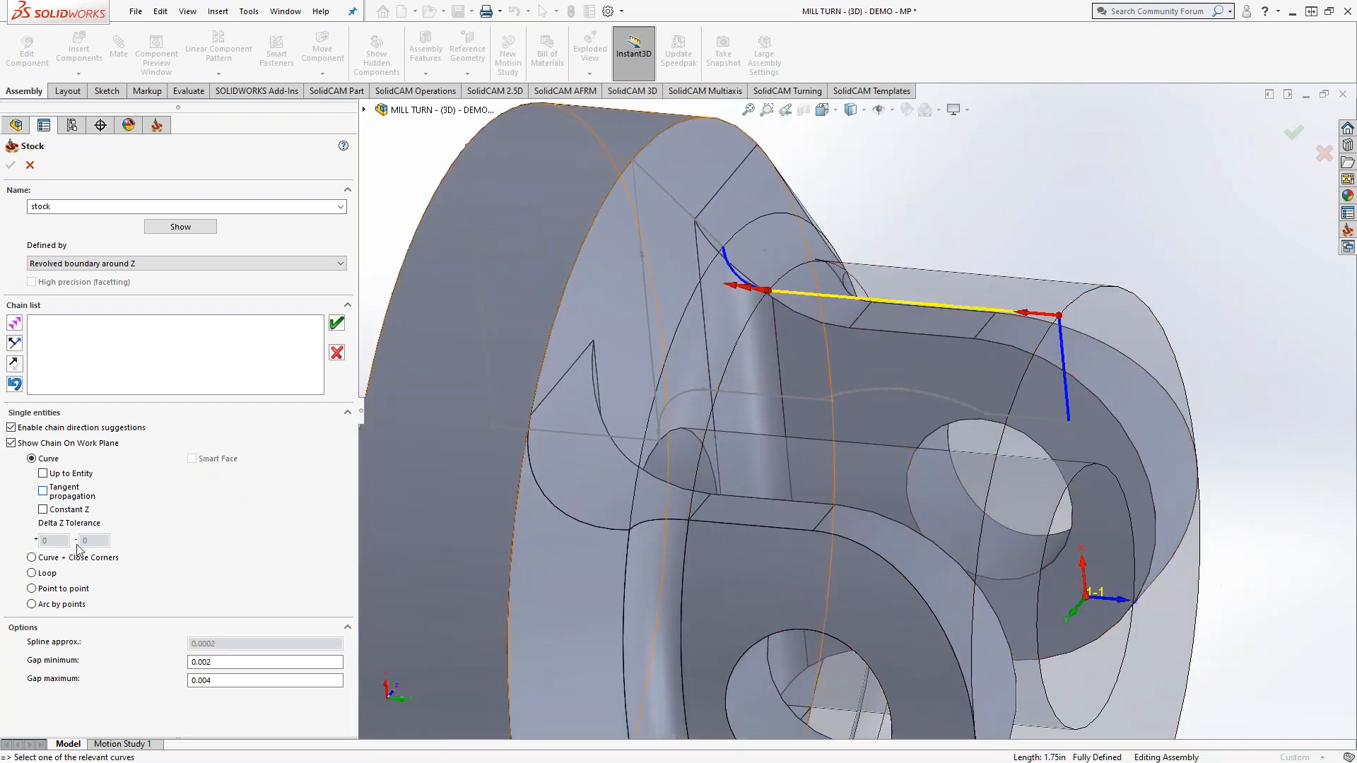
click(43, 510)
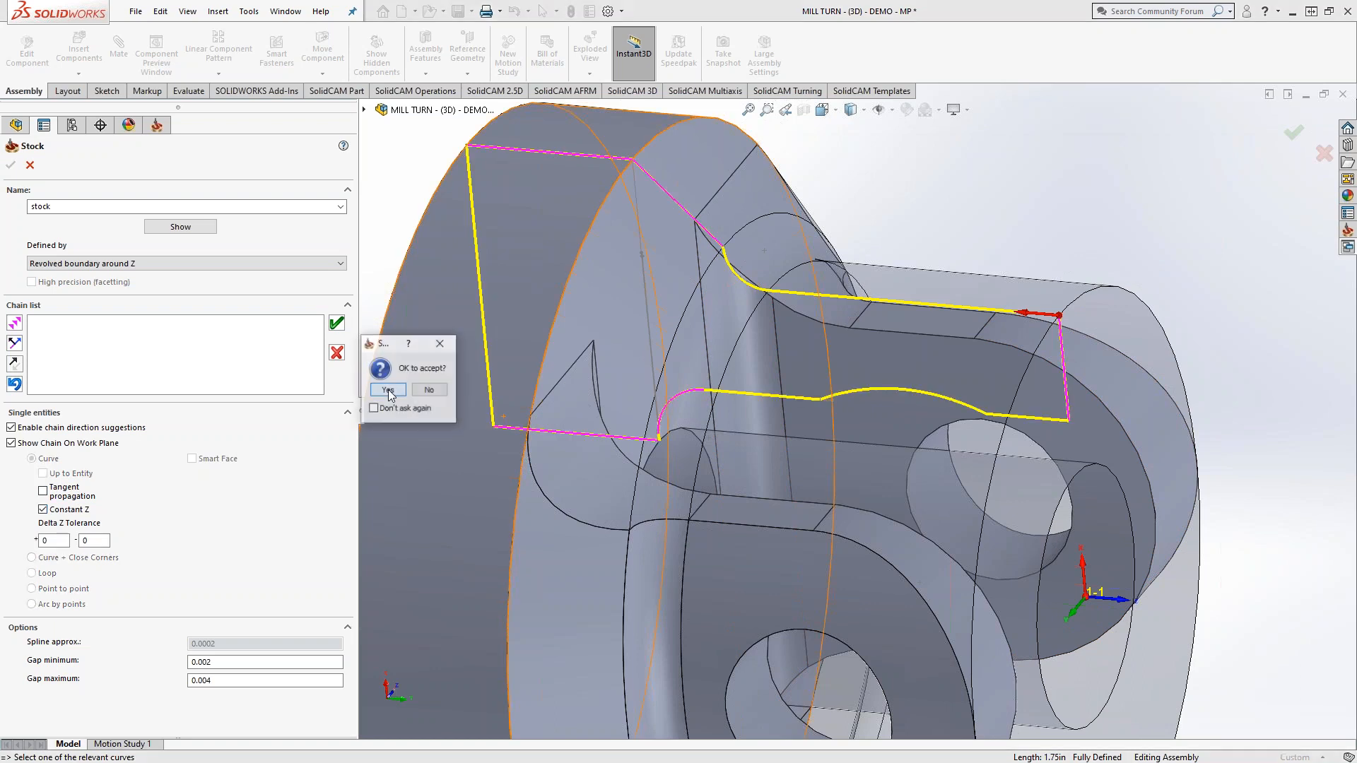
click(396, 393)
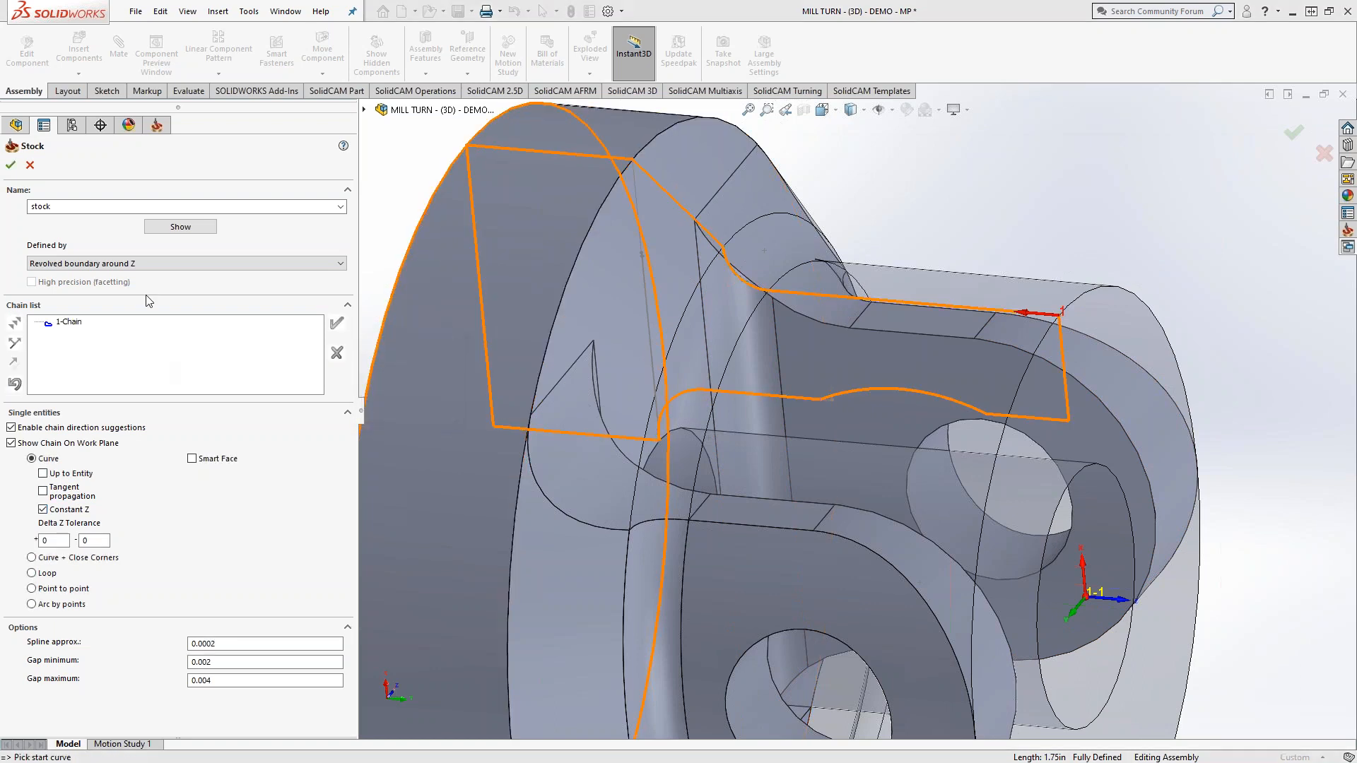
Preview the revolved stock model, rotate it to compare it with the chained profile, and close the preview.
click(165, 230)
drag(1036, 424, 1069, 488)
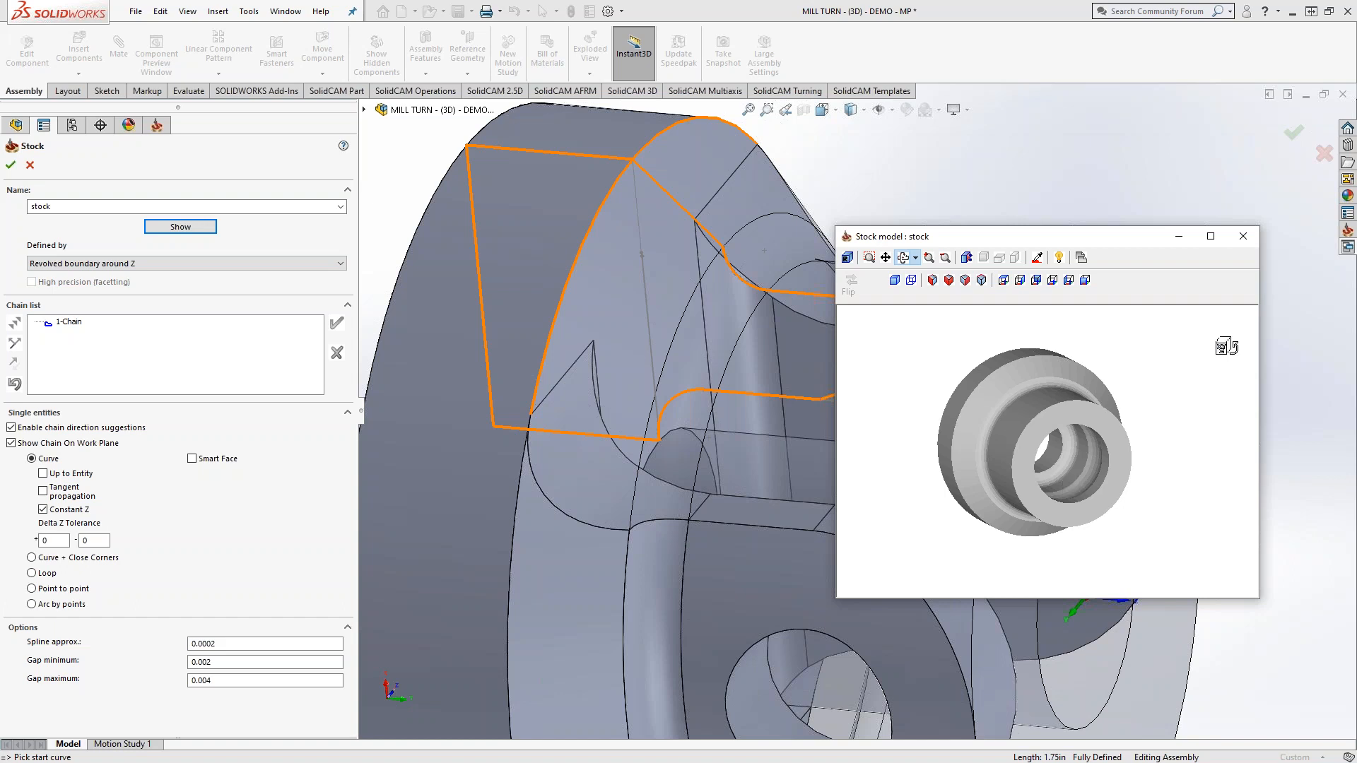
drag(1111, 239, 1237, 440)
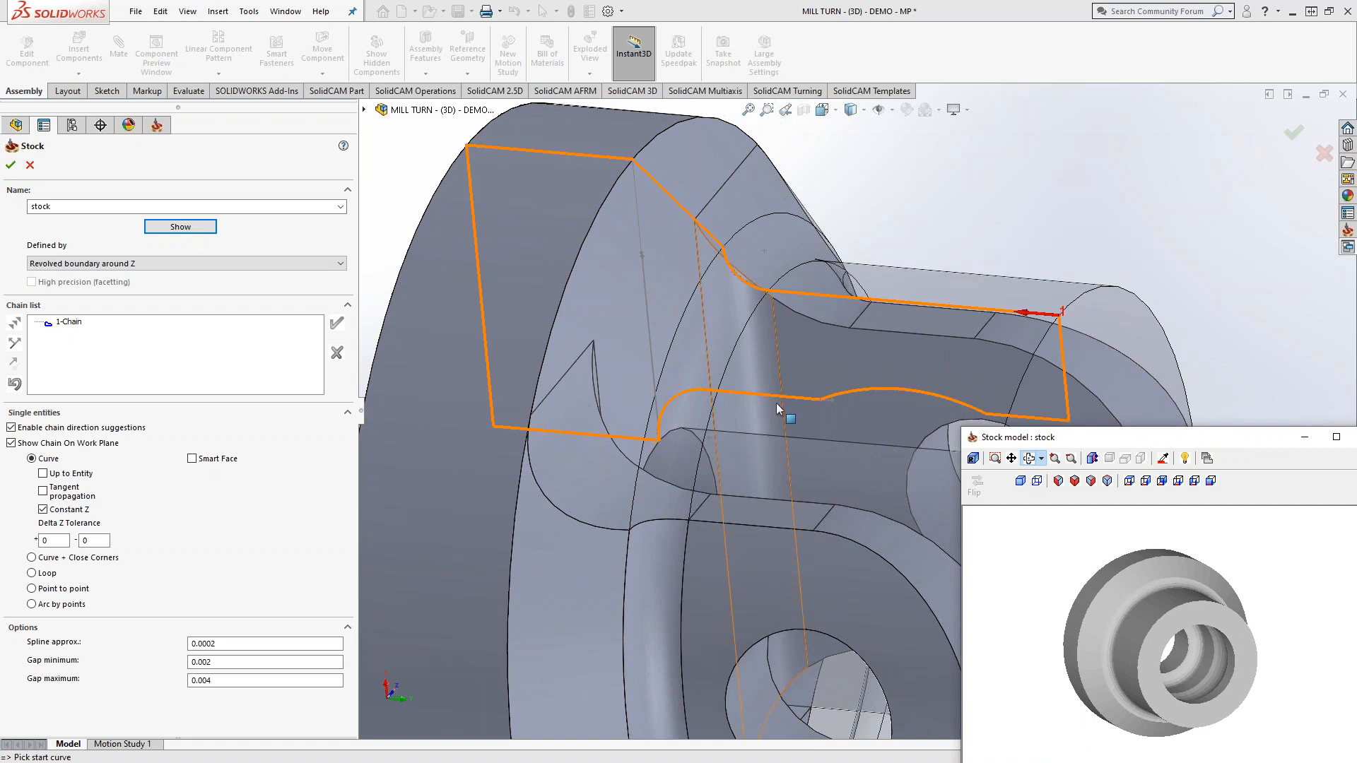
drag(1187, 437, 979, 228)
mouse_move(1004, 438)
mouse_down()
mouse_move(973, 418)
mouse_move(944, 441)
mouse_move(1035, 448)
mouse_move(1007, 450)
mouse_up()
click(1156, 232)
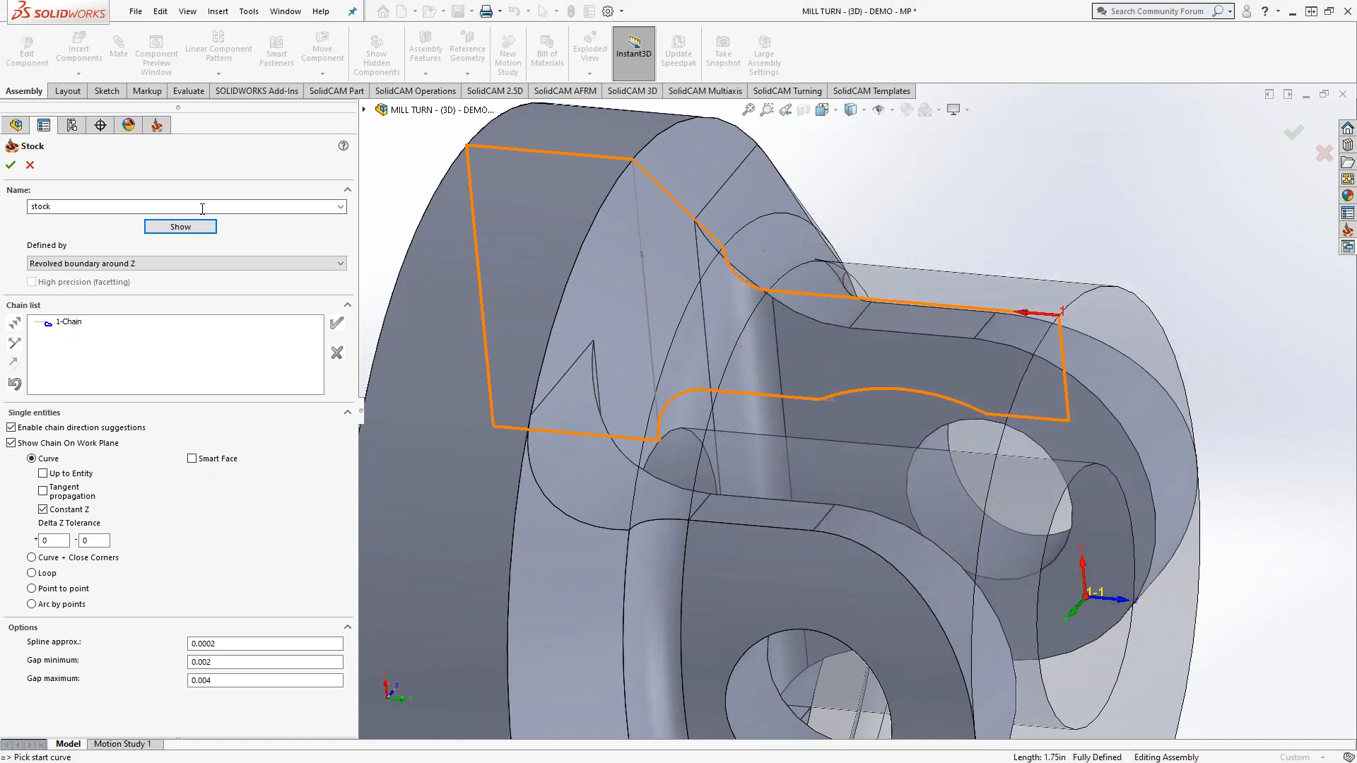
Define the stock as a Cylinder relative to the model, using the finished part body as the selection.
click(133, 265)
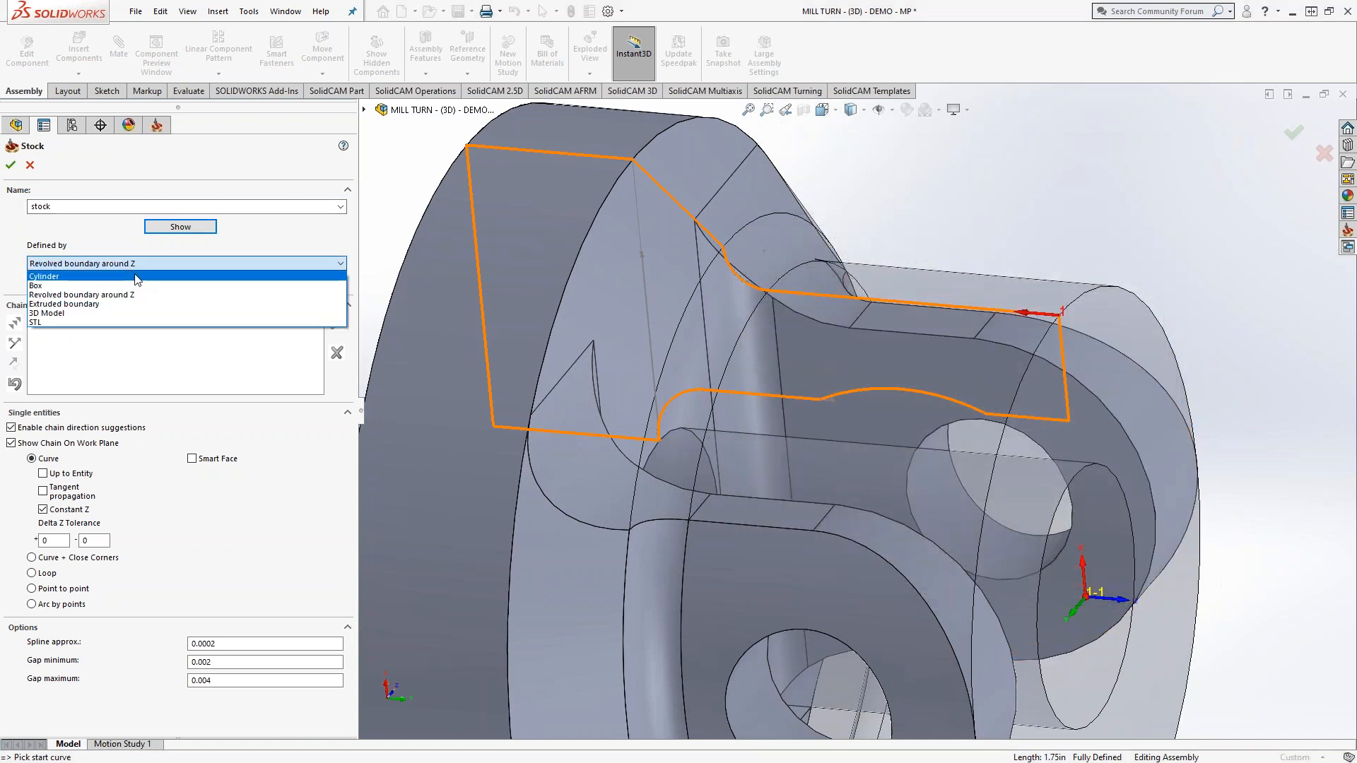
click(51, 277)
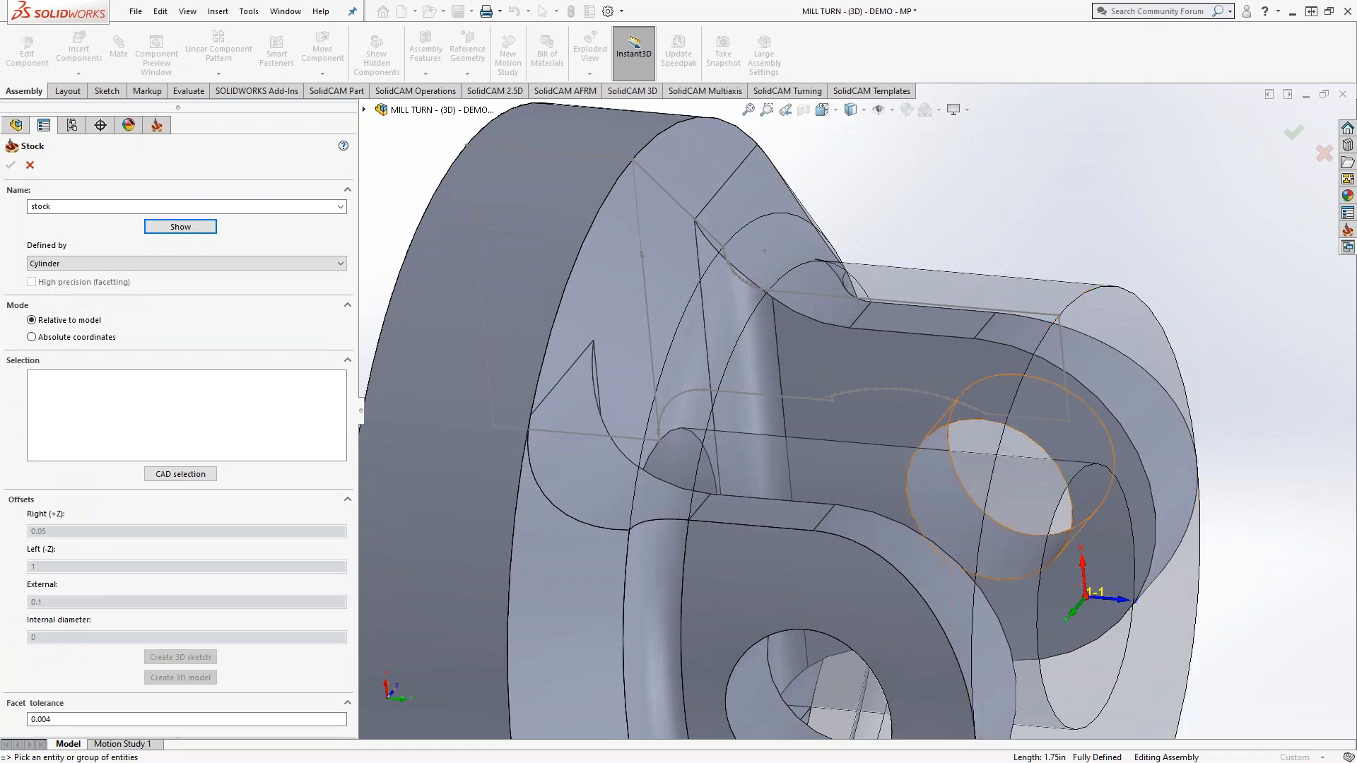
scroll(995, 596, up, 5)
middle_drag(986, 588, 954, 566)
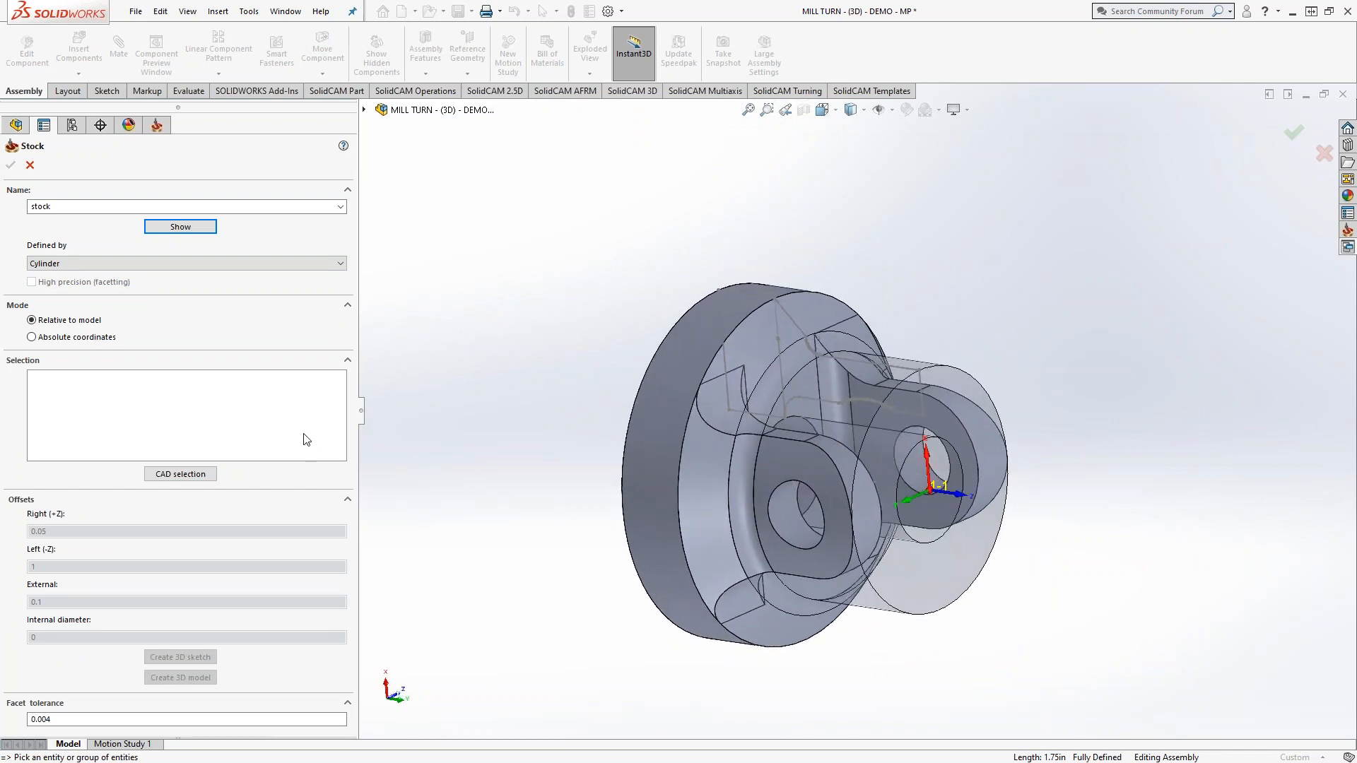
middle_drag(912, 481, 850, 410)
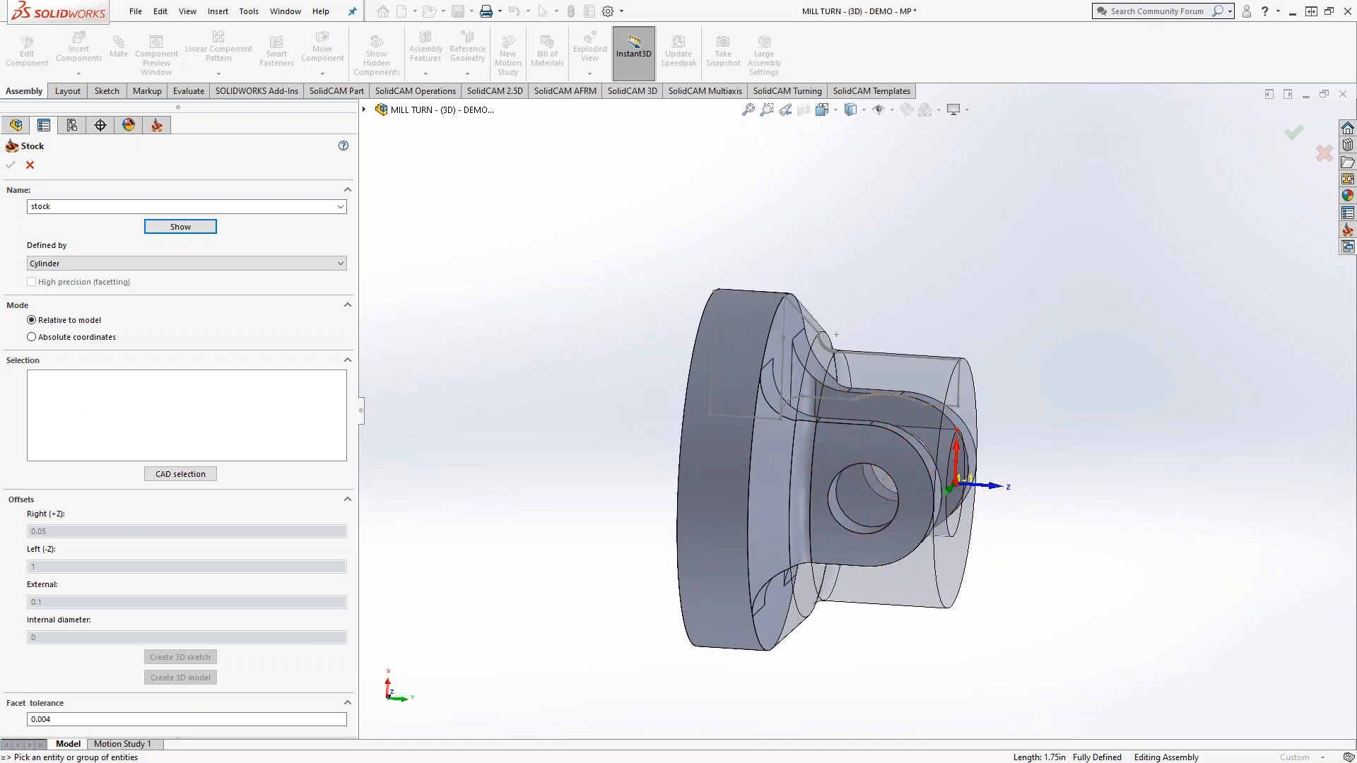
click(739, 457)
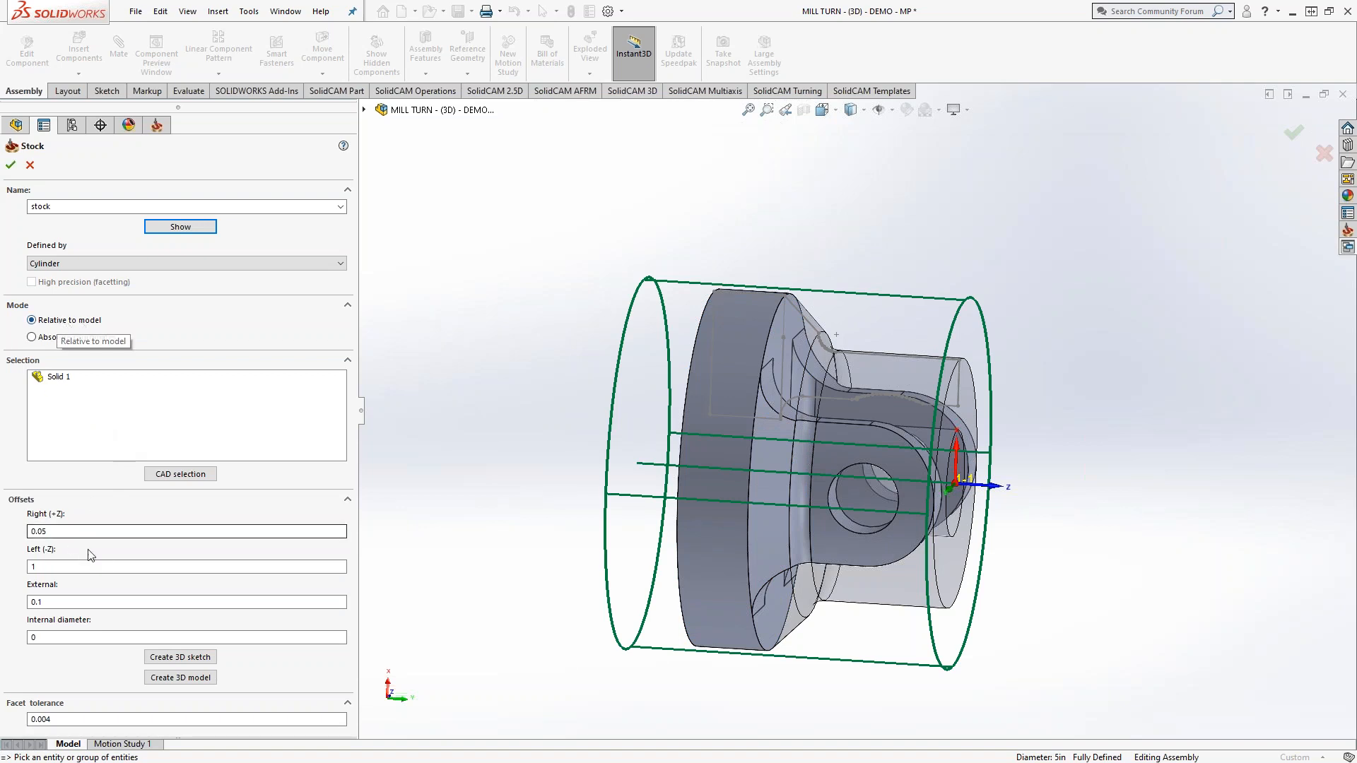
Review the cylinder stock's right, left and external offsets and examine its envelope around the part.
double_click(67, 531)
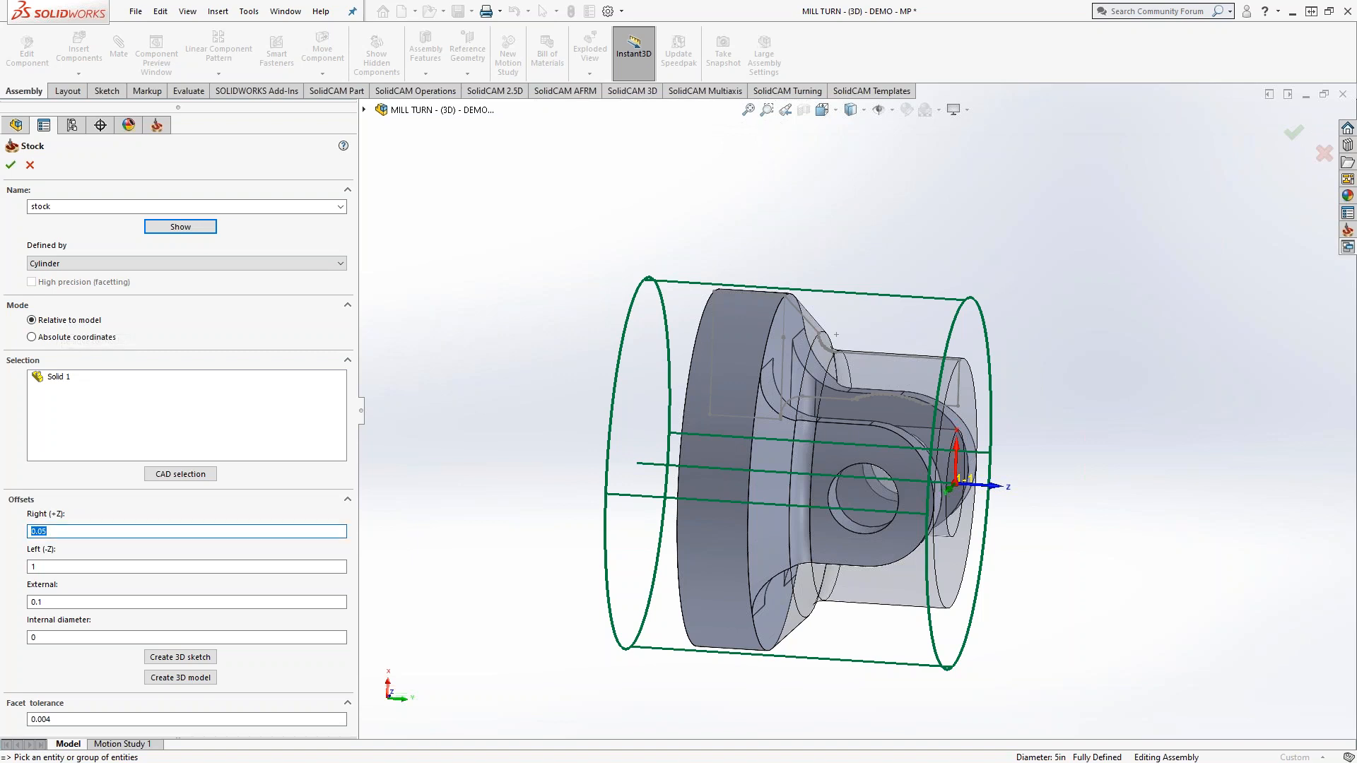
double_click(31, 566)
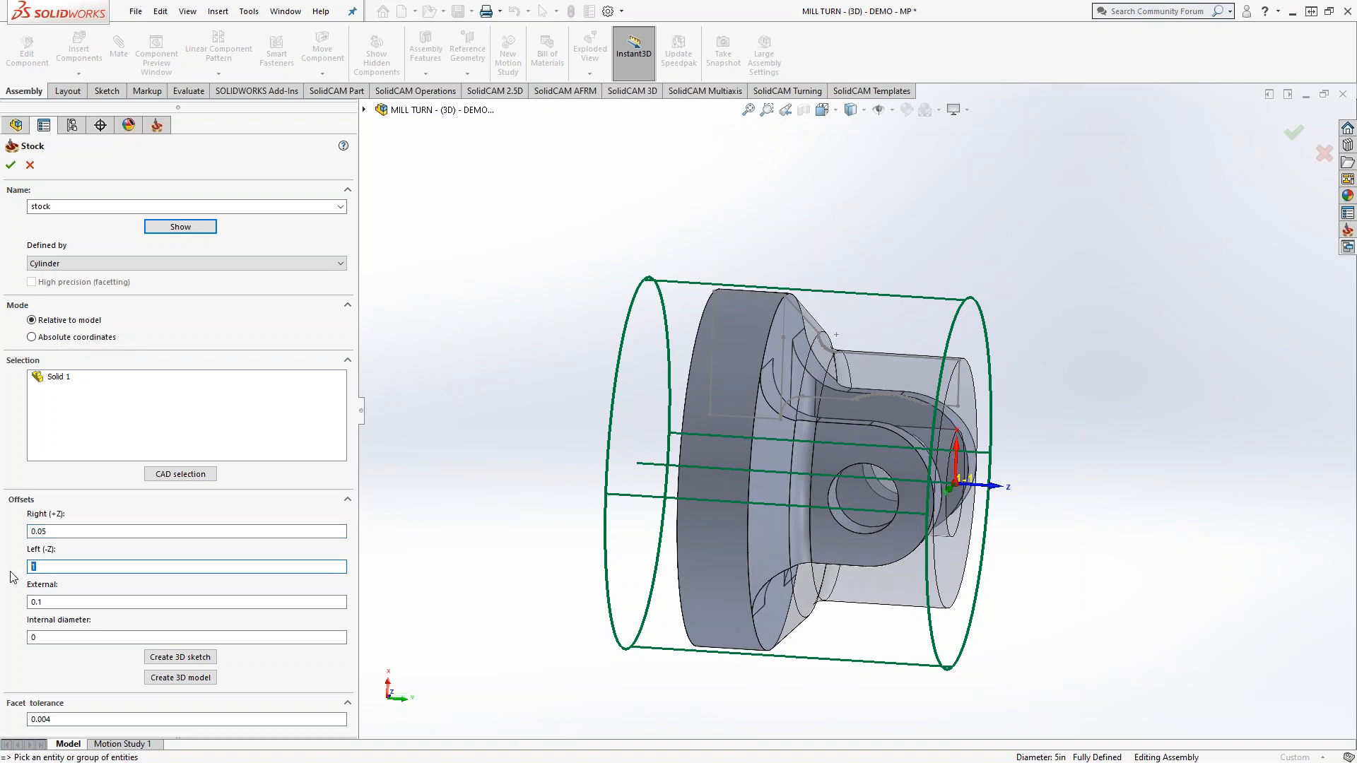
double_click(32, 601)
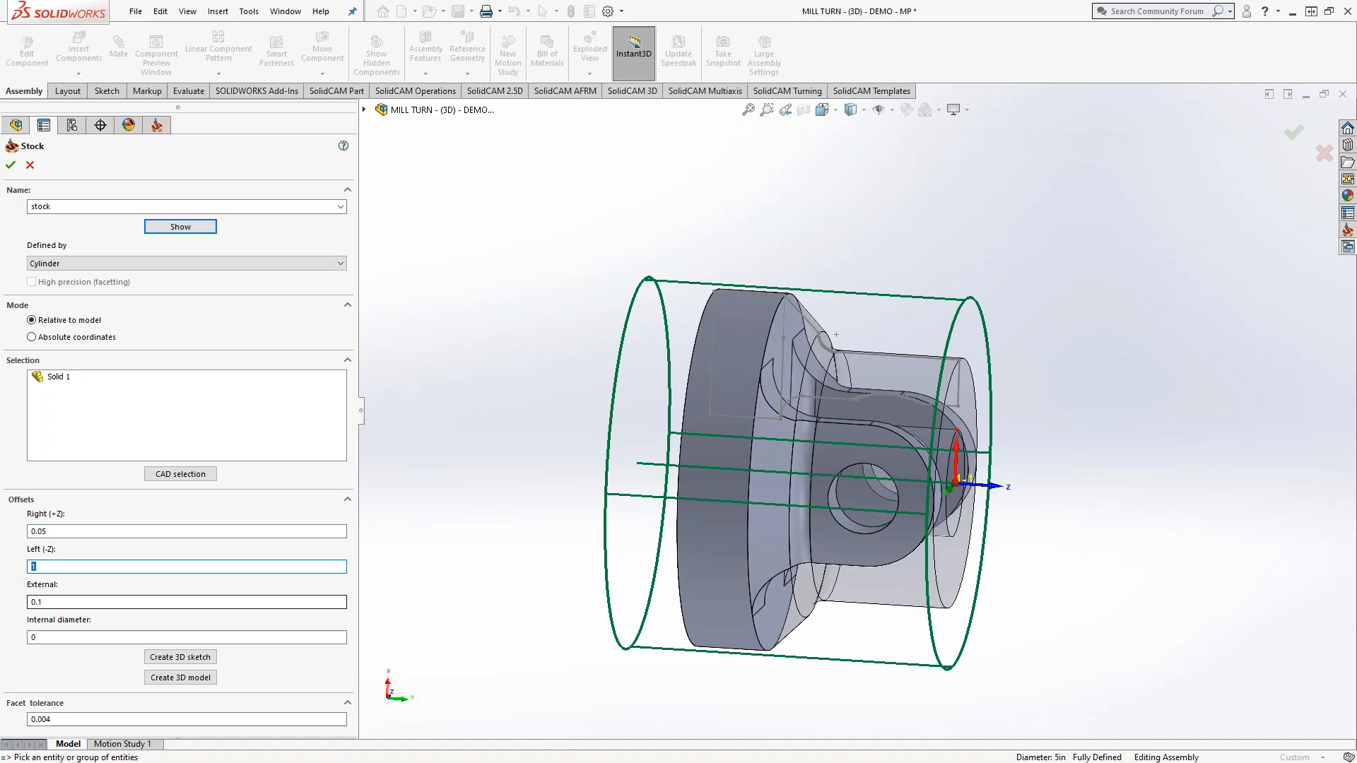
click(642, 520)
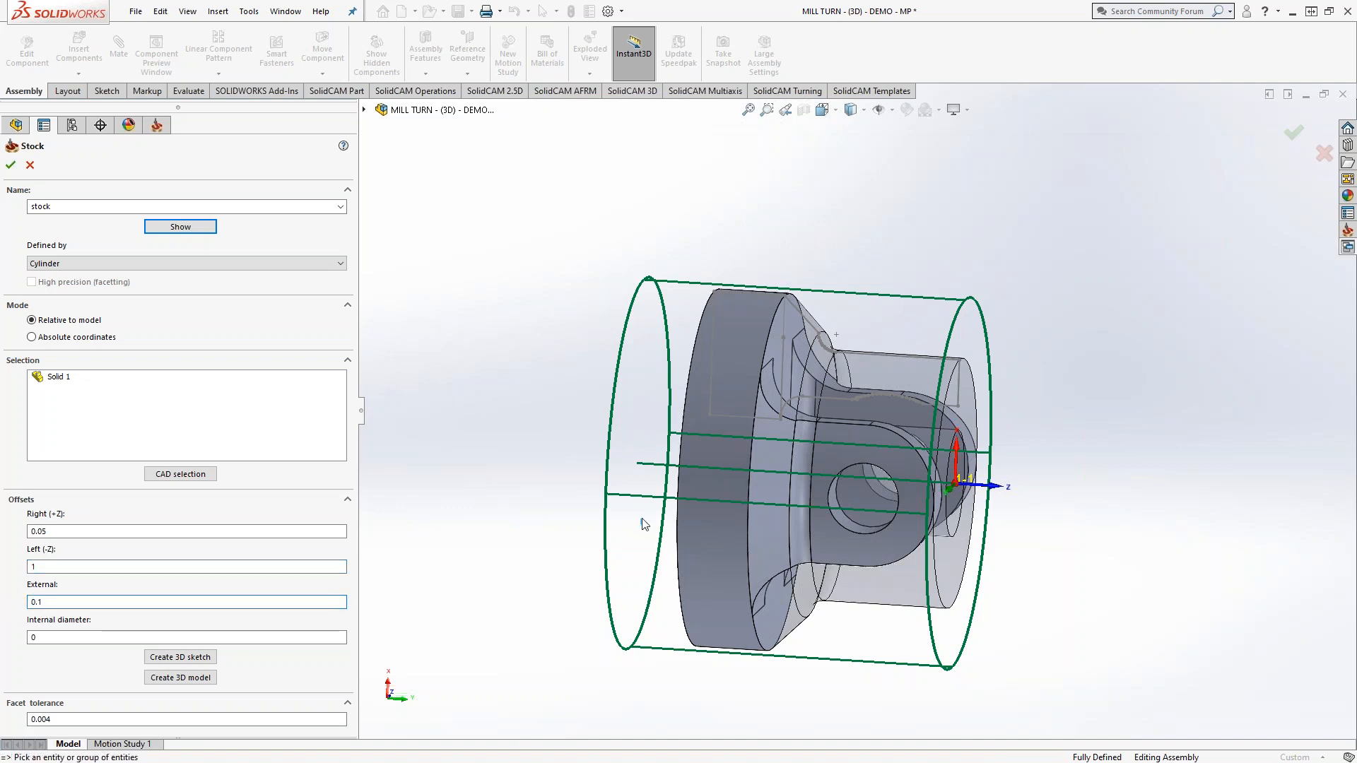
middle_drag(617, 514, 582, 508)
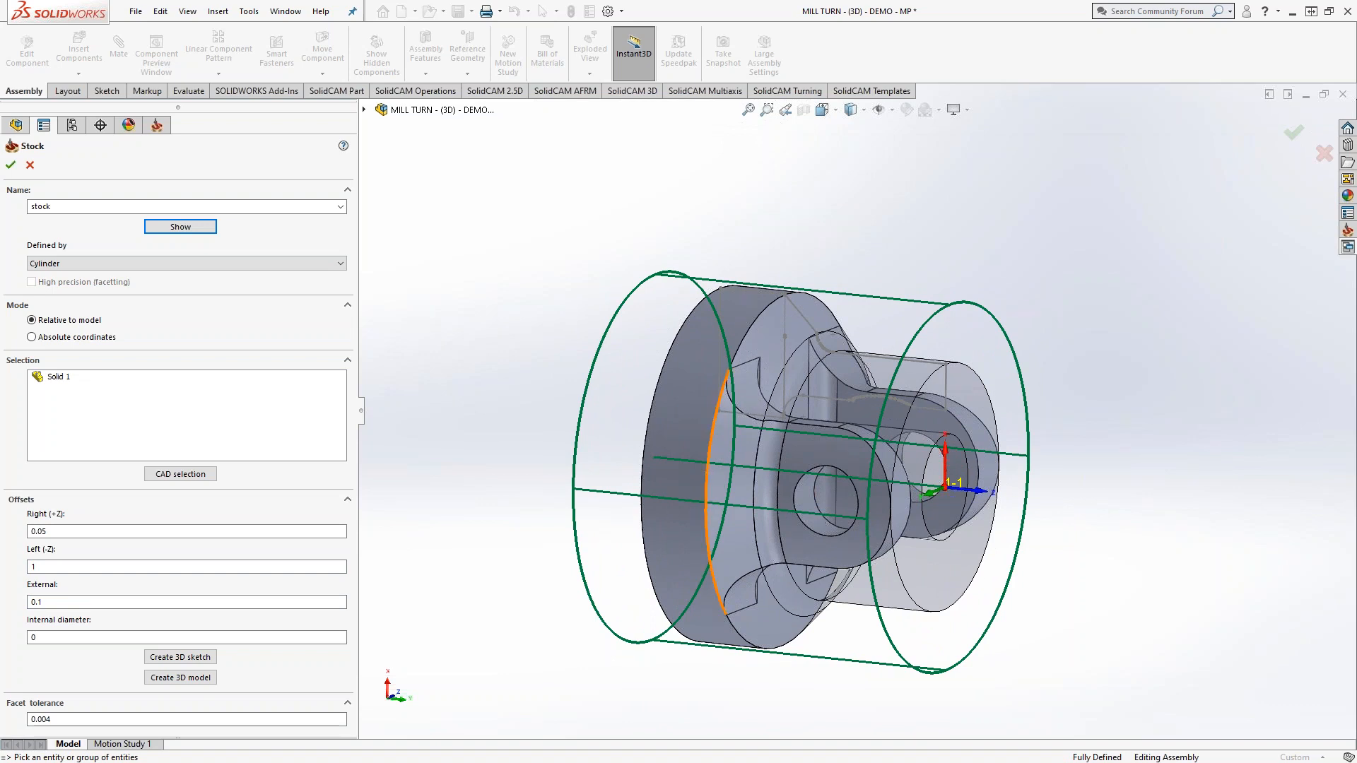
Switch the cylinder stock to absolute coordinates and fill its extents and external diameter from the model dimensions.
click(83, 339)
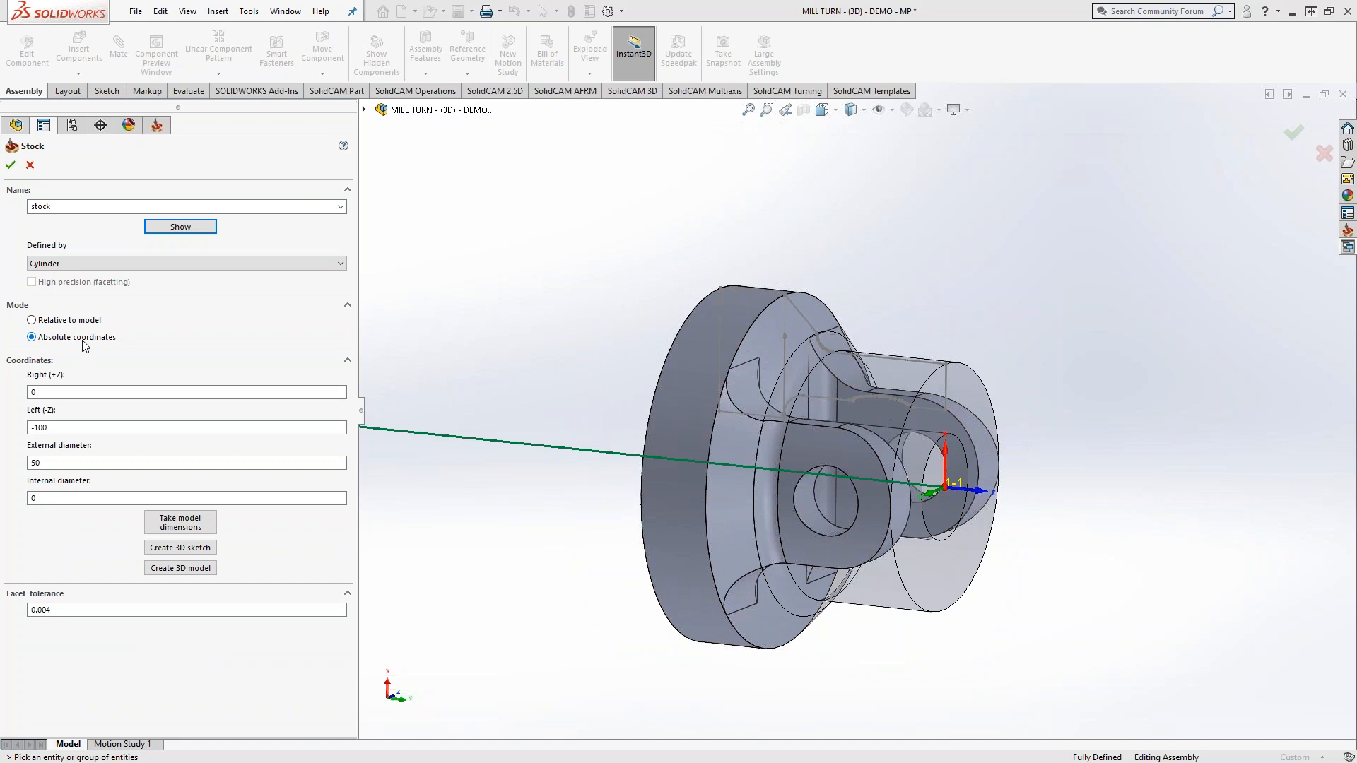
scroll(666, 447, up, 10)
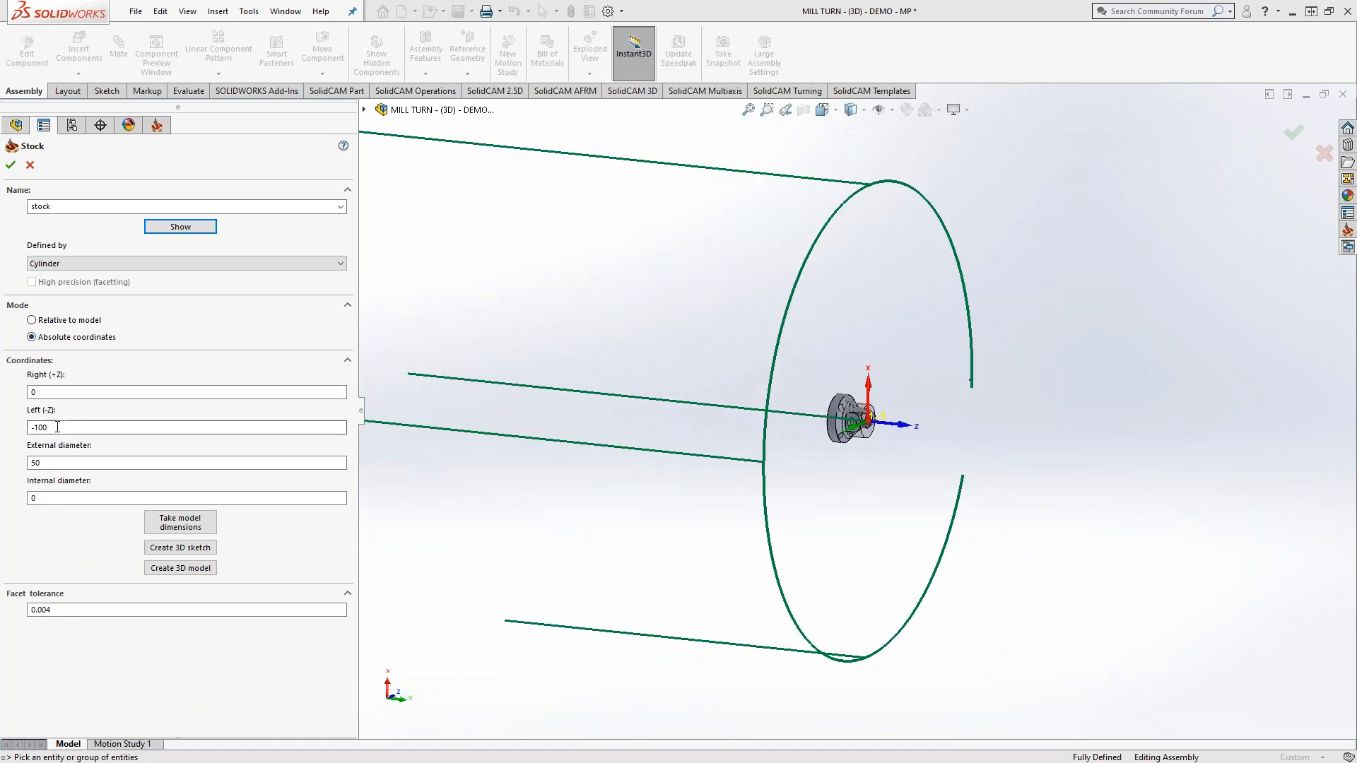
double_click(64, 464)
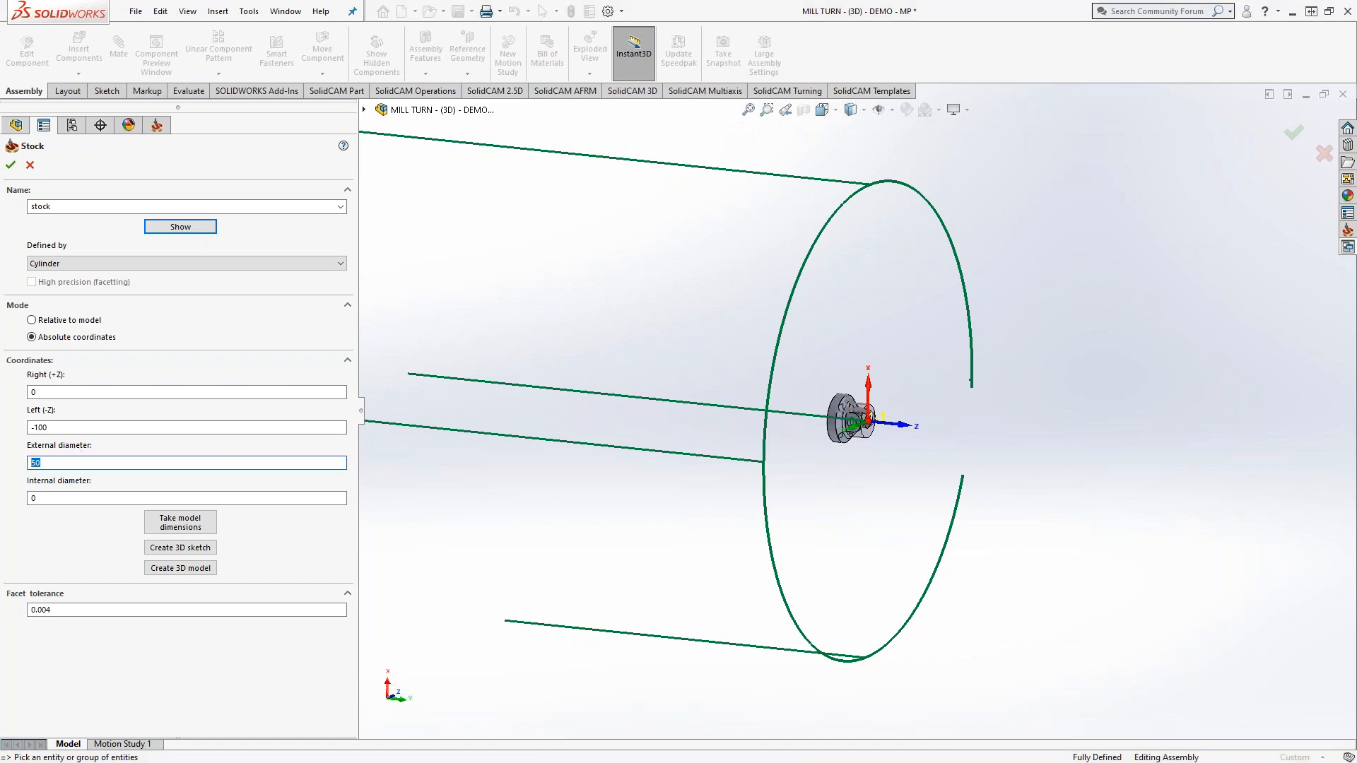
drag(57, 428, 2, 430)
scroll(1010, 514, up, 7)
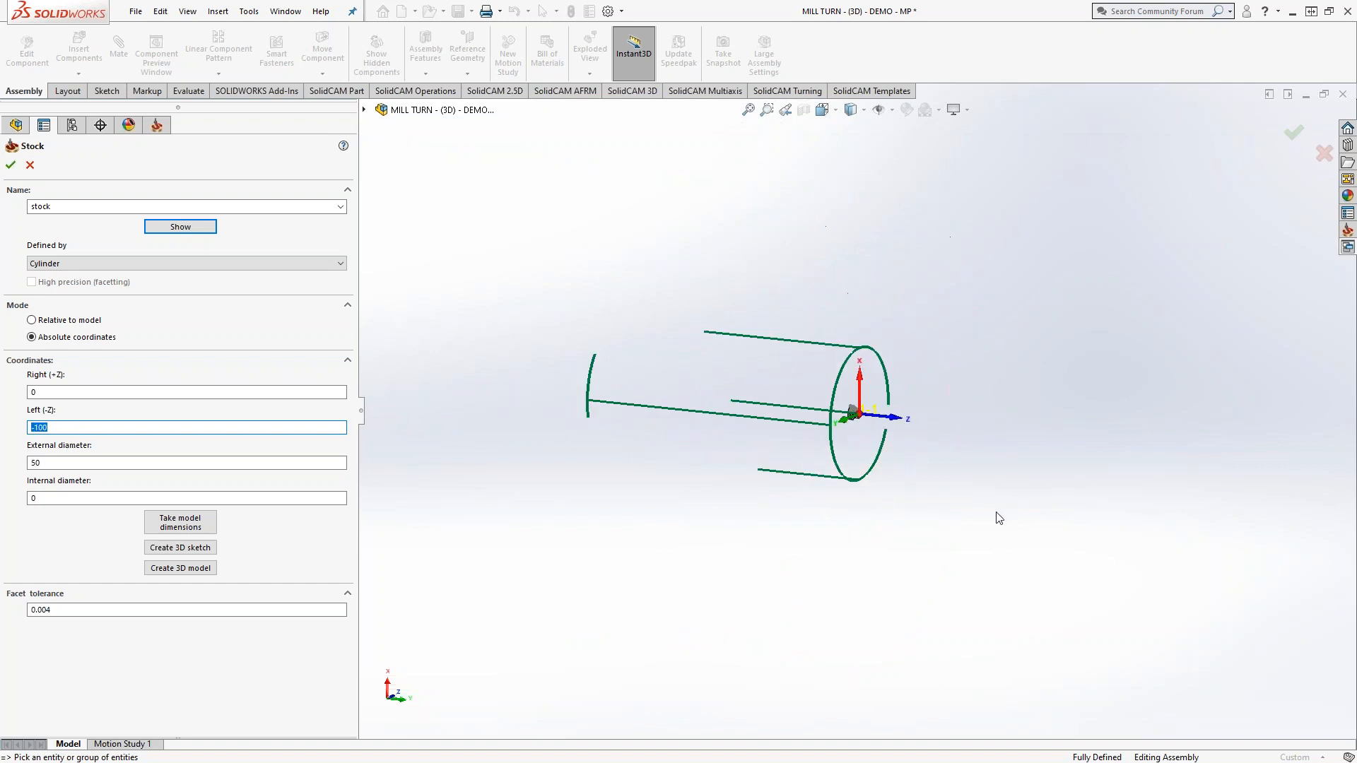
scroll(871, 450, down, 10)
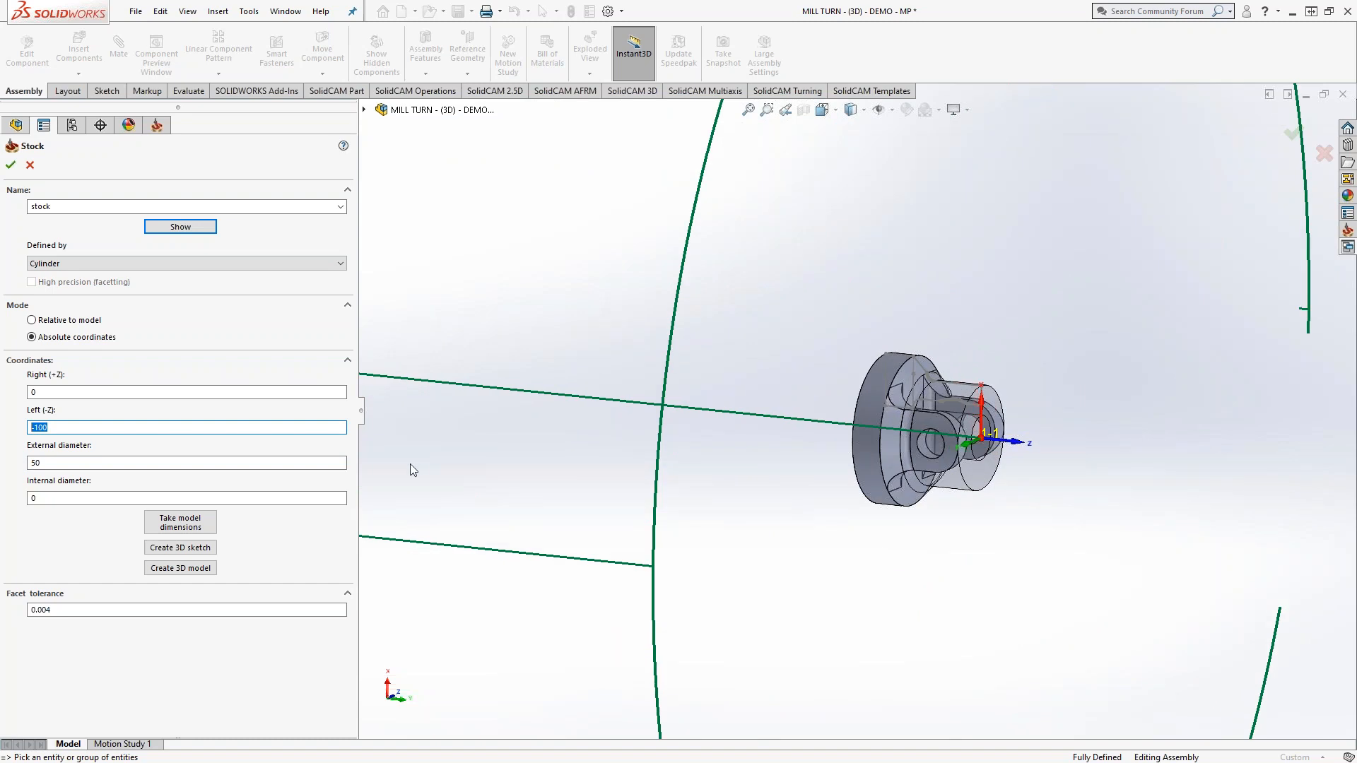
click(185, 525)
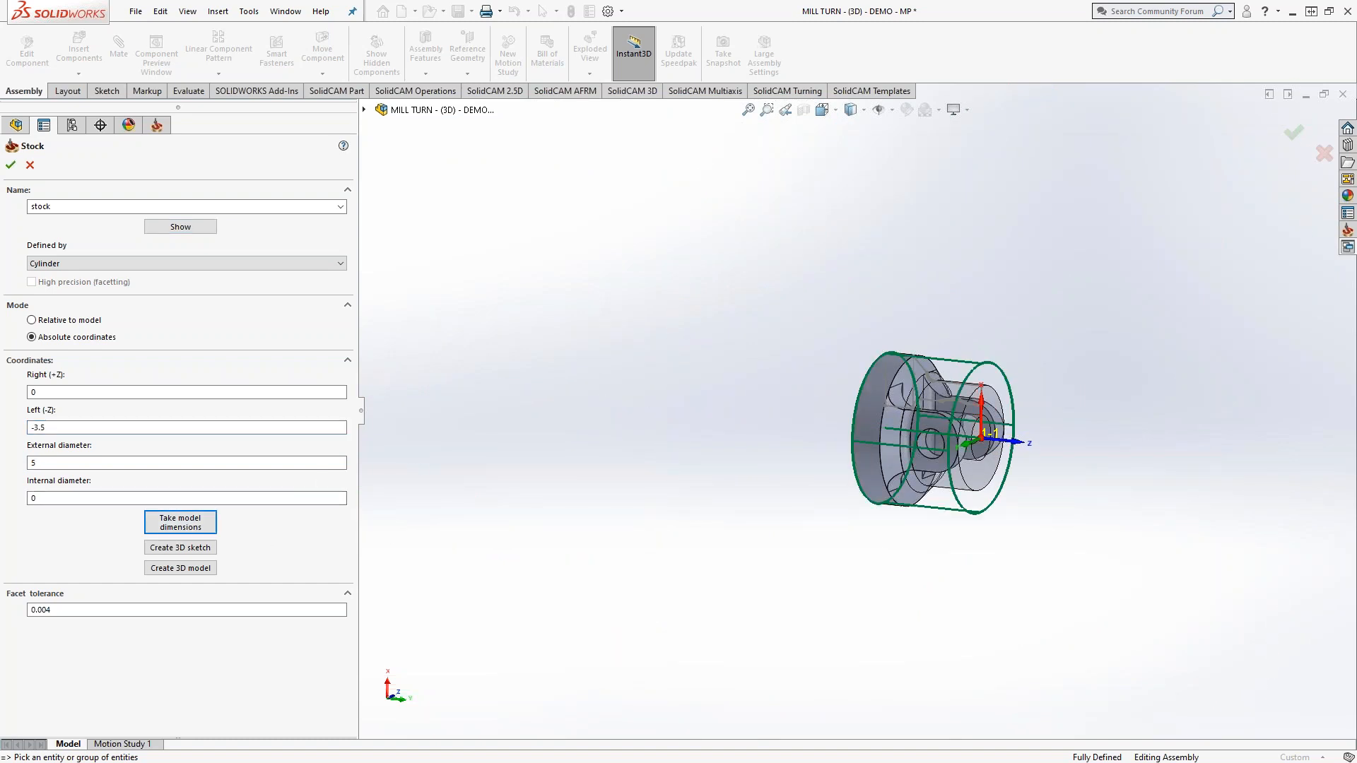
Examine the absolute-coordinate cylinder envelope around the part from the side and along the Z axis.
scroll(1003, 432, down, 4)
middle_drag(740, 422, 813, 452)
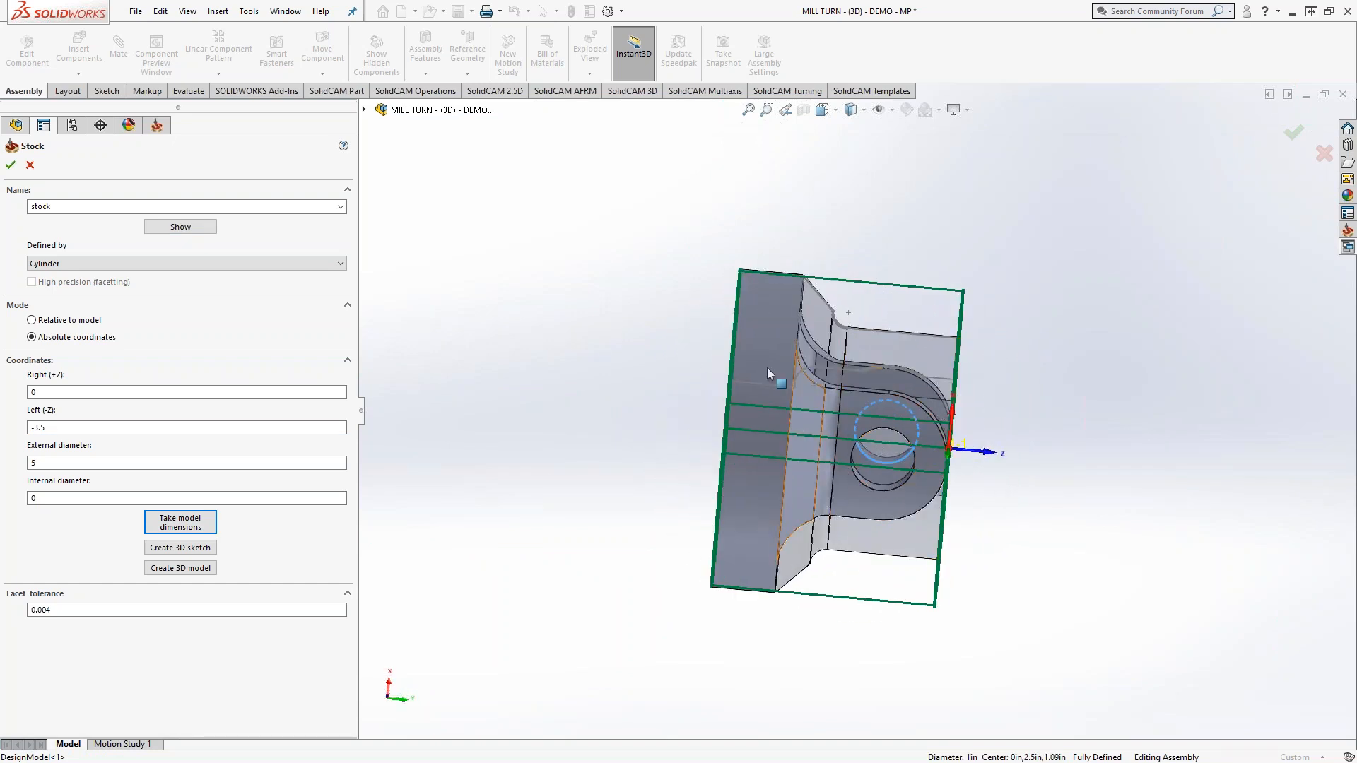
middle_drag(783, 278, 763, 258)
click(36, 427)
key(Tab)
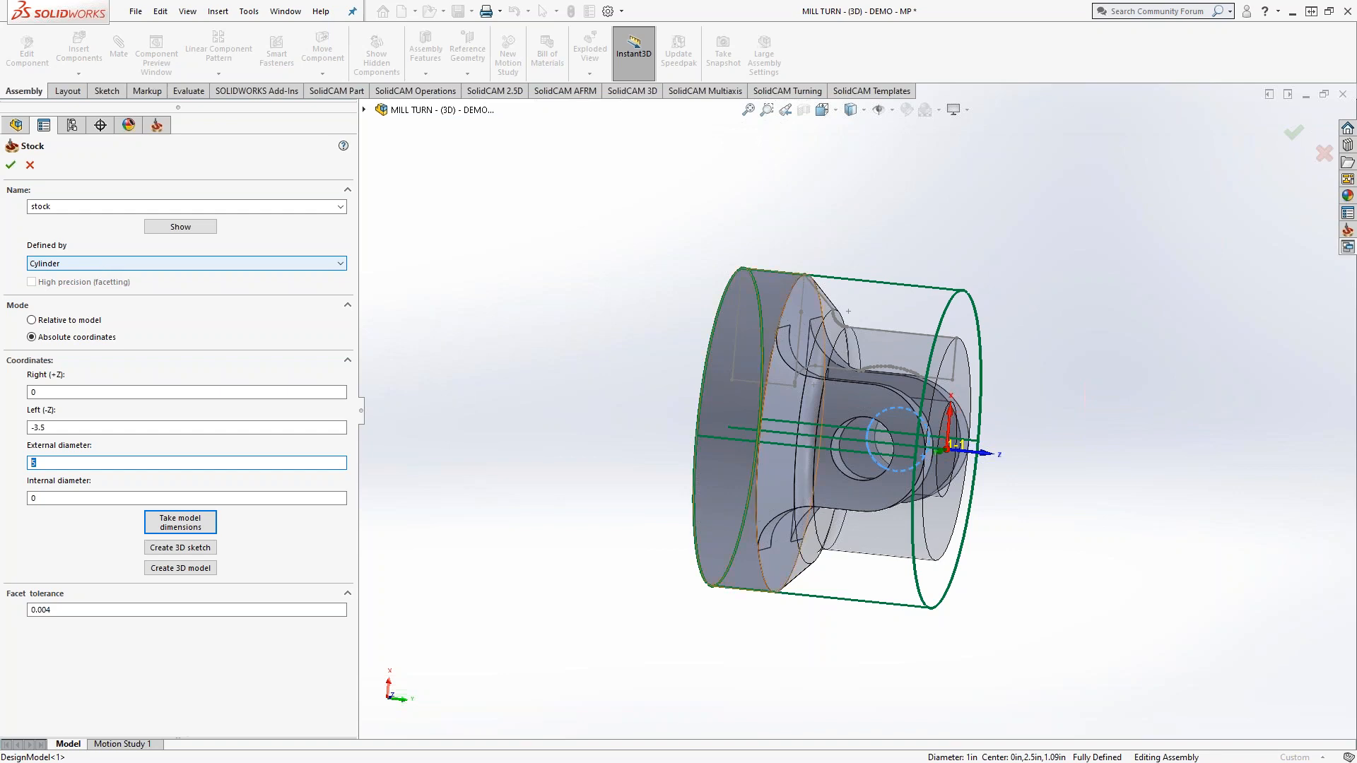
middle_drag(1063, 563, 1047, 460)
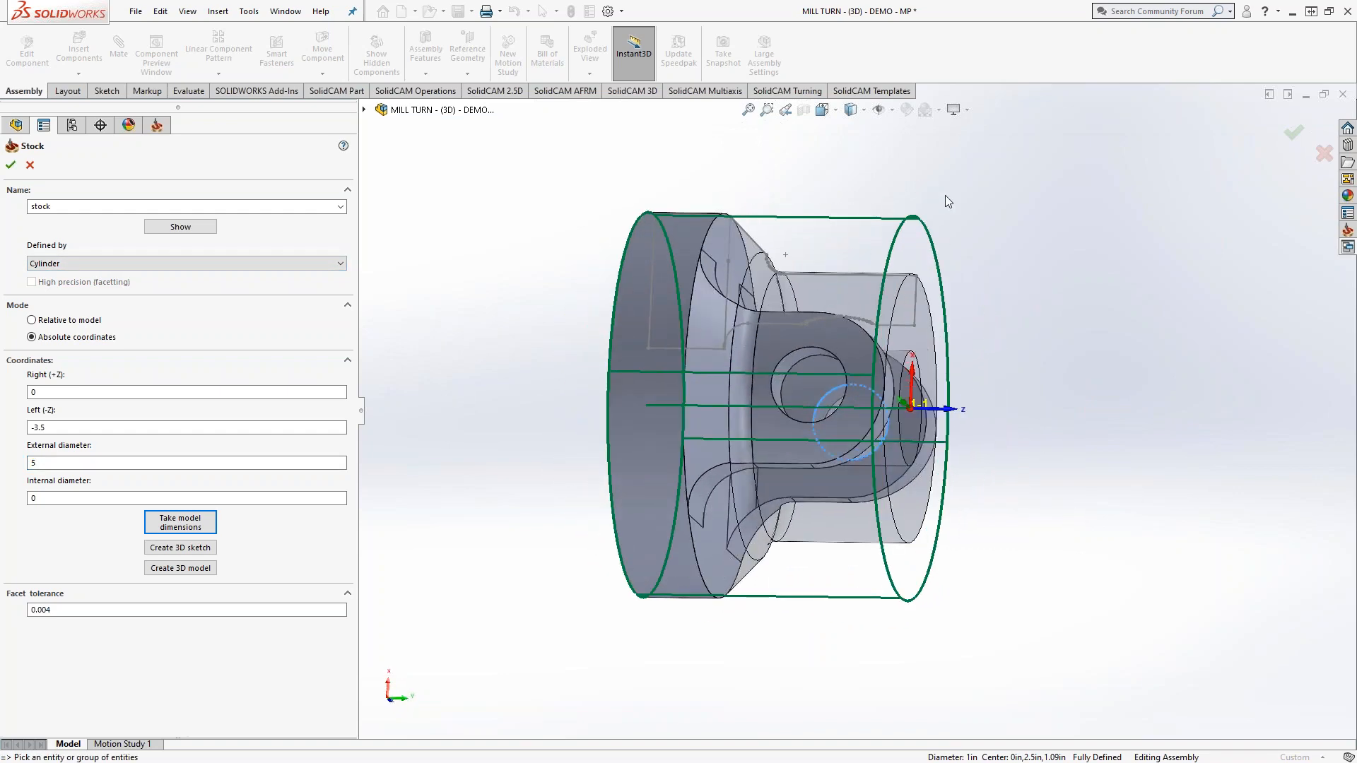
middle_drag(961, 221, 802, 222)
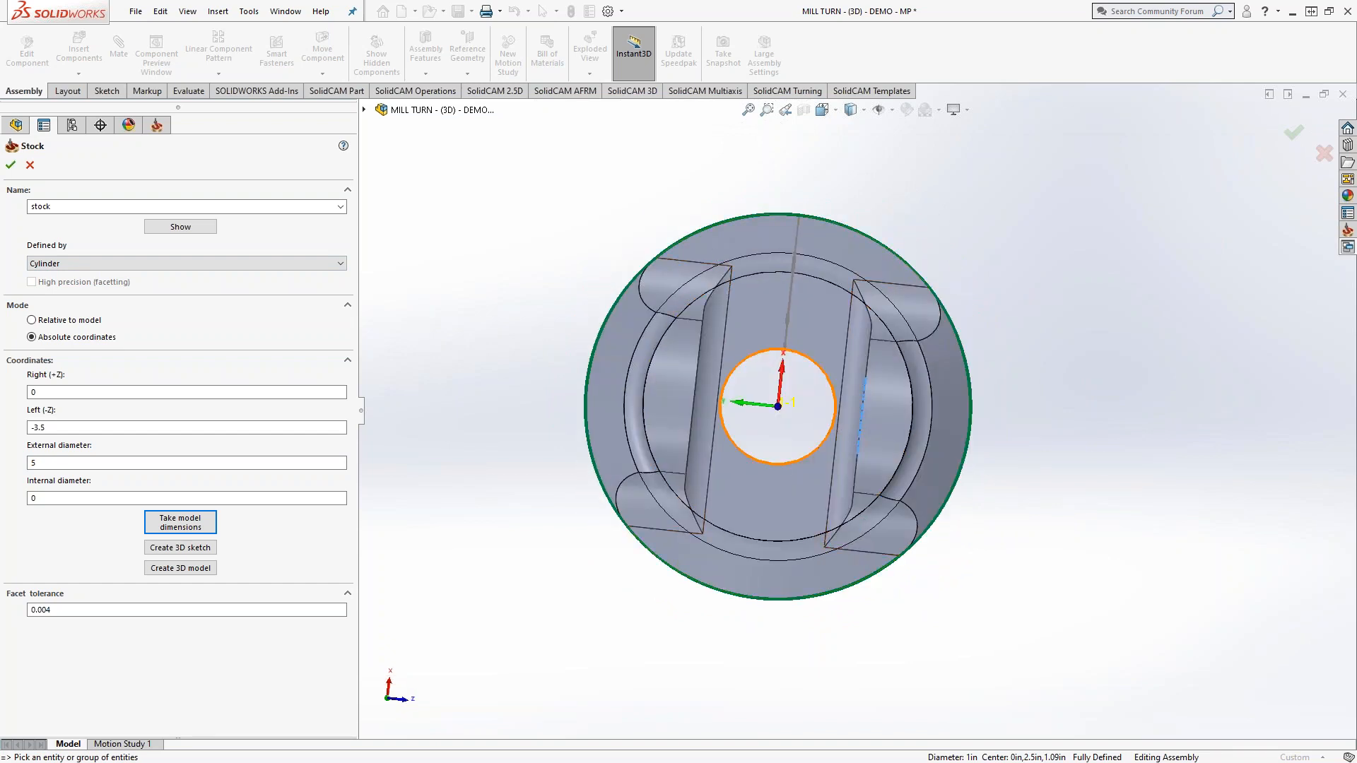
scroll(756, 303, up, 4)
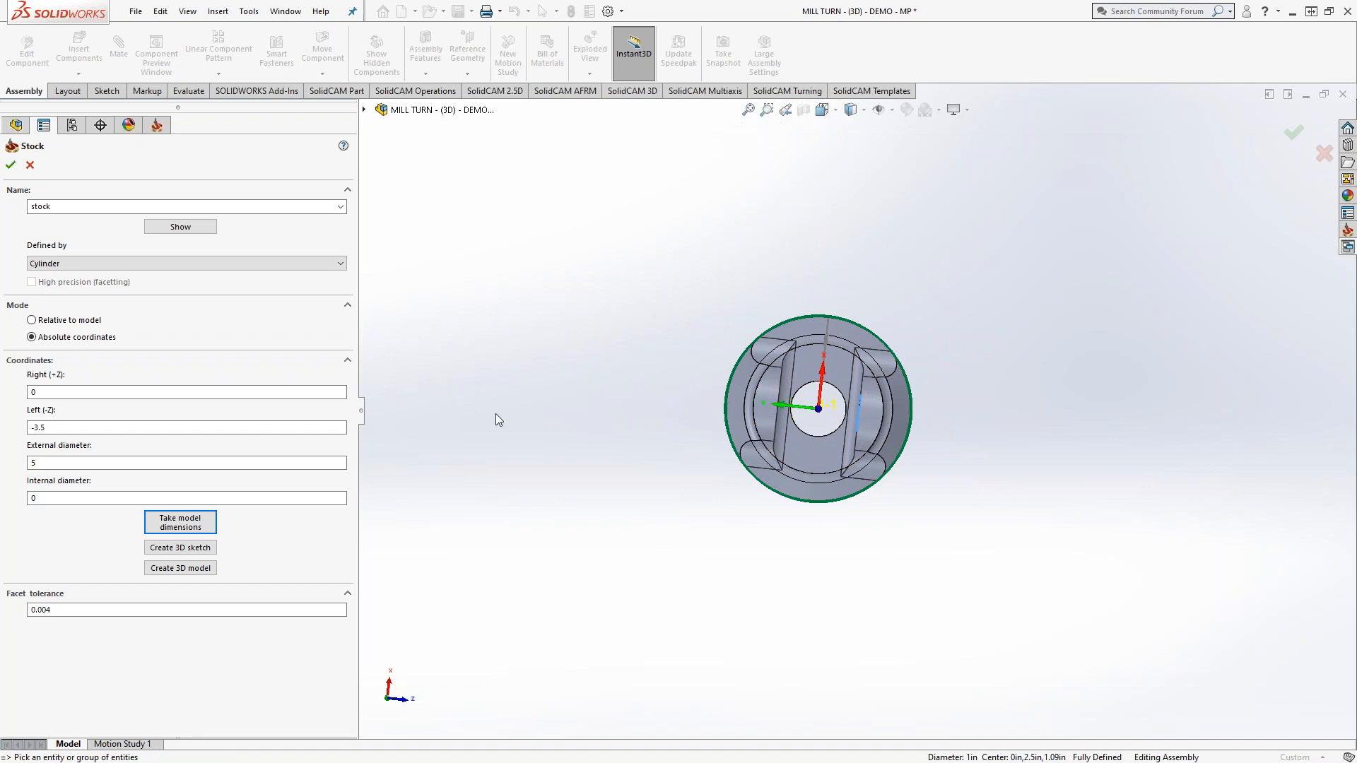
Keep Cylinder as the stock definition method and accept the stock definition.
click(105, 257)
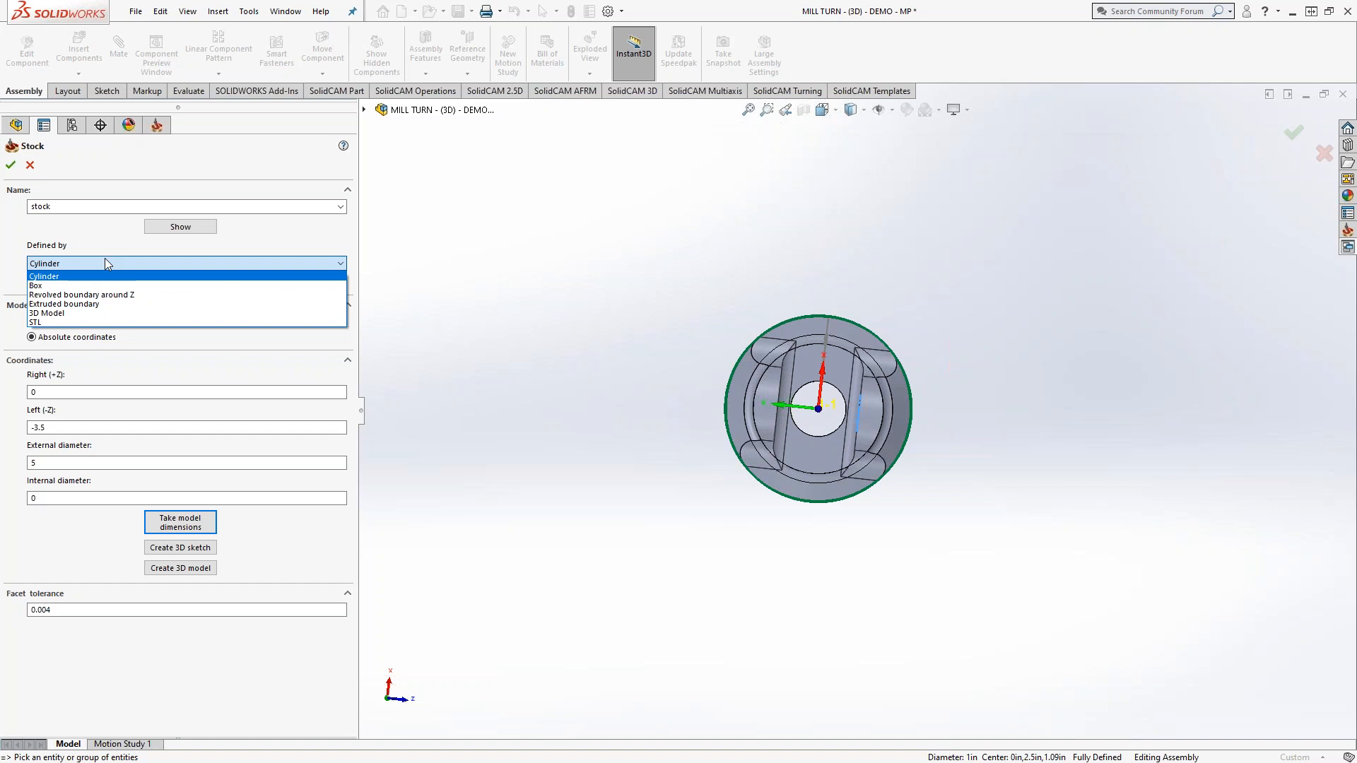
click(467, 303)
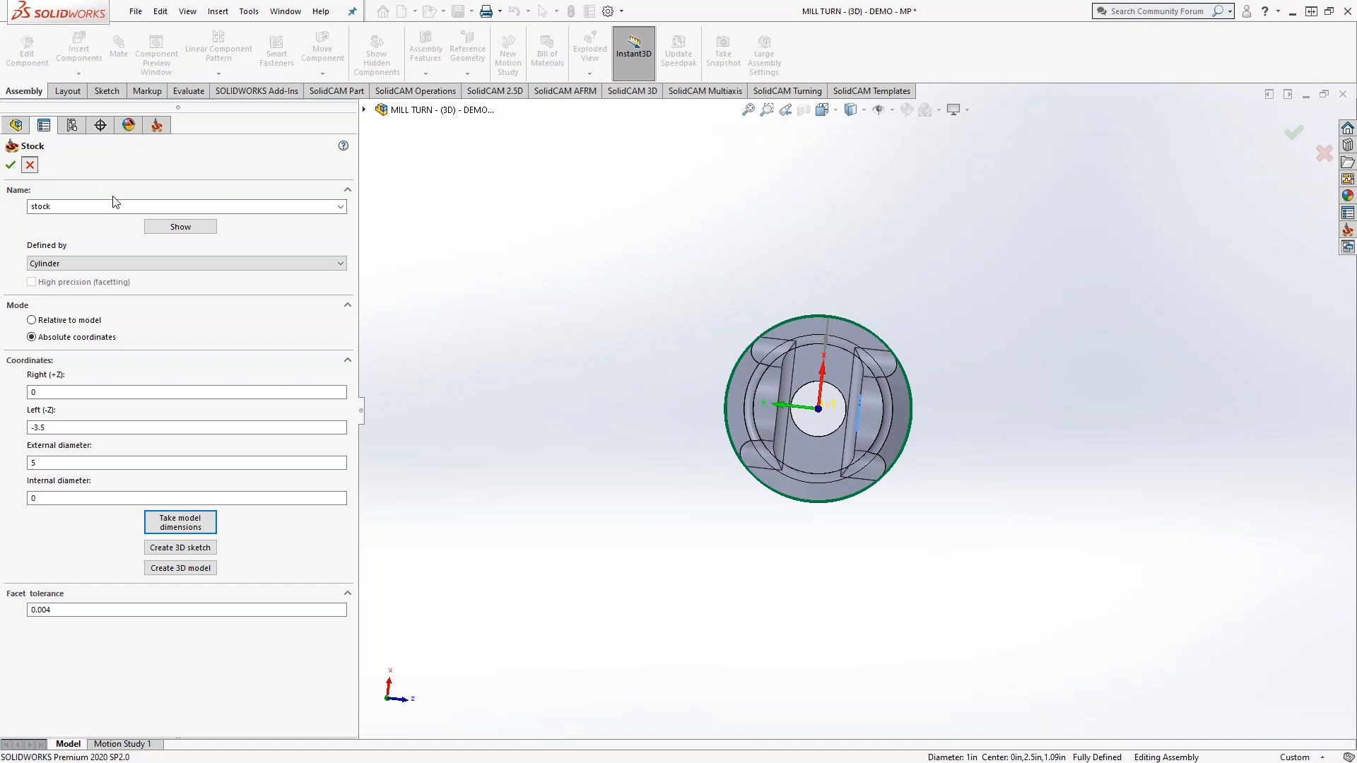
click(10, 165)
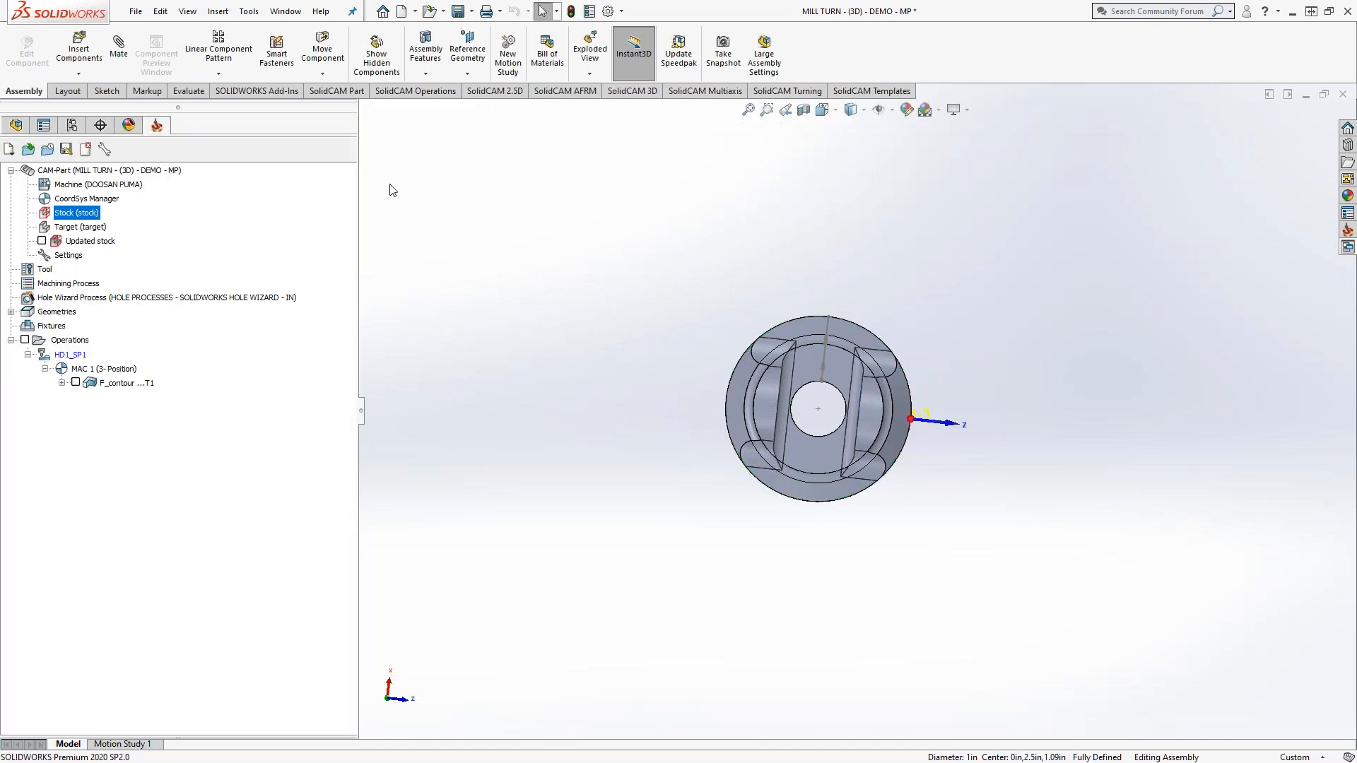
Customize SolidCAM's list of new CAM-part types to hide the Turning entry.
click(250, 11)
mouse_move(281, 80)
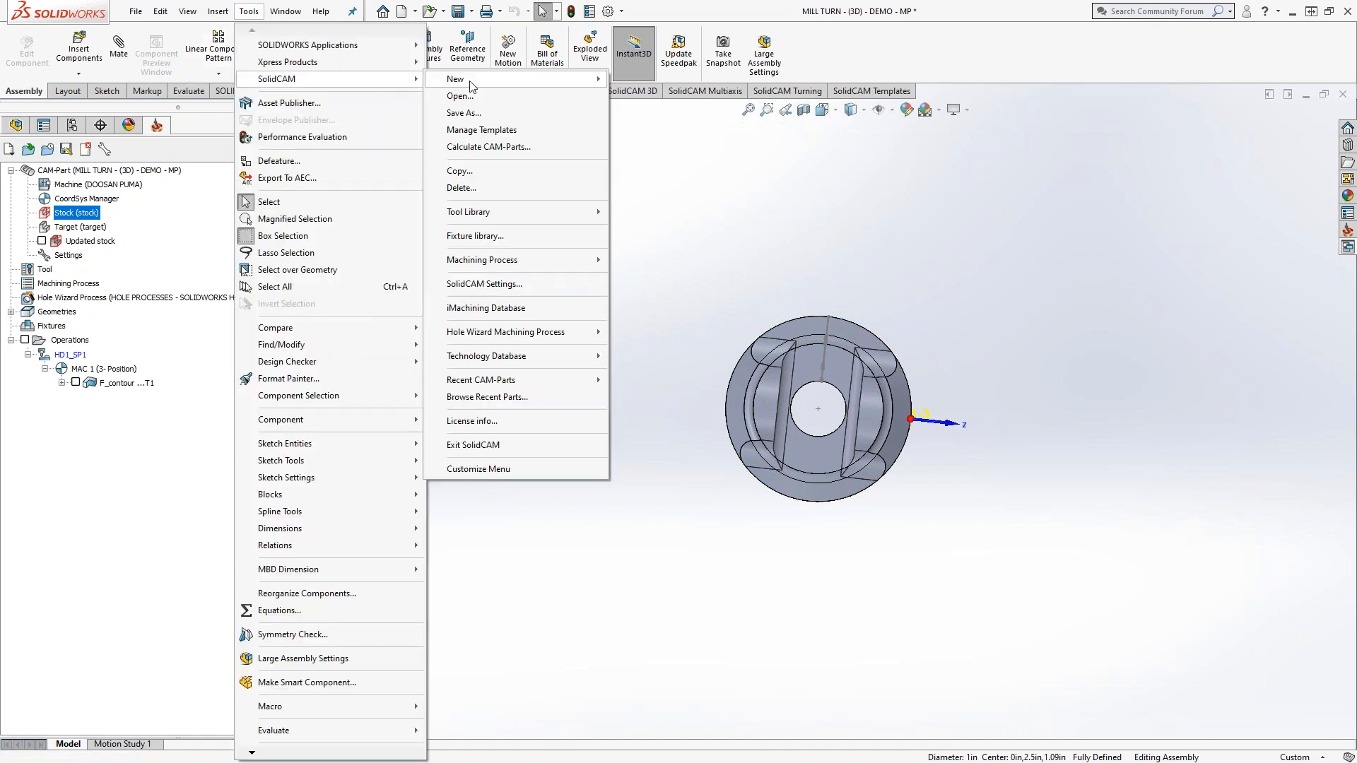
mouse_move(472, 80)
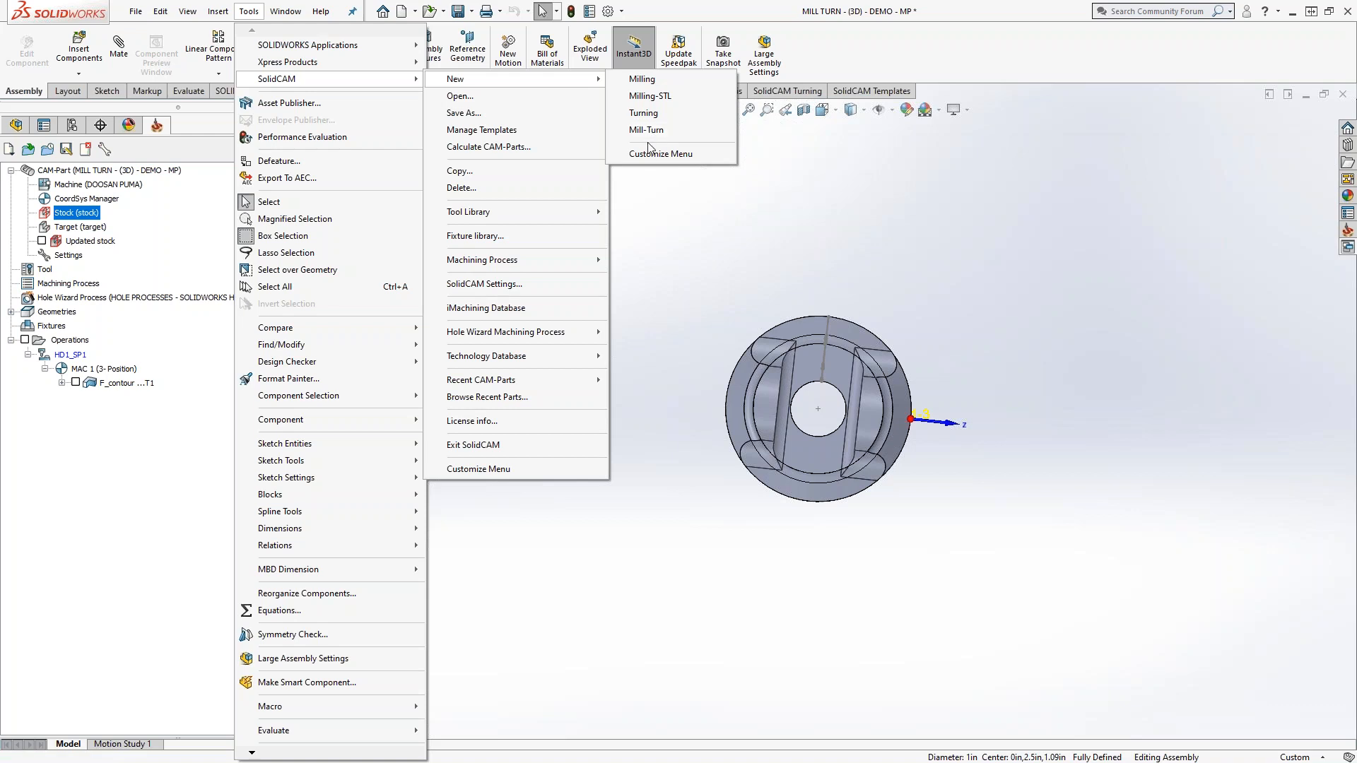
click(653, 153)
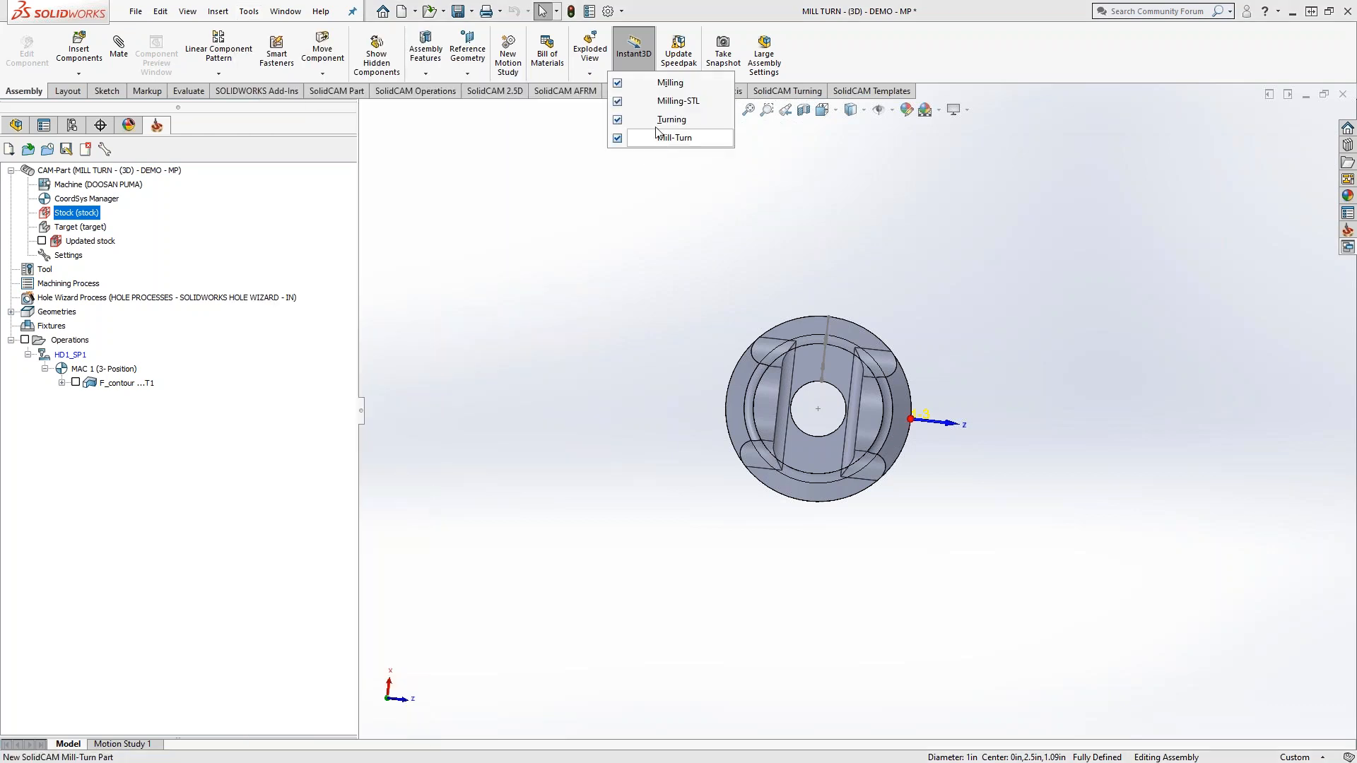
click(617, 119)
click(623, 218)
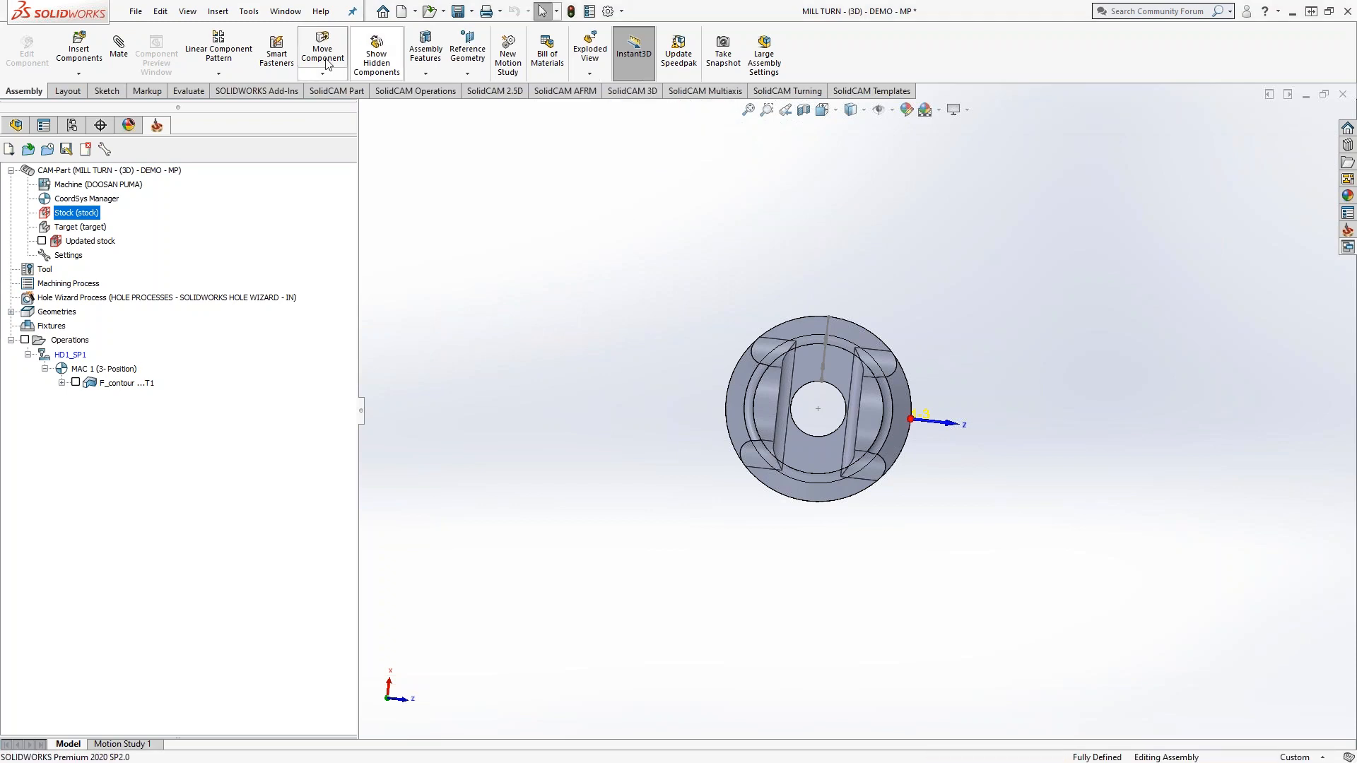
Restore the Turning entry in SolidCAM's list of new CAM-part types.
click(249, 11)
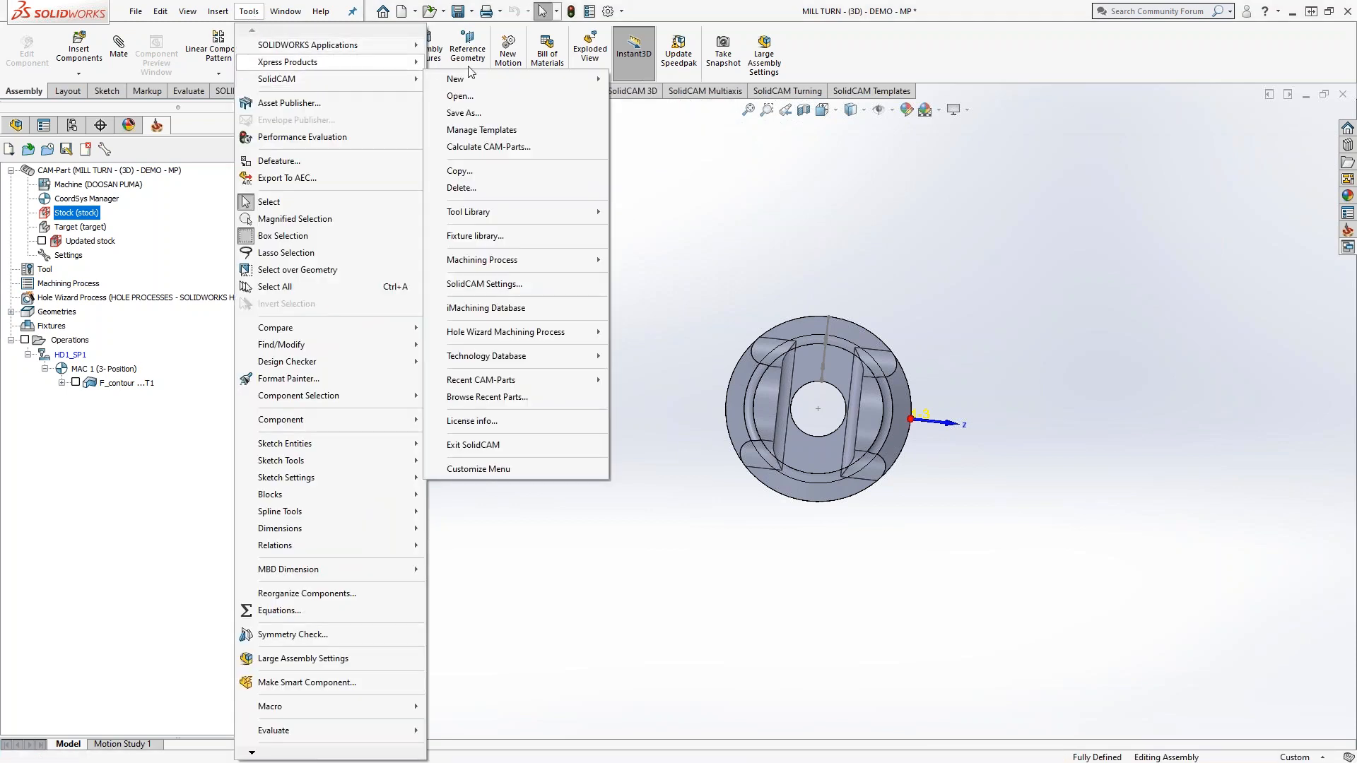
mouse_move(552, 86)
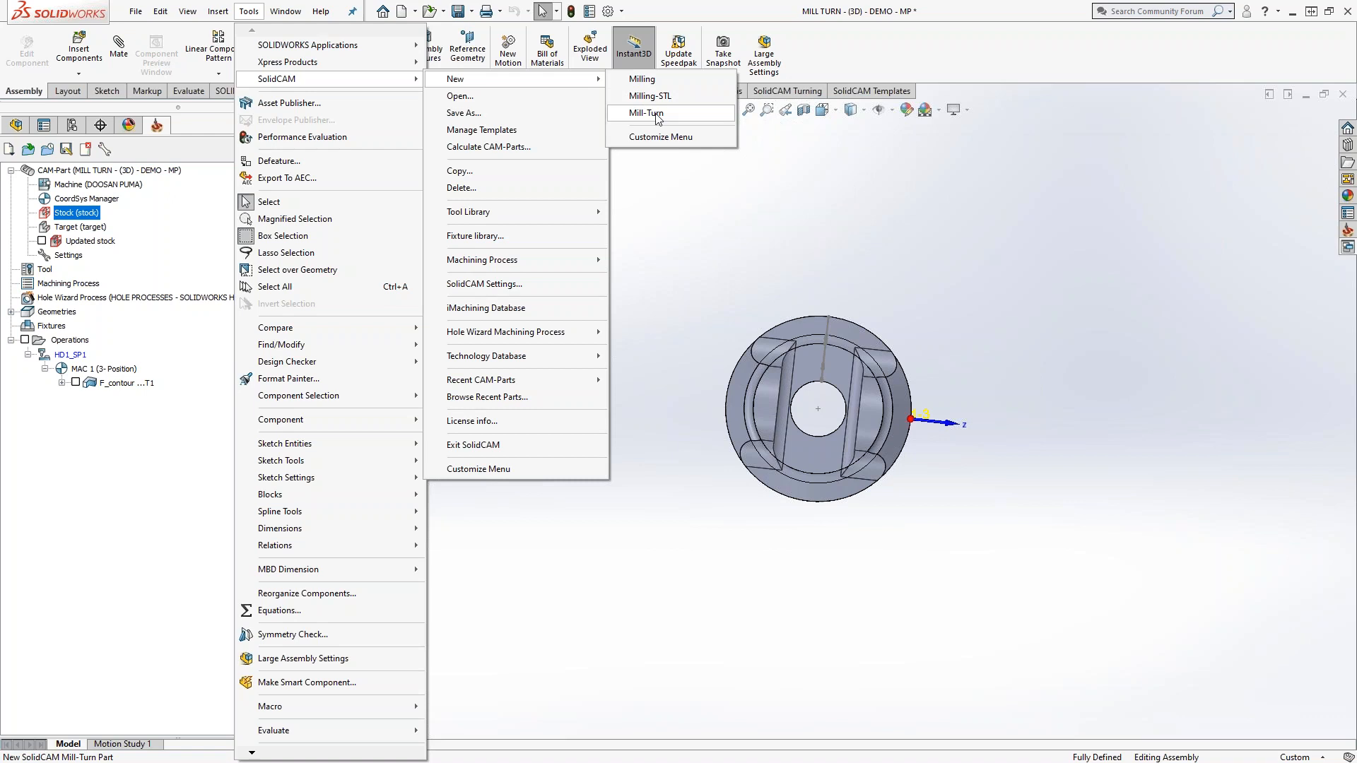
click(663, 137)
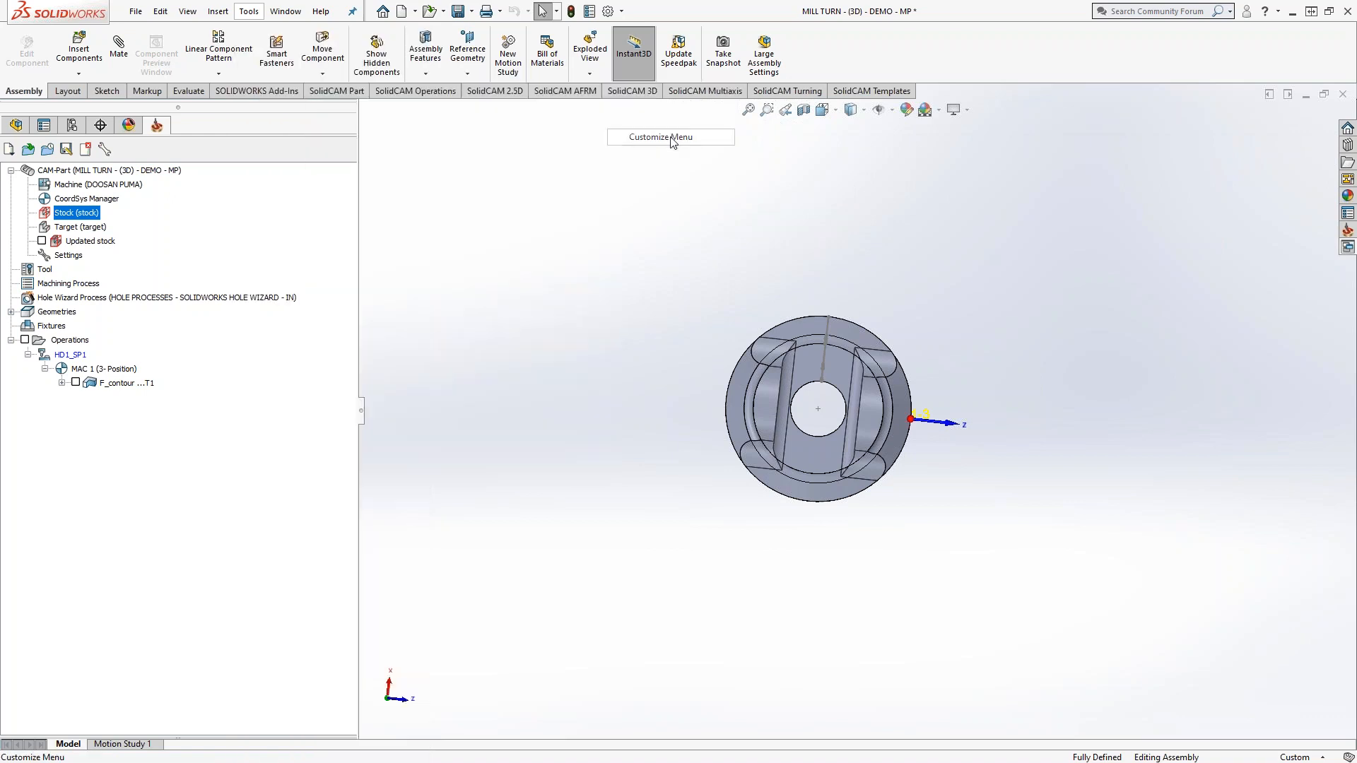
click(617, 120)
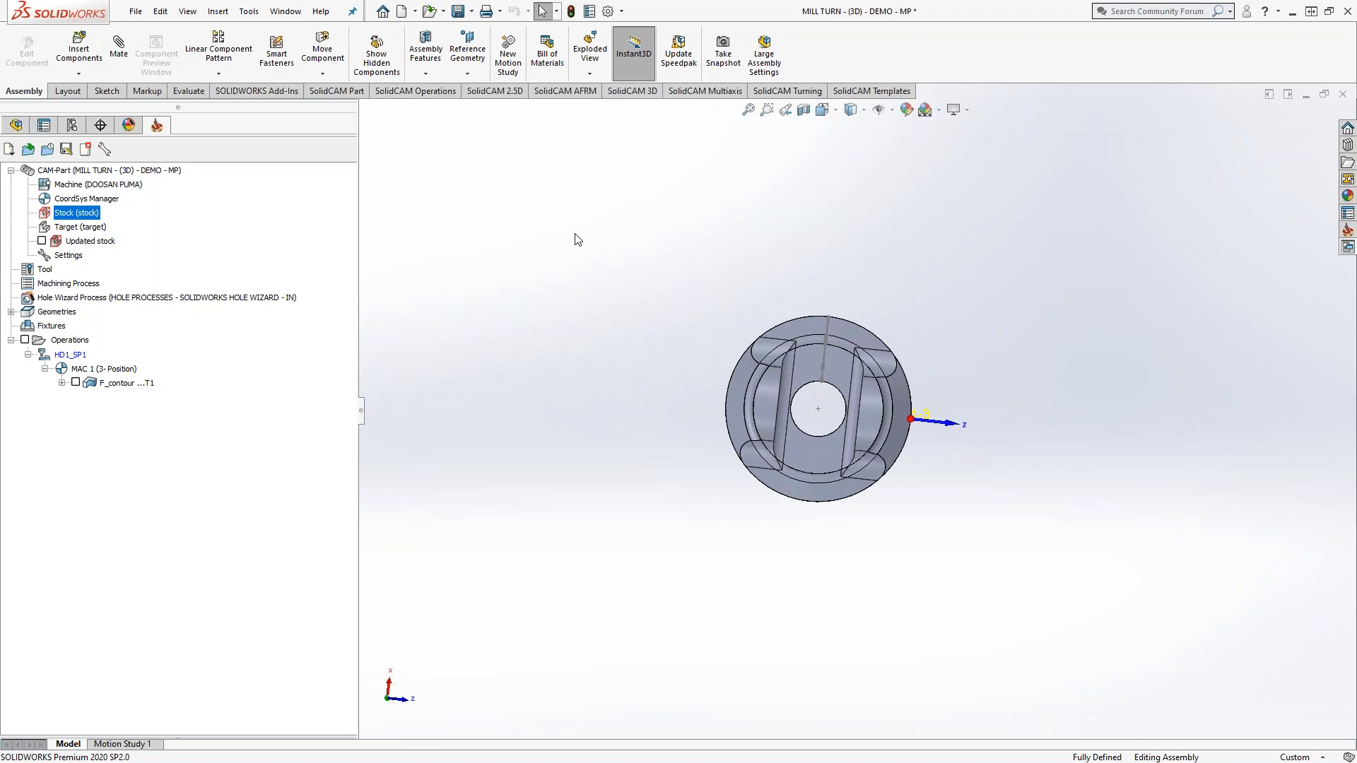
click(249, 11)
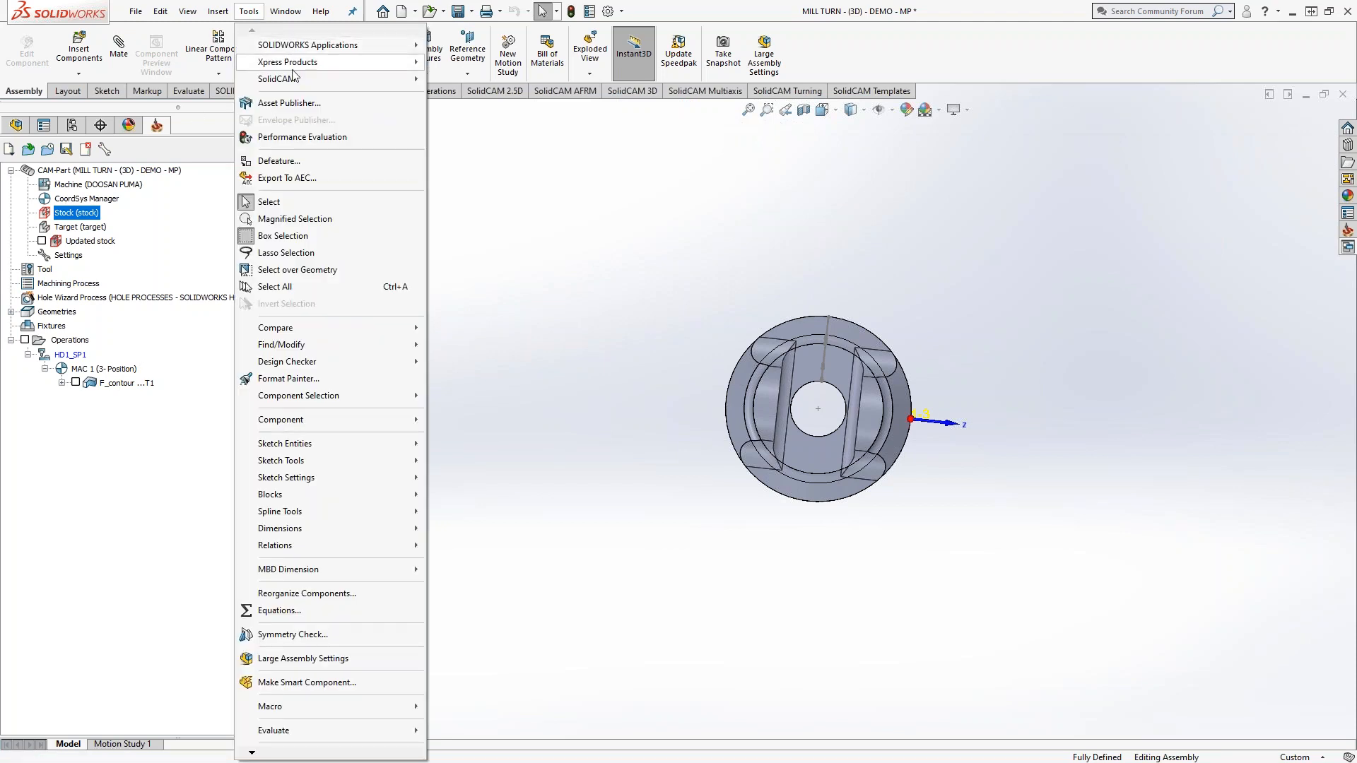
mouse_move(300, 81)
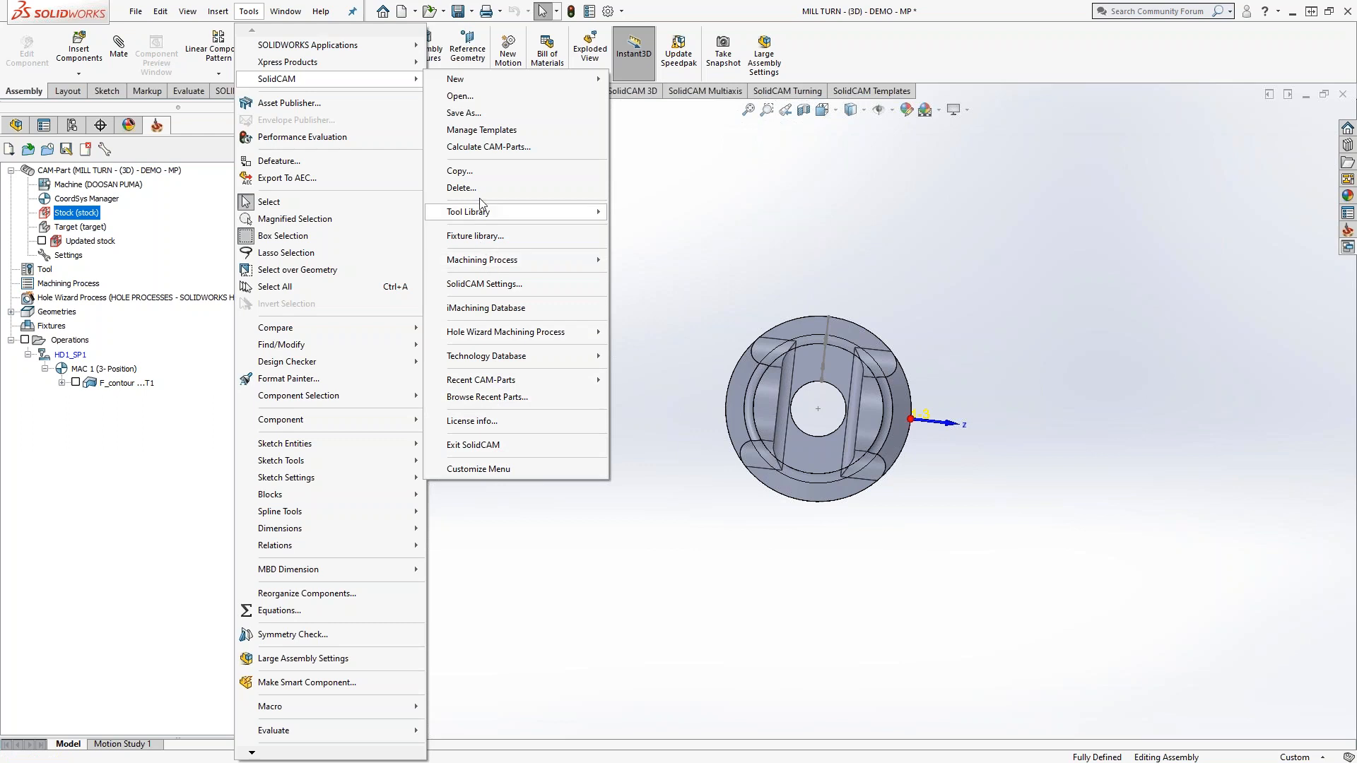
click(718, 228)
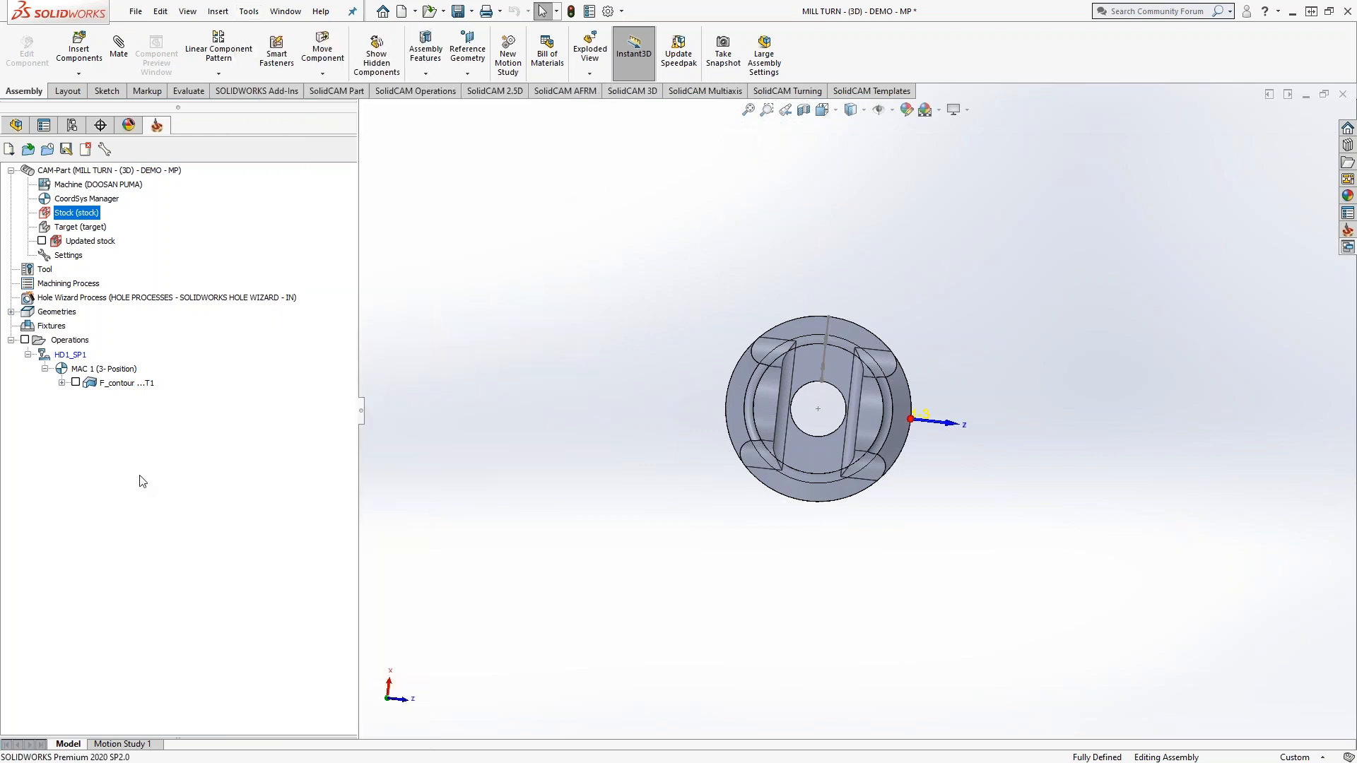
Open customization for the available milling operations from the F_contour operation and review the milling operation list.
right_click(117, 383)
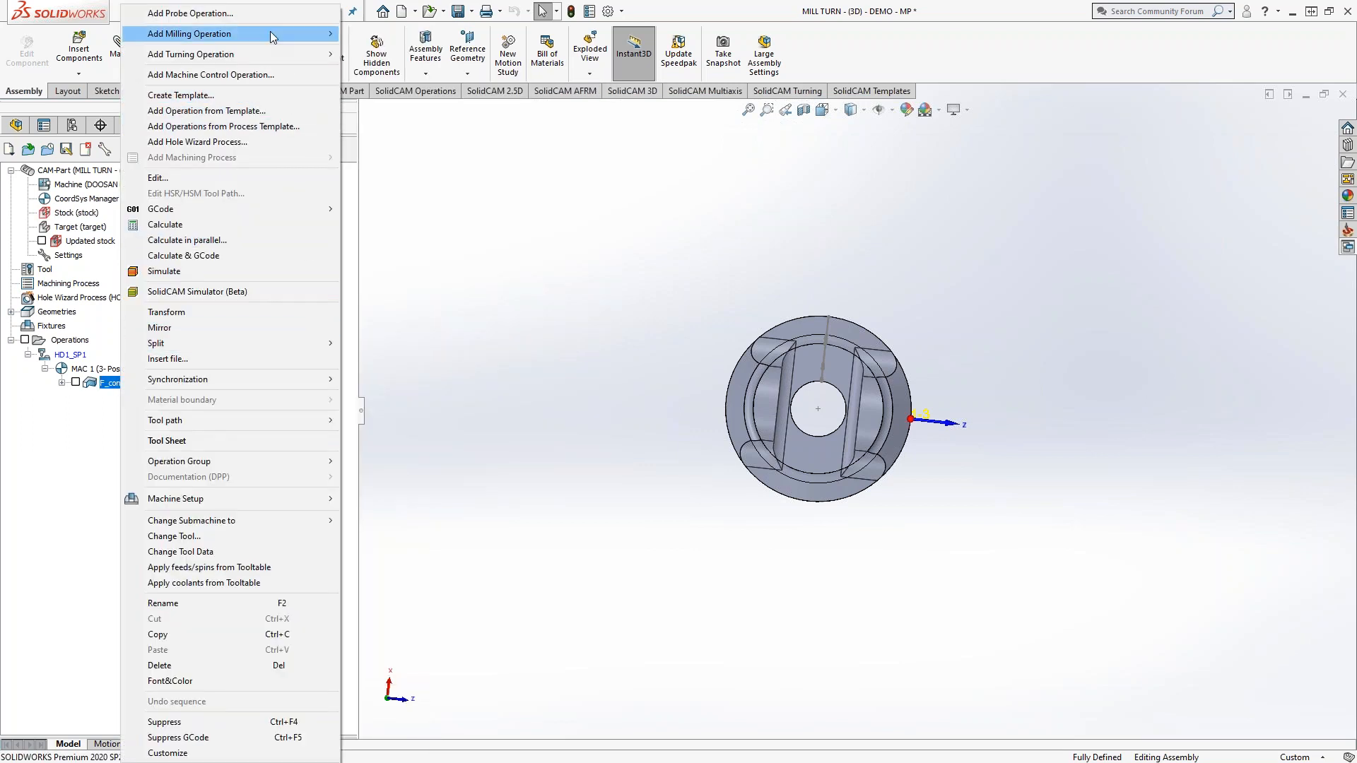
mouse_move(269, 34)
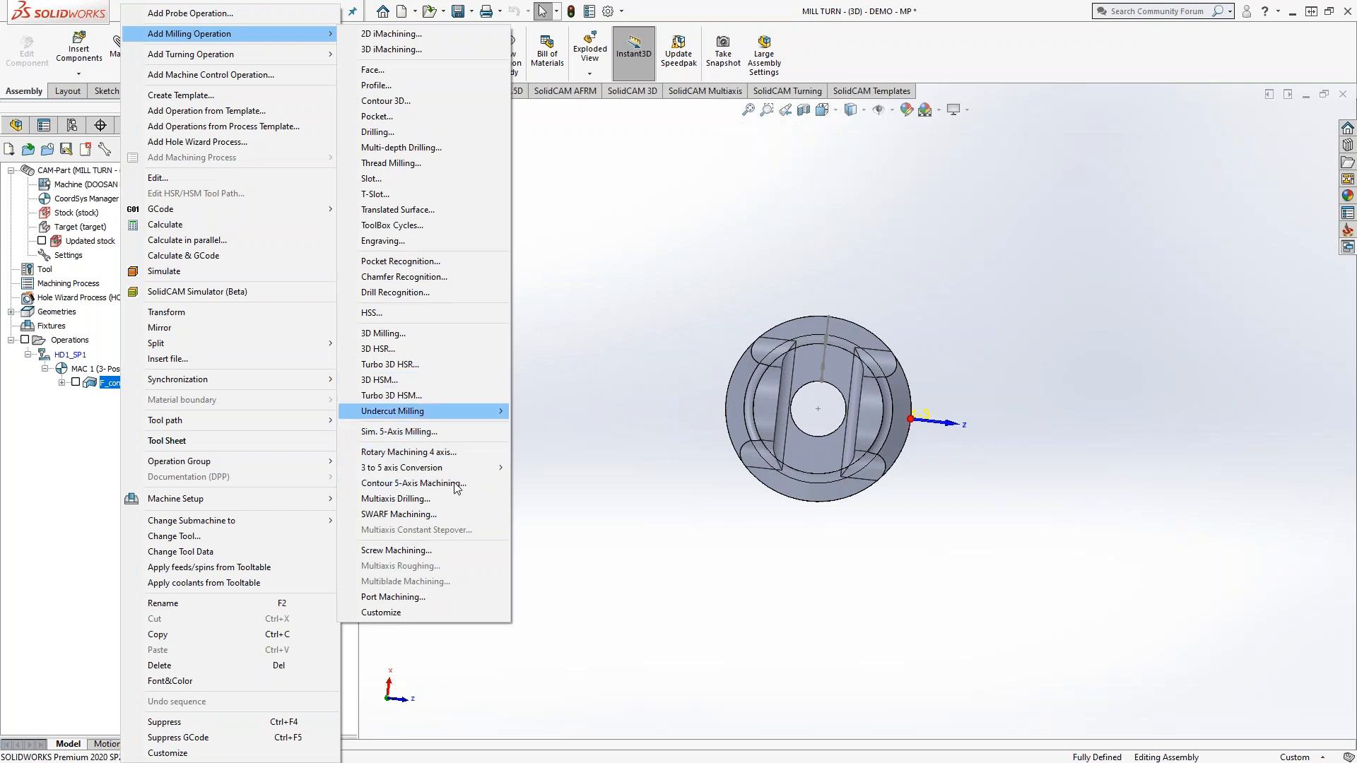
click(393, 614)
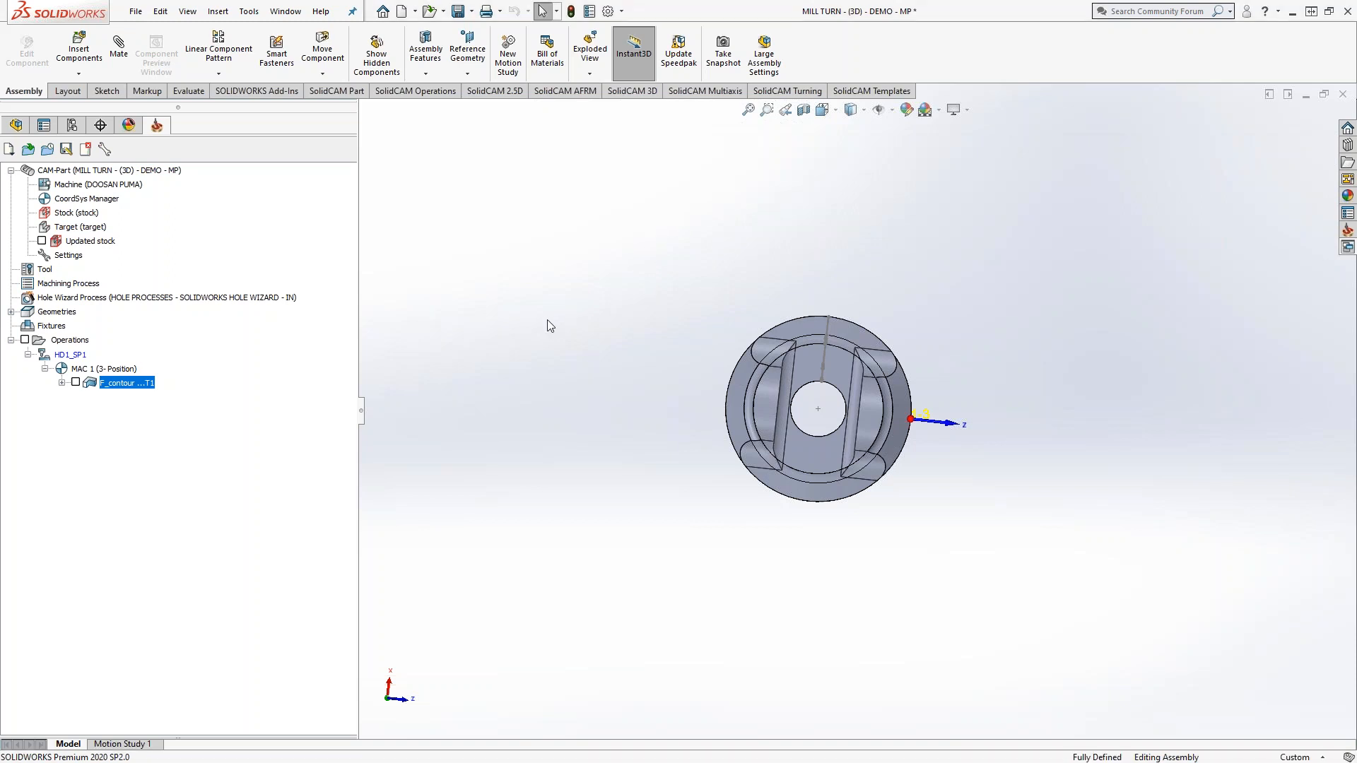
right_click(122, 385)
mouse_move(256, 31)
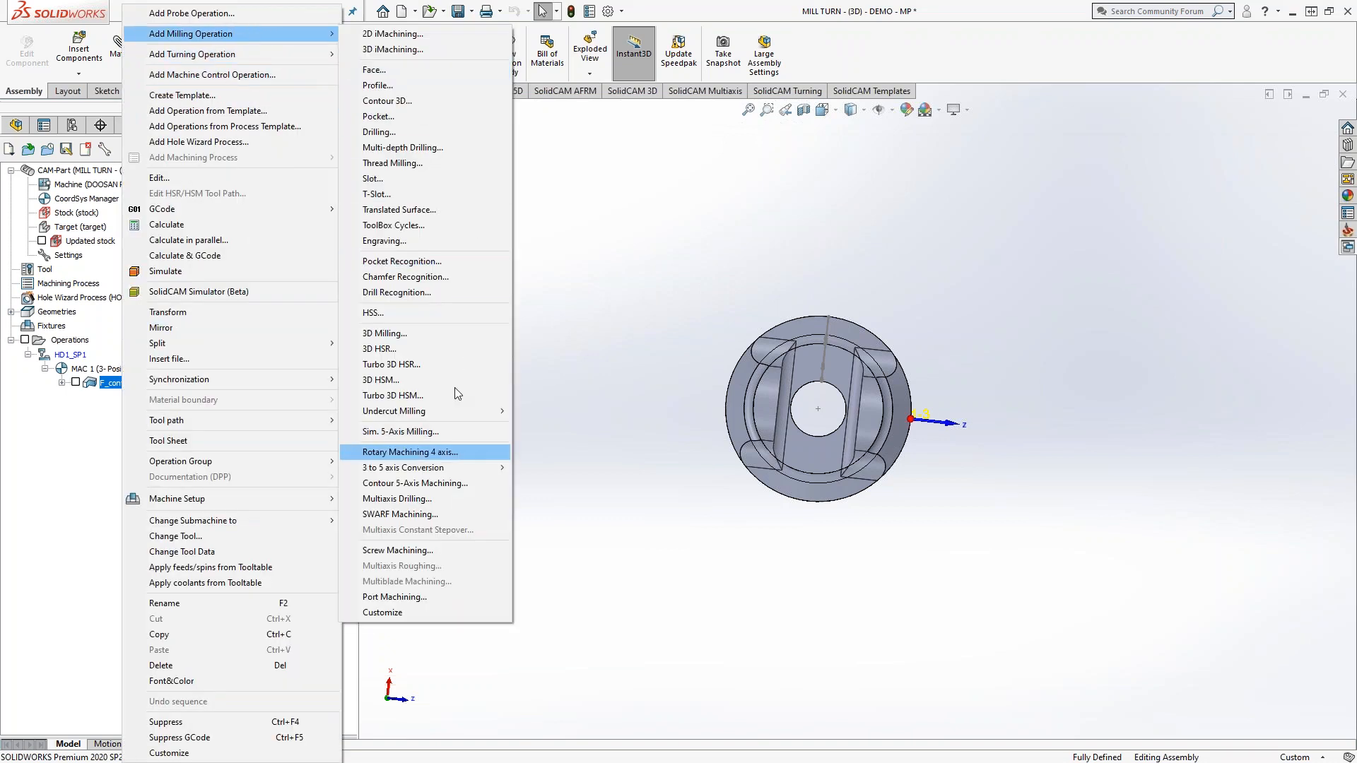
click(659, 267)
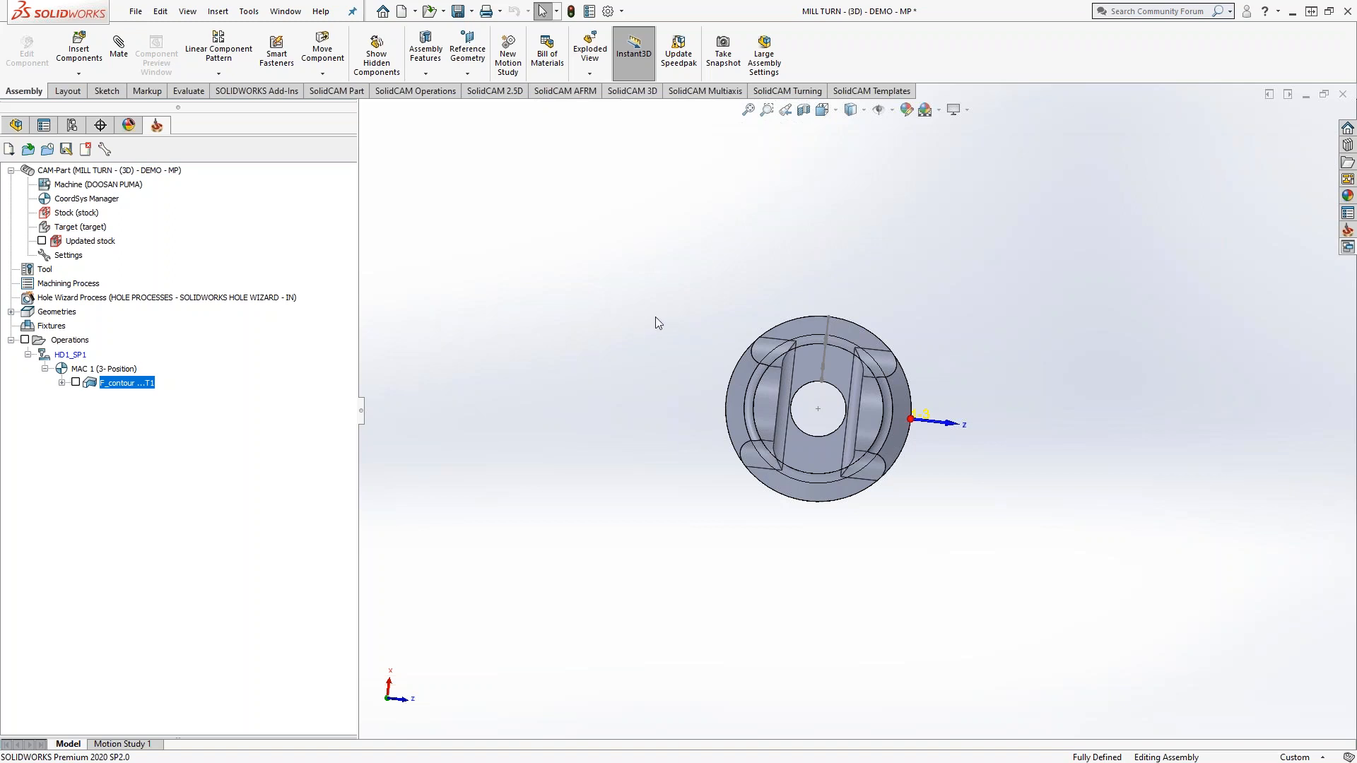
Edit the DesignModel component within the assembly, hide its stock solid body, and return to the assembly.
middle_drag(657, 375, 758, 422)
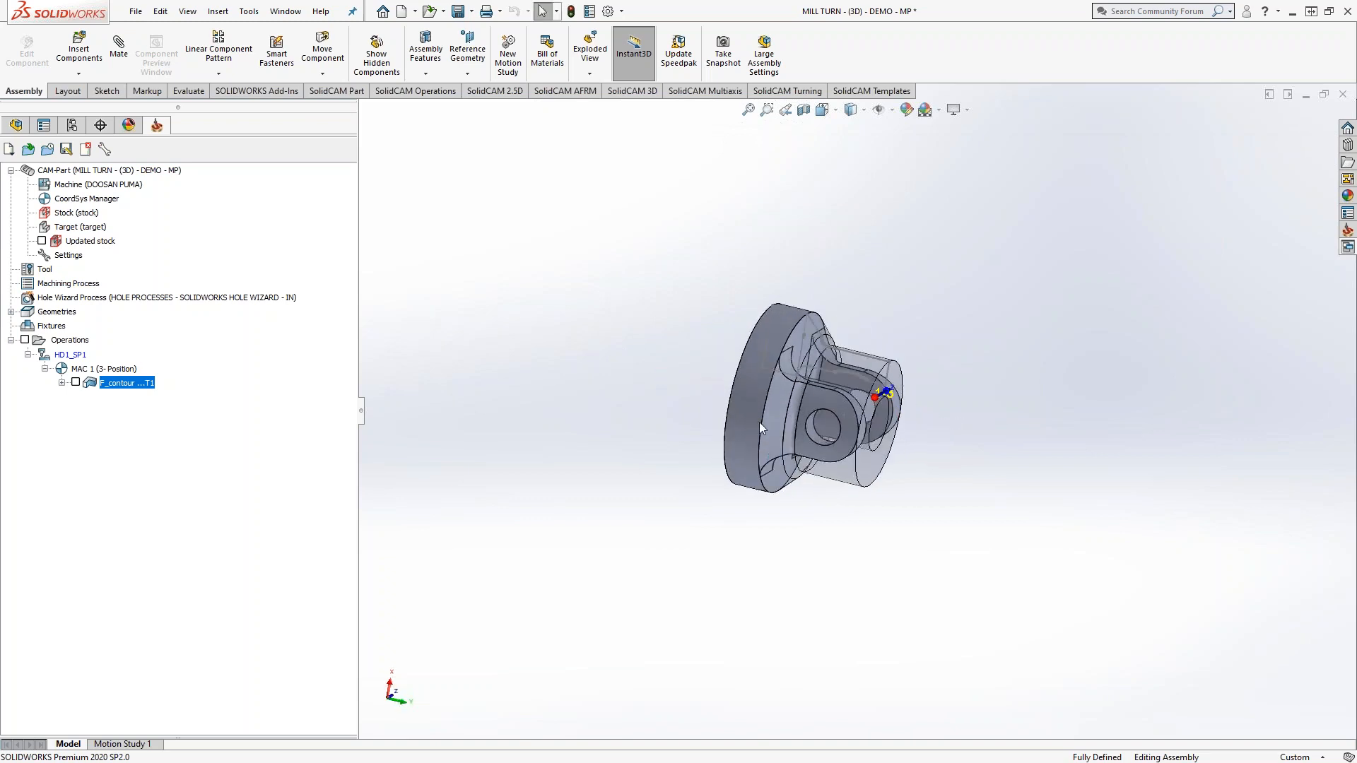
click(19, 125)
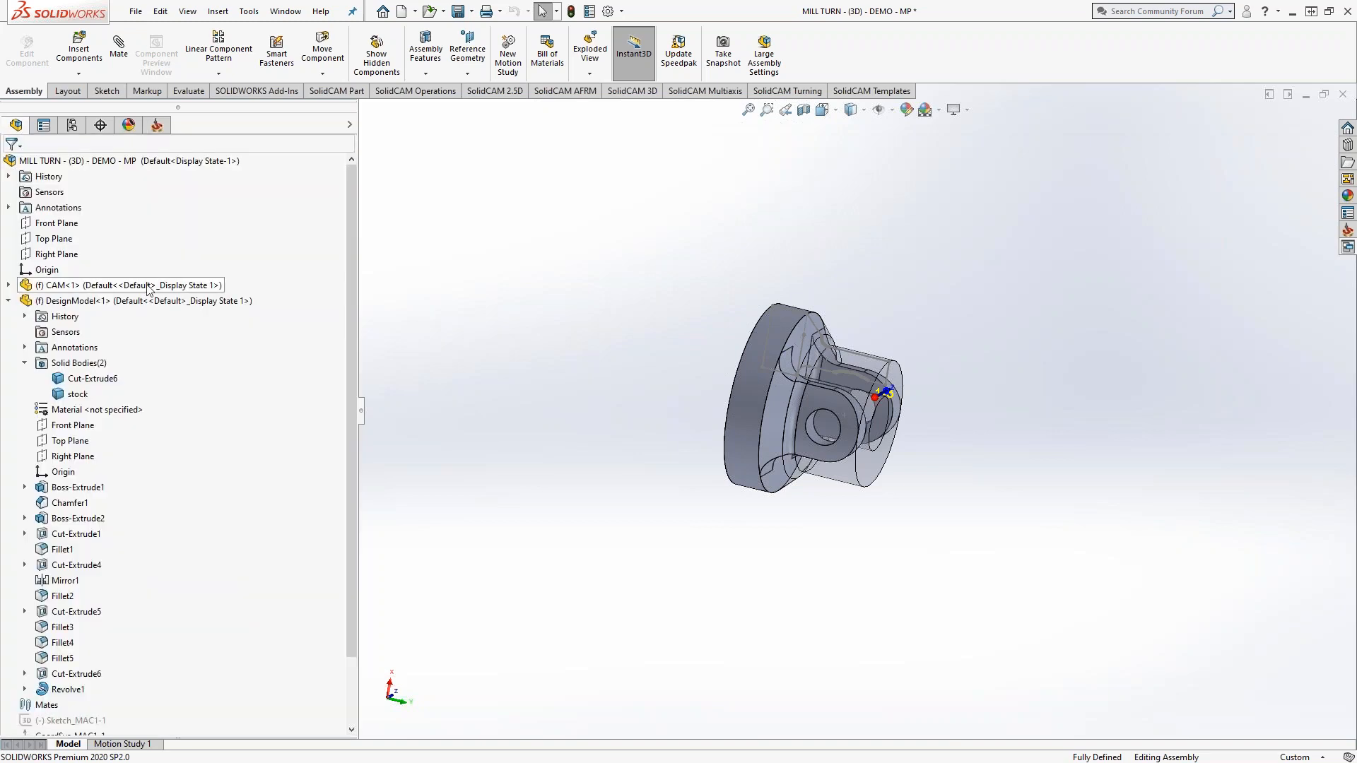
right_click(101, 300)
click(186, 282)
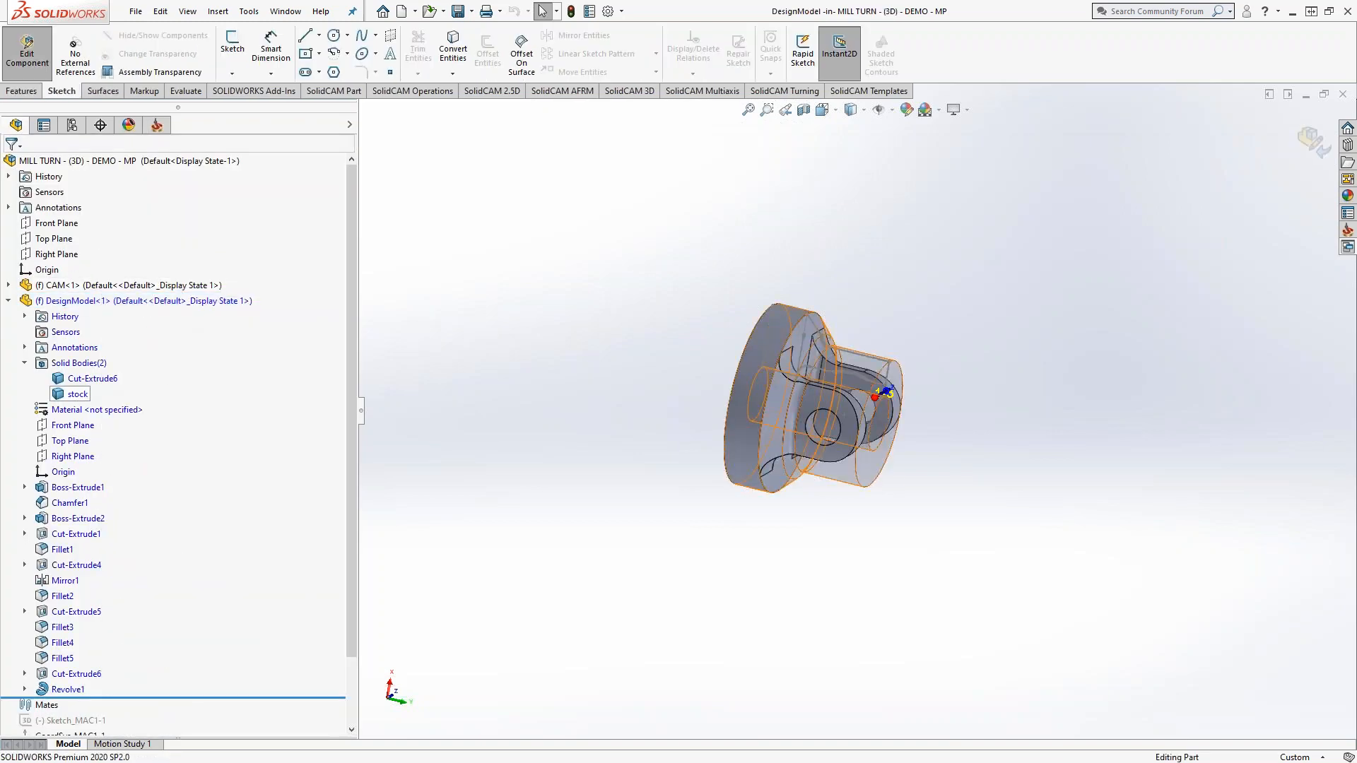
right_click(79, 397)
click(92, 375)
middle_drag(515, 414, 622, 385)
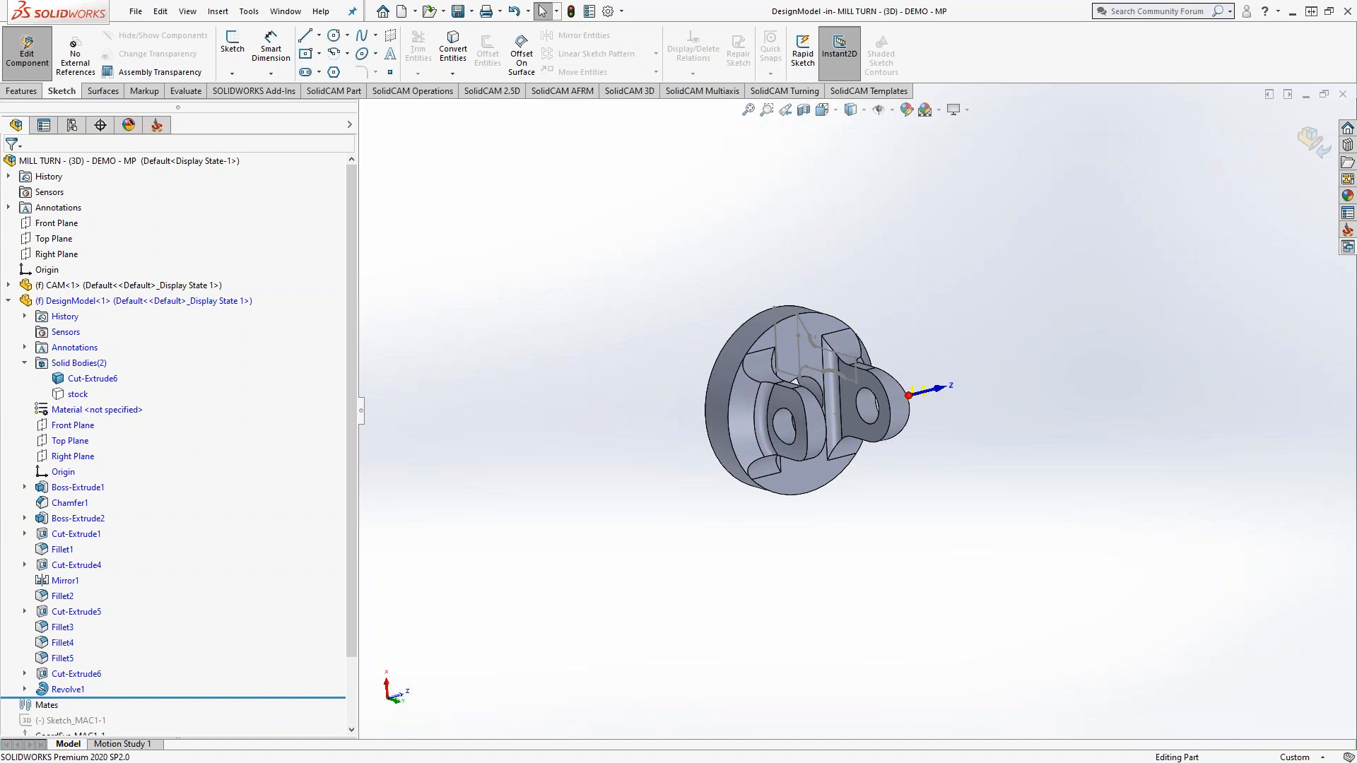
click(27, 51)
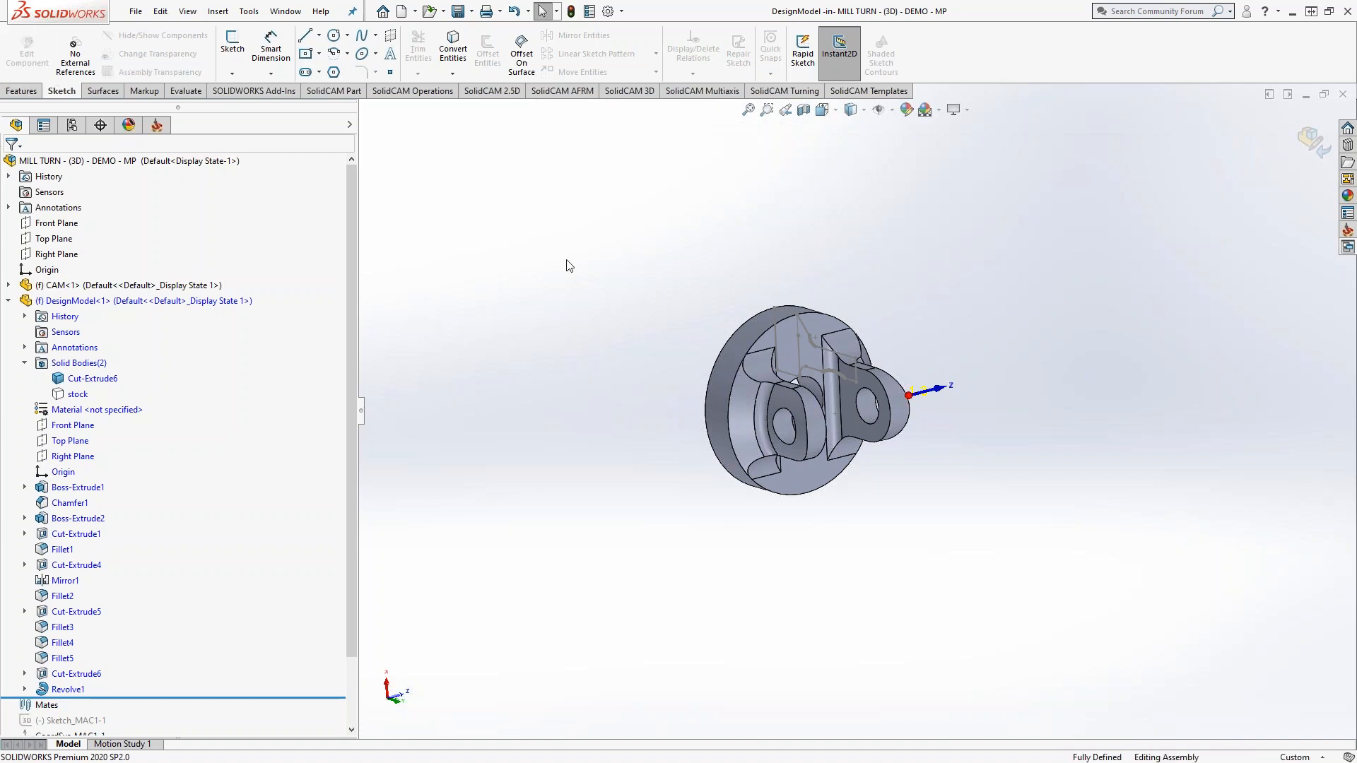
Close the open CAM-part and open the MP Demo mill-turn part file.
click(157, 125)
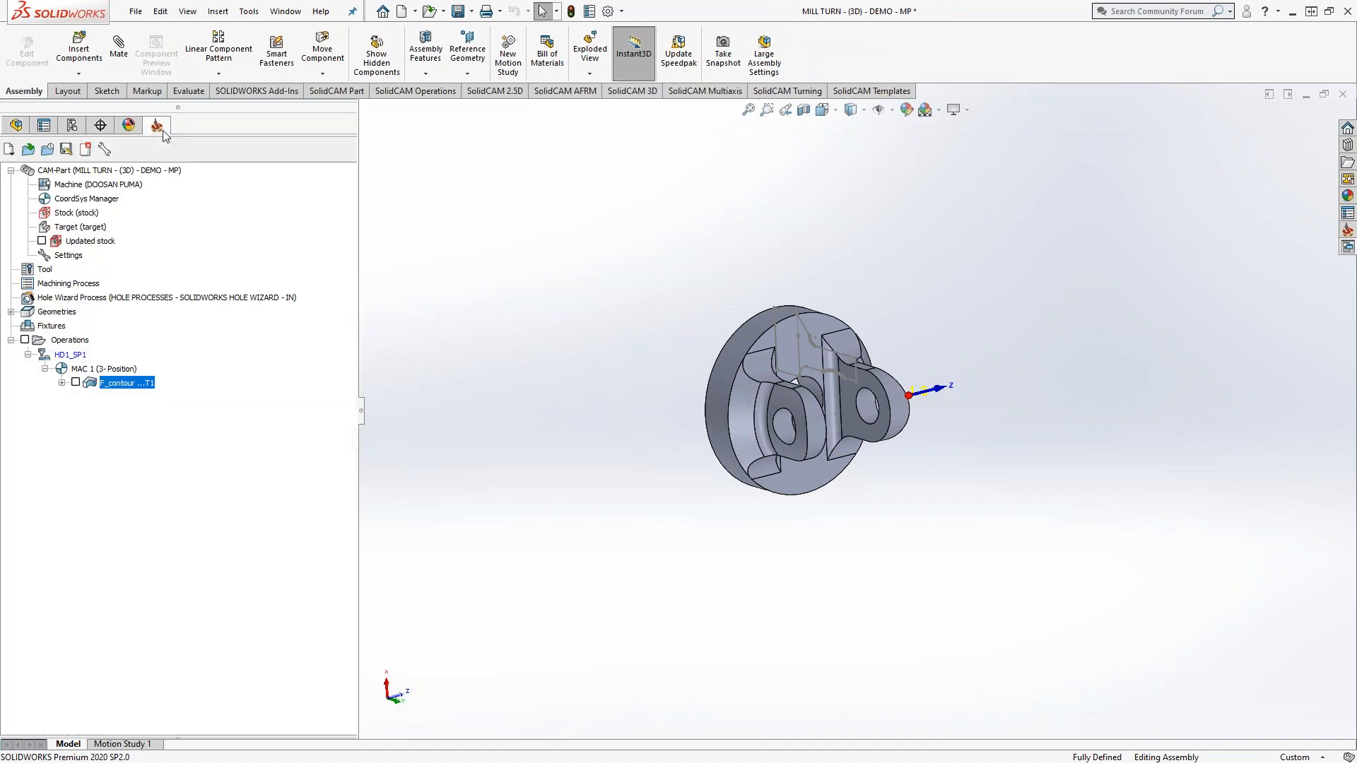
click(85, 149)
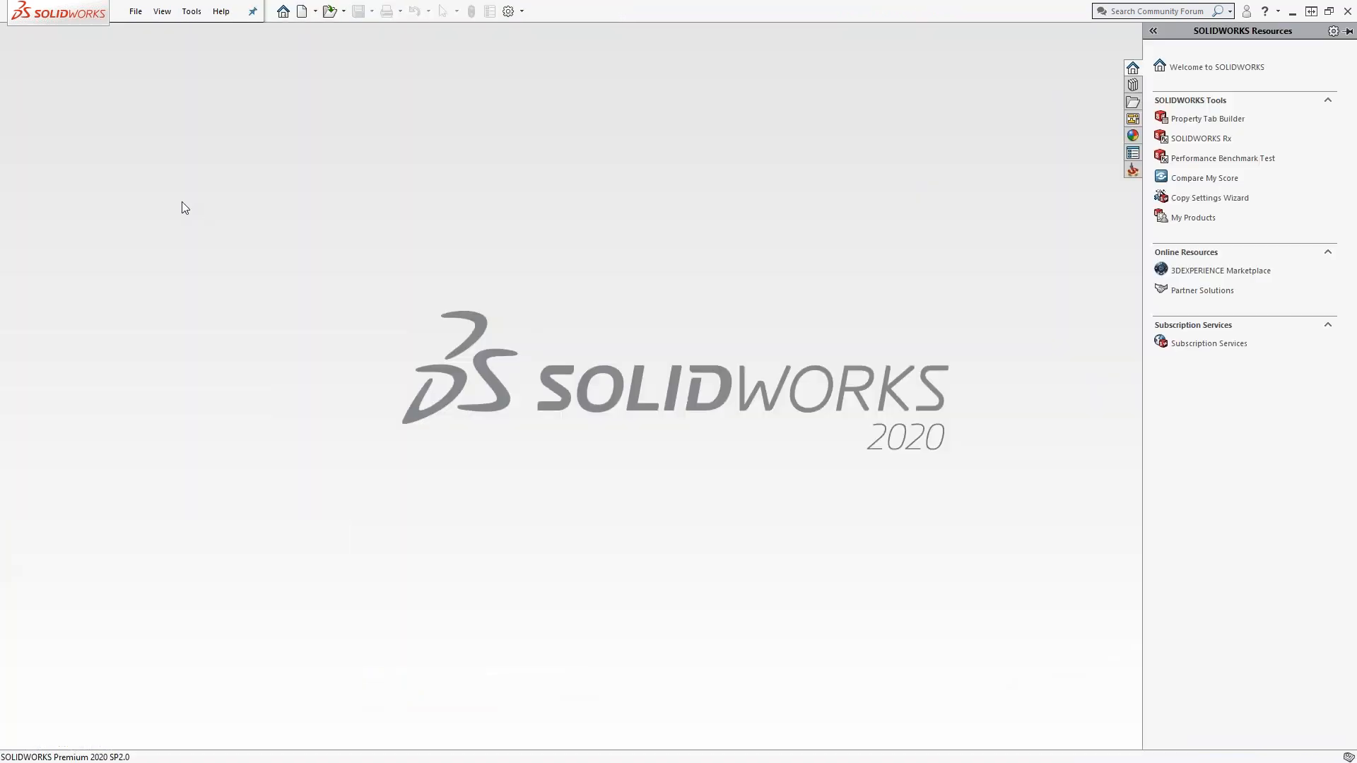
click(135, 12)
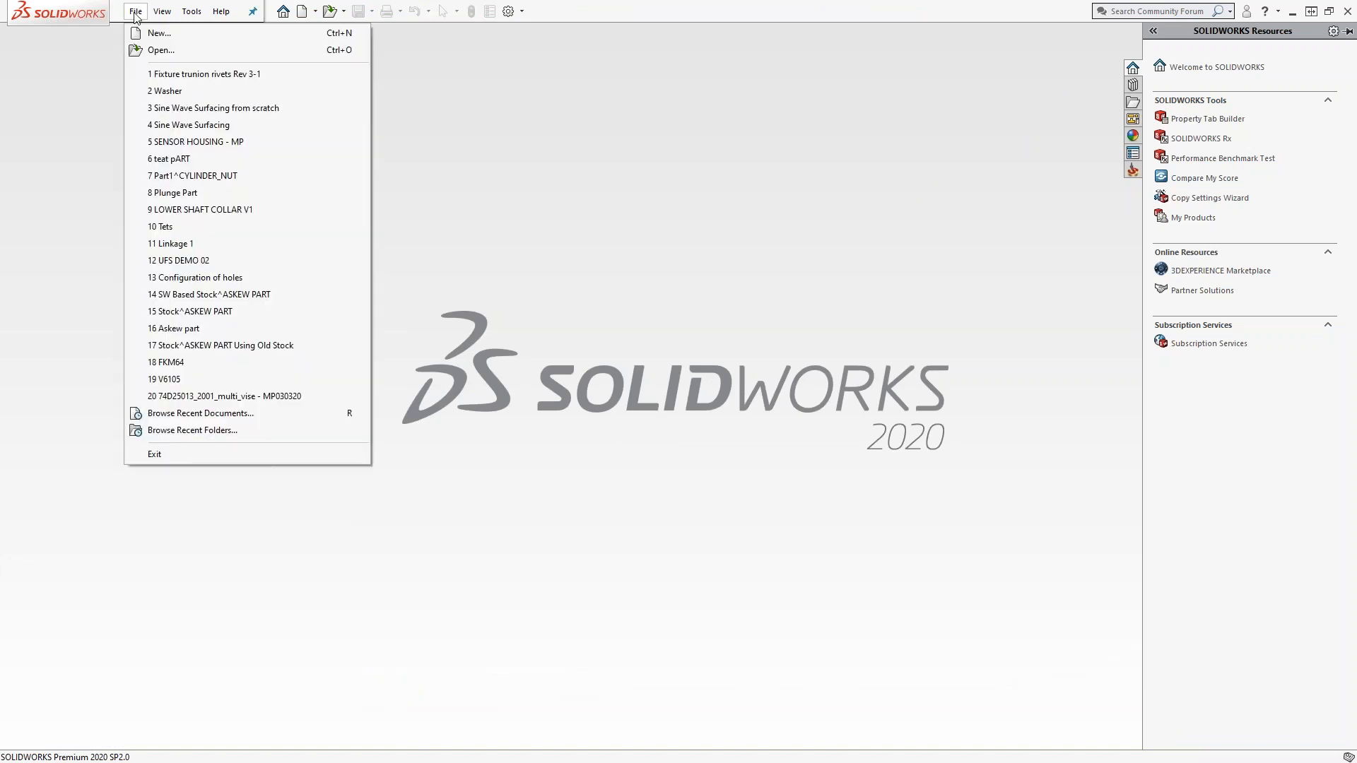
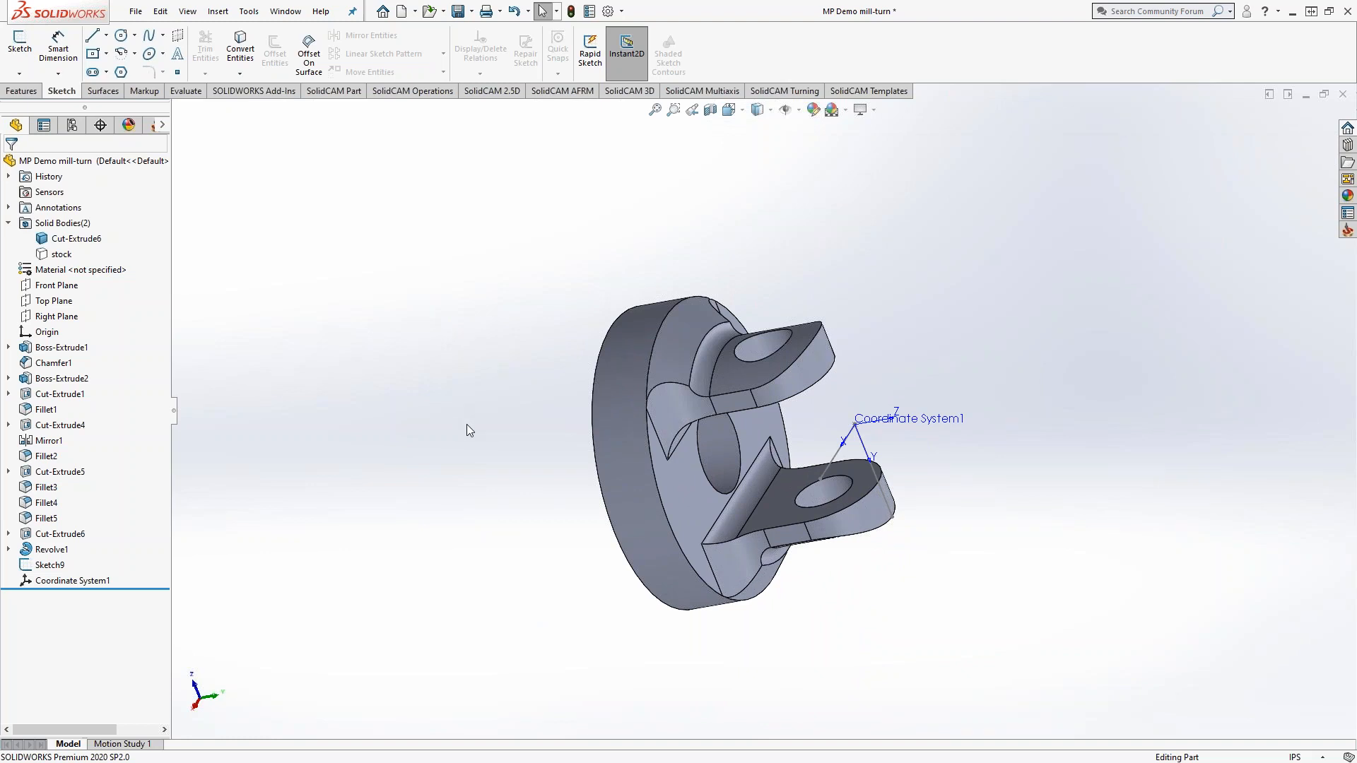
Add a configuration named Stock to the MP Demo mill-turn part.
click(72, 126)
drag(175, 410, 344, 413)
right_click(100, 252)
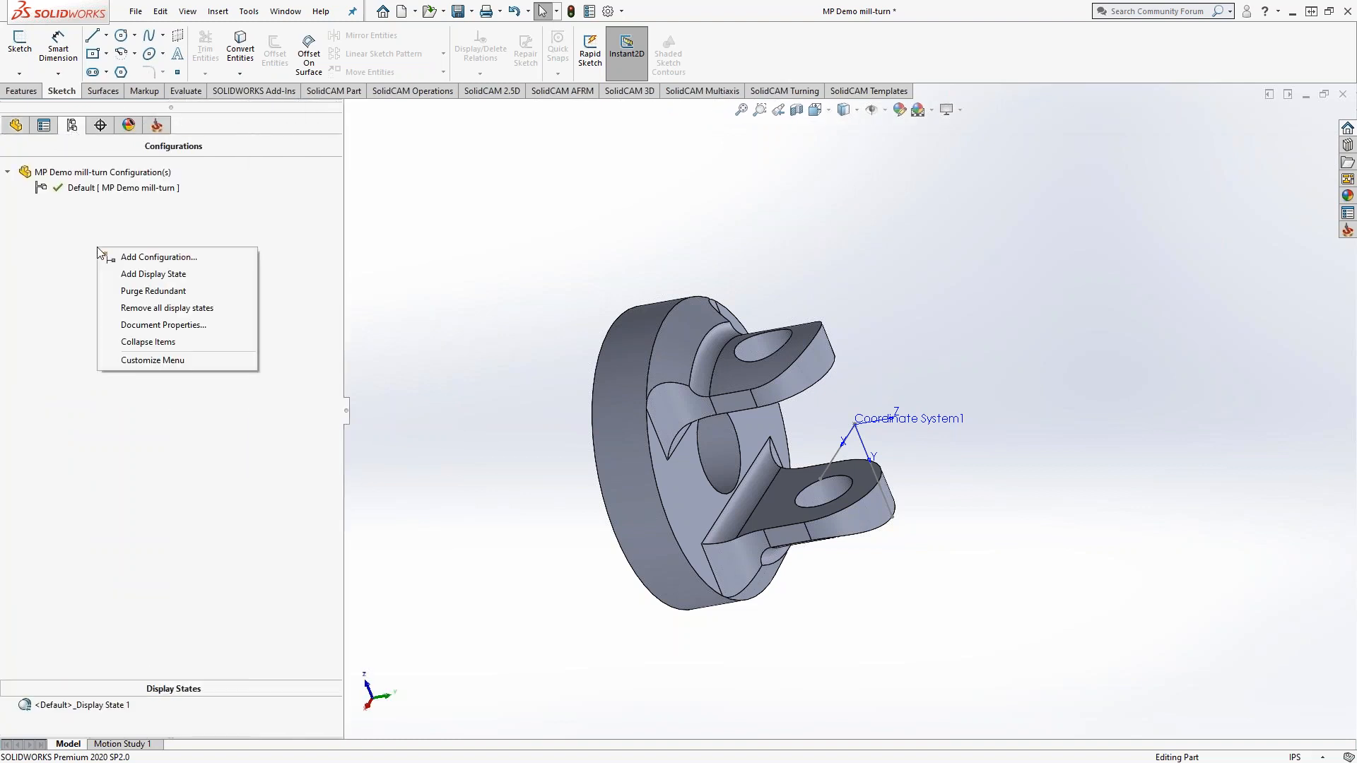
click(136, 259)
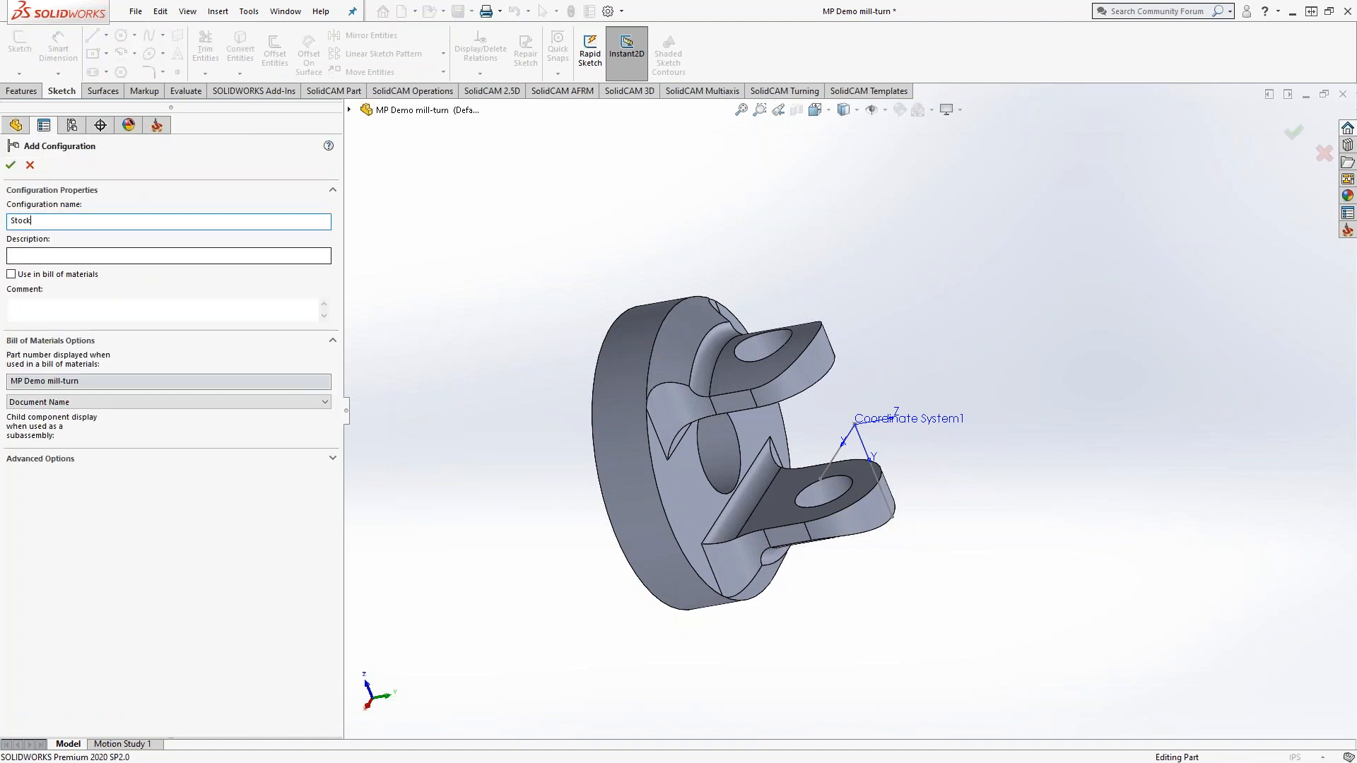
key(Return)
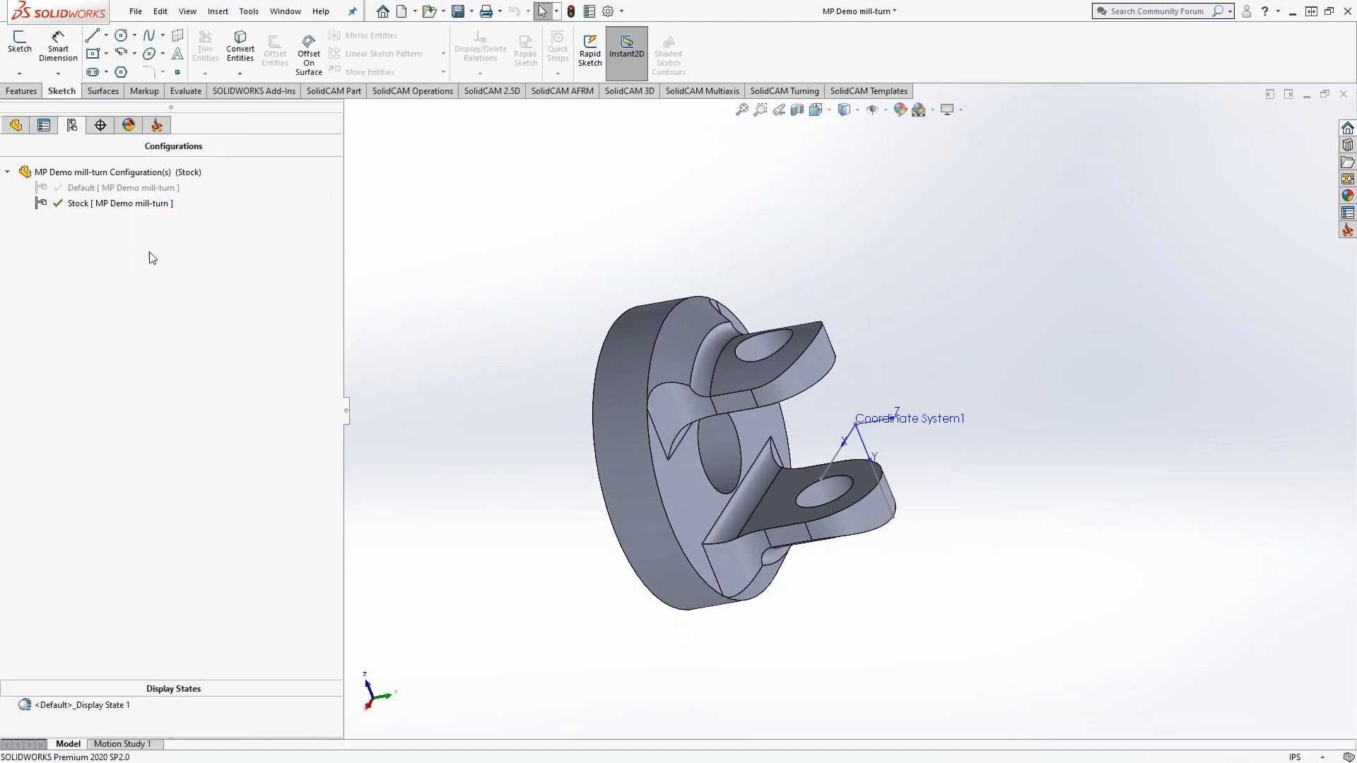
Suppress Cut-Extrude4 together with its dependent features in the Stock configuration, leaving only the turned shape.
click(16, 125)
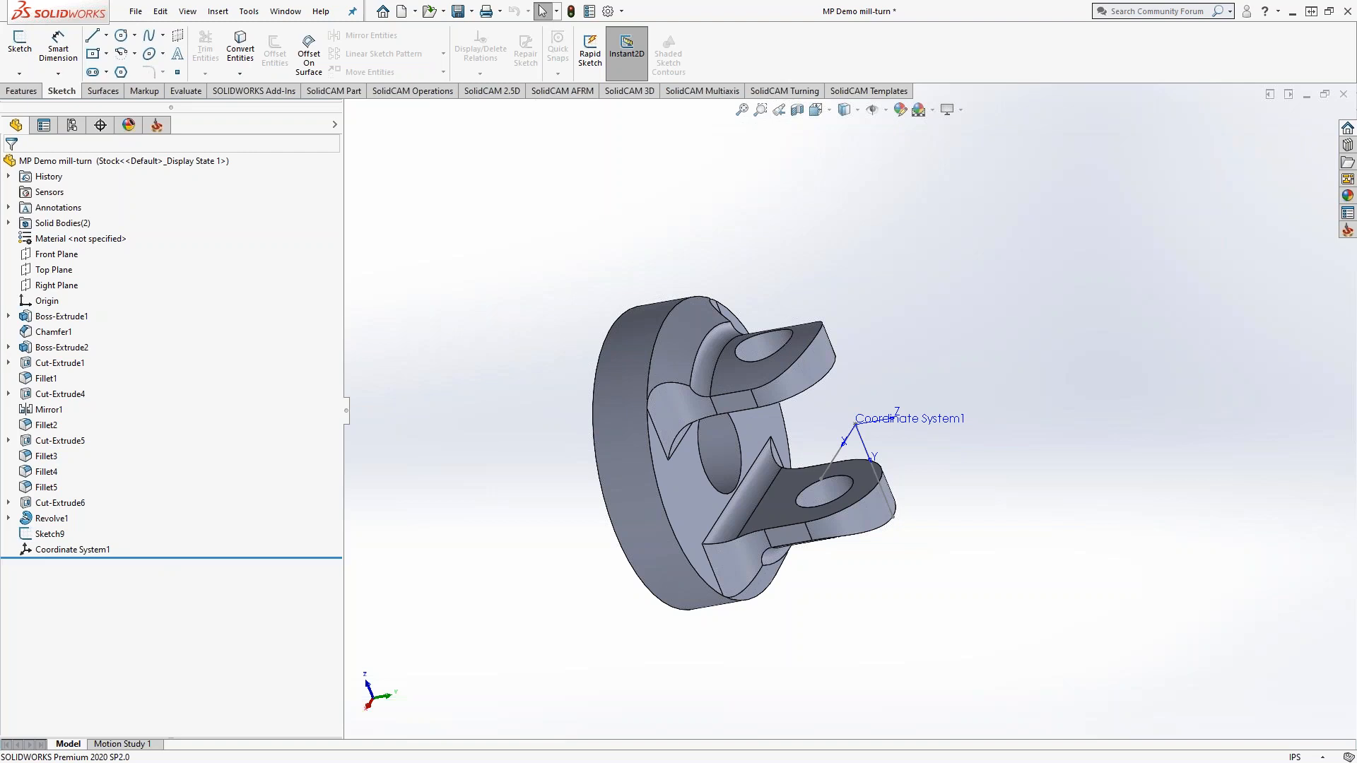
drag(161, 560, 130, 562)
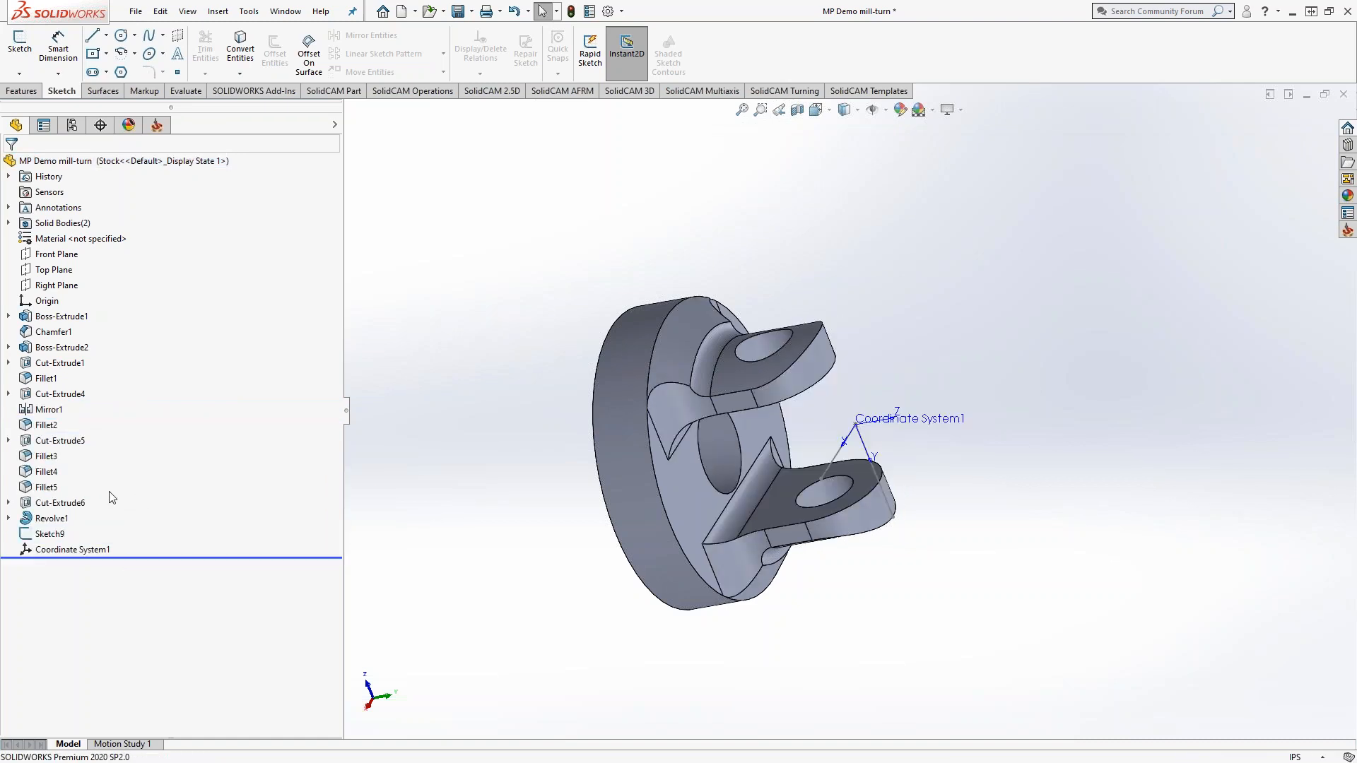
right_click(62, 398)
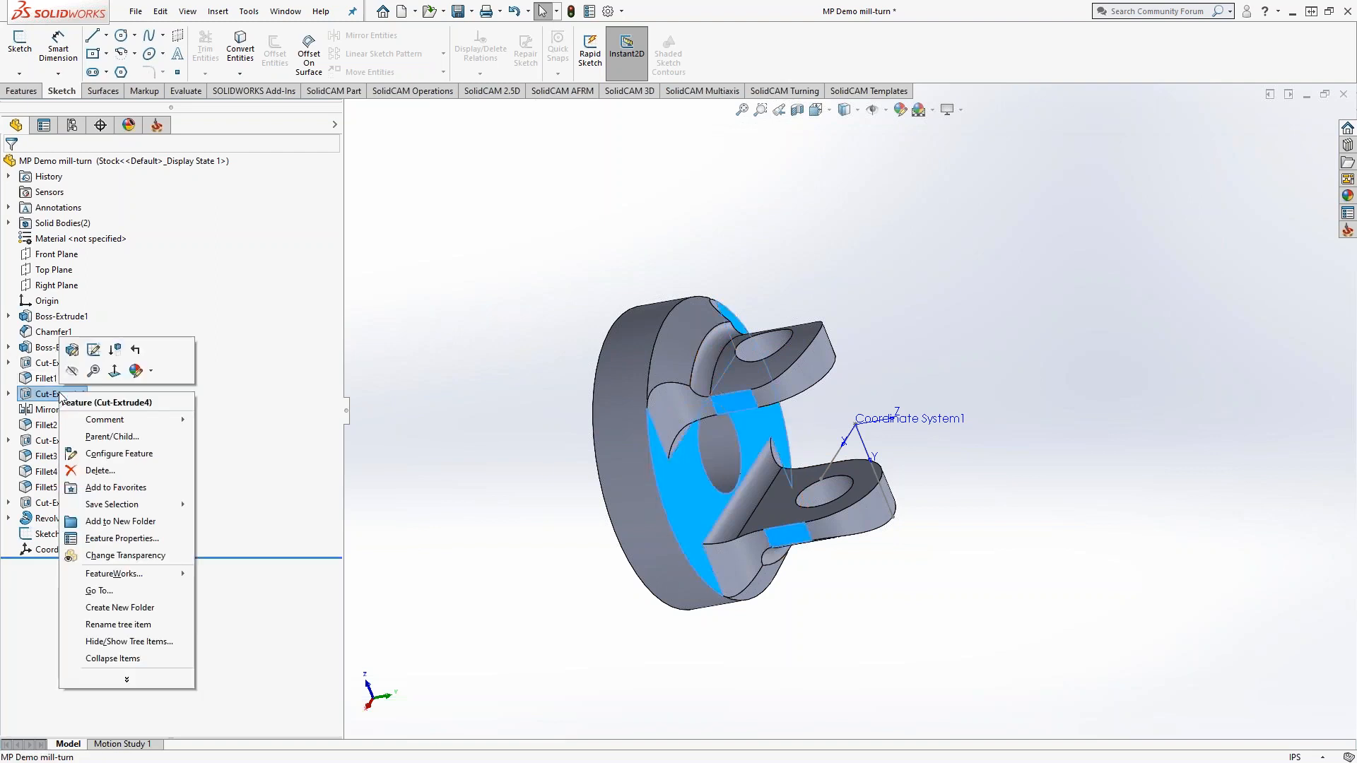
click(116, 351)
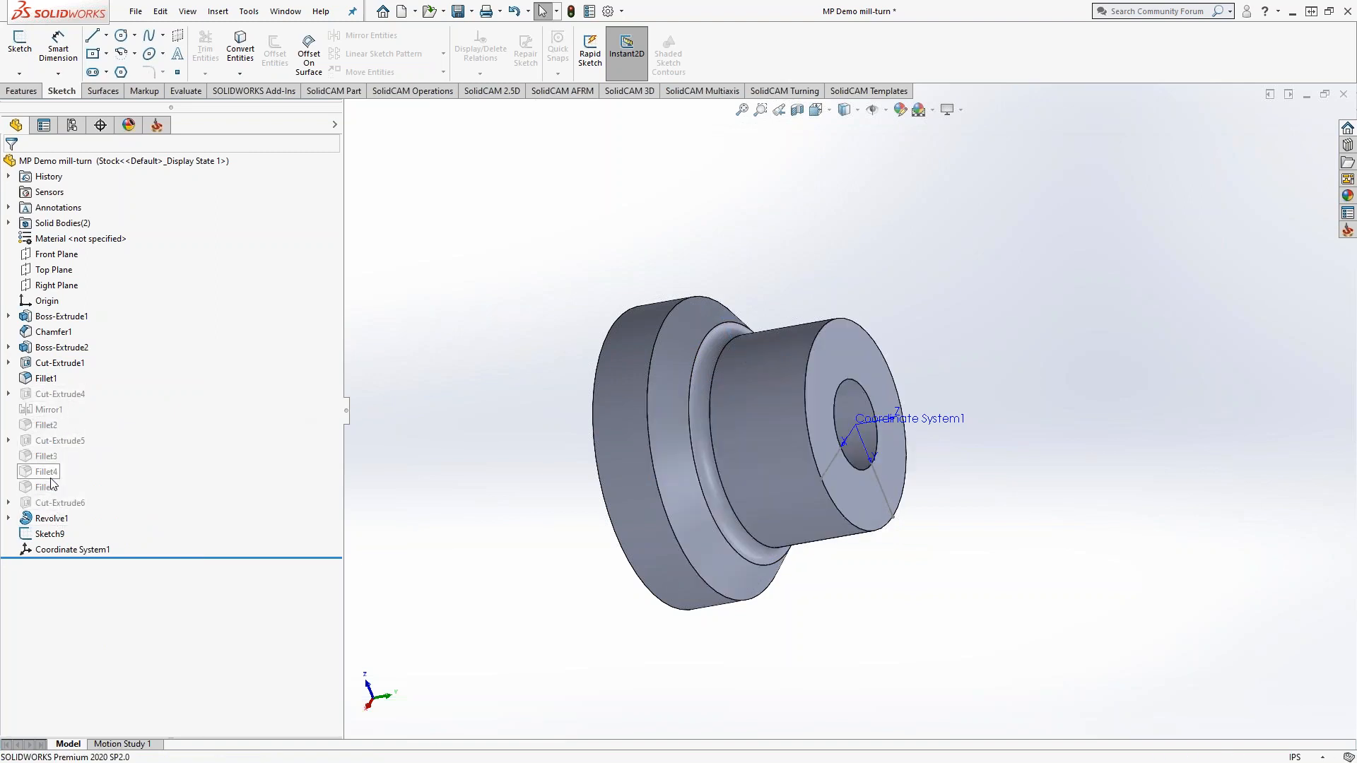
middle_drag(527, 291, 575, 337)
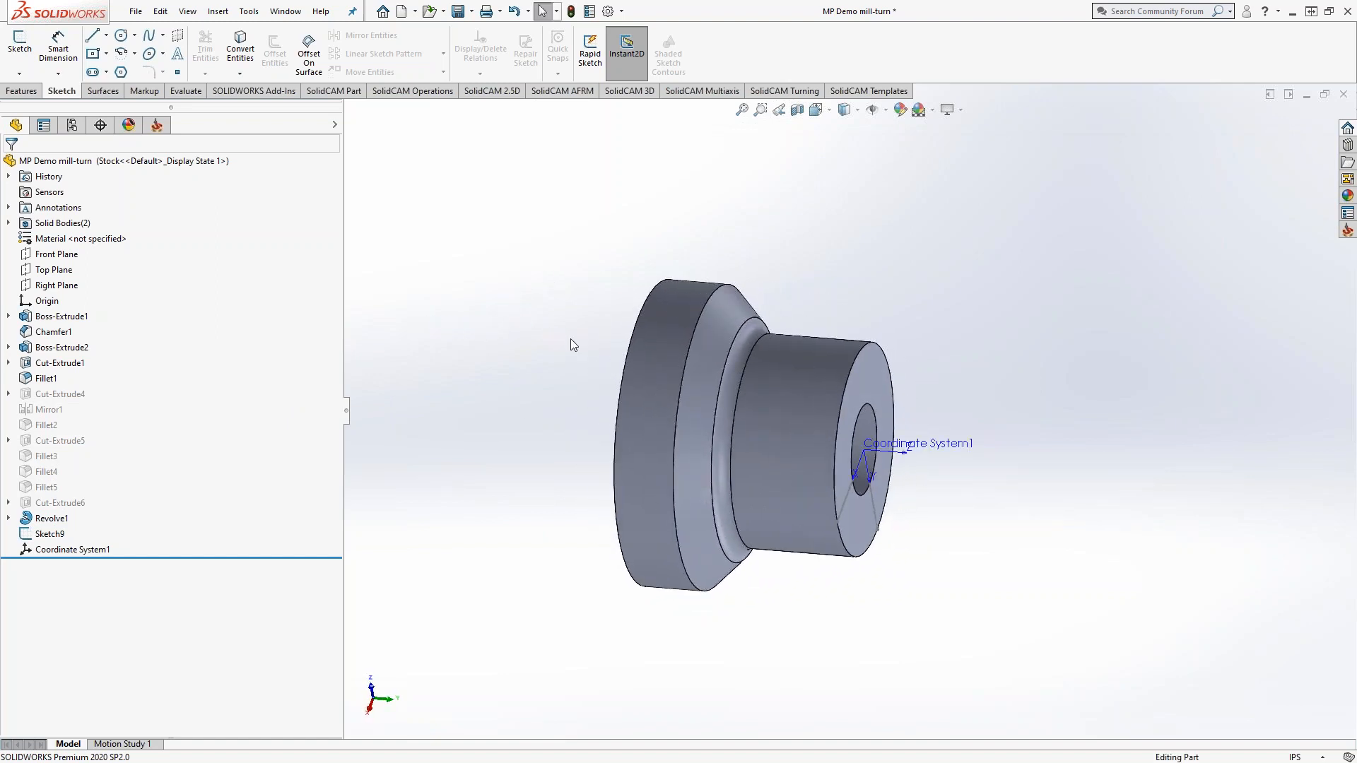
Switch between the Default and Stock configurations to compare their geometry, ending with Default active.
click(72, 127)
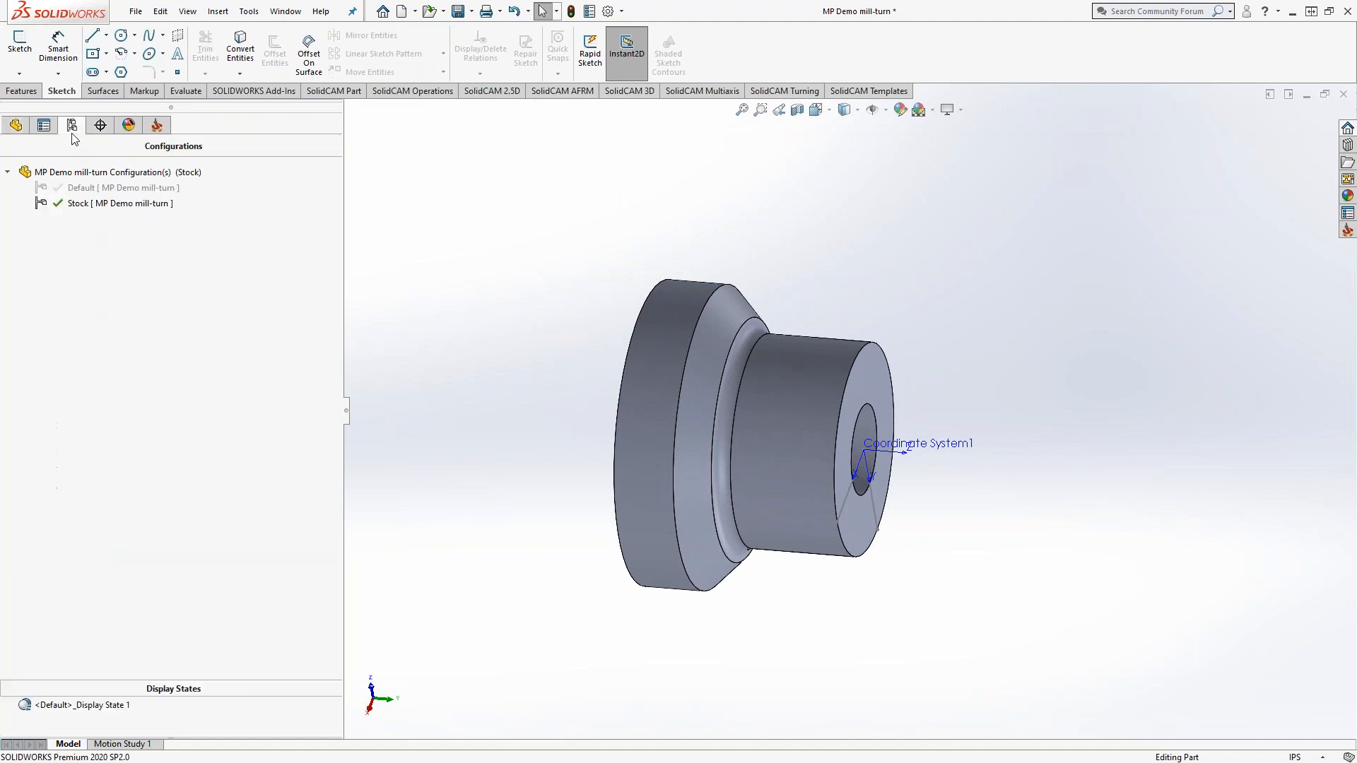
click(16, 125)
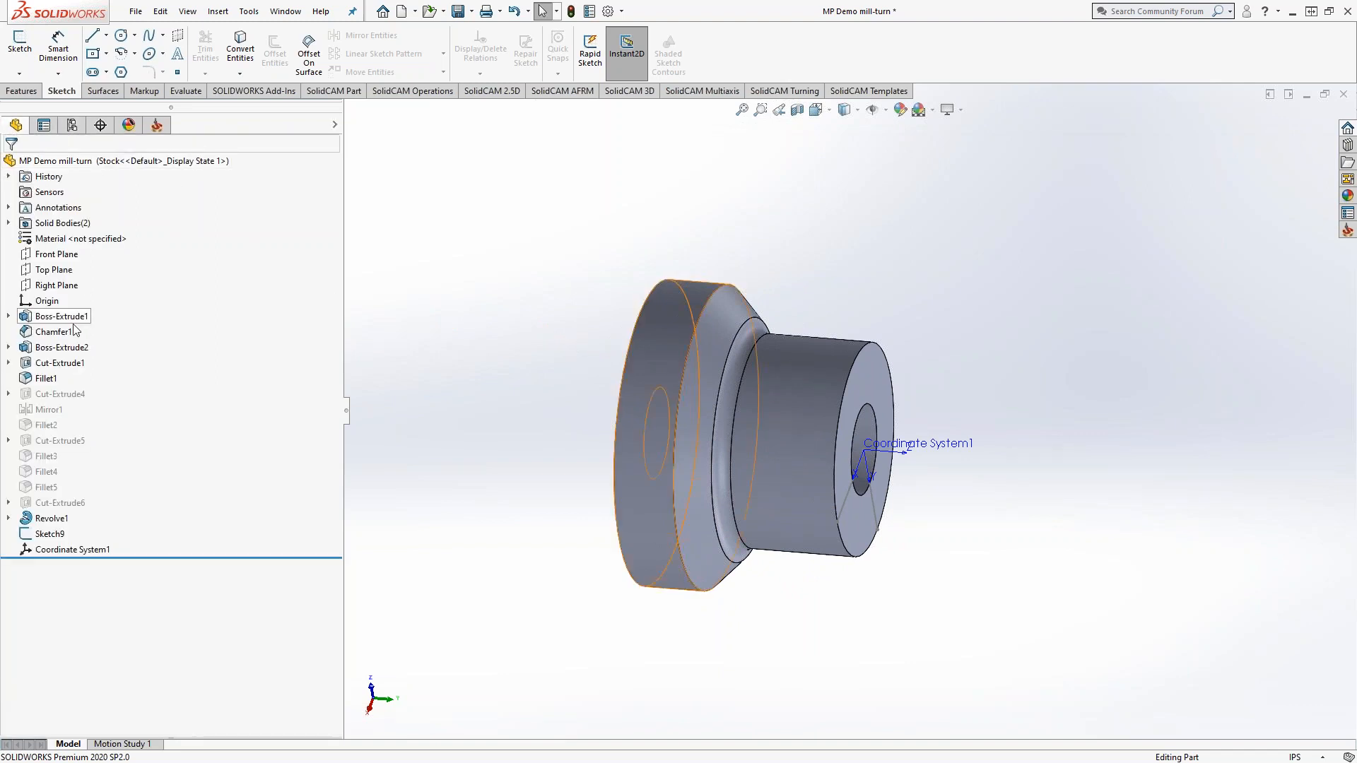
click(71, 125)
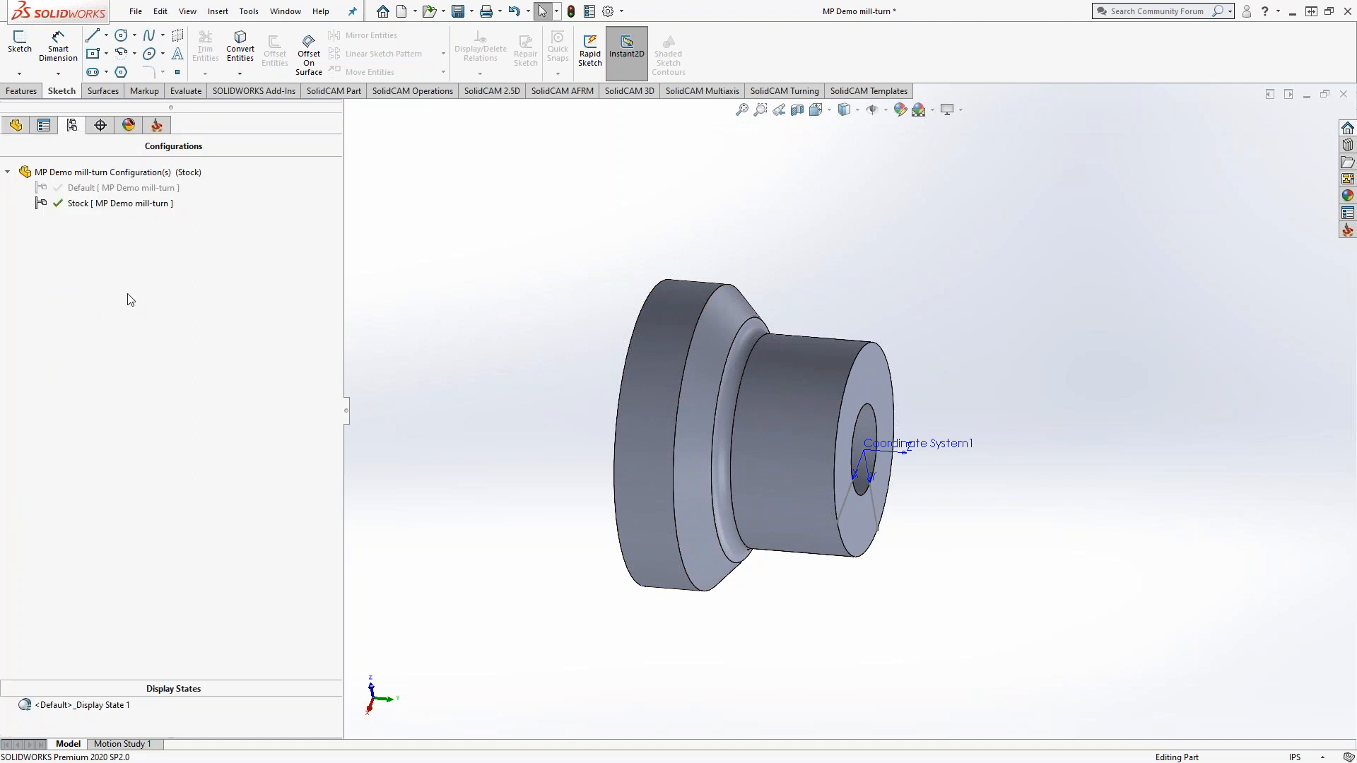
double_click(85, 190)
middle_drag(598, 302, 561, 292)
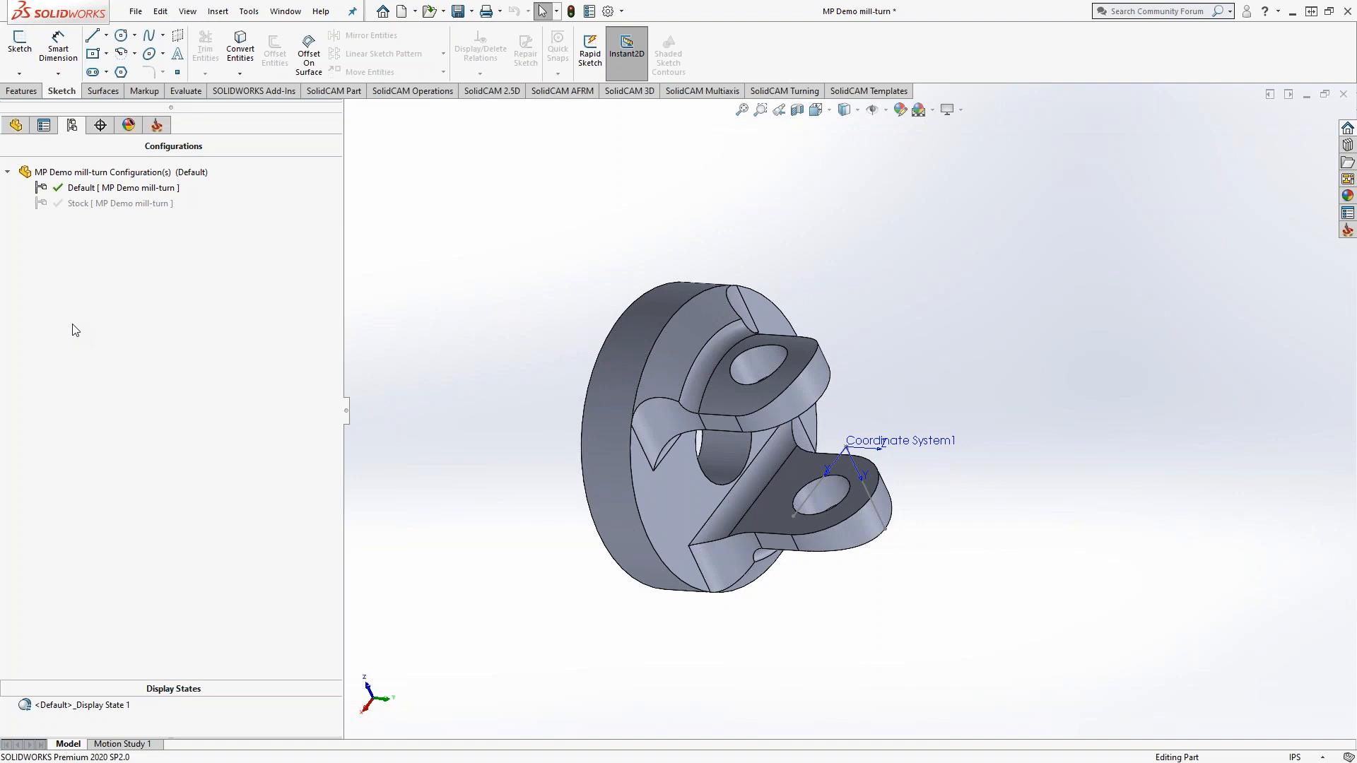
double_click(88, 204)
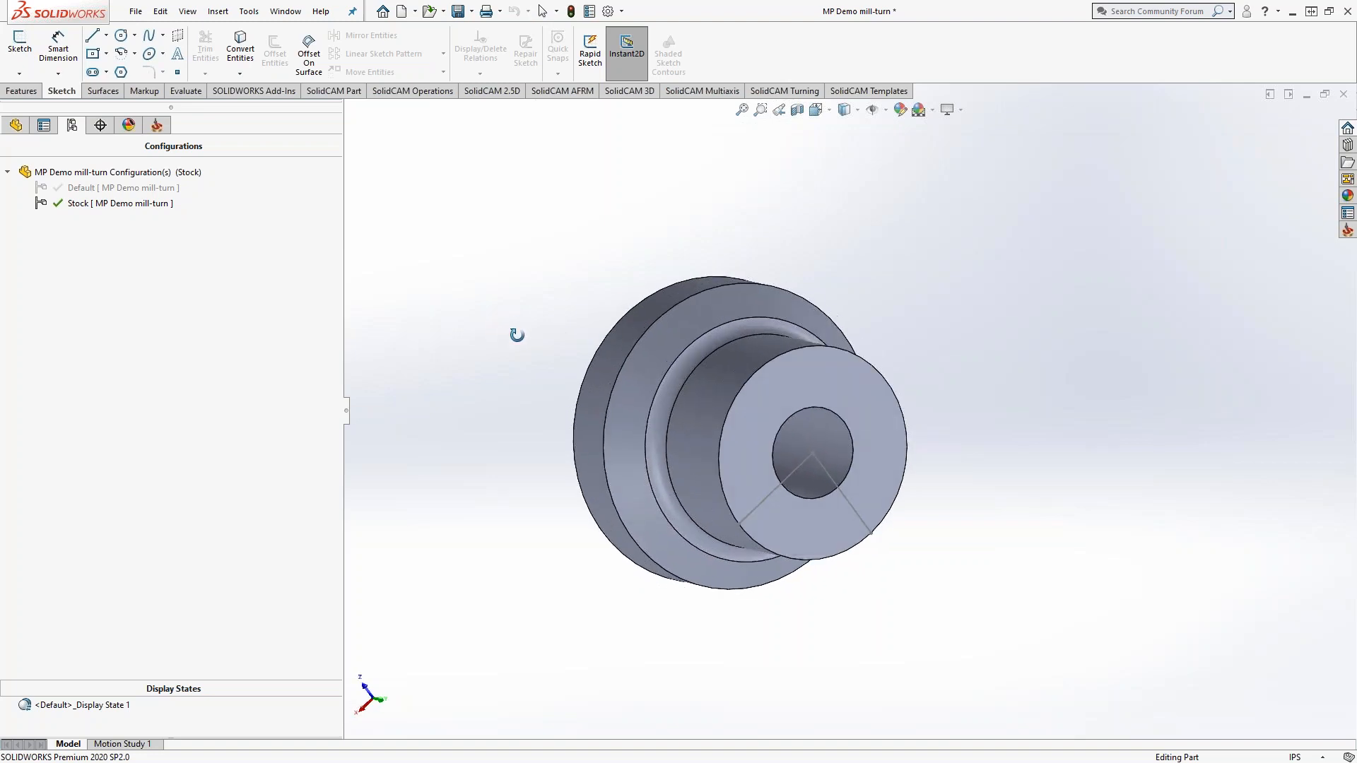
double_click(92, 188)
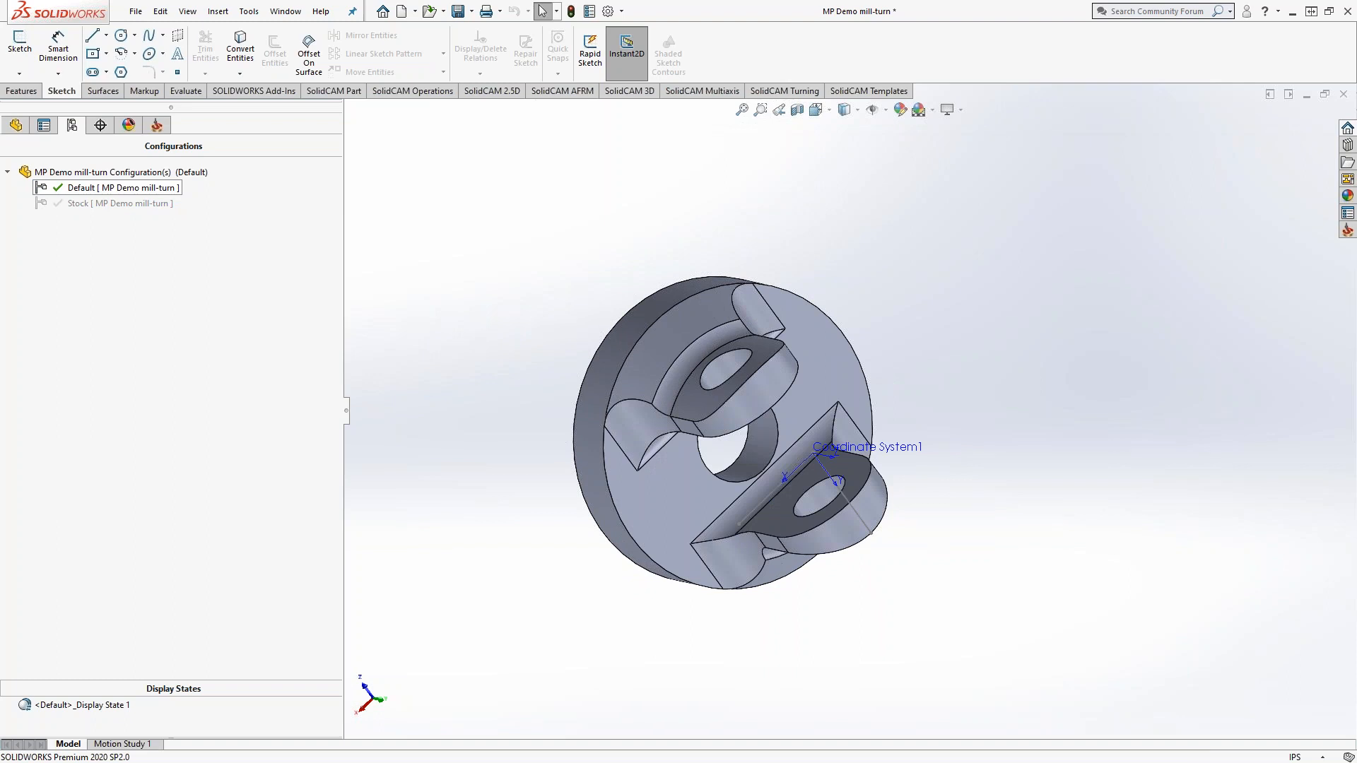
Save and close the part, and reopen the recent CAM-part MILL TURN - (3D) - DEMO - MP.
click(458, 11)
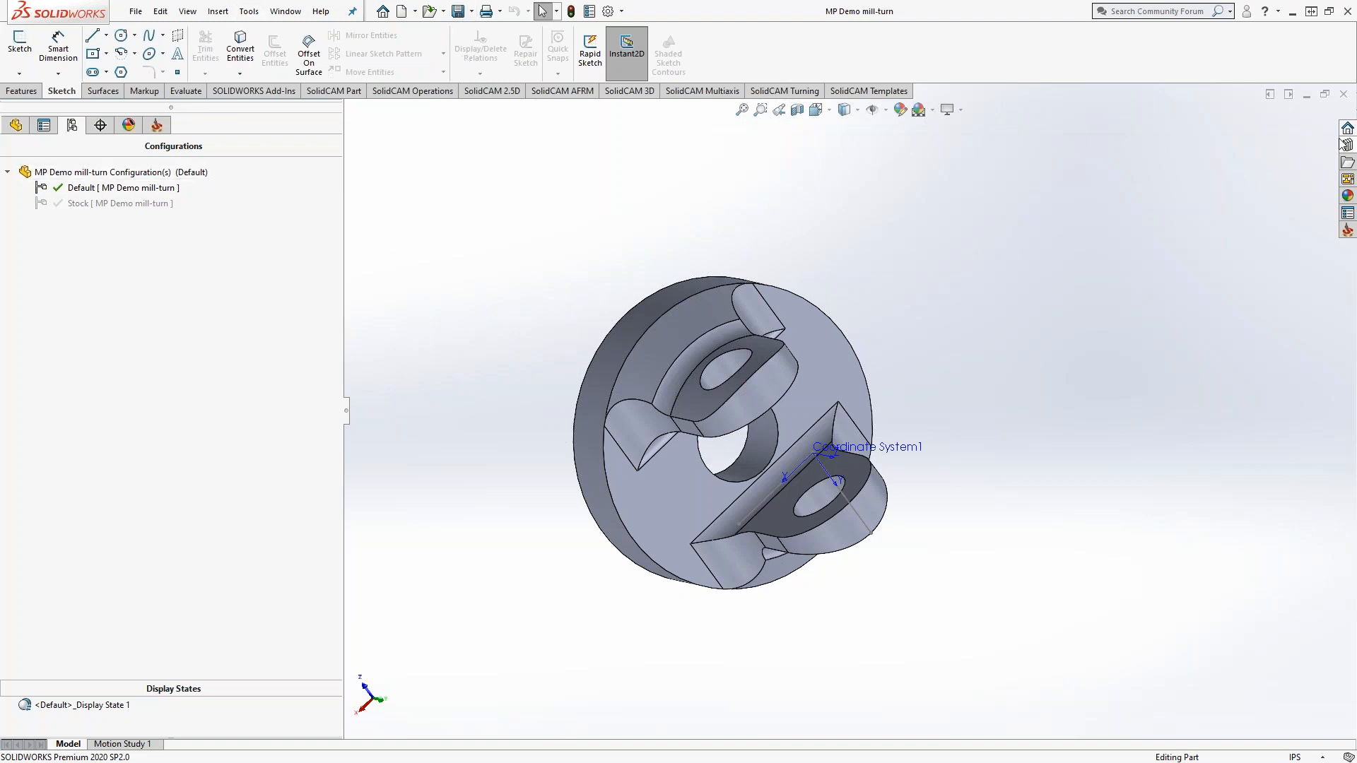
click(1344, 94)
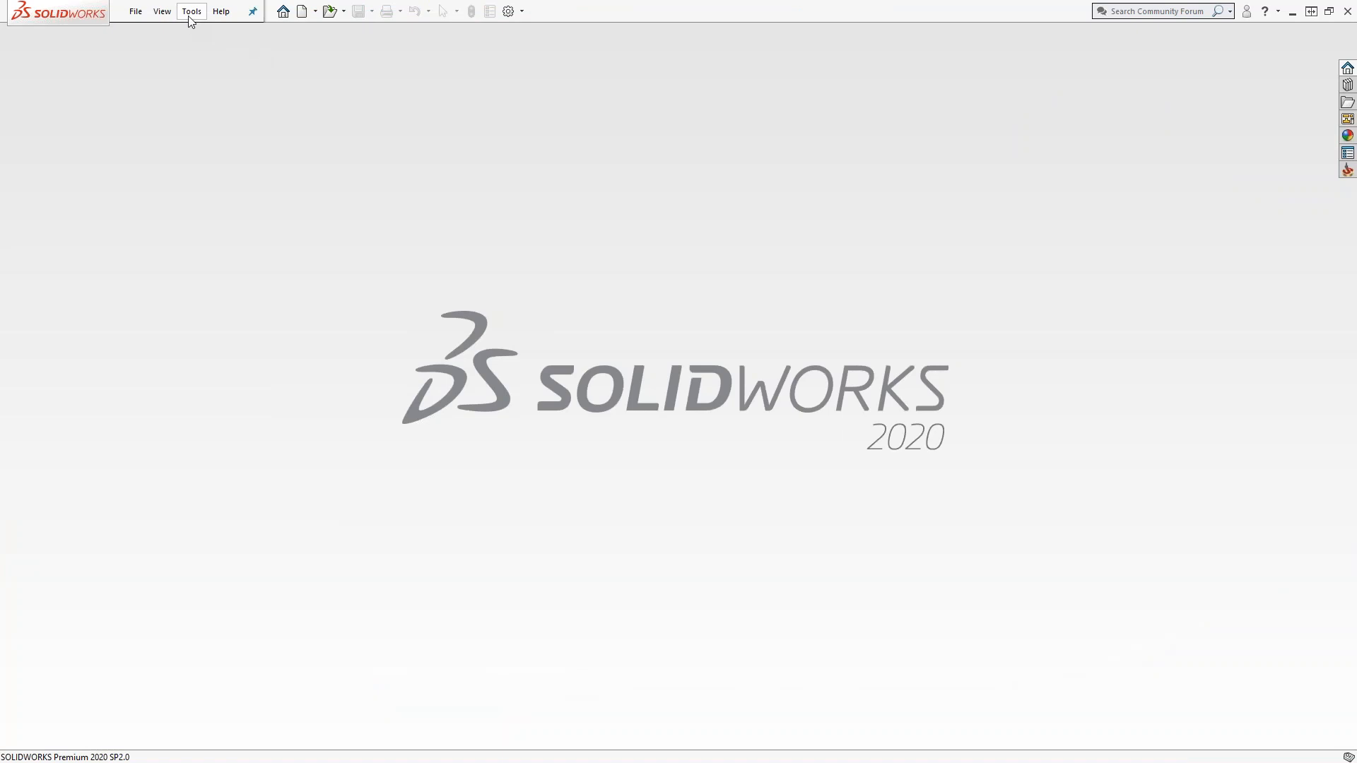
click(191, 14)
mouse_move(215, 67)
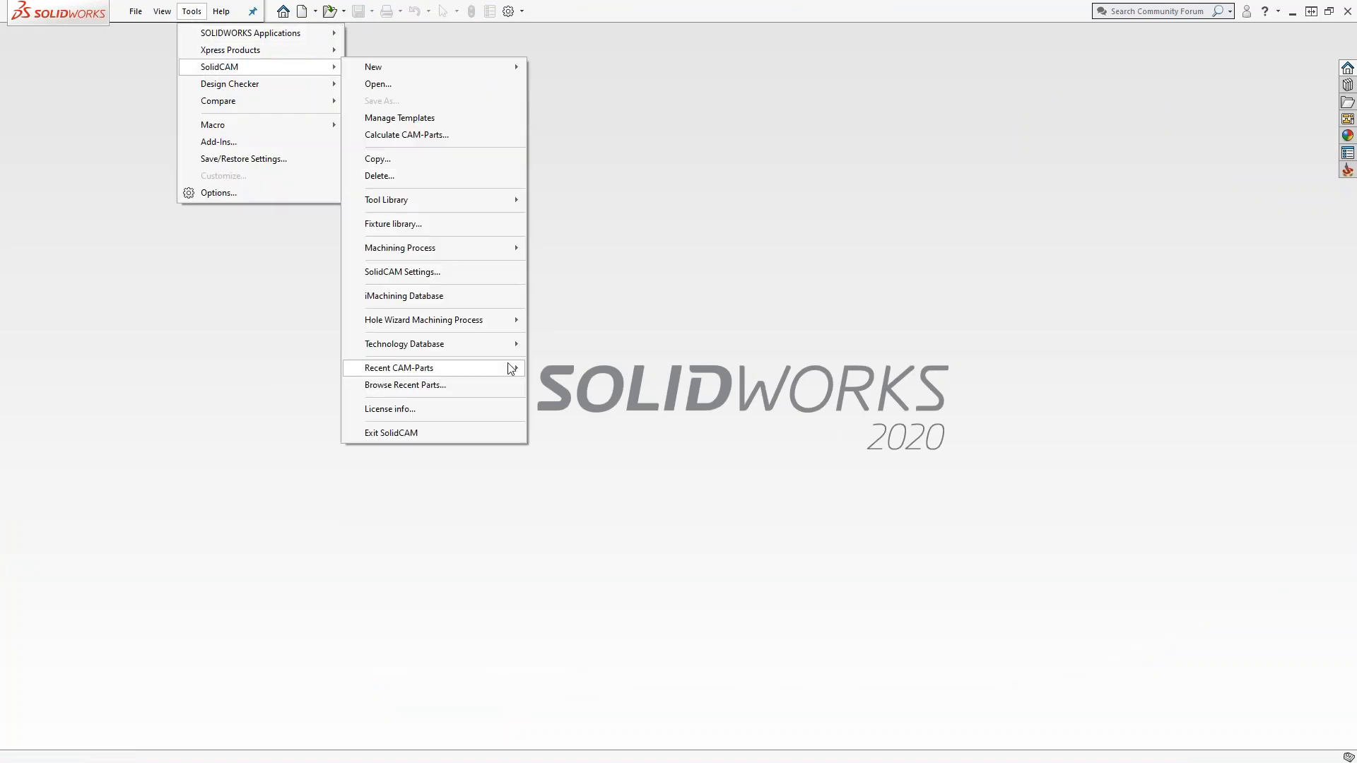
mouse_move(511, 368)
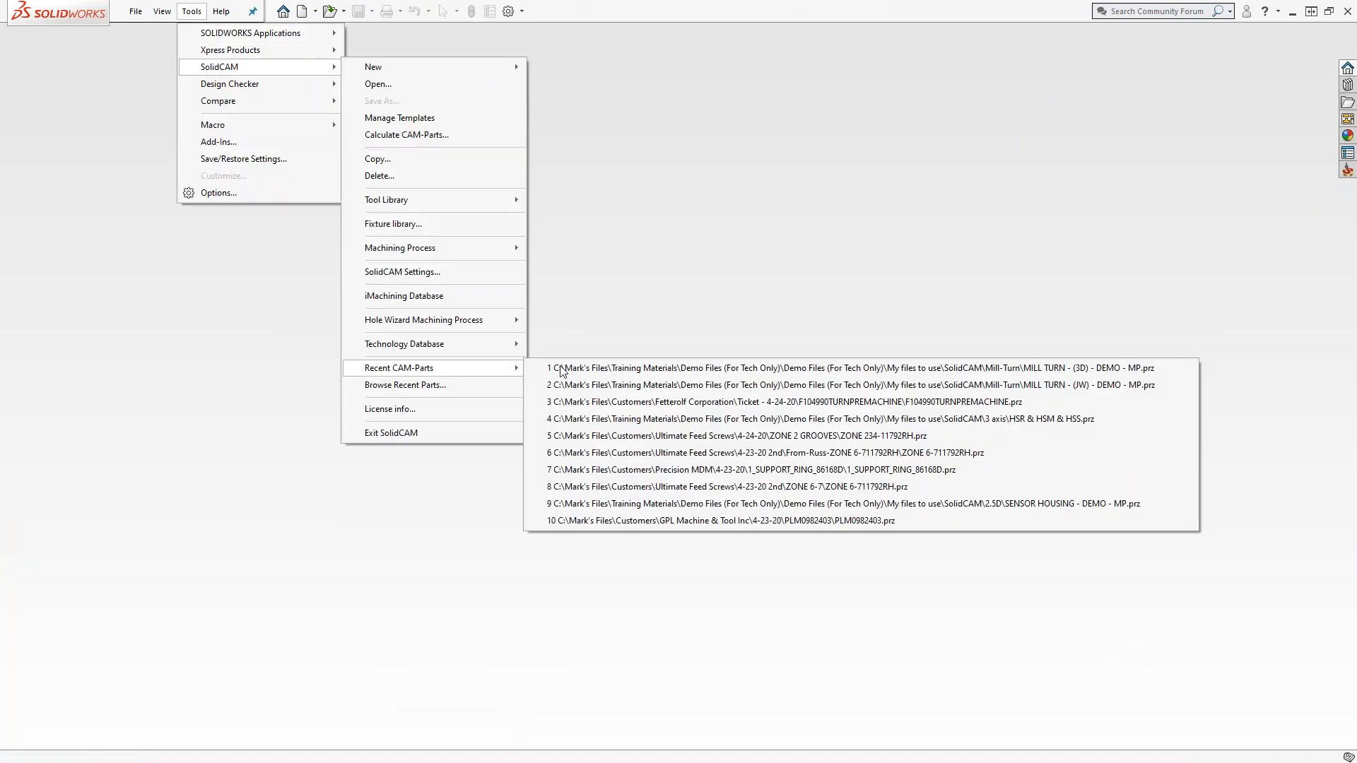
click(657, 371)
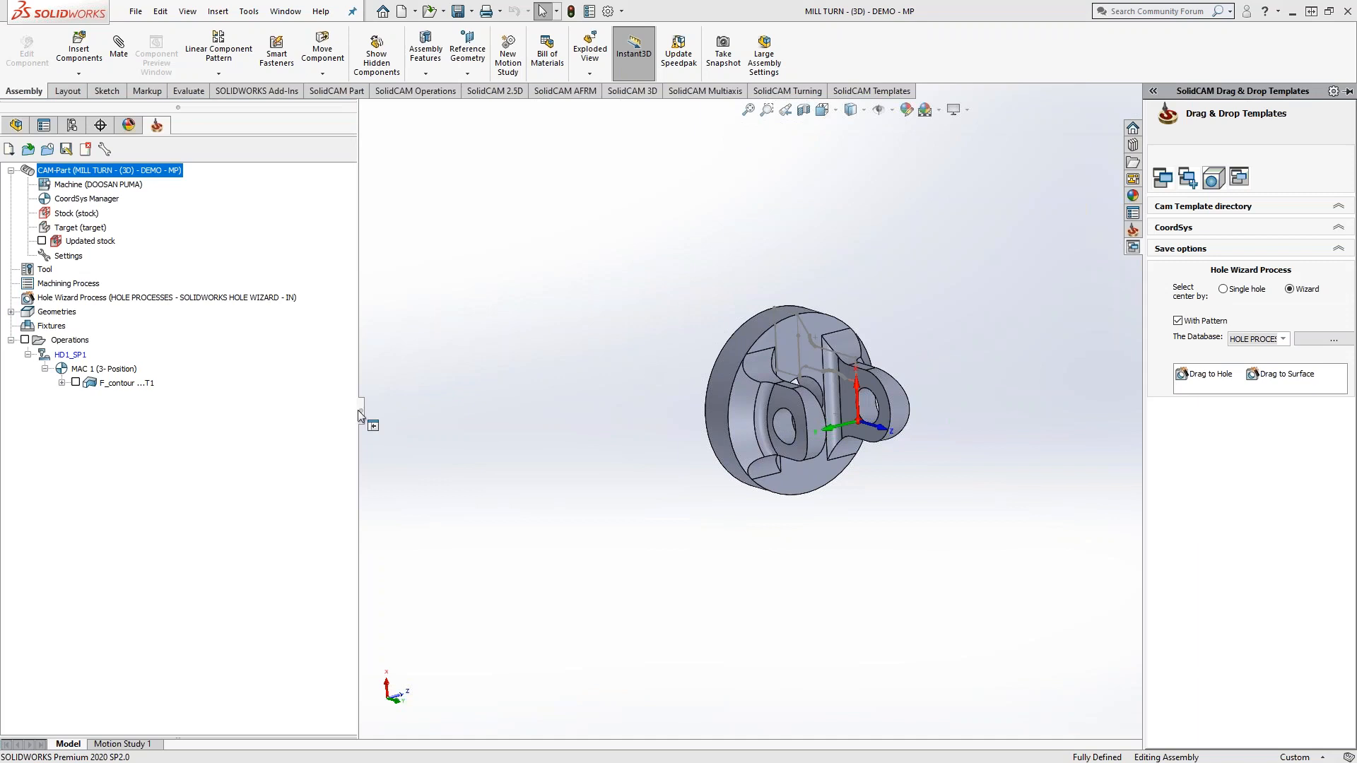
Set the CAM-part's synchronization to user demand, check it after original model changes, and keep geometry associated with the parent configuration.
drag(361, 411, 399, 411)
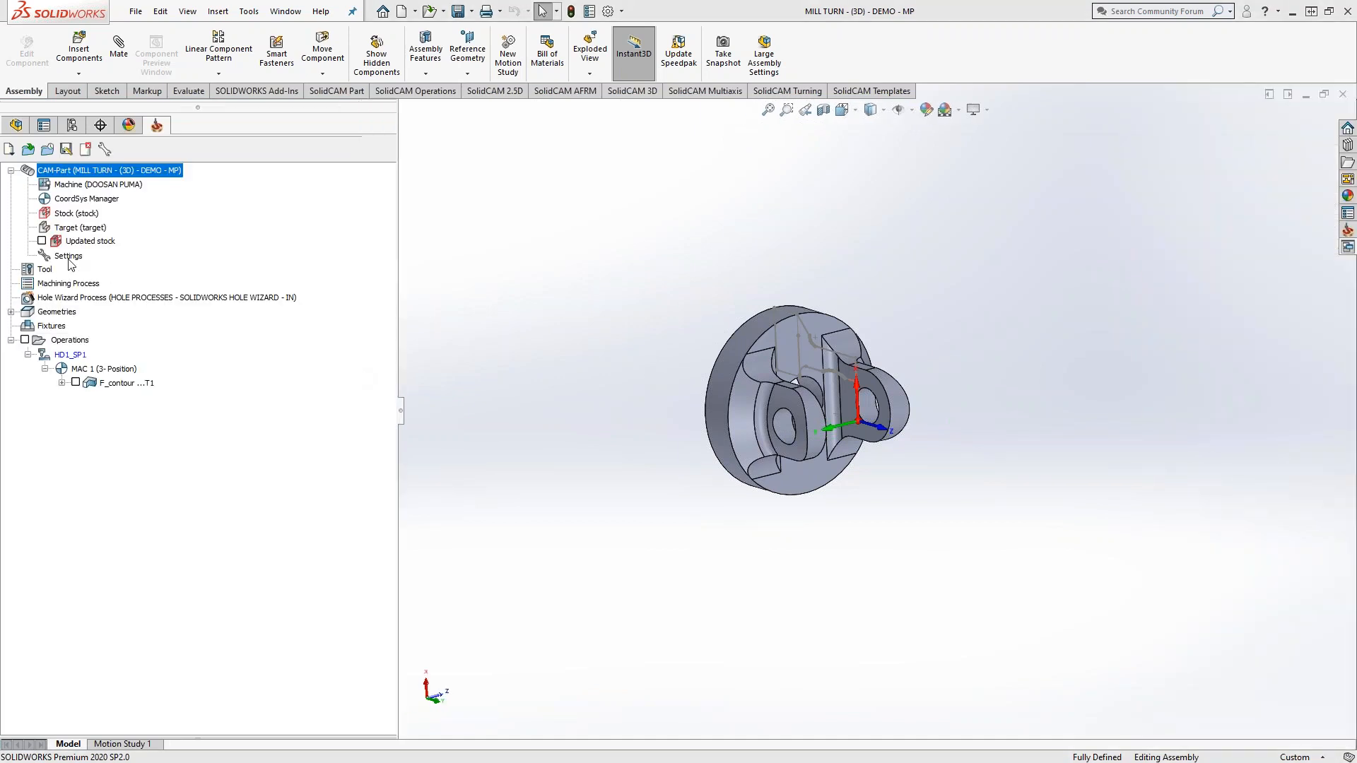
click(68, 257)
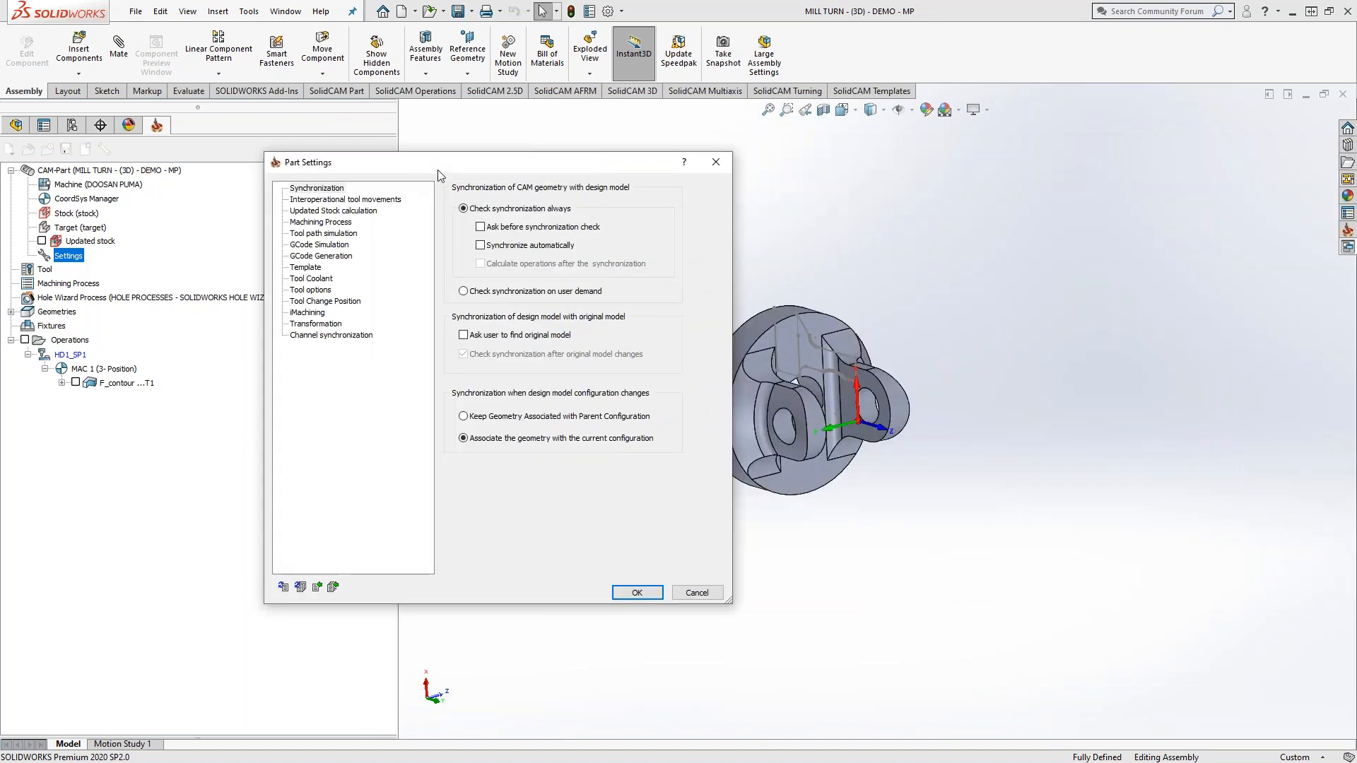
click(463, 292)
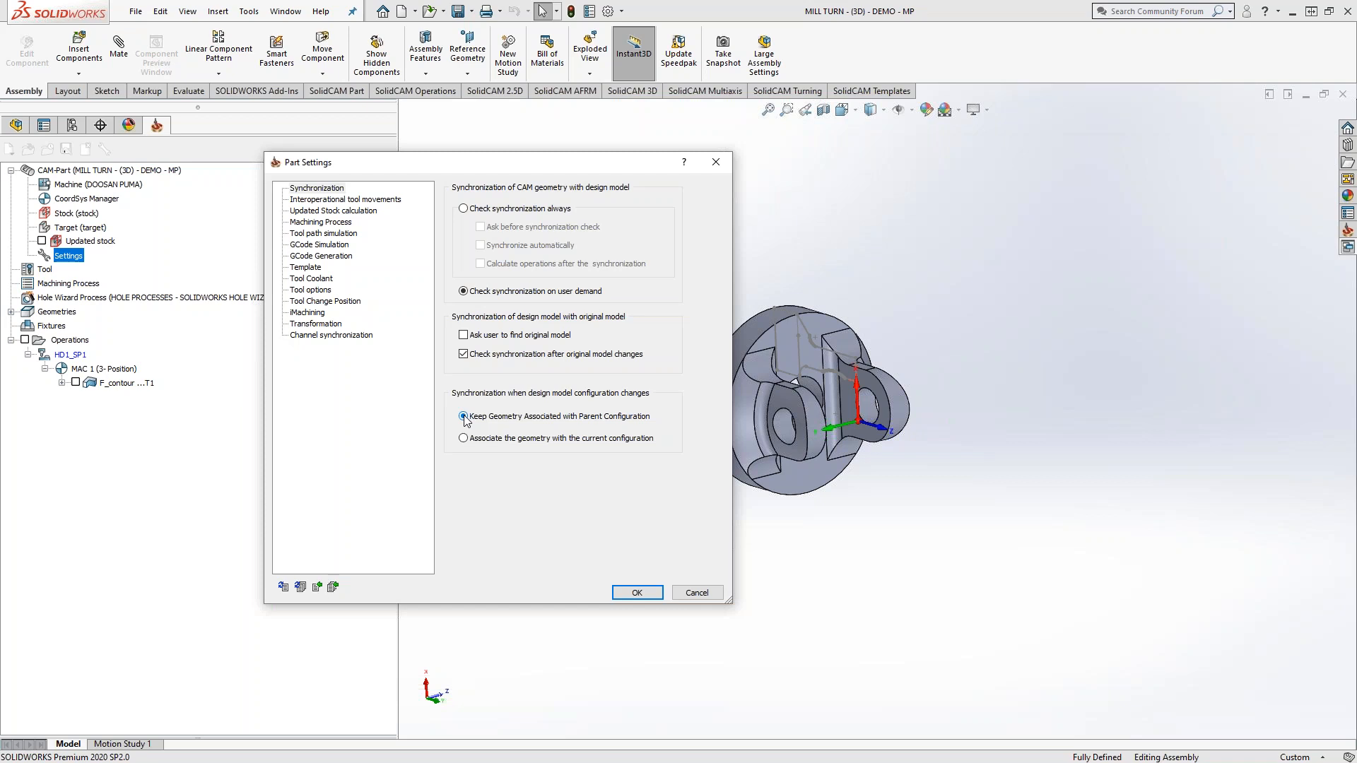
click(638, 592)
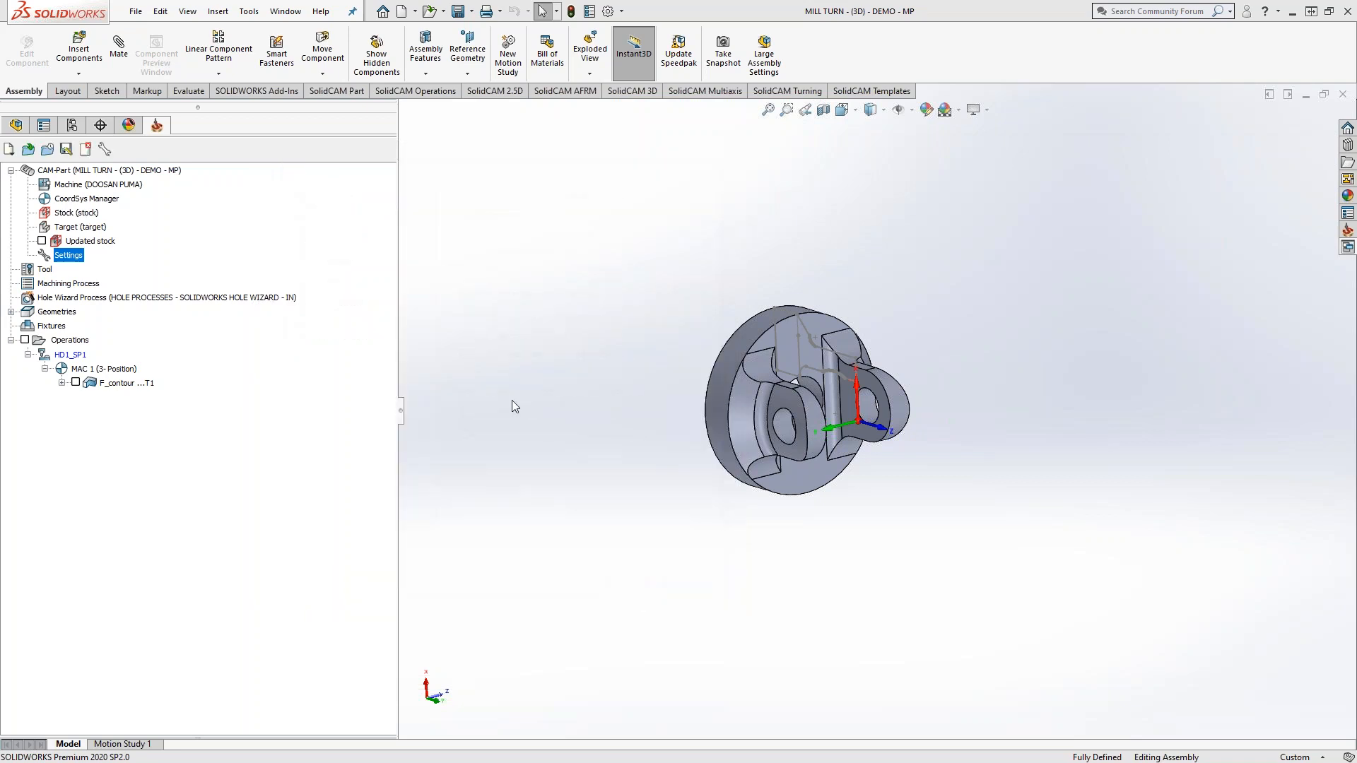
click(77, 213)
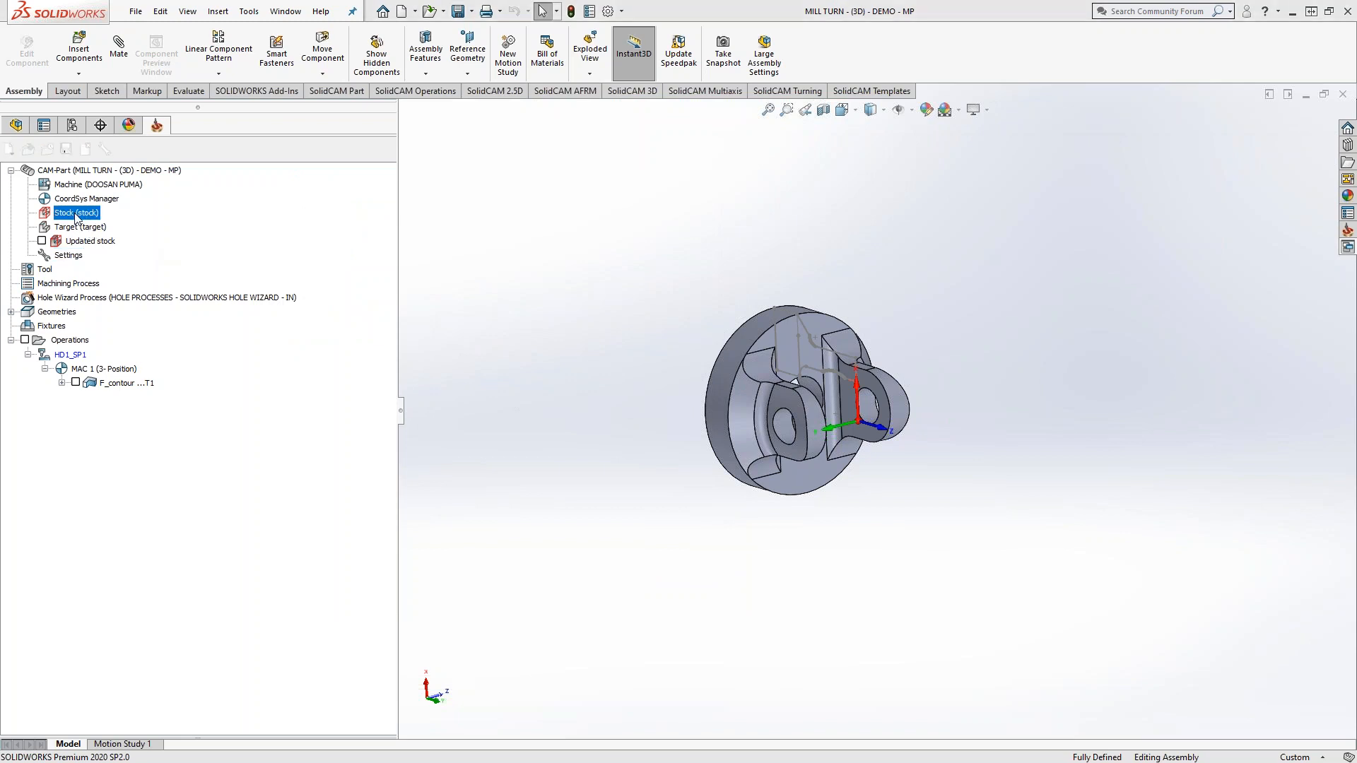
double_click(76, 214)
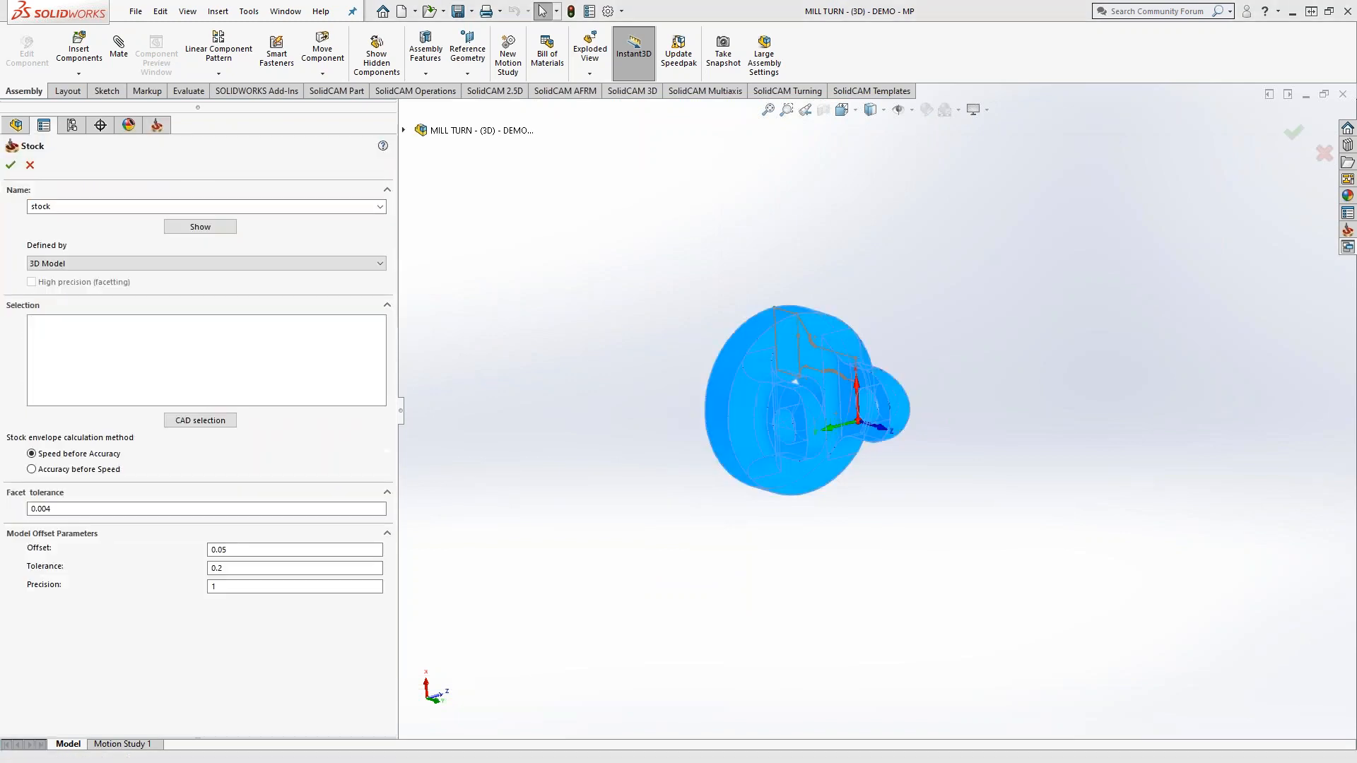
middle_drag(636, 336, 676, 359)
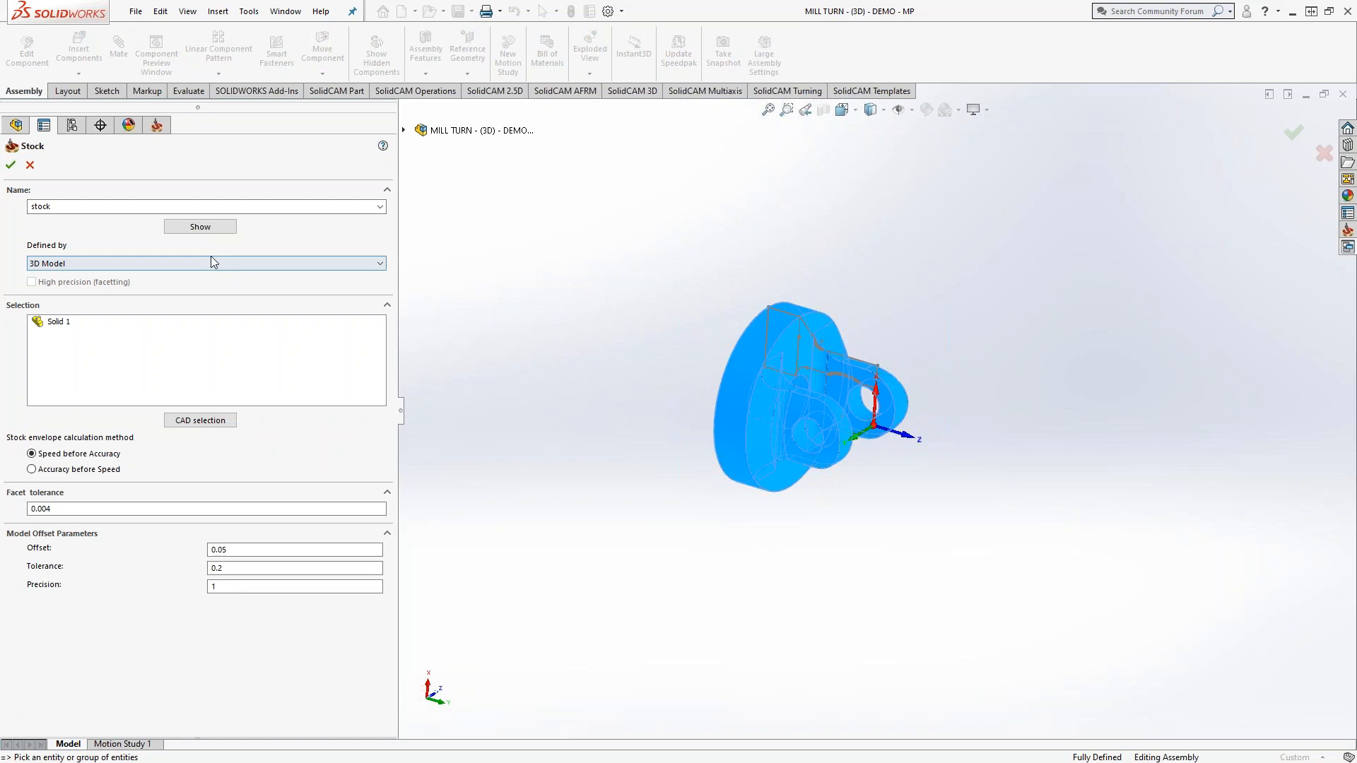
right_click(57, 323)
click(92, 345)
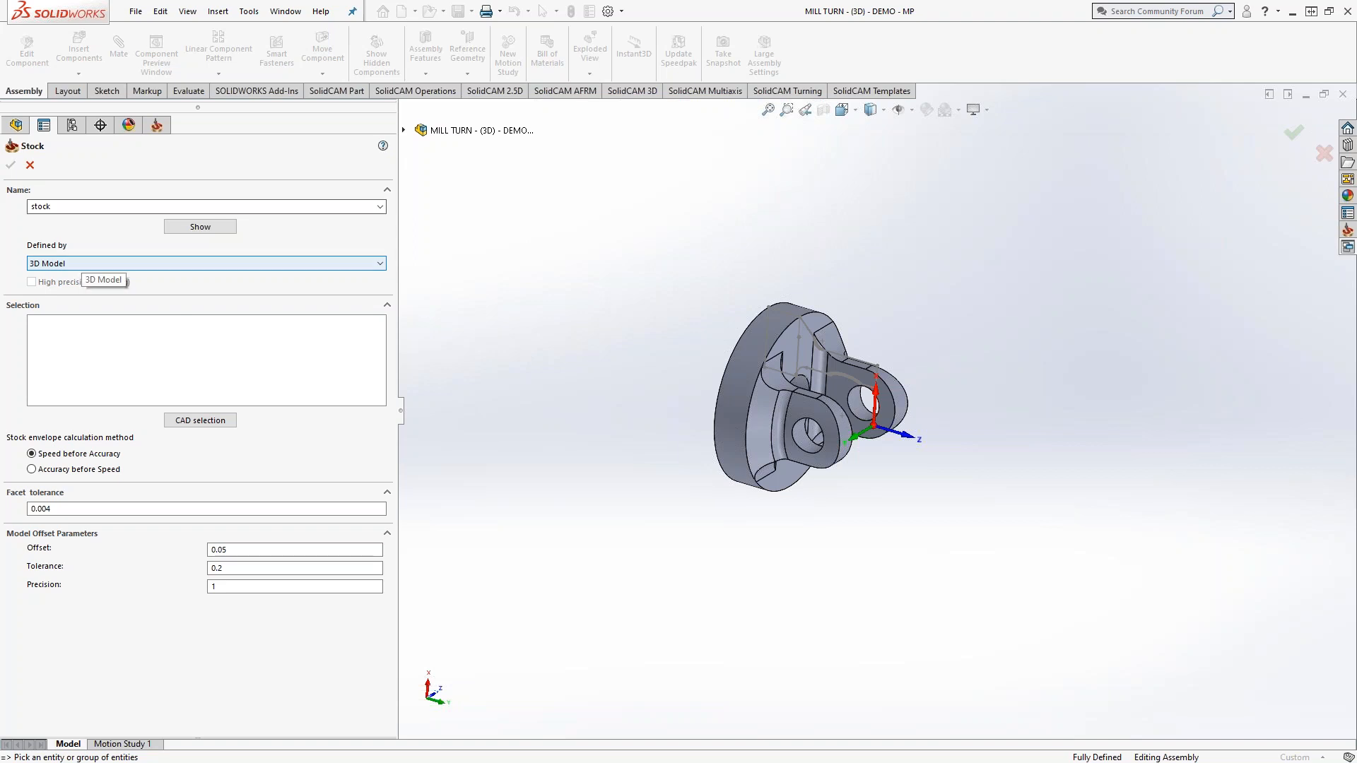
click(29, 166)
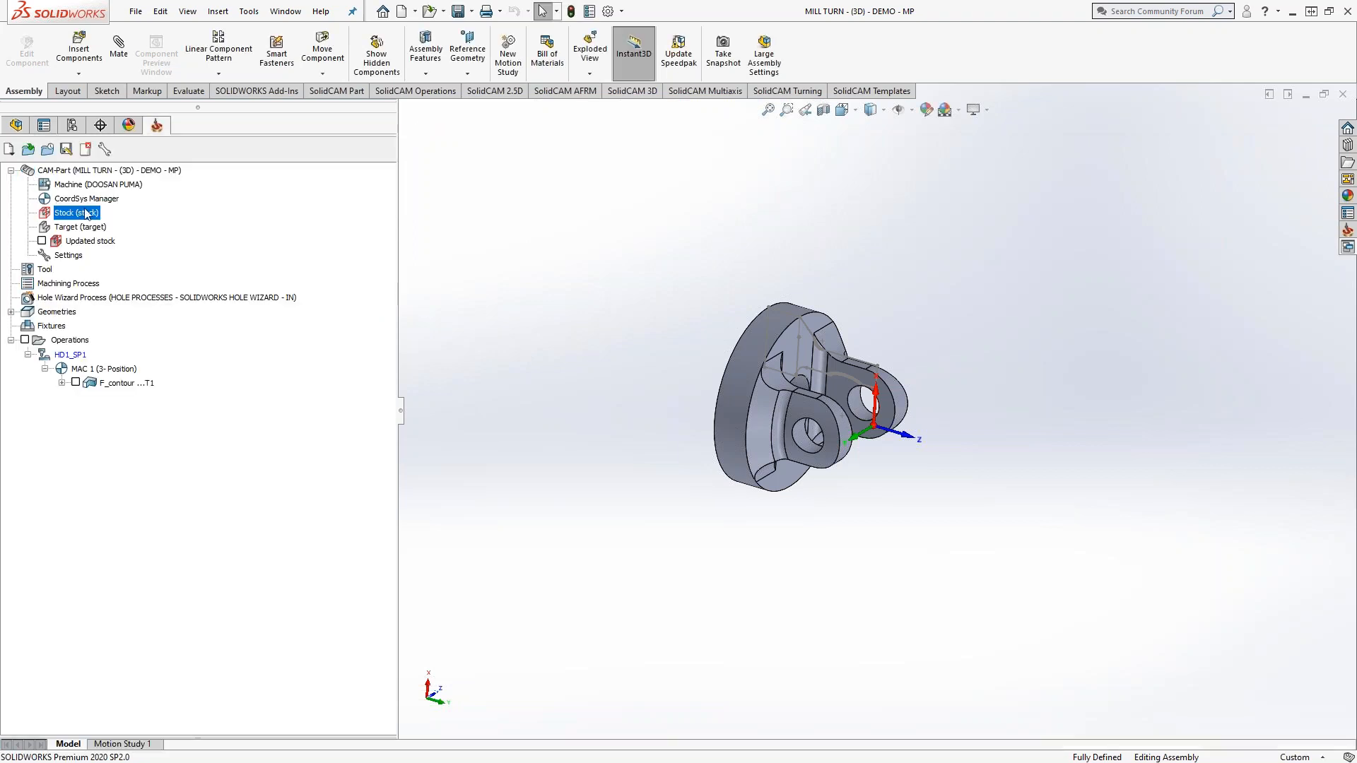
Change the CAM-part's model reference to the MP Demo mill-turn part and check the configurations available in the CAM assembly.
right_click(79, 171)
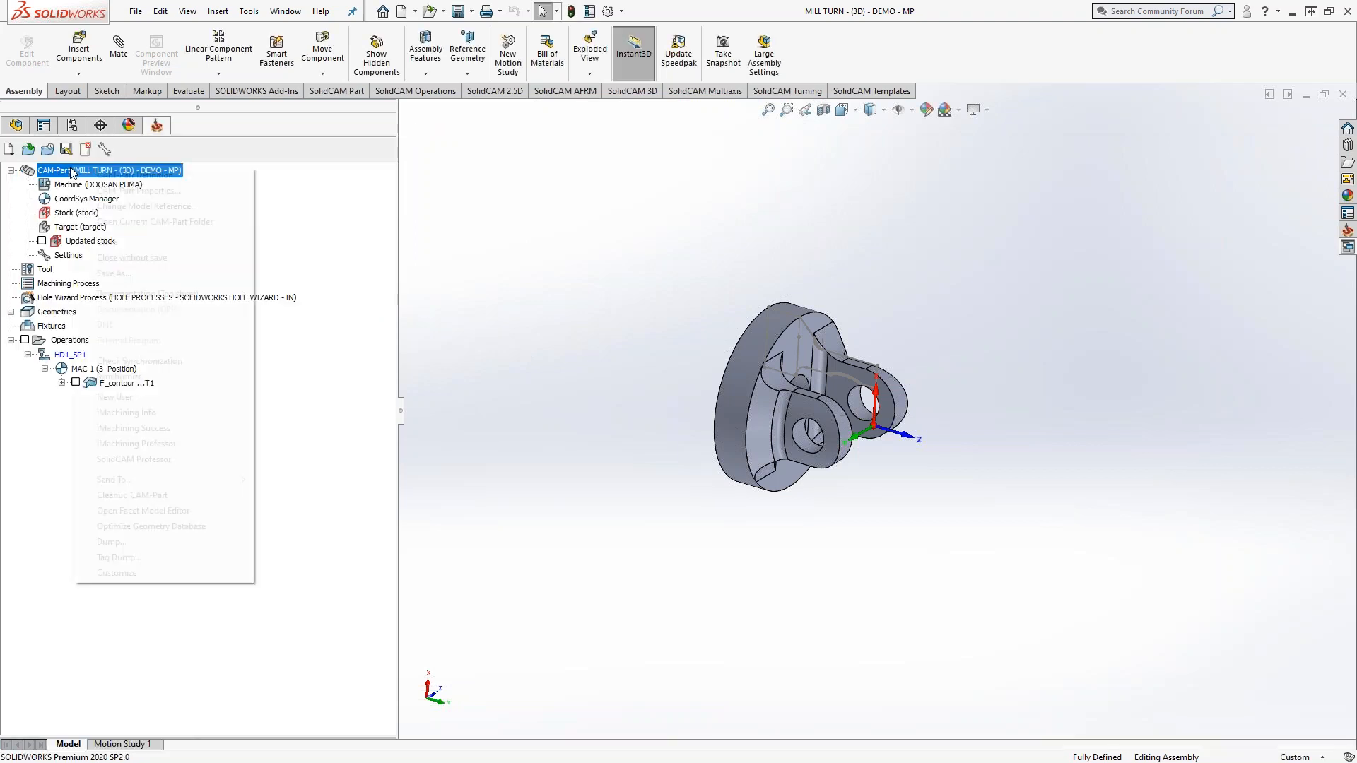
click(147, 206)
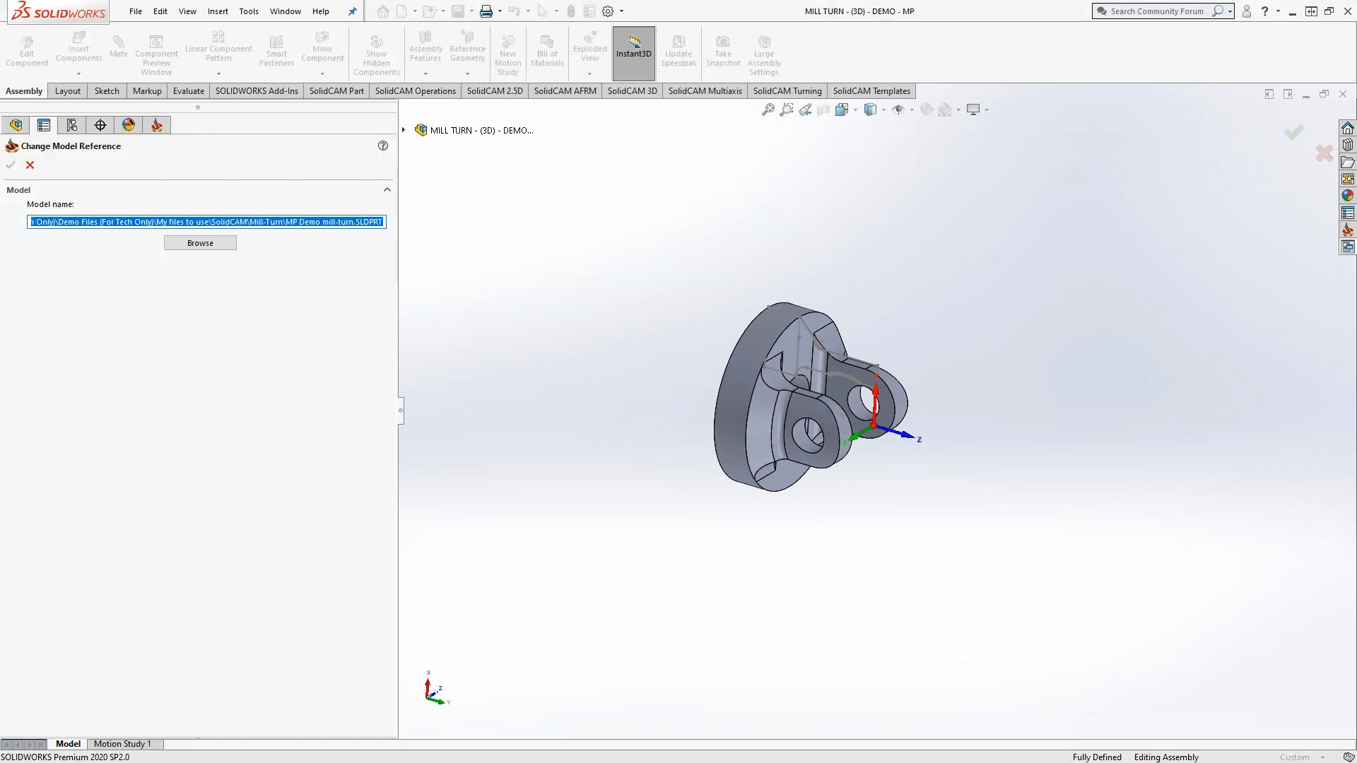
click(200, 244)
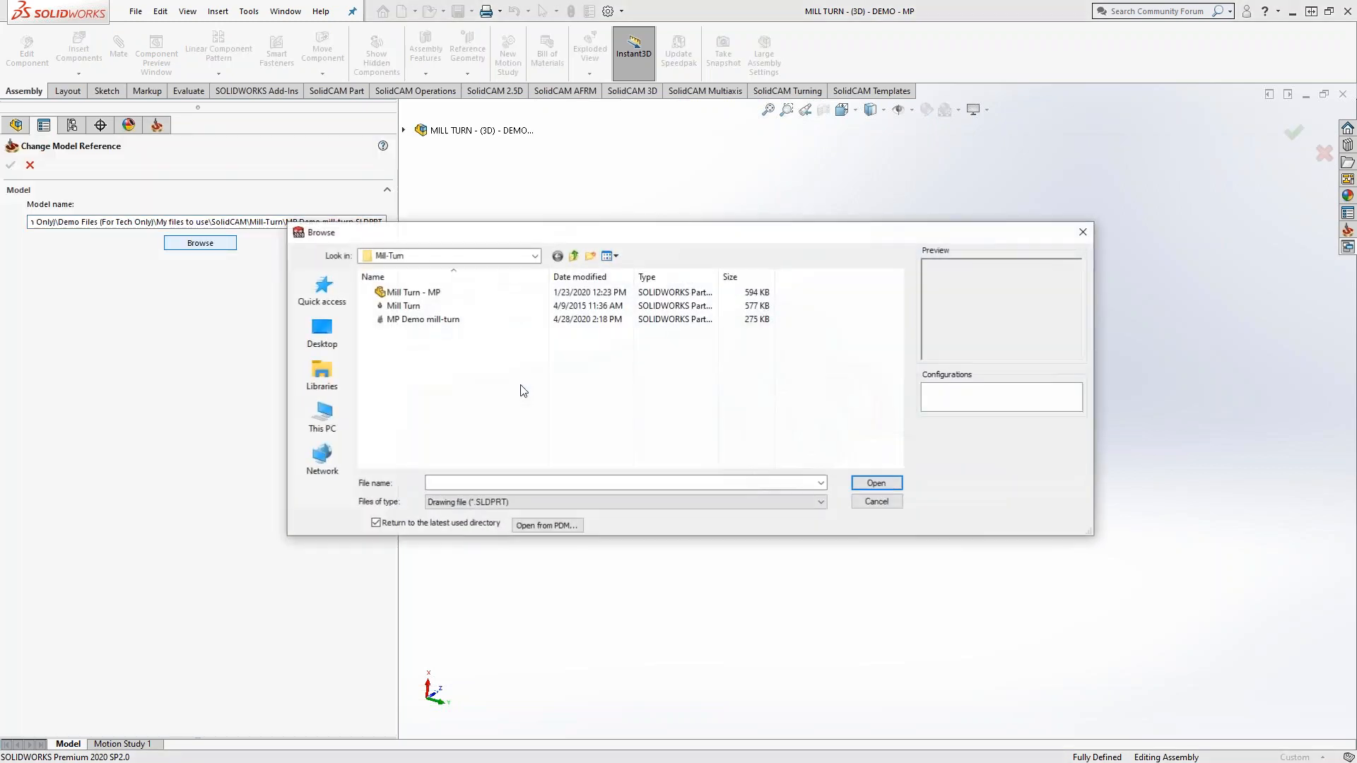
click(535, 256)
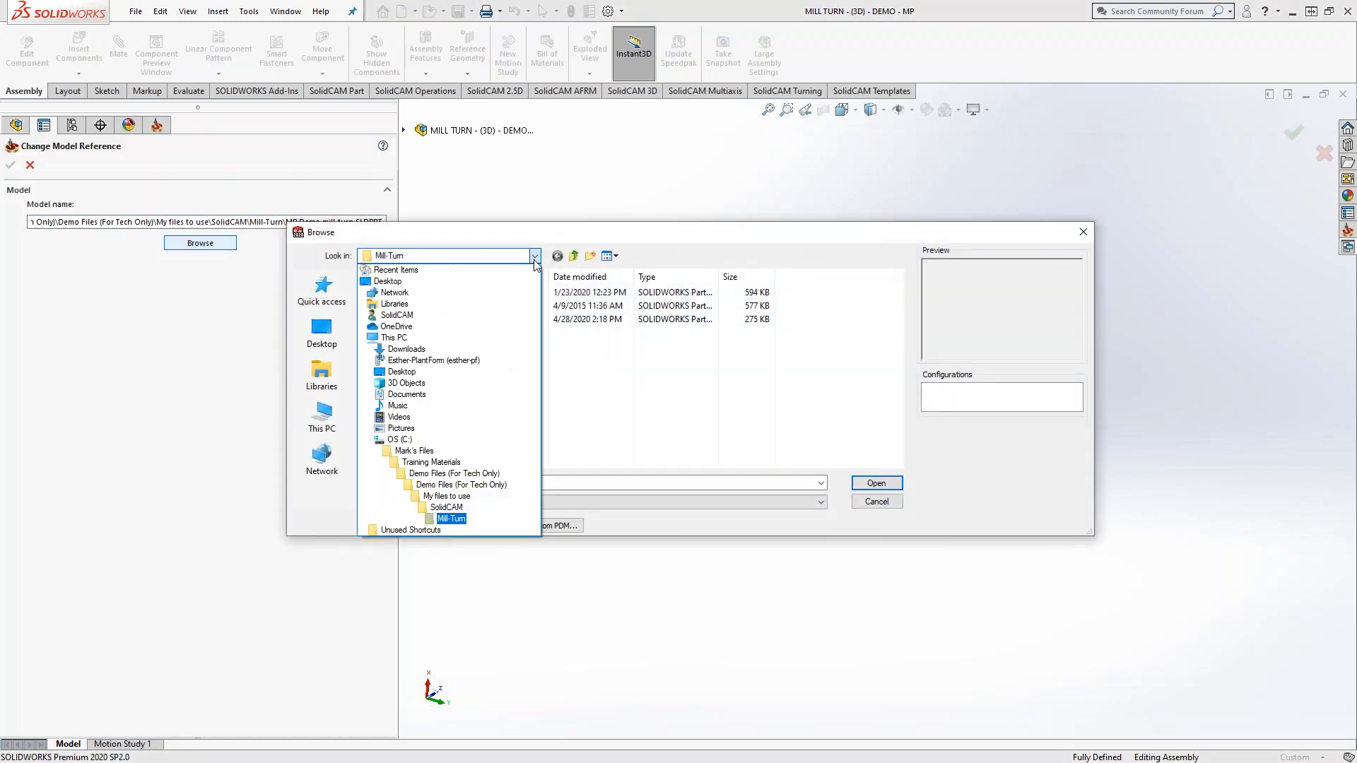
click(545, 379)
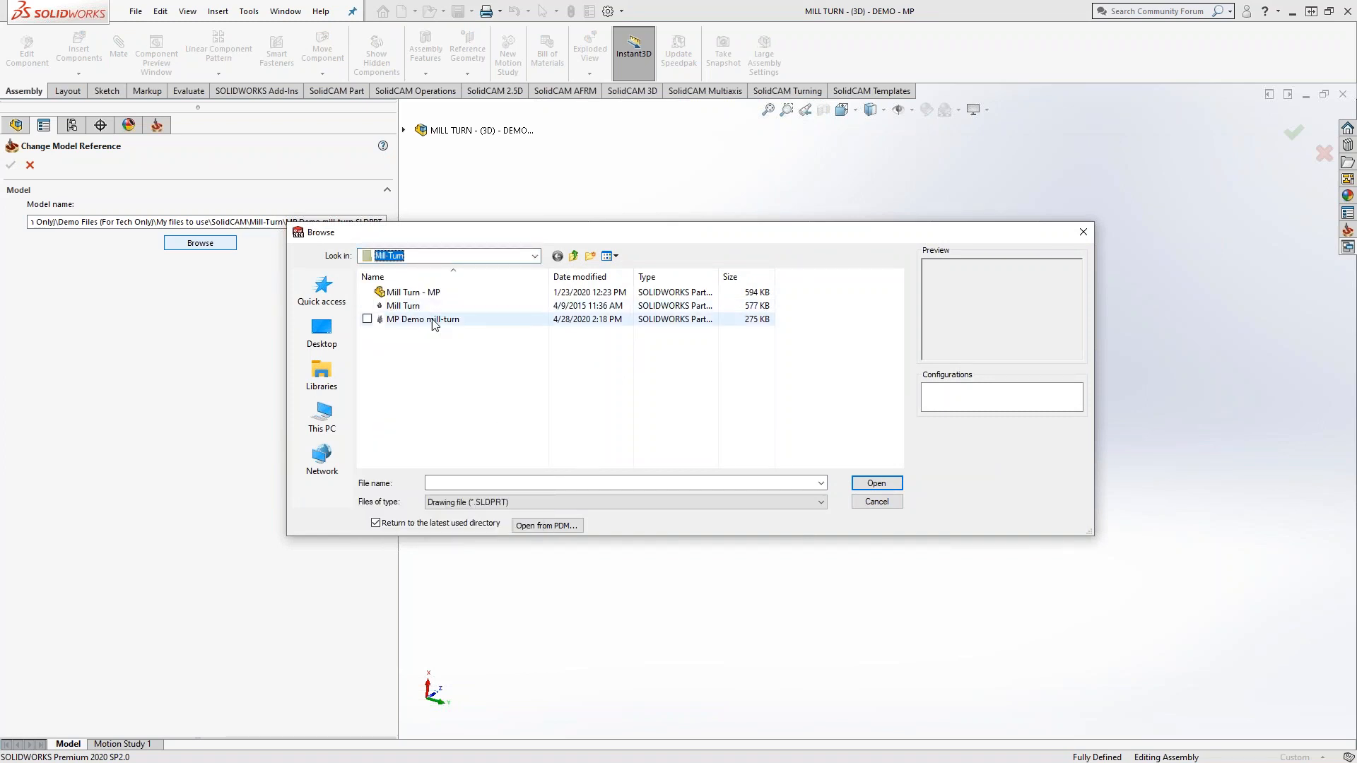
click(433, 318)
click(885, 483)
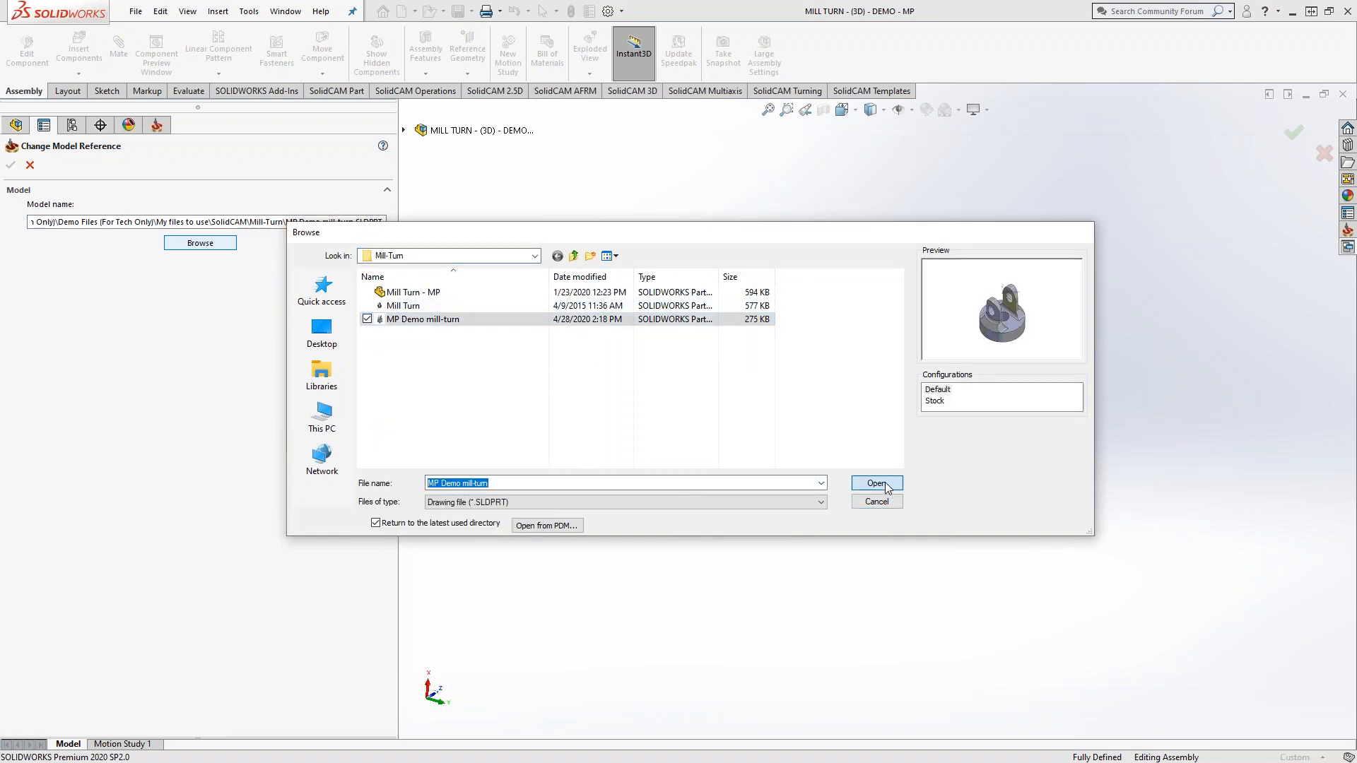
click(11, 165)
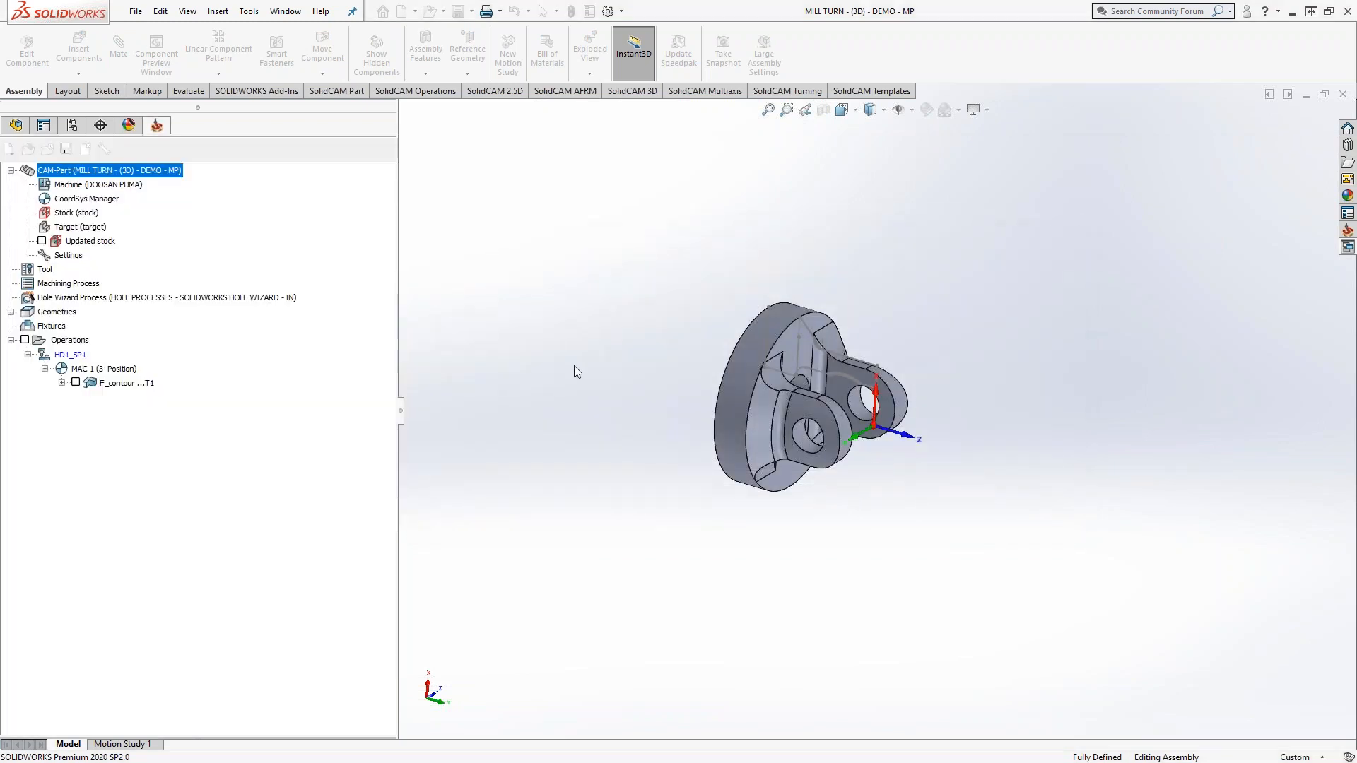
click(446, 389)
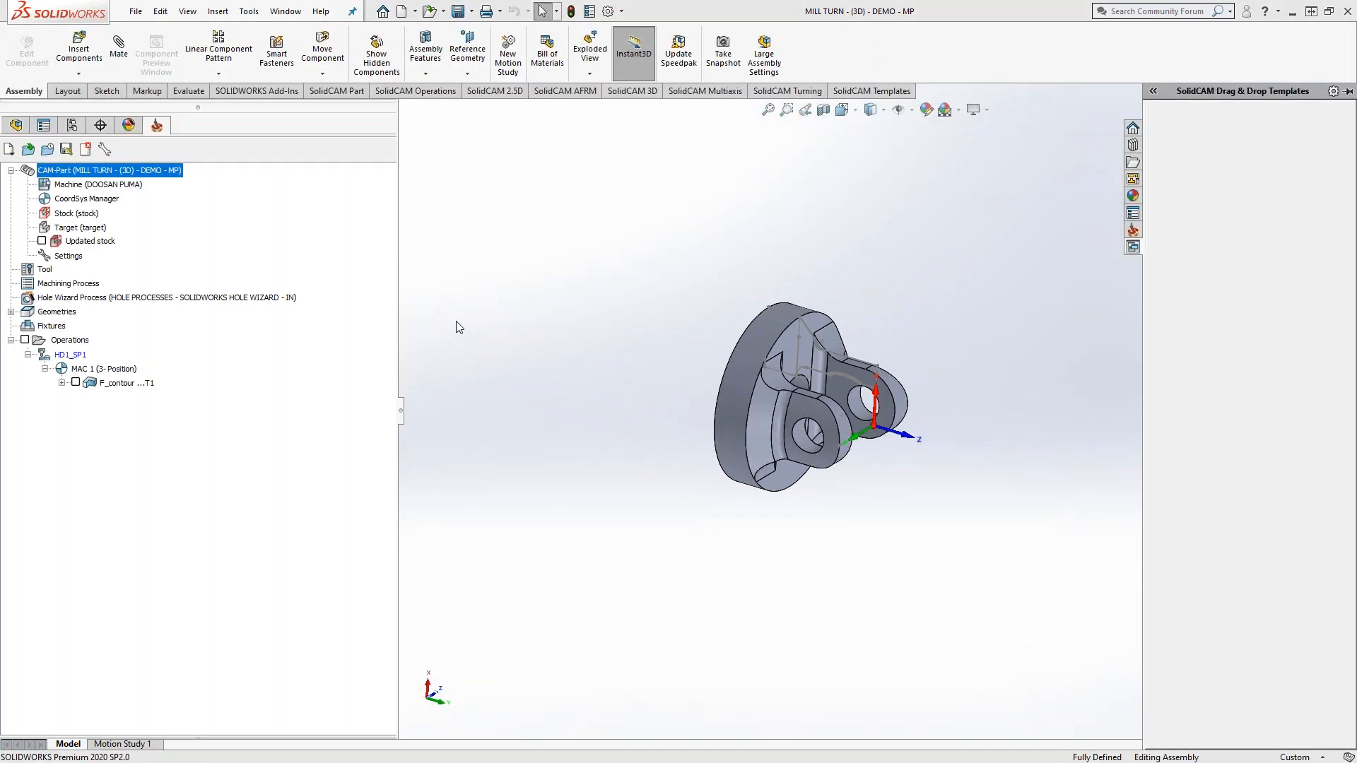
click(71, 126)
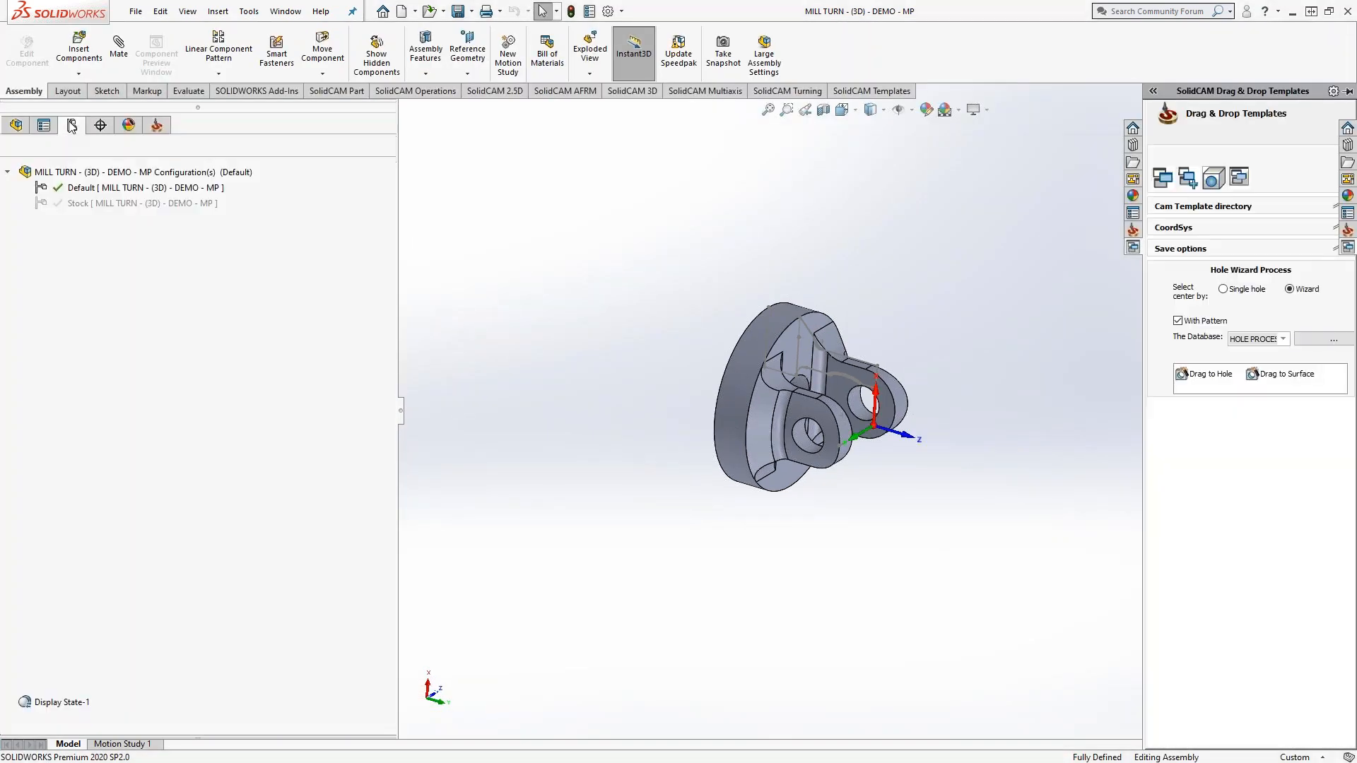
click(157, 126)
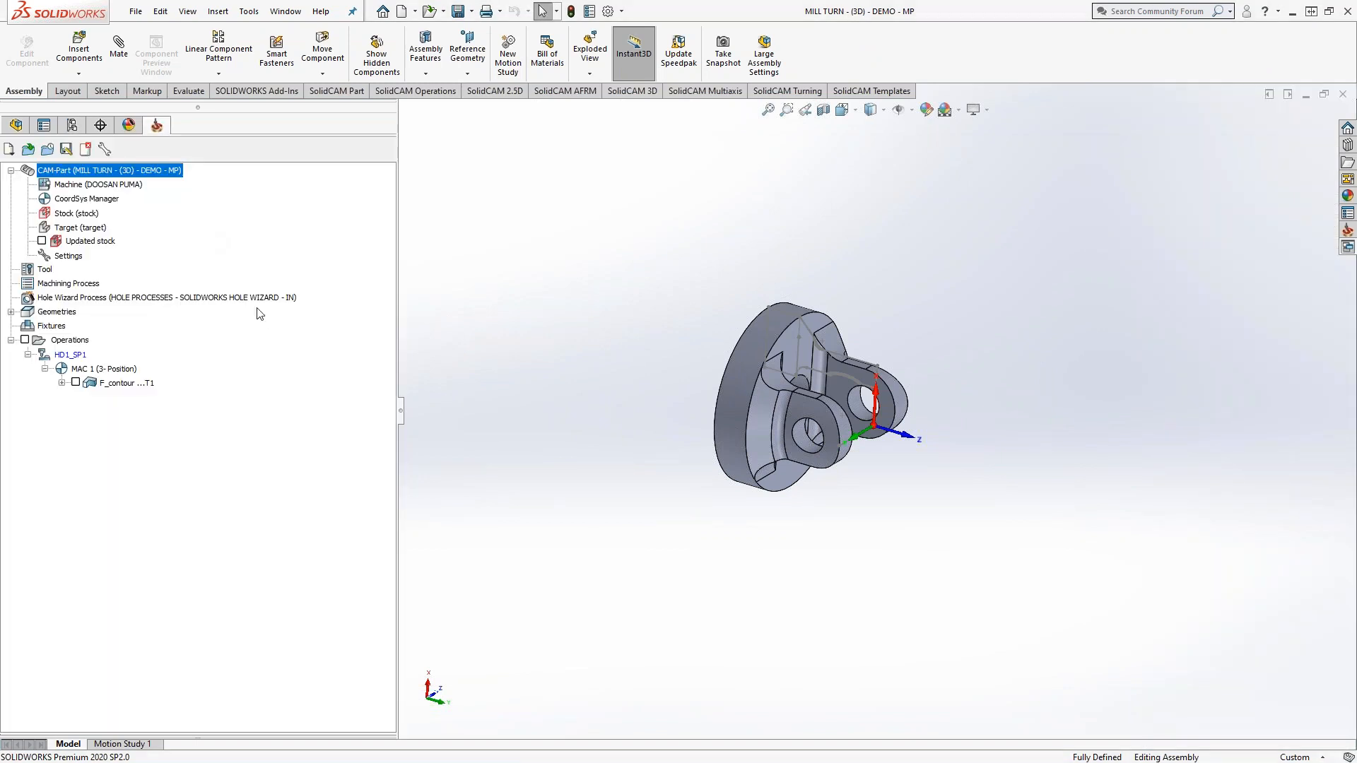
Redefine the 3D Model stock by unselecting its current solid and picking the turned solid from the Stock configuration.
double_click(84, 214)
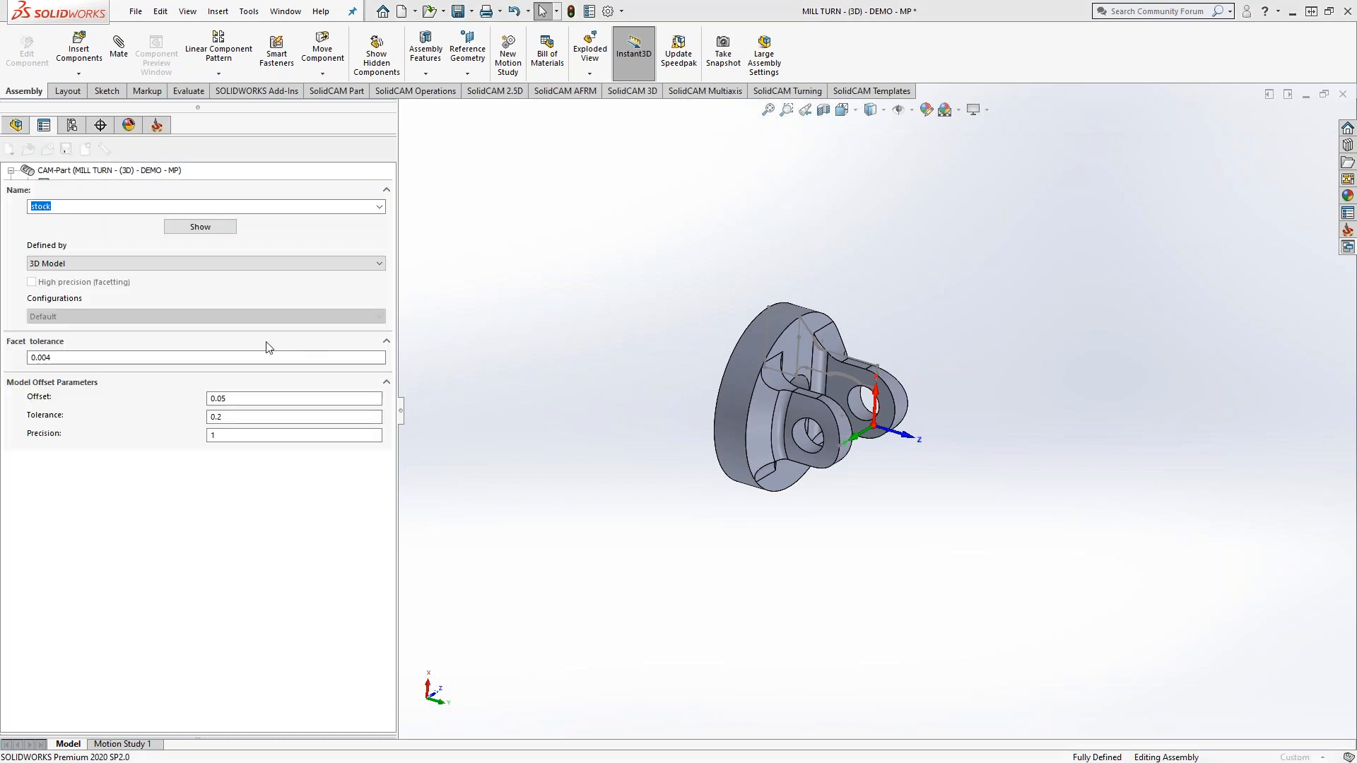
right_click(60, 365)
click(81, 385)
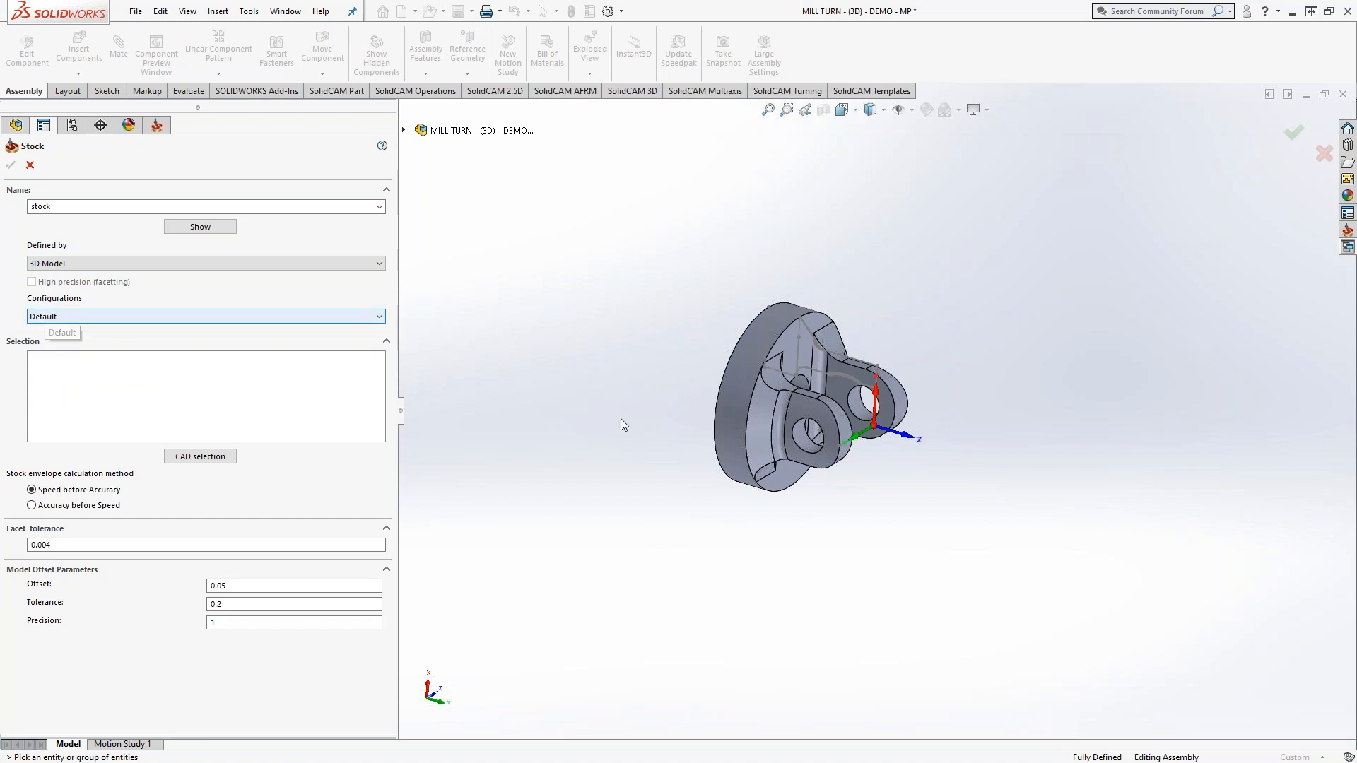
scroll(827, 399, down, 4)
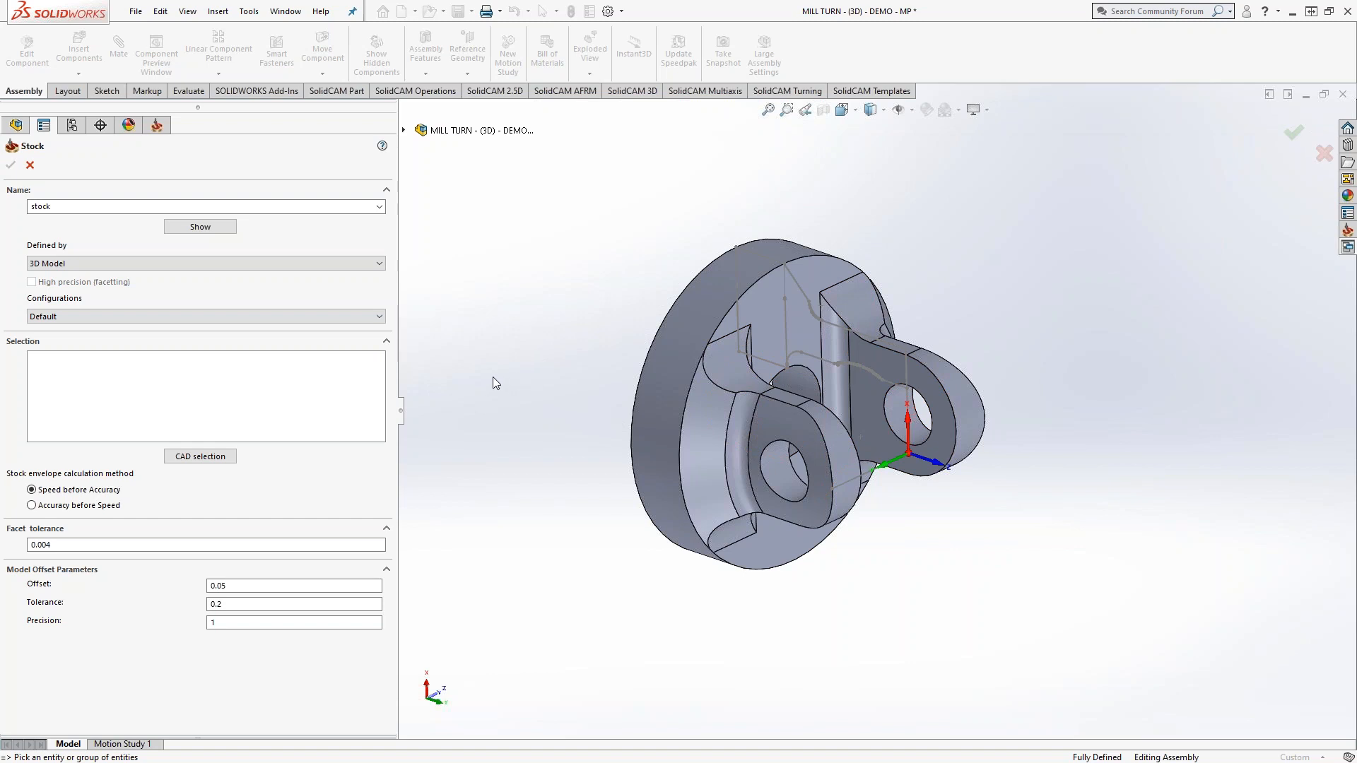
click(112, 317)
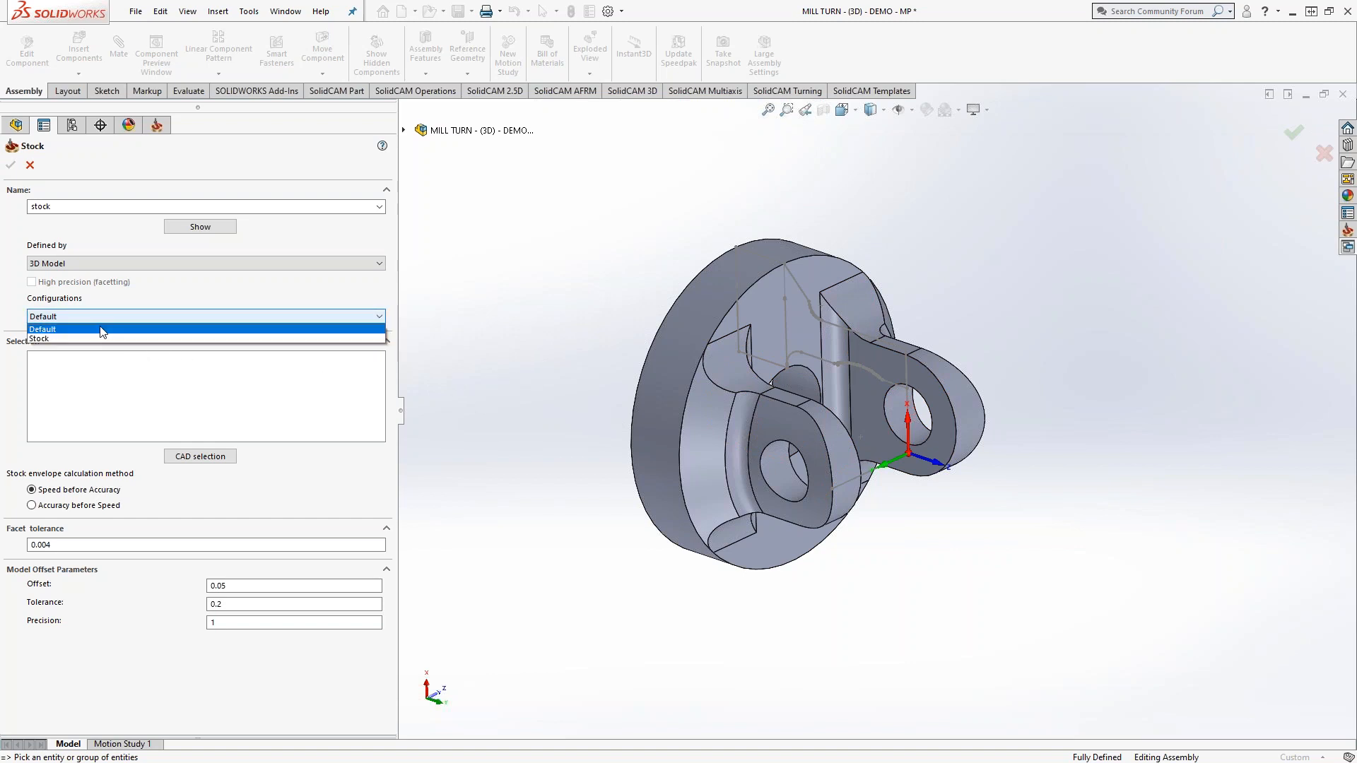
click(60, 338)
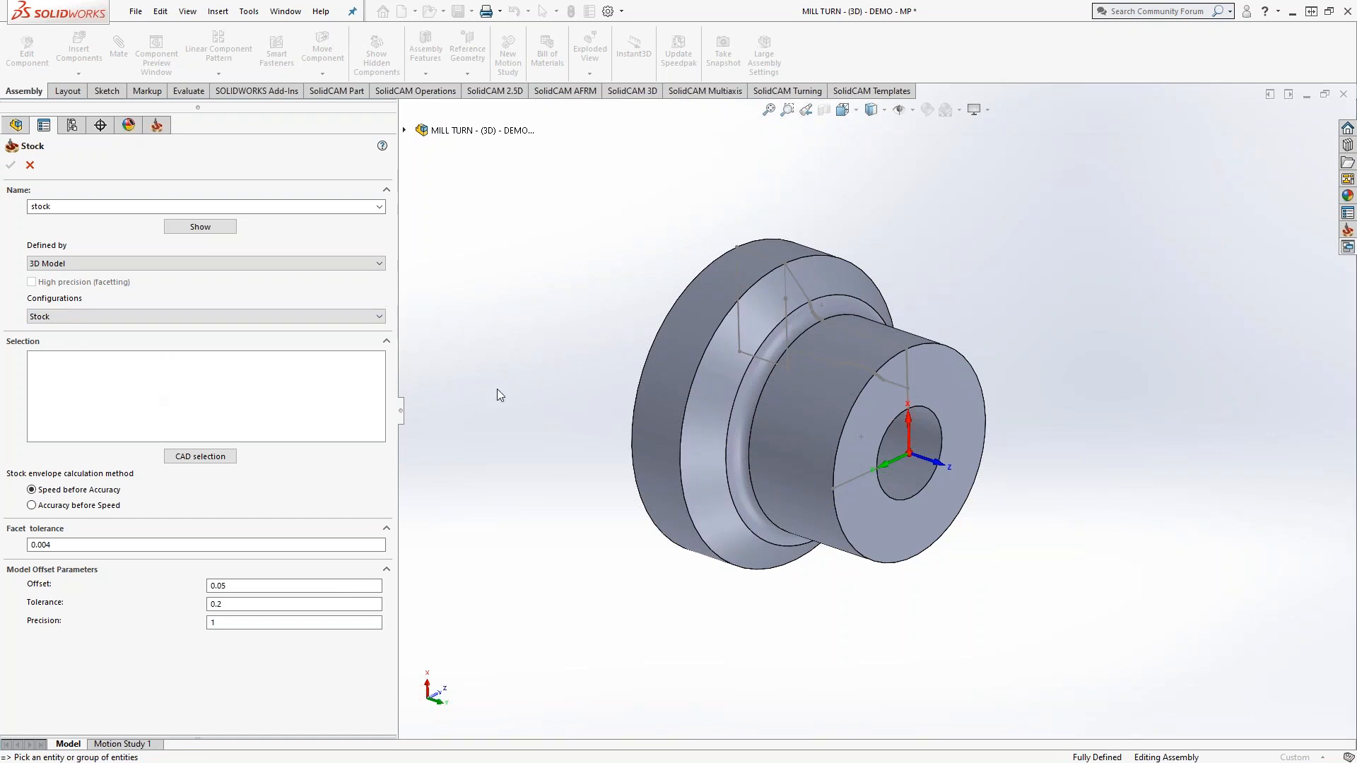
click(687, 387)
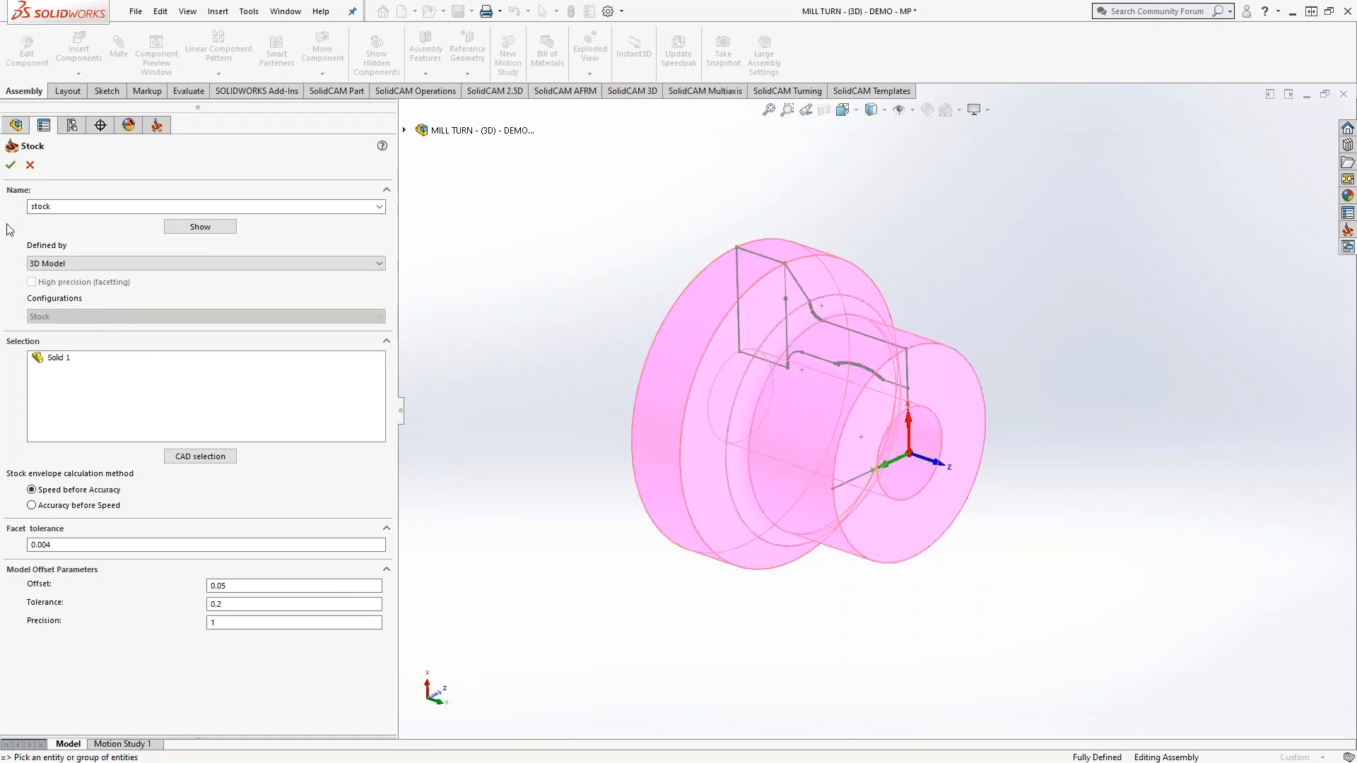
click(11, 166)
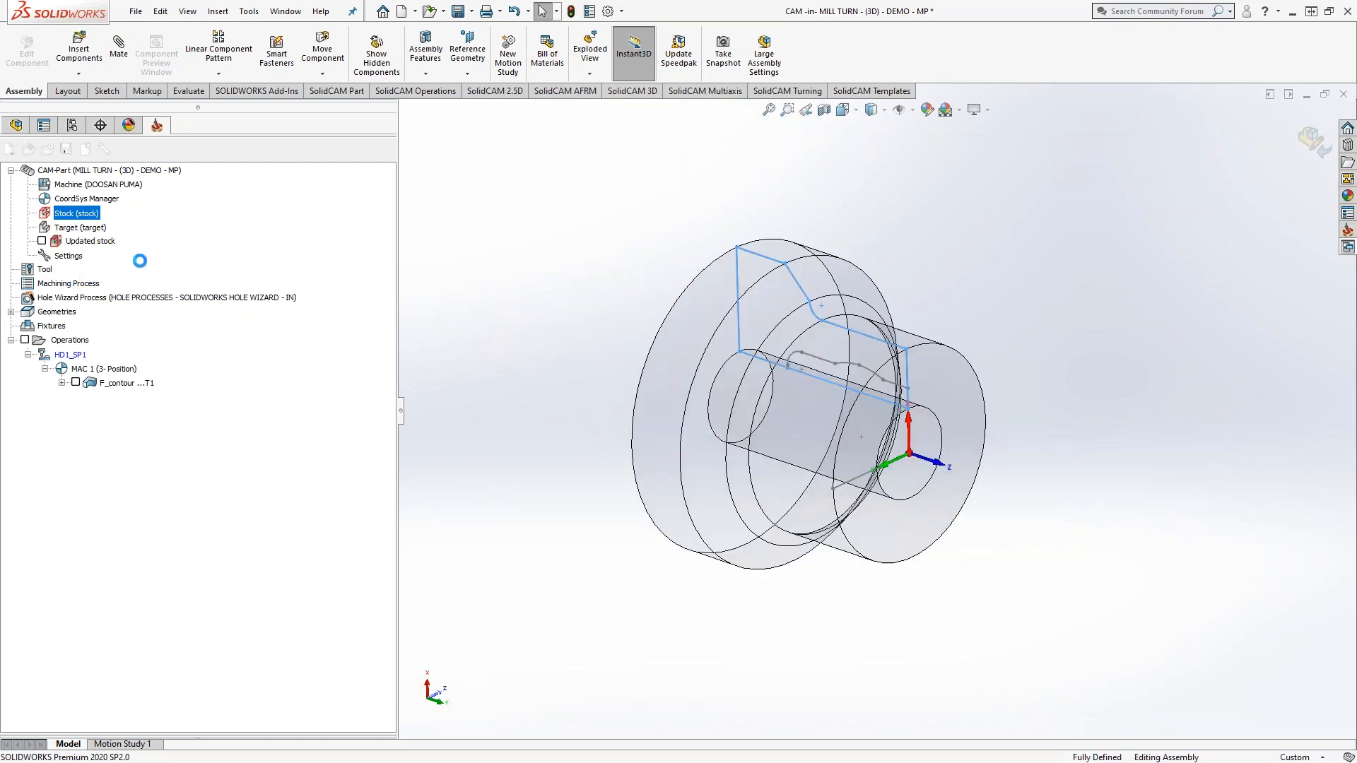
Redefine the target by unselecting its solid and picking the finished part's solid from the Default configuration.
click(92, 228)
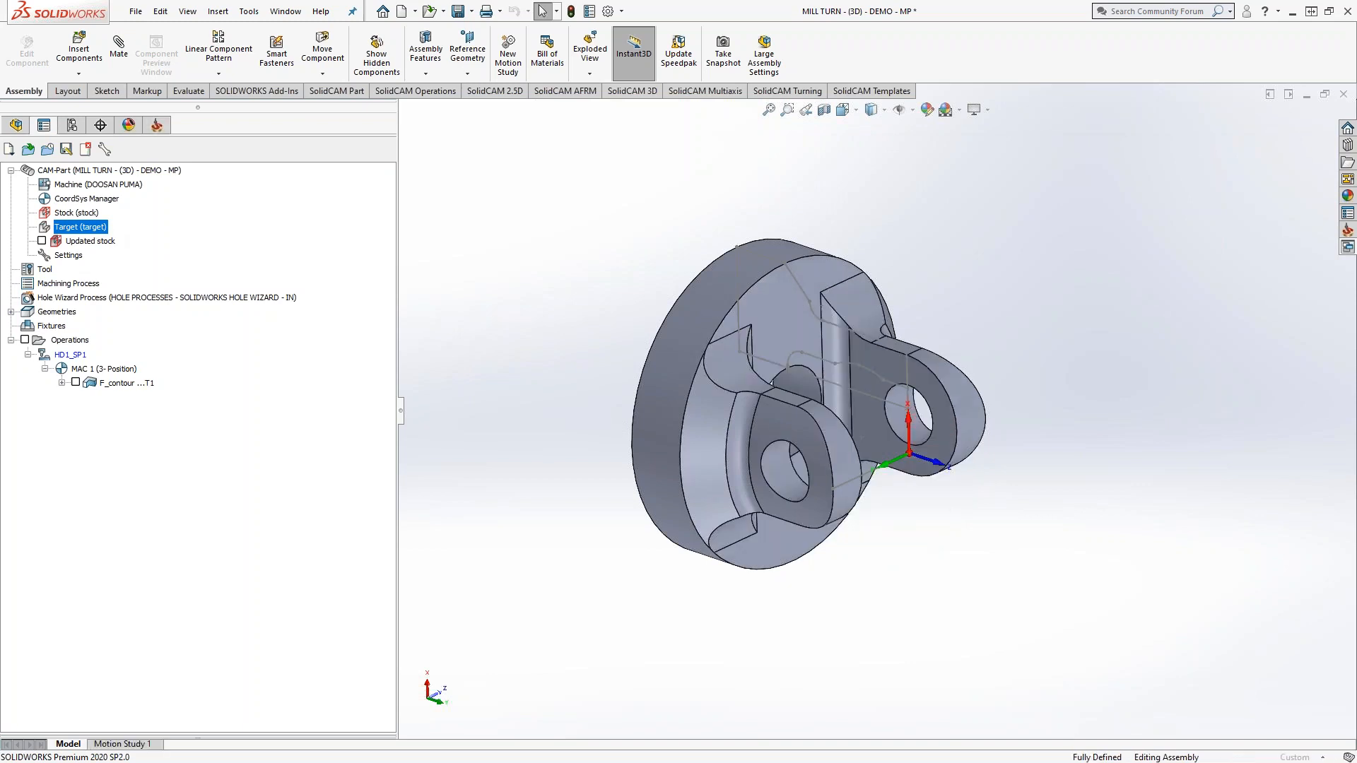
click(52, 314)
right_click(54, 318)
click(69, 322)
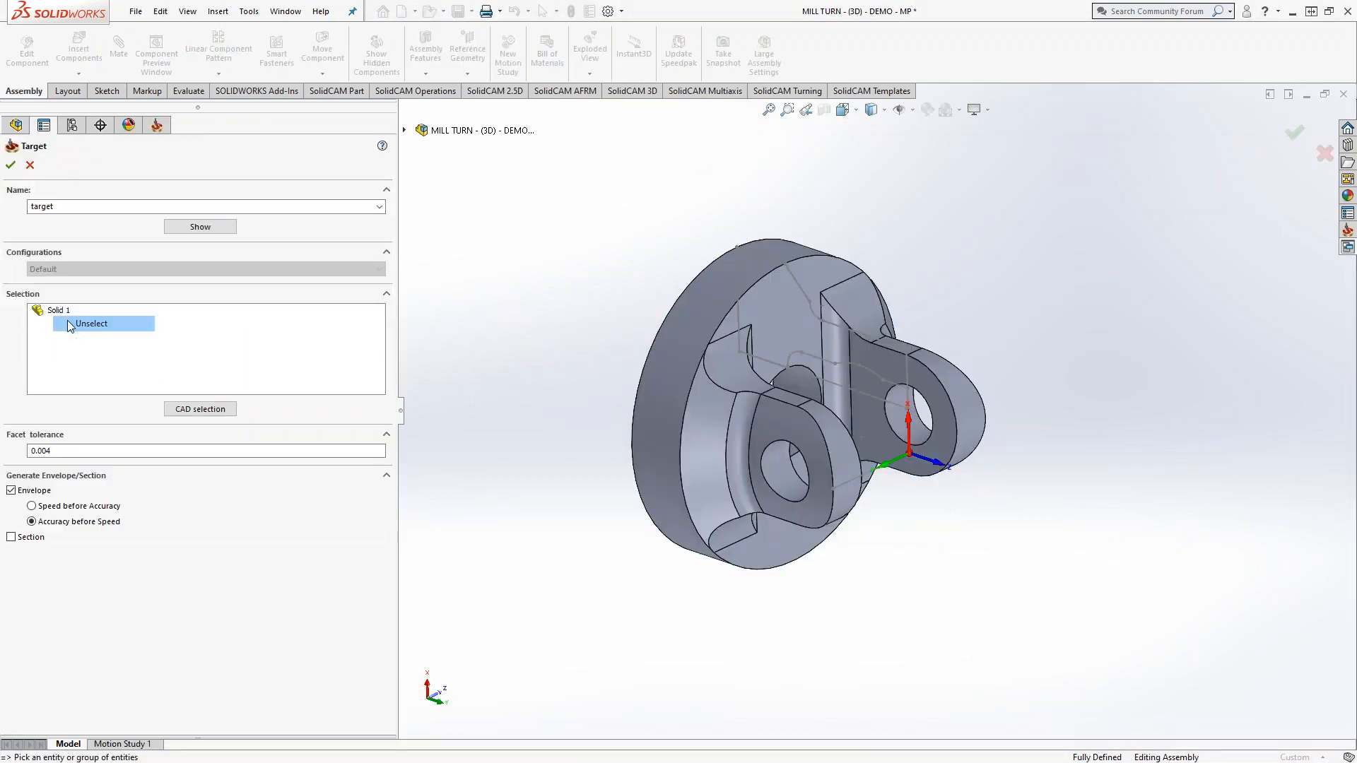
click(73, 271)
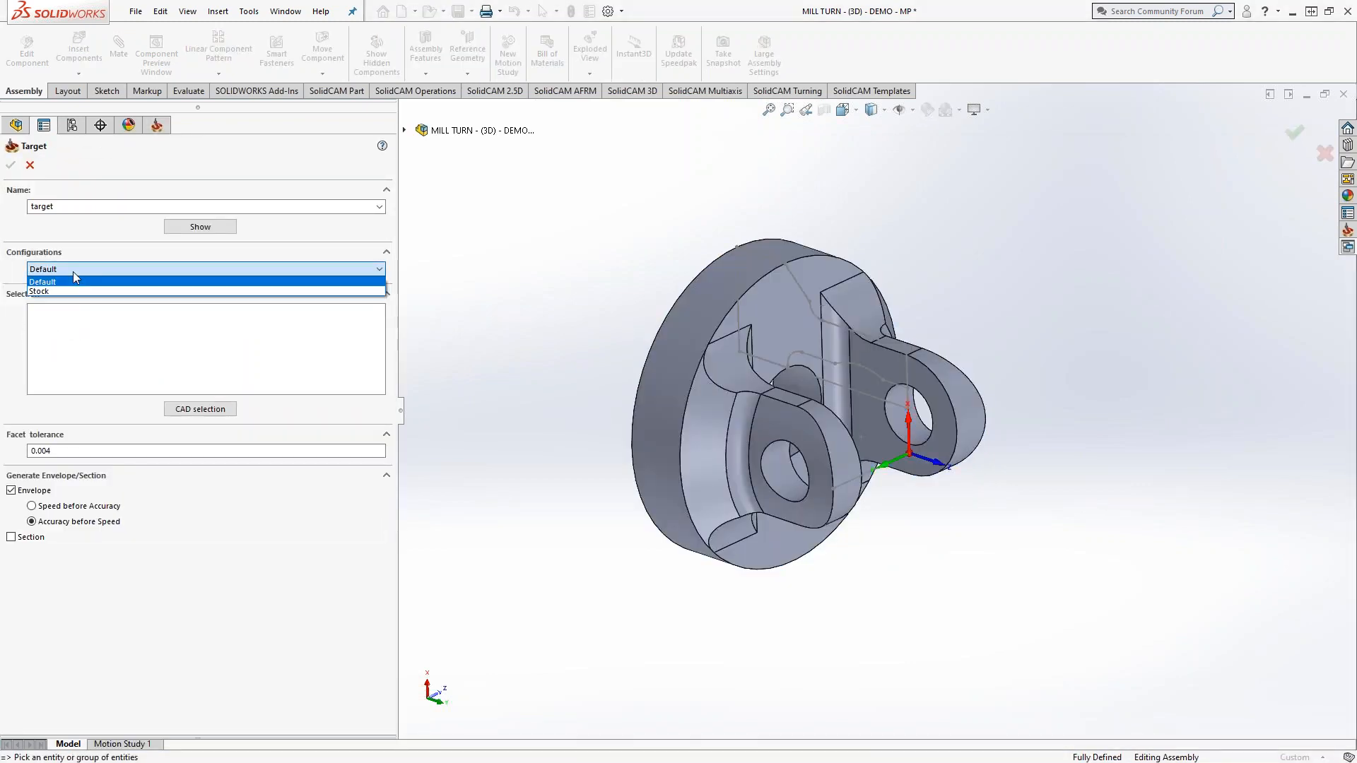
click(55, 283)
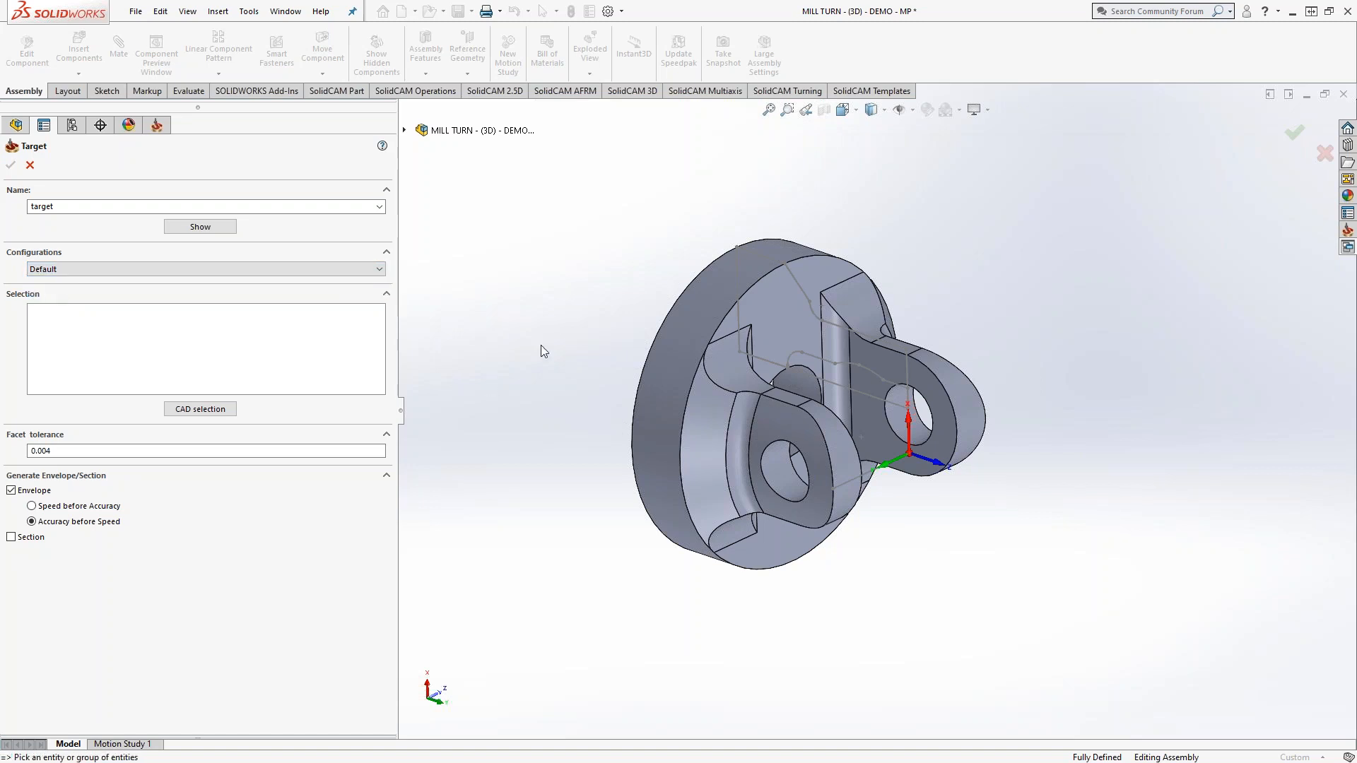
middle_drag(560, 358, 573, 370)
click(671, 383)
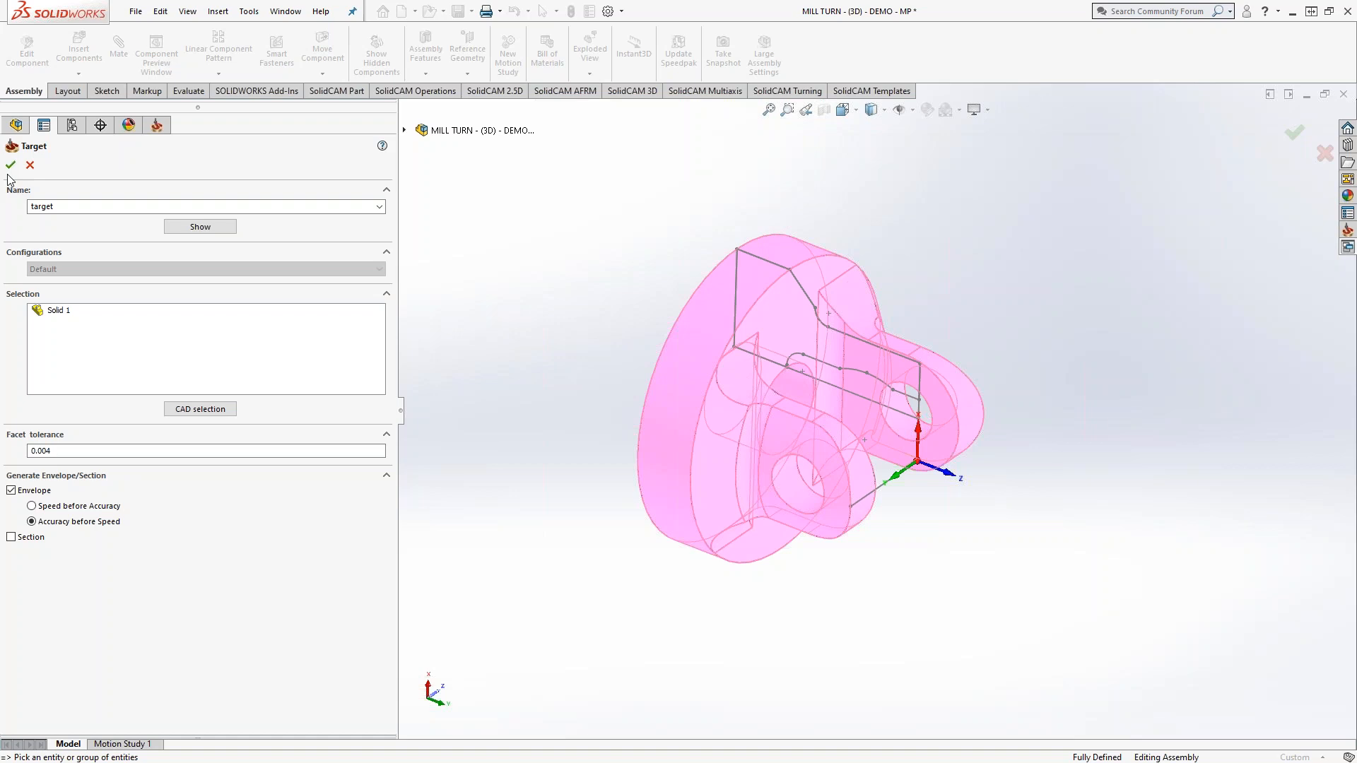
click(10, 165)
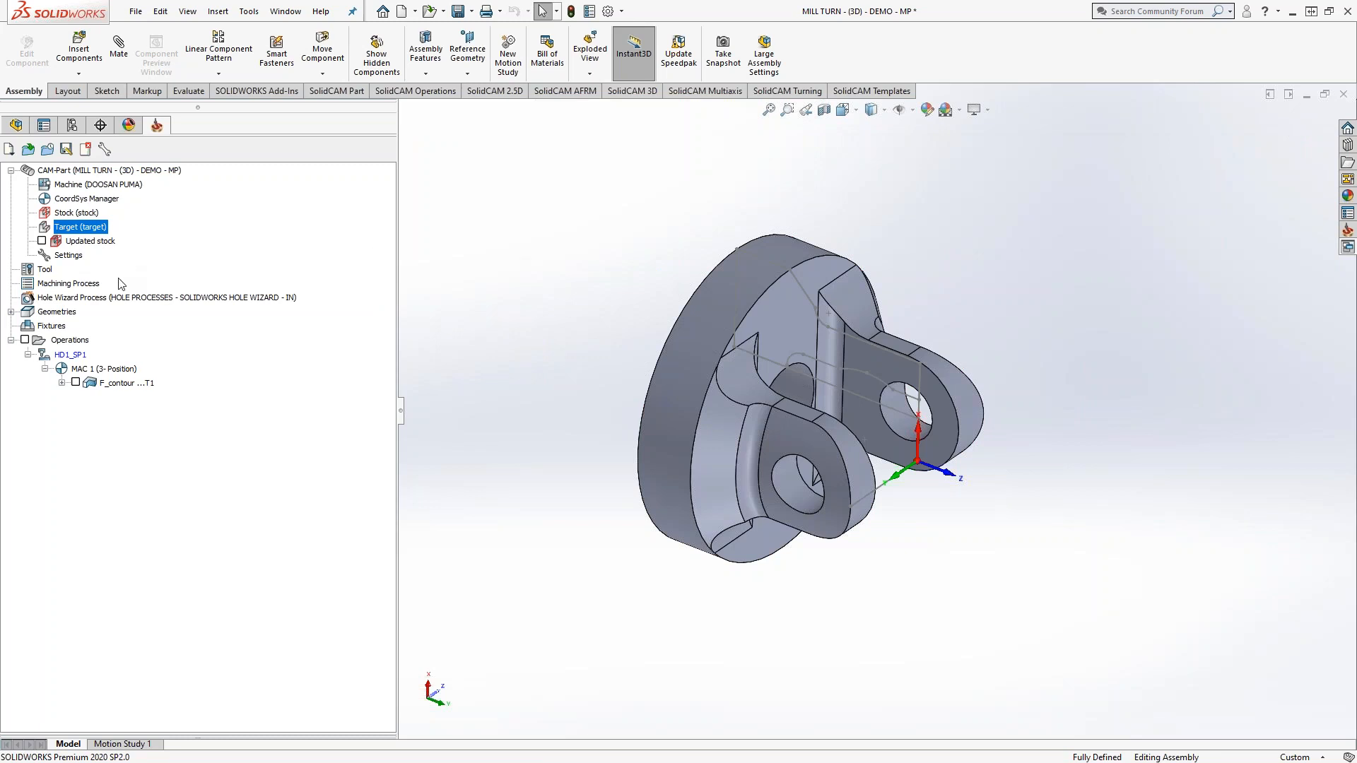
Display the updated stock and set the stock definition's model offset to 0.
click(42, 241)
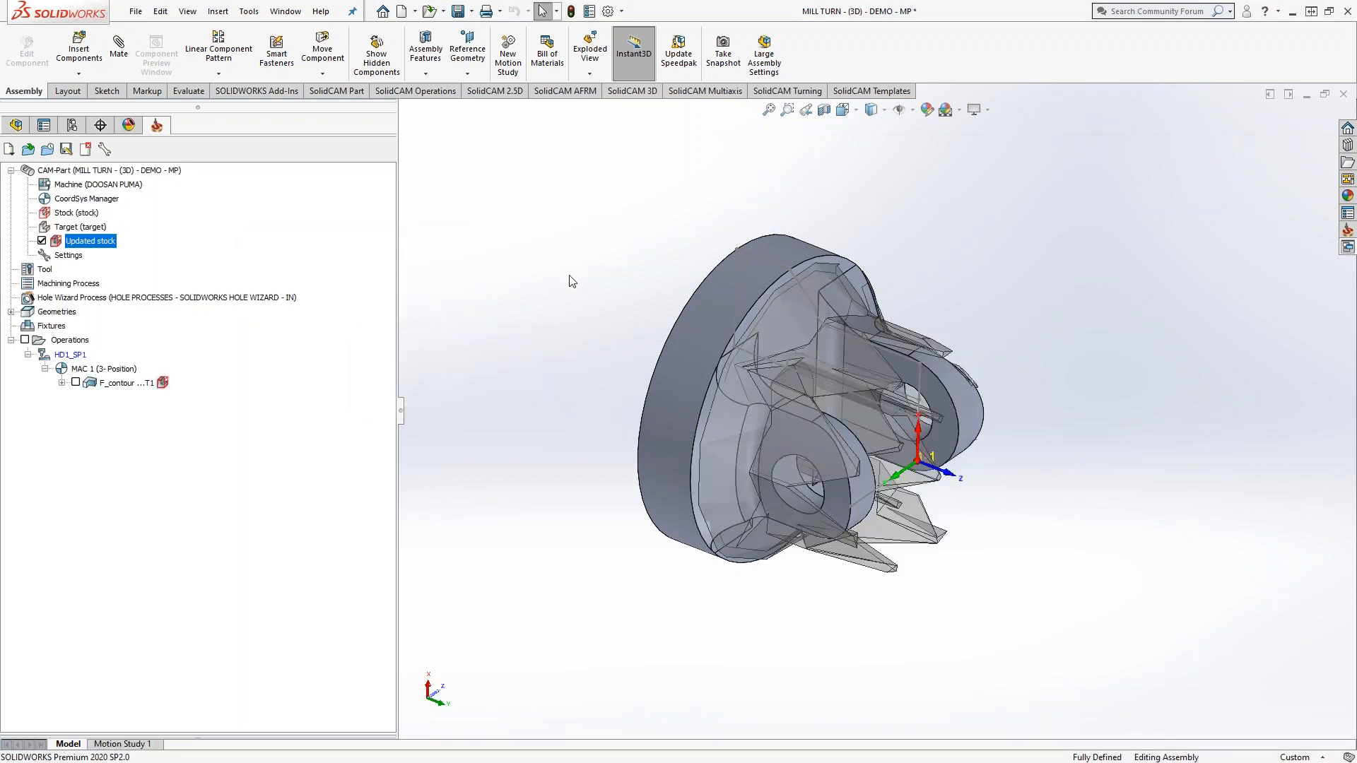
click(77, 212)
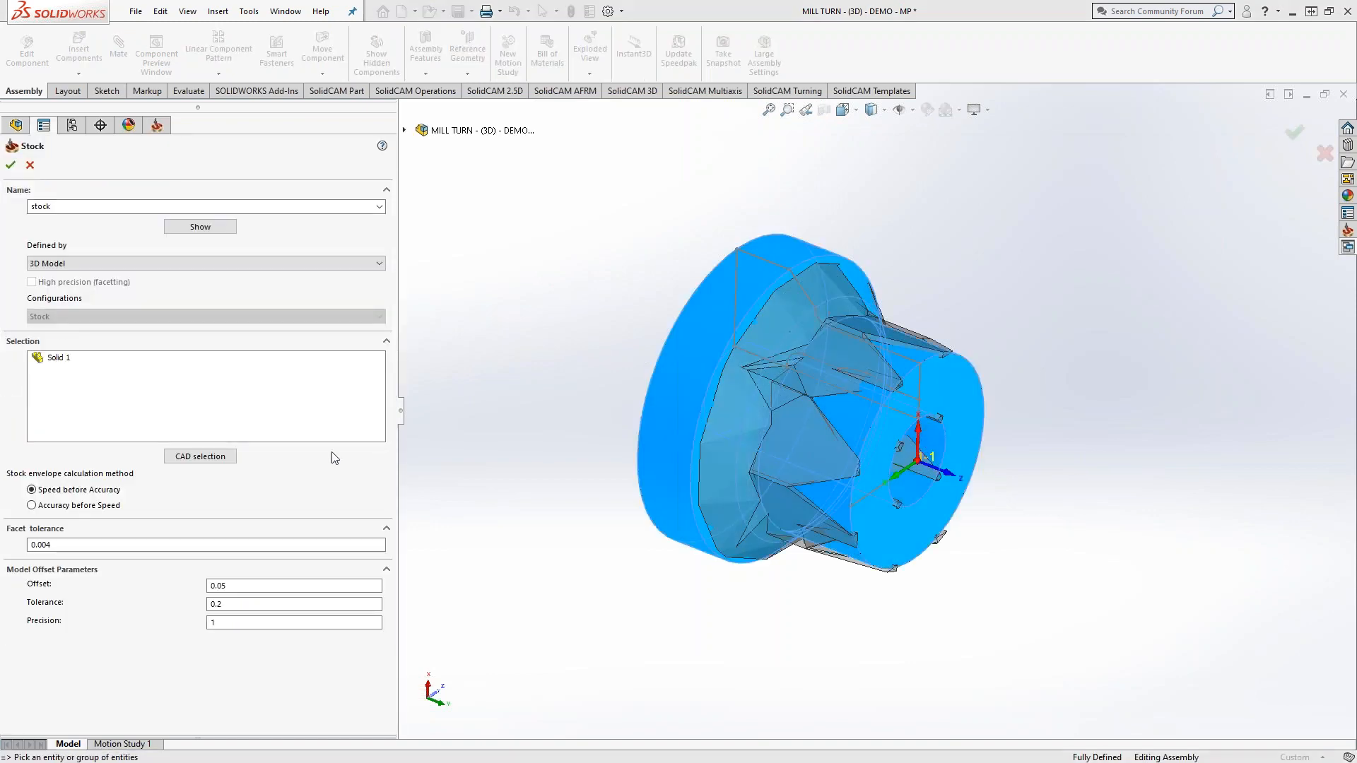
double_click(256, 585)
text(0)
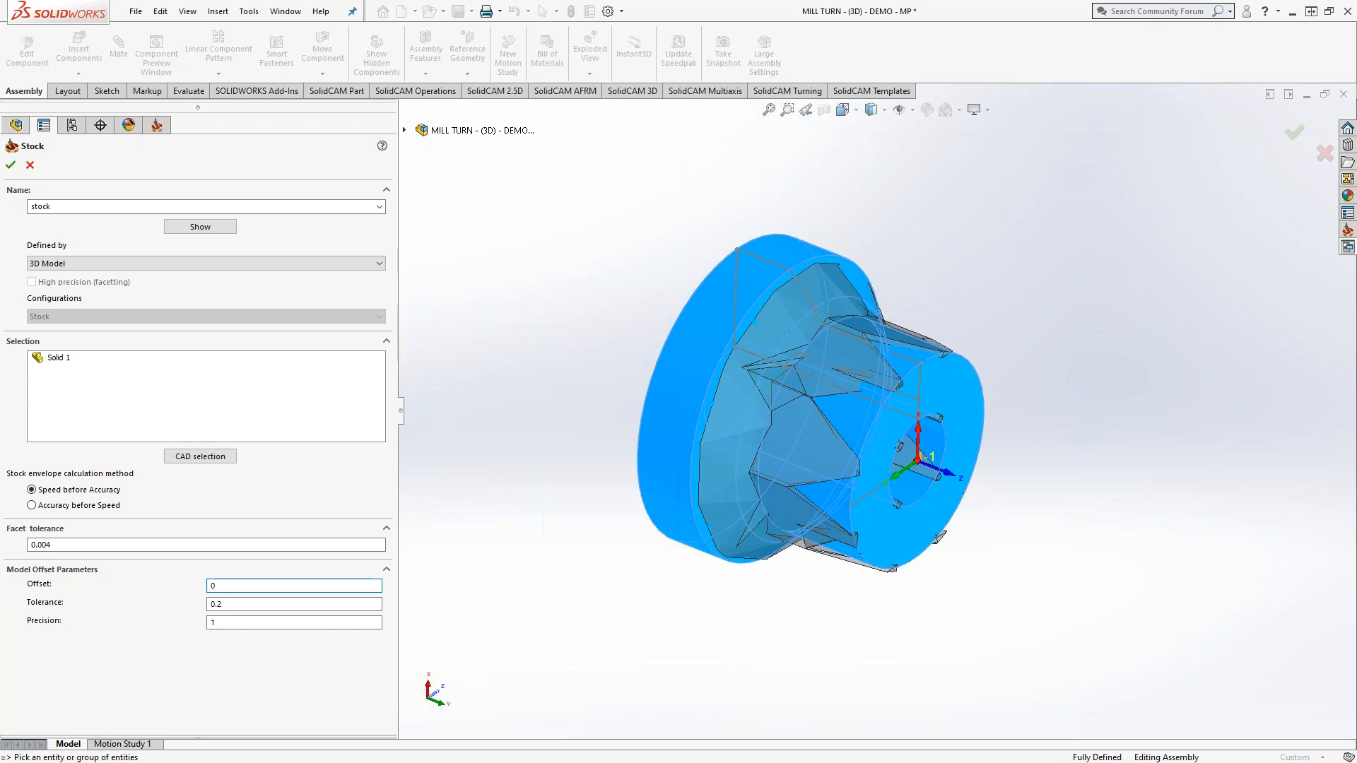
click(10, 165)
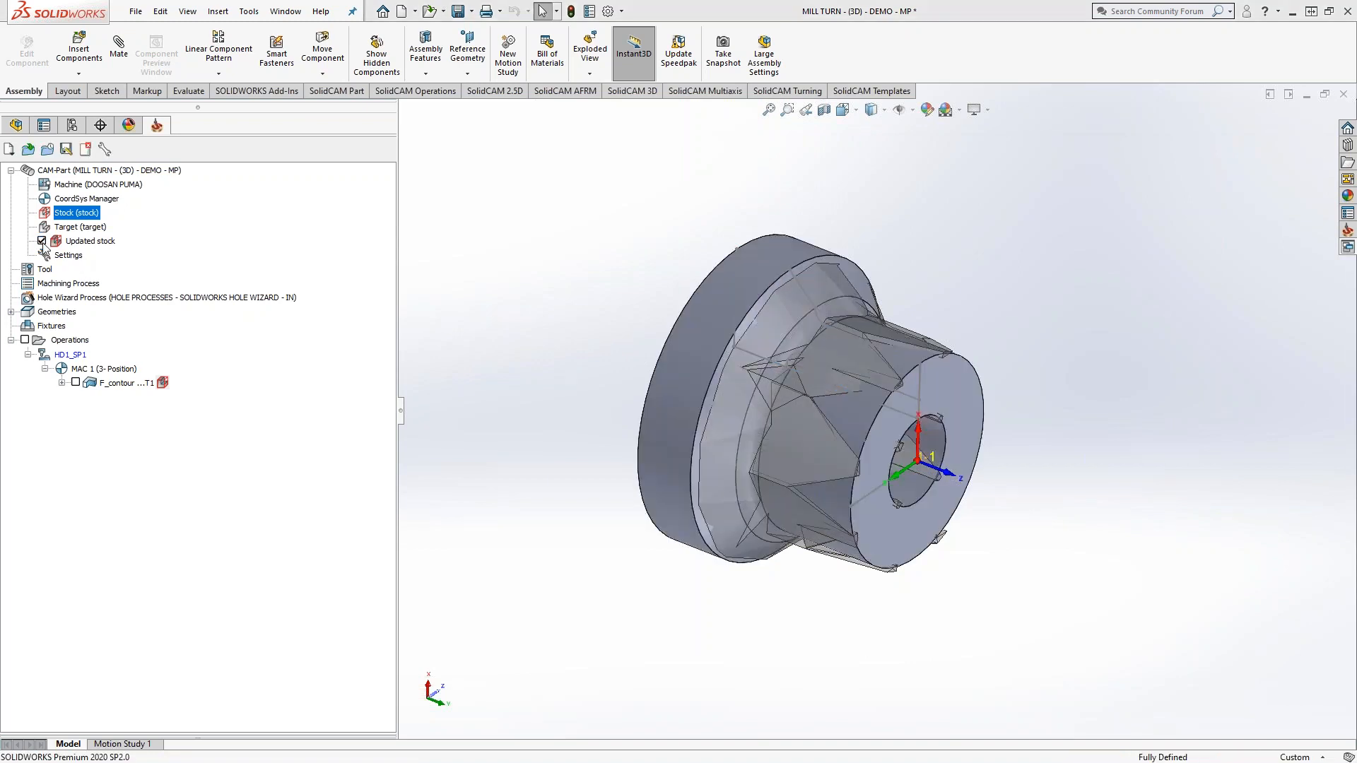
Clean up the CAM-part with all removal options selected, toggling the updated stock display before and after to check it.
click(42, 242)
click(42, 242)
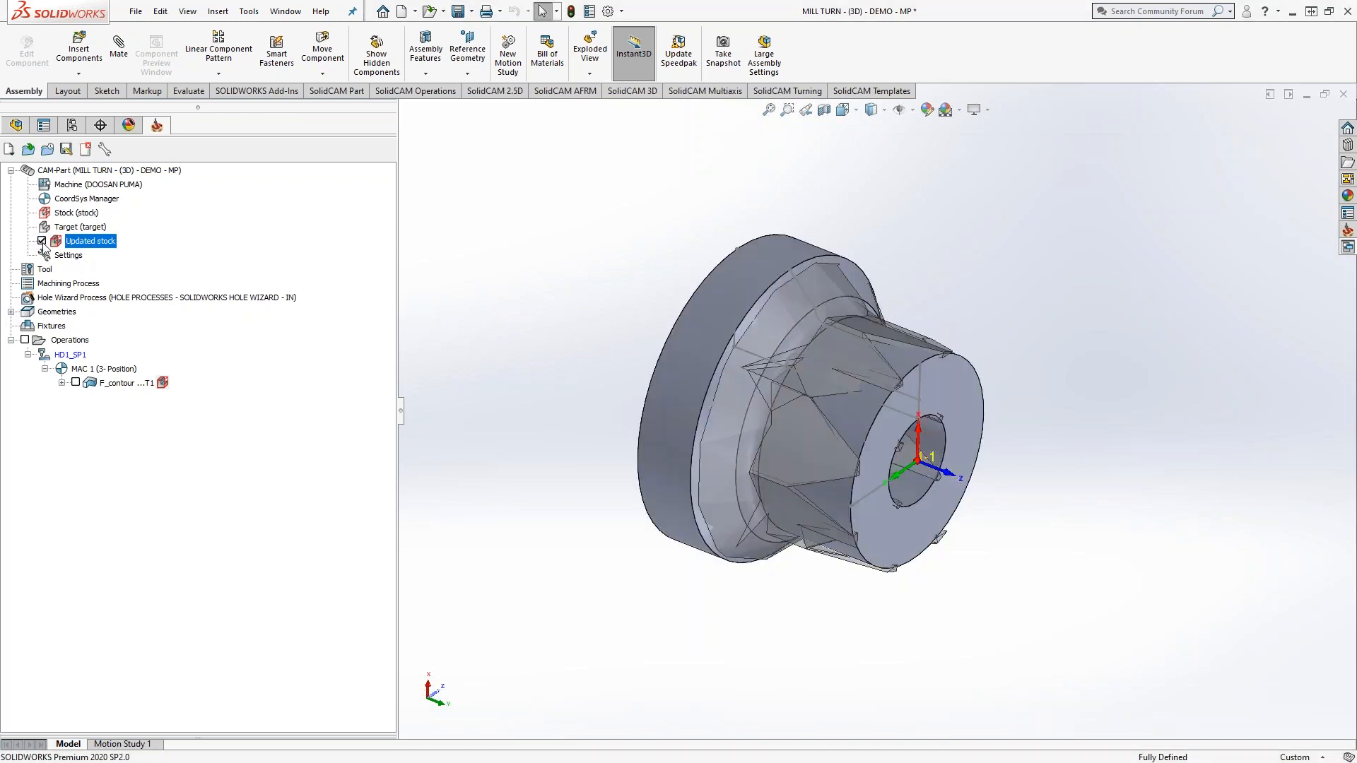
right_click(67, 171)
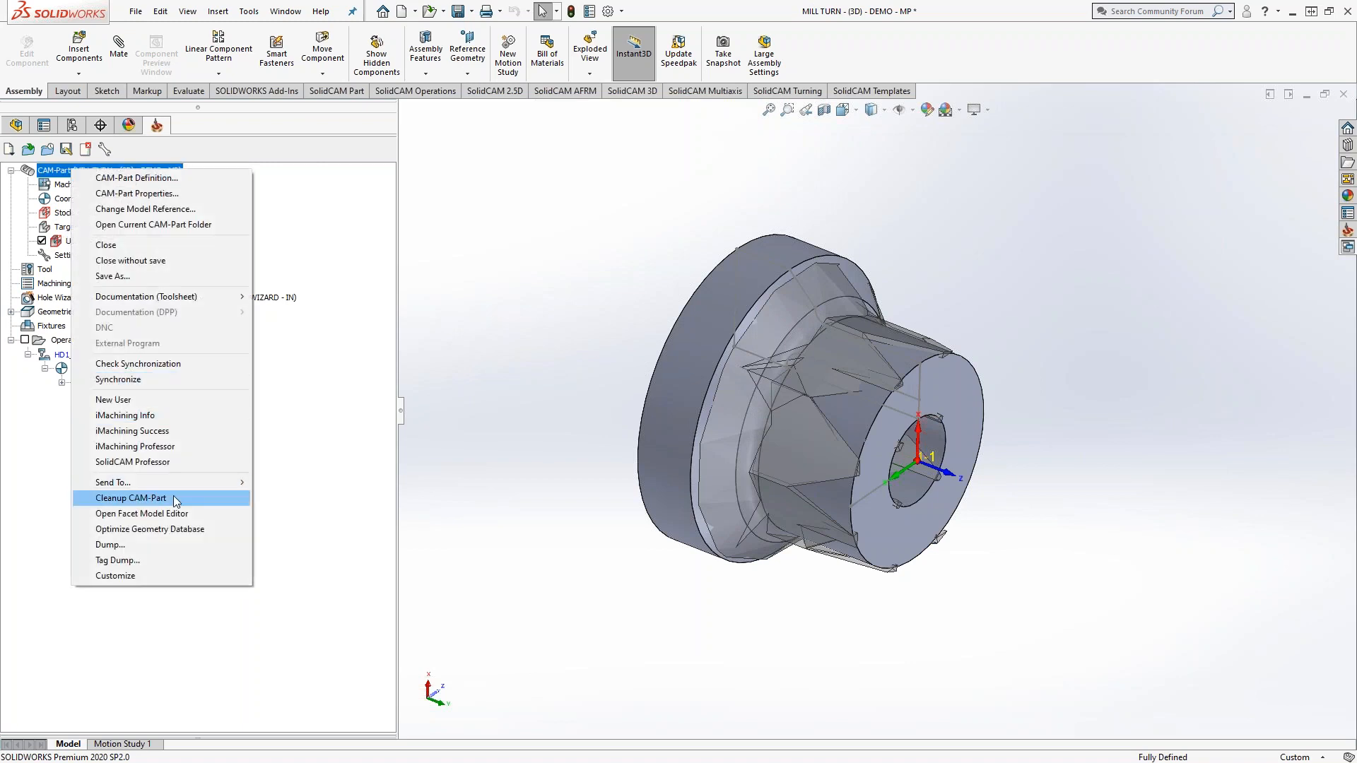
click(171, 497)
click(573, 477)
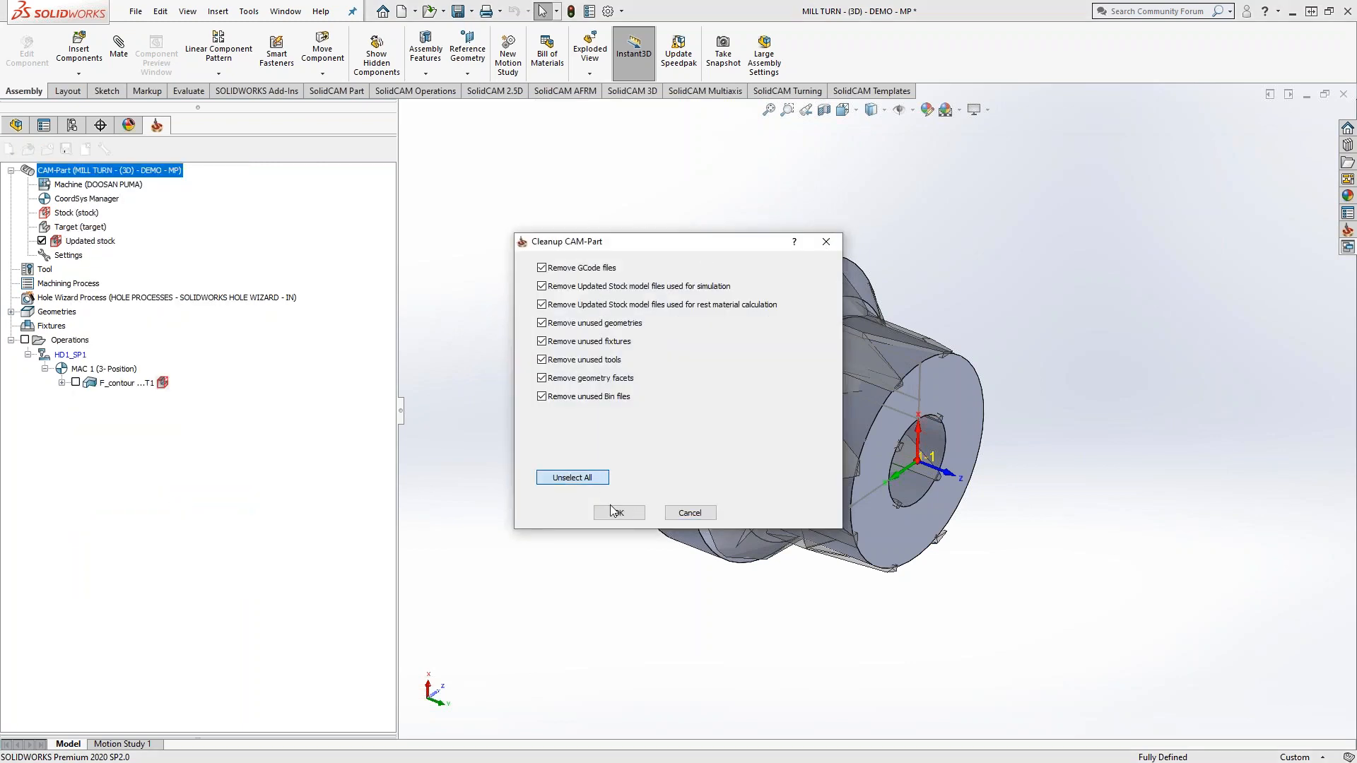
click(617, 513)
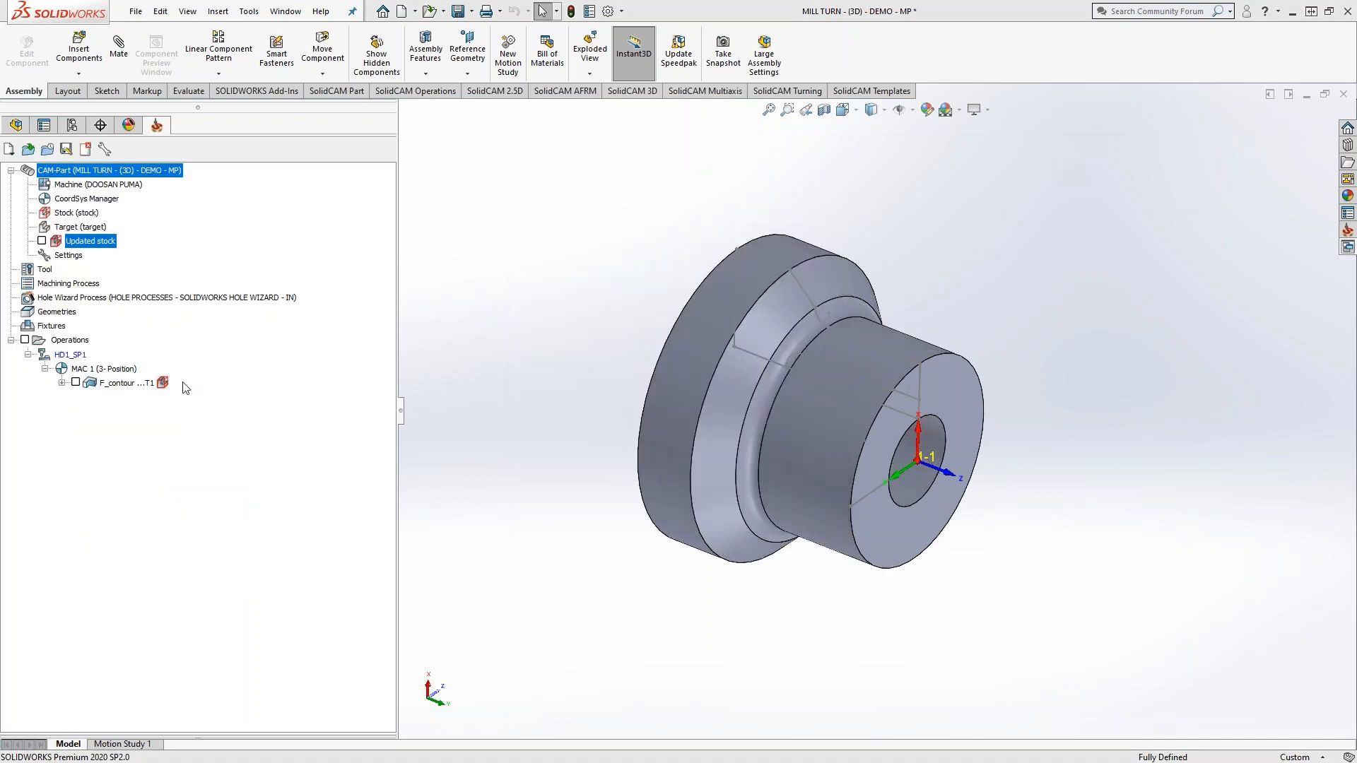
click(41, 242)
click(41, 242)
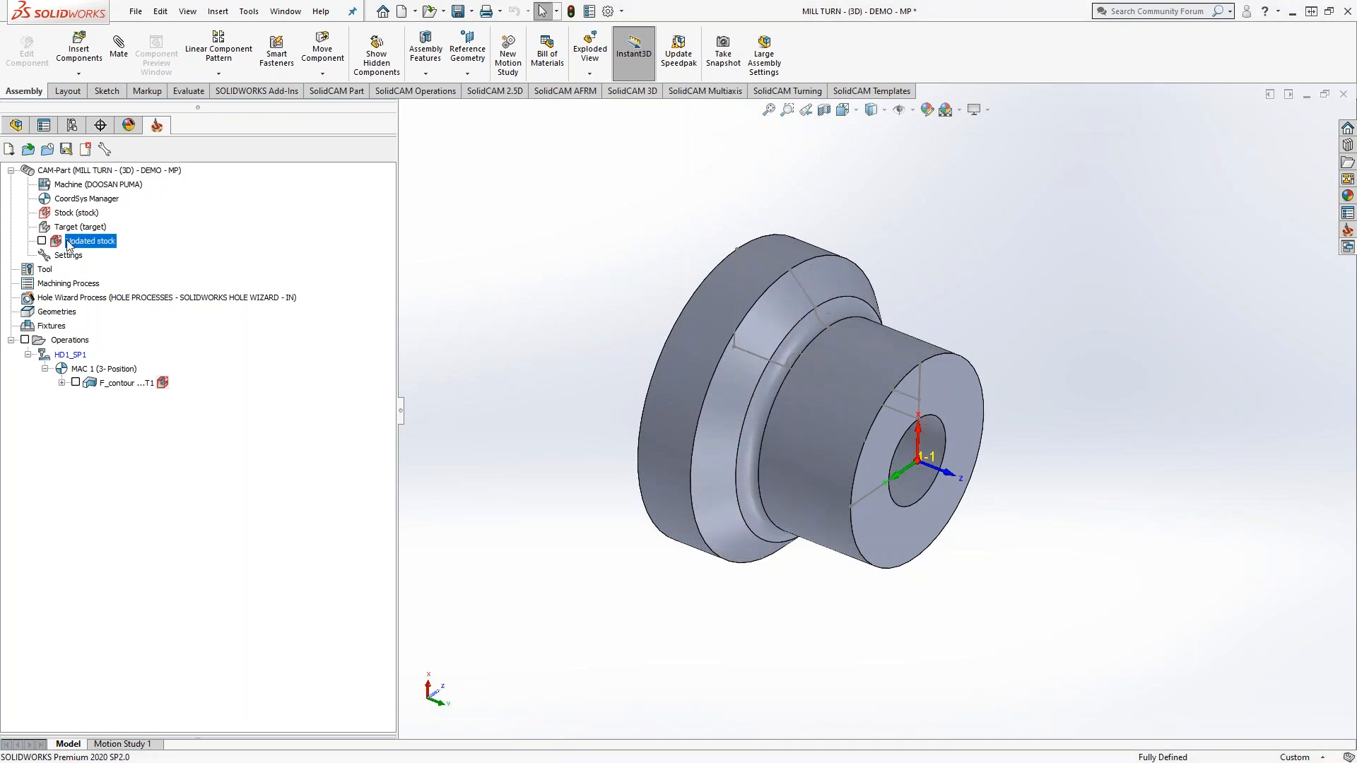
Redefine the stock as a cylinder relative to the model, enclosing the turned solid.
double_click(58, 213)
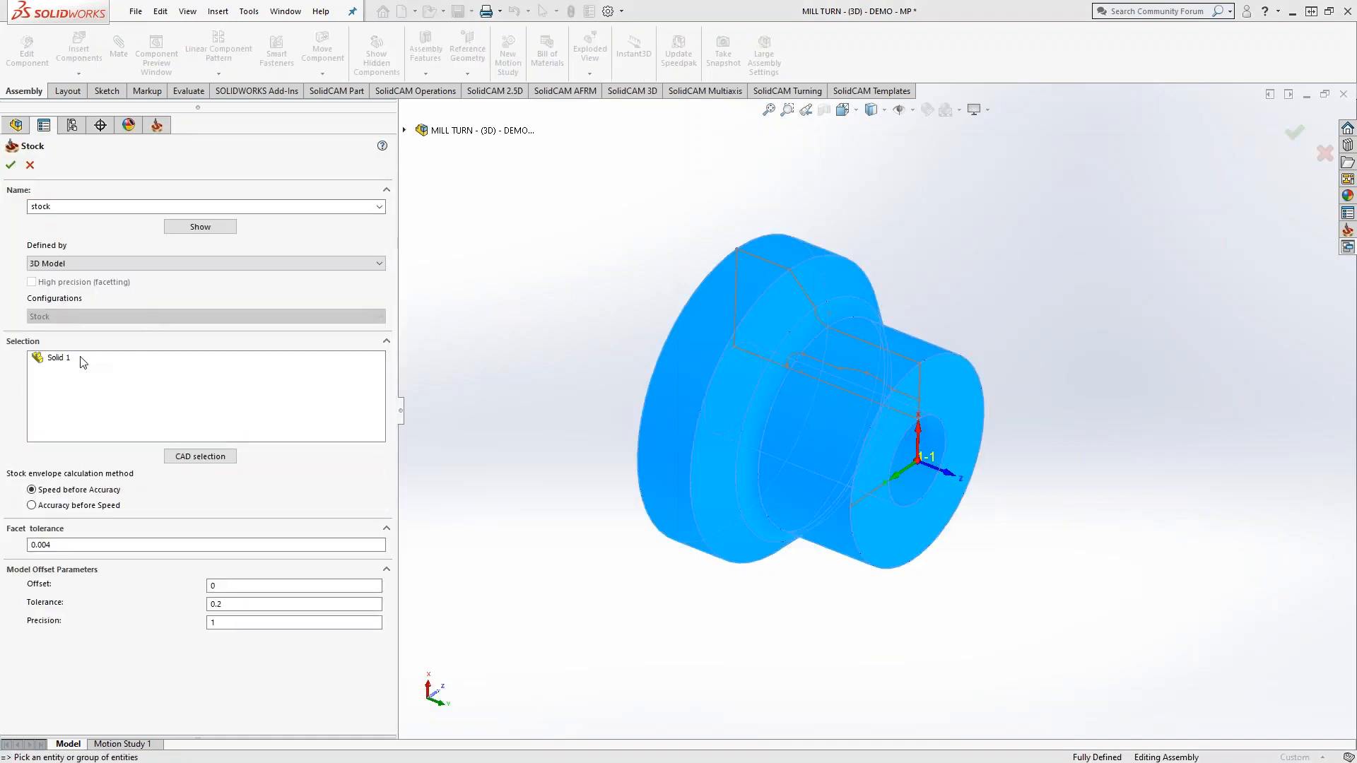
click(120, 263)
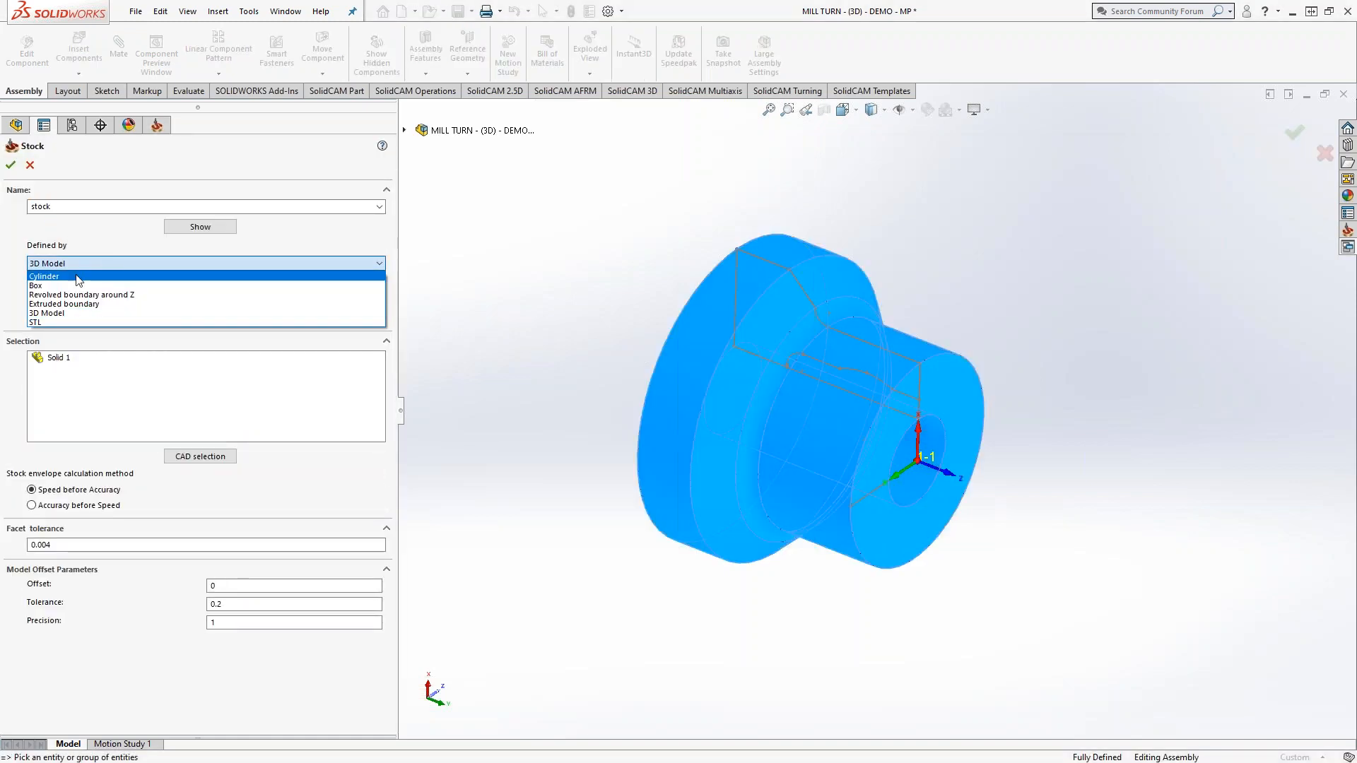
click(78, 280)
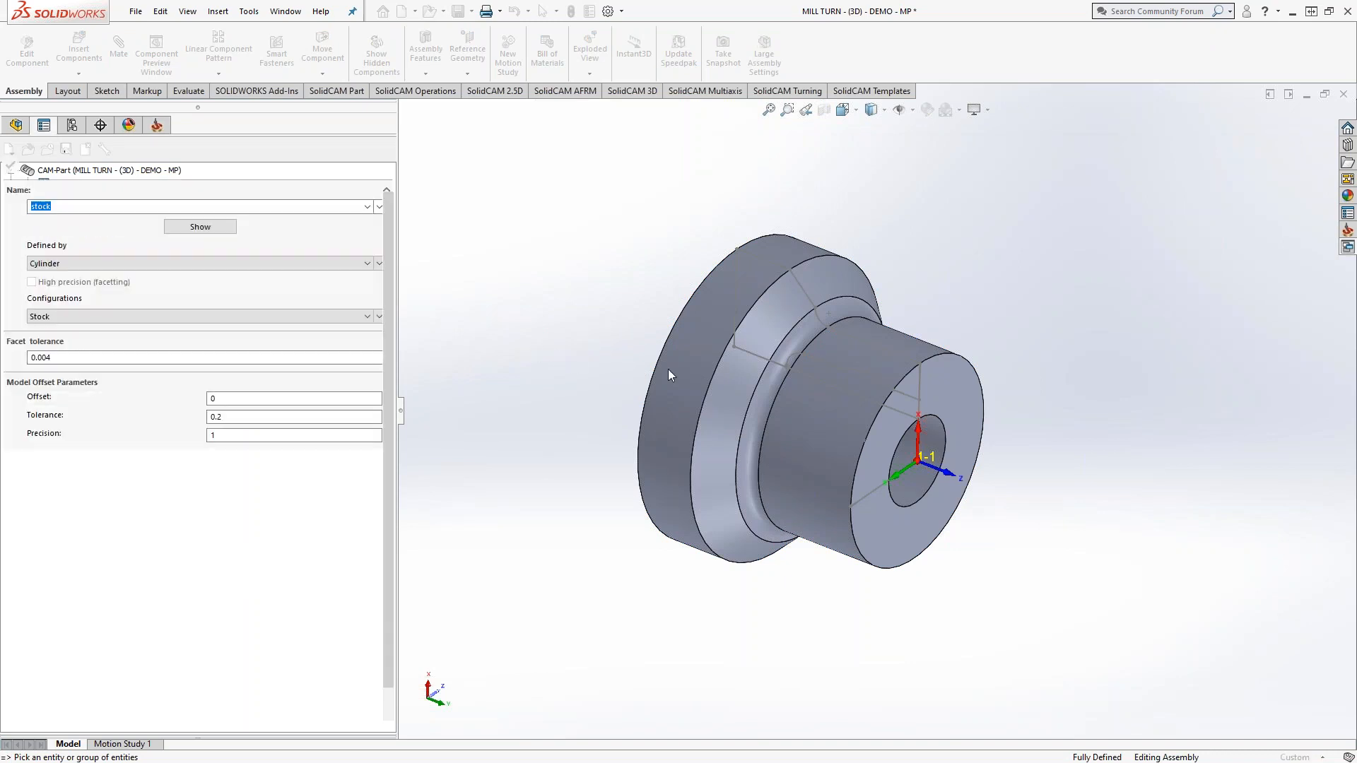
click(673, 371)
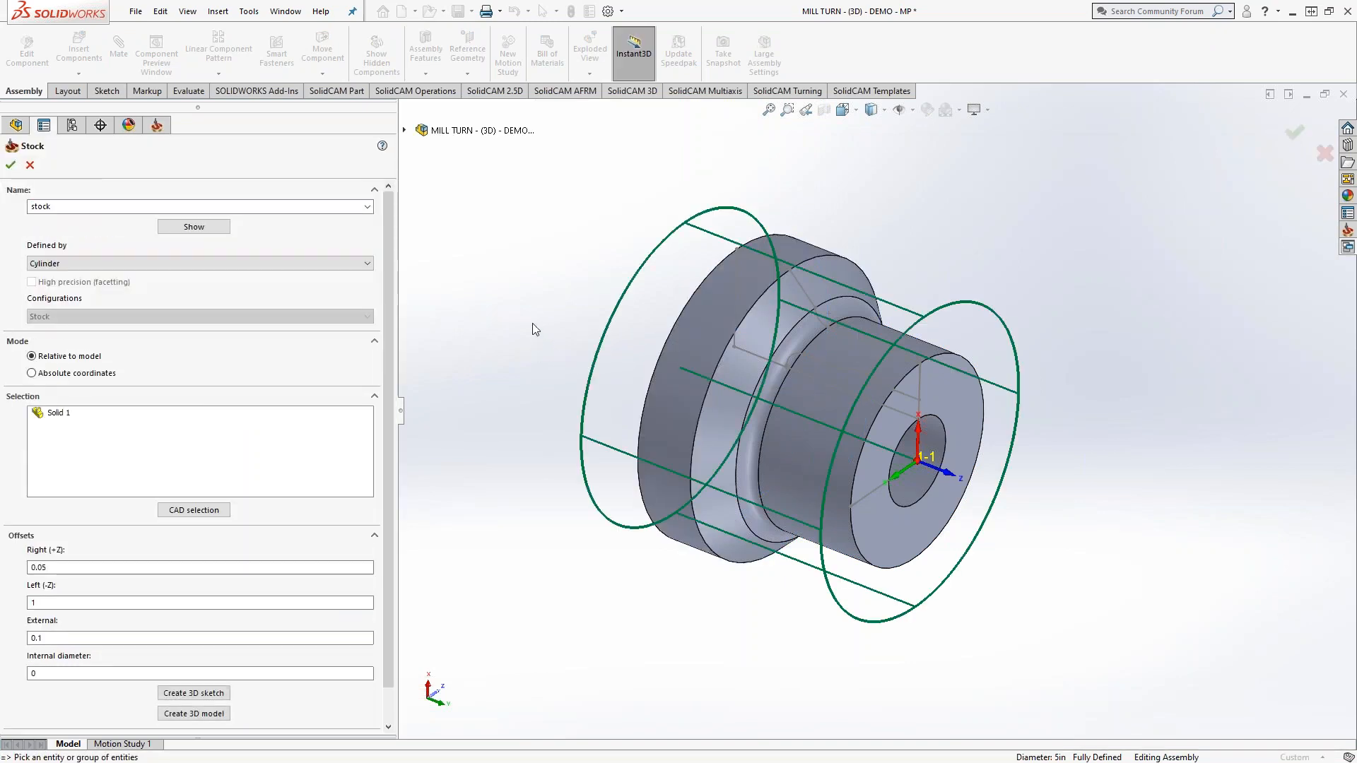
click(11, 166)
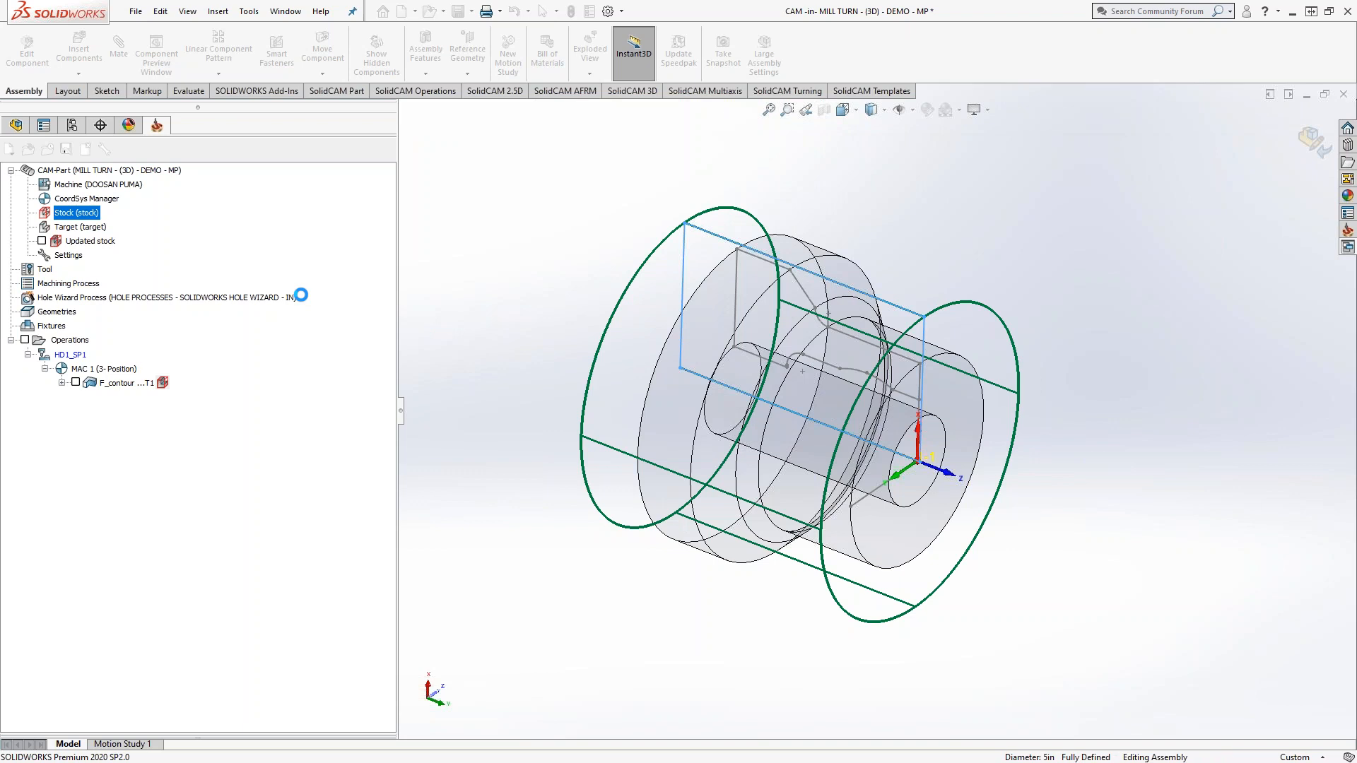
Clean up the CAM-part with all removal options selected after the cylinder stock change.
right_click(39, 174)
click(124, 497)
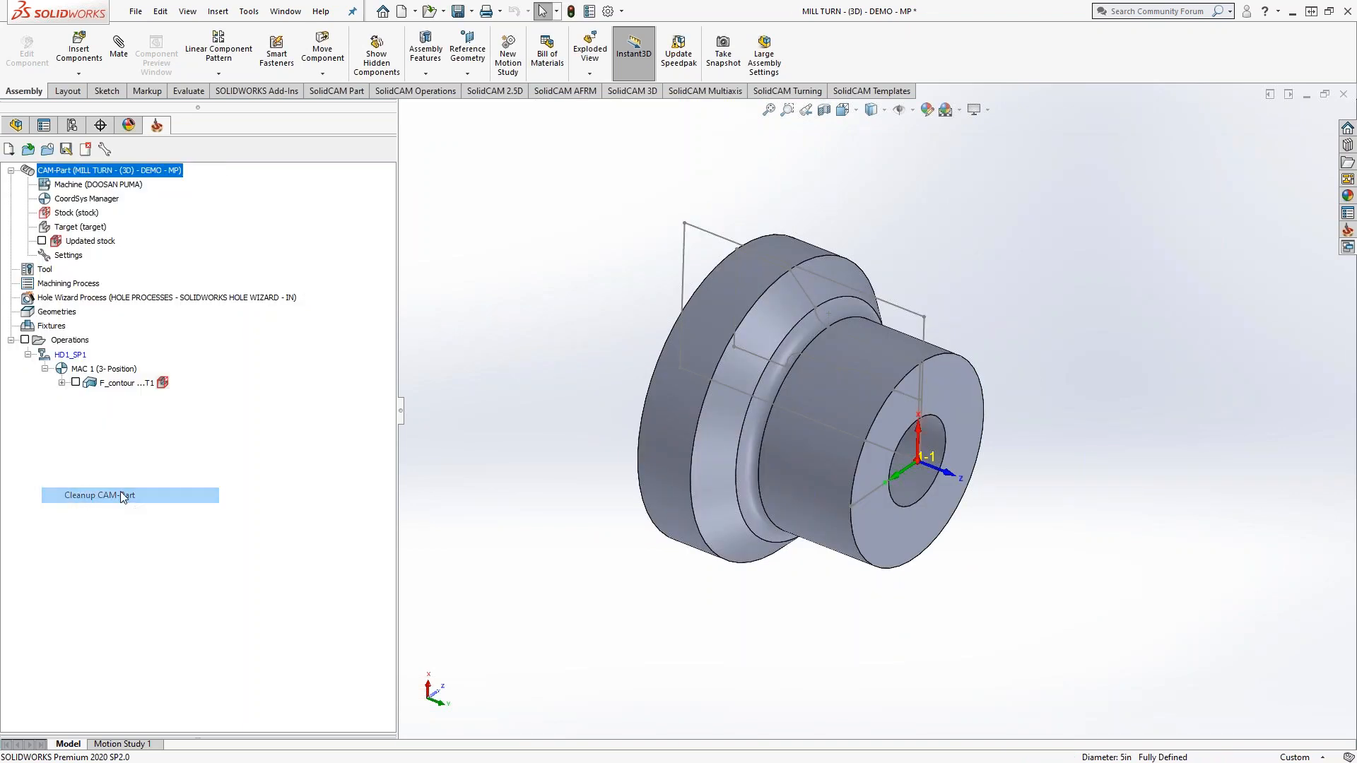
click(584, 480)
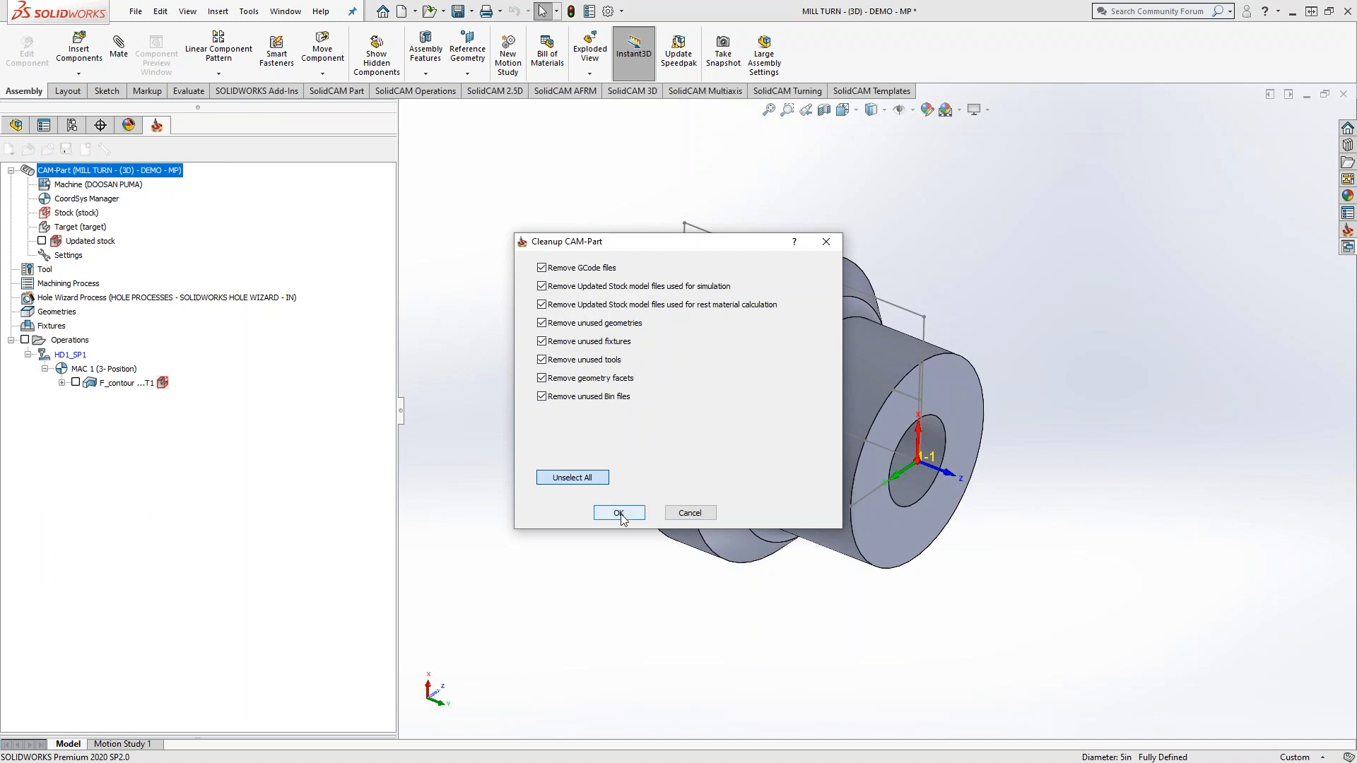
click(619, 514)
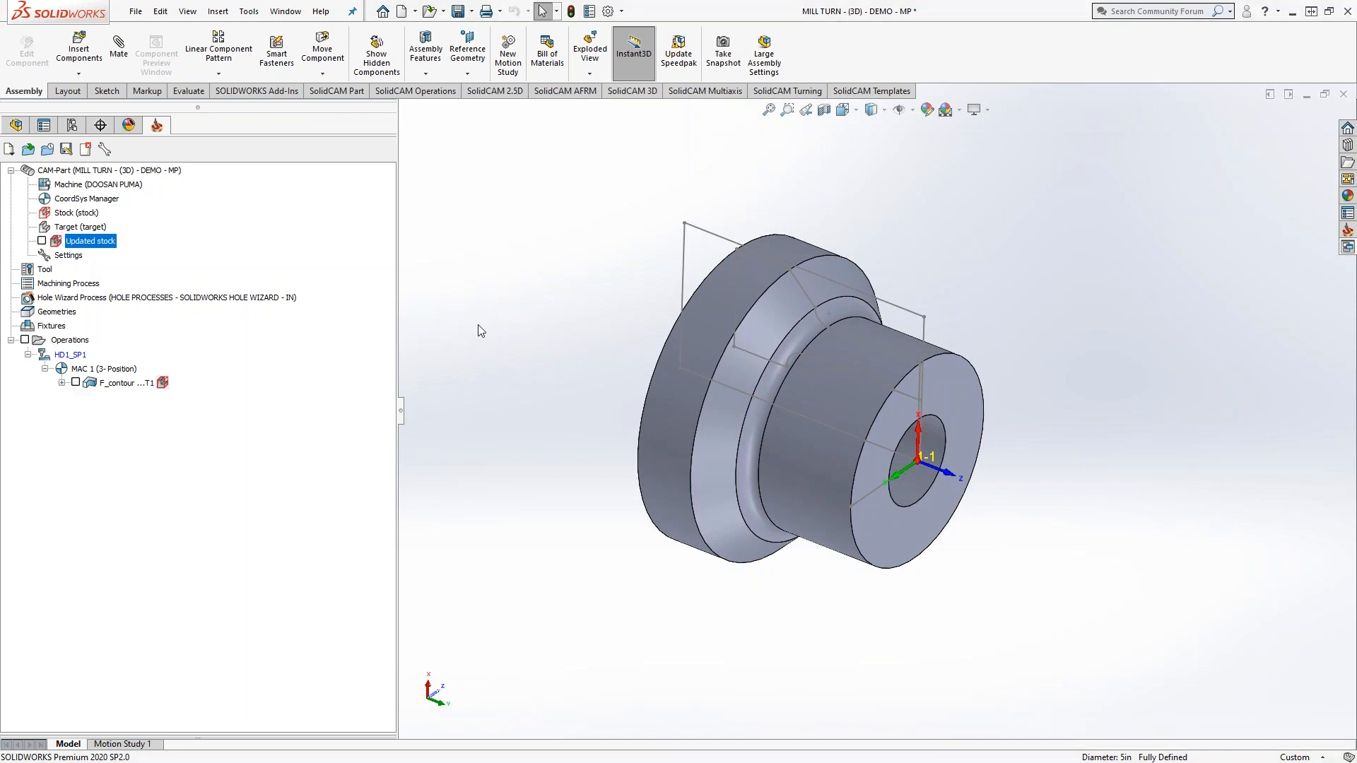
Review the cylinder stock definition around the part and close it without changes.
scroll(567, 304, up, 2)
middle_drag(568, 294, 589, 286)
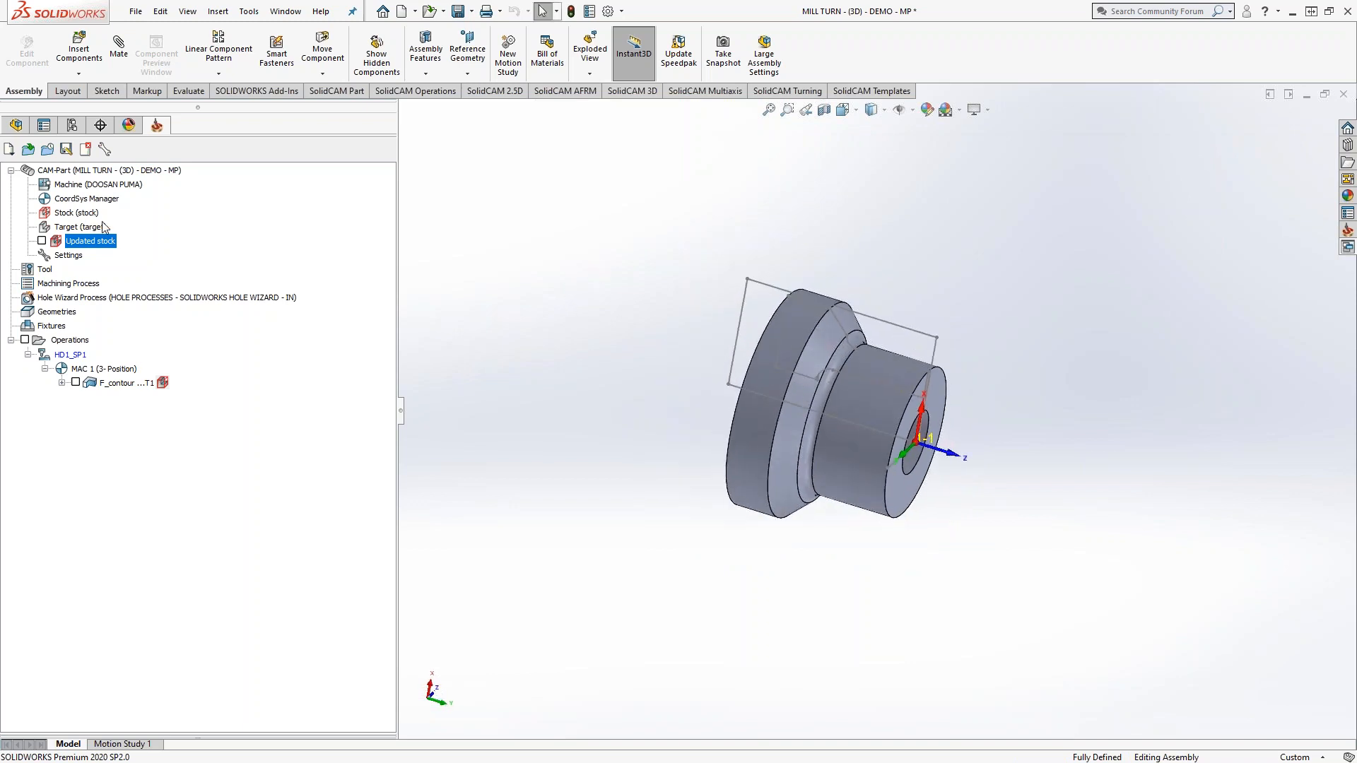
click(70, 213)
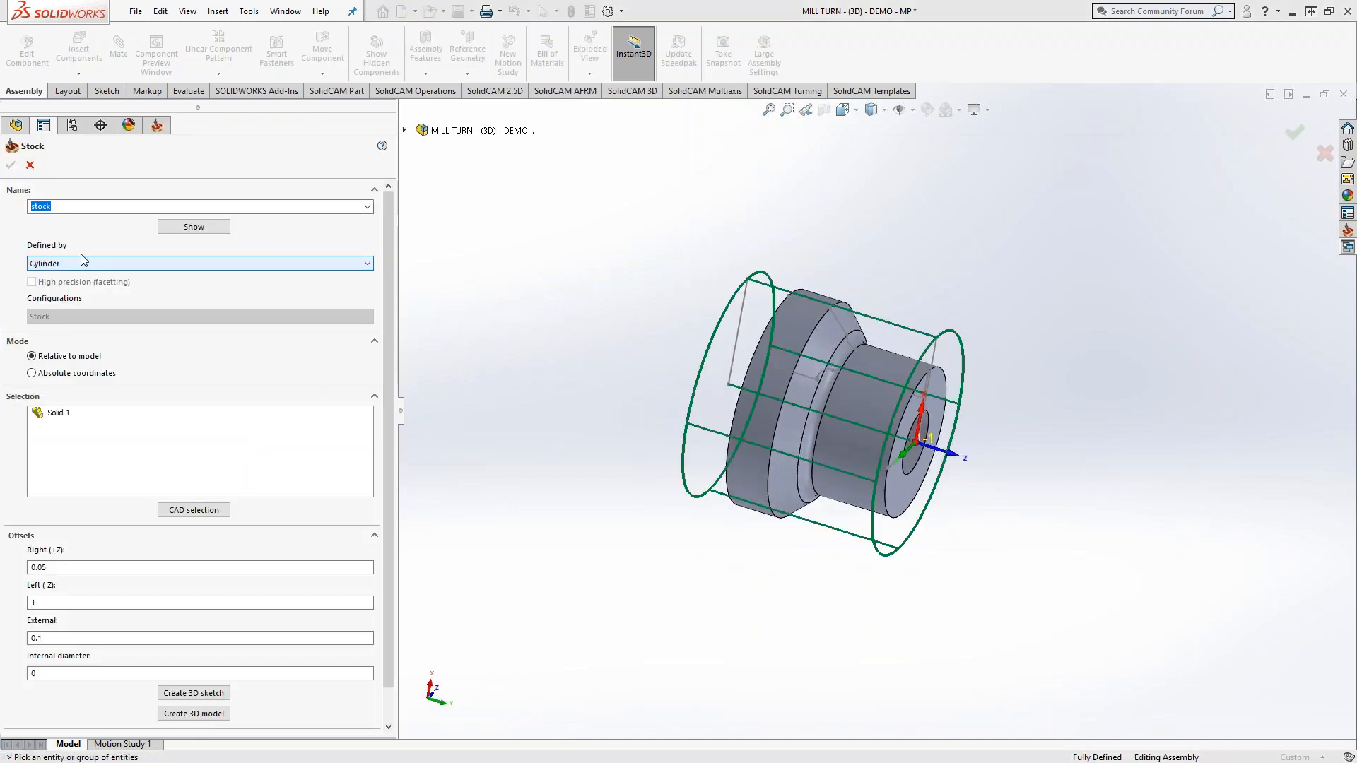
click(30, 165)
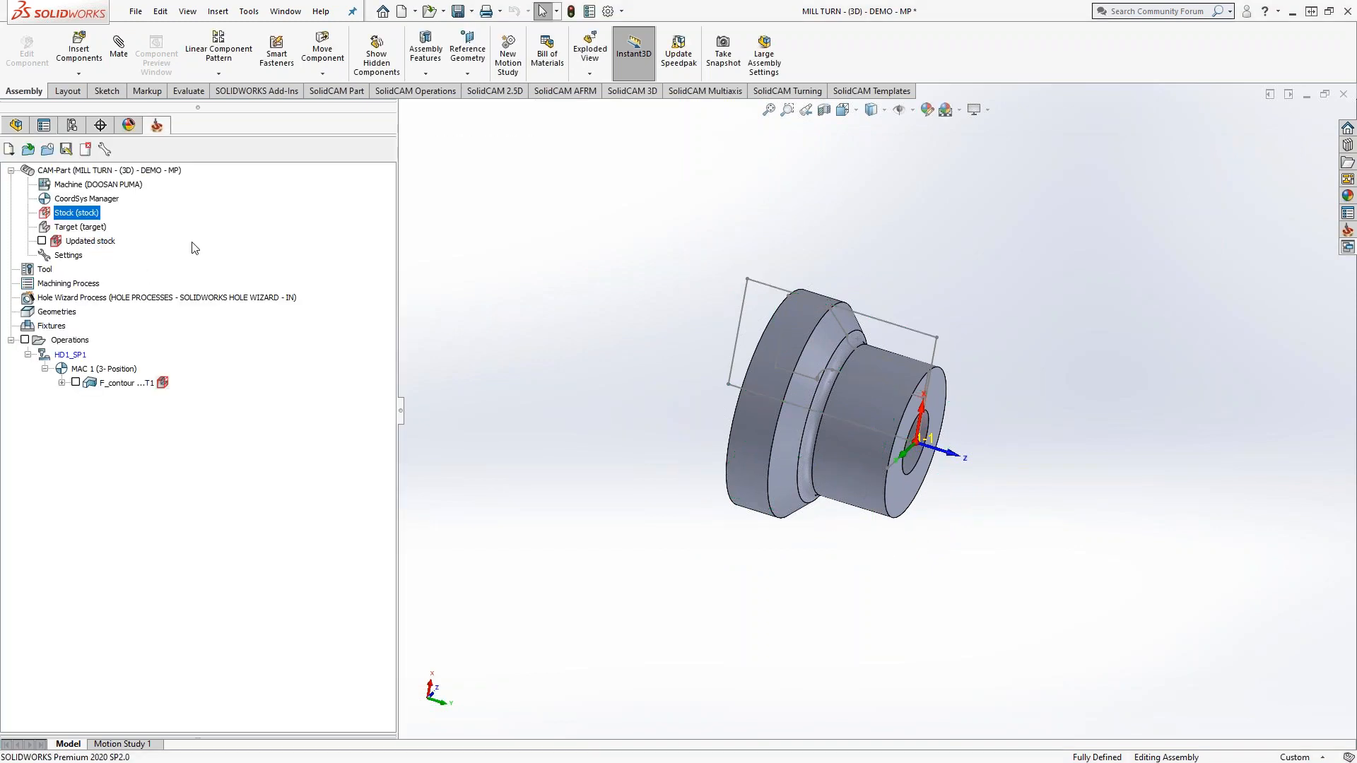
Display the updated stock based on the cylinder, compare it with the part, and hide it again.
click(43, 245)
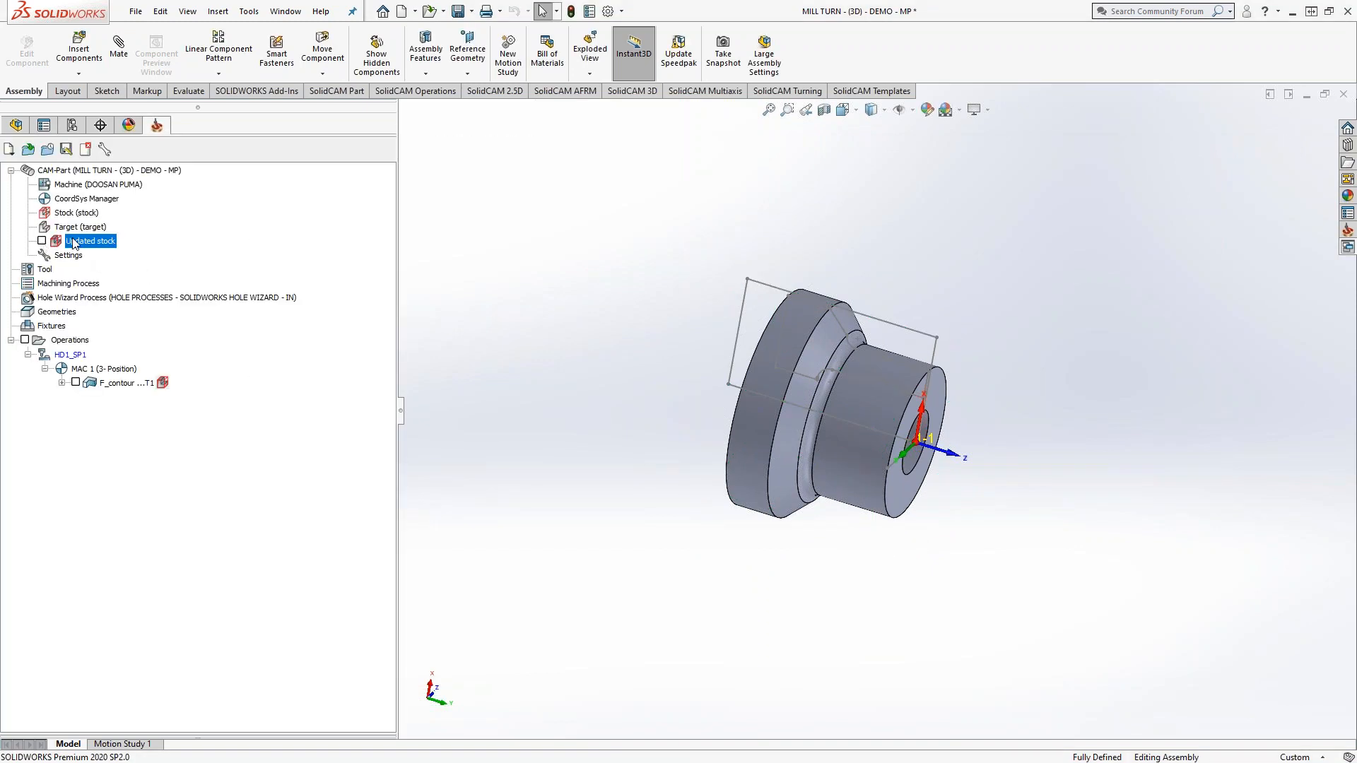
right_click(75, 244)
click(193, 215)
click(42, 241)
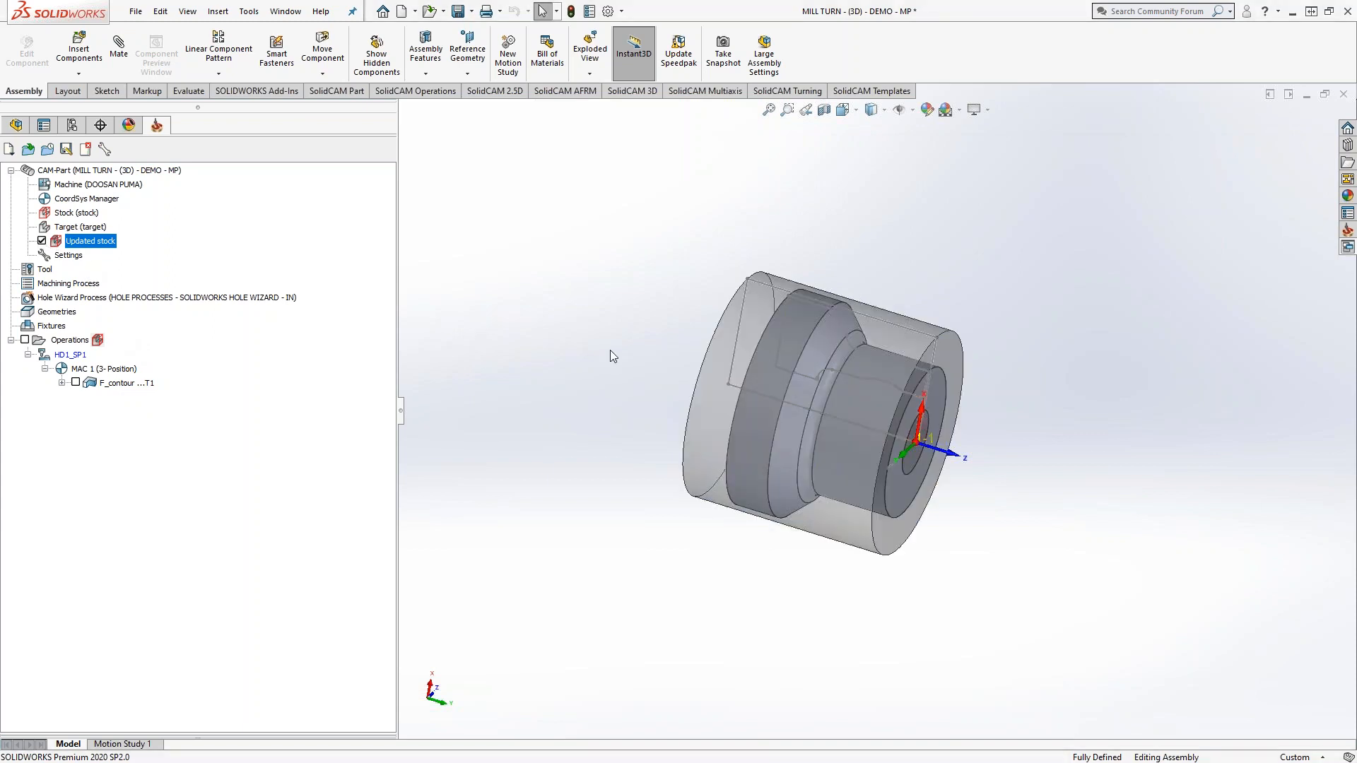
click(42, 241)
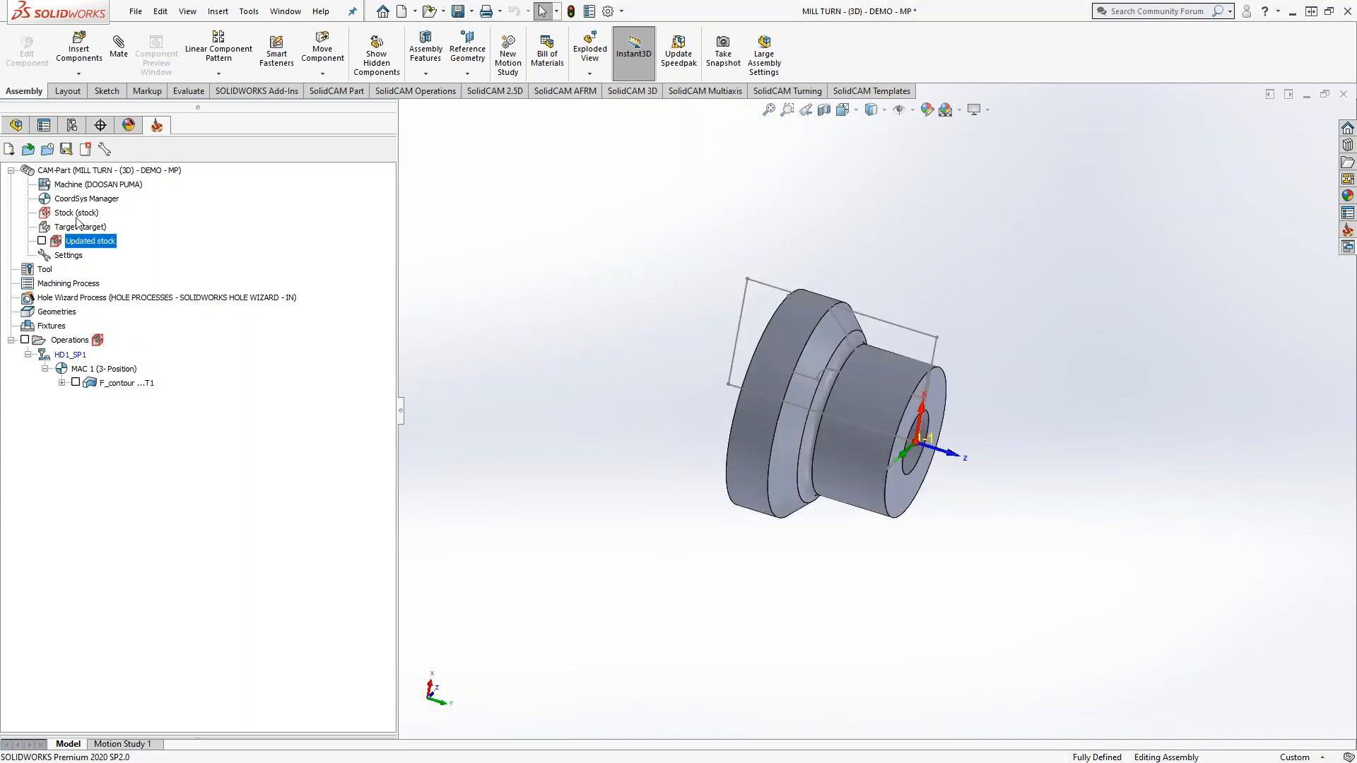
Redefine the stock as a 3D Model from the Stock configuration, using the turned solid.
click(76, 213)
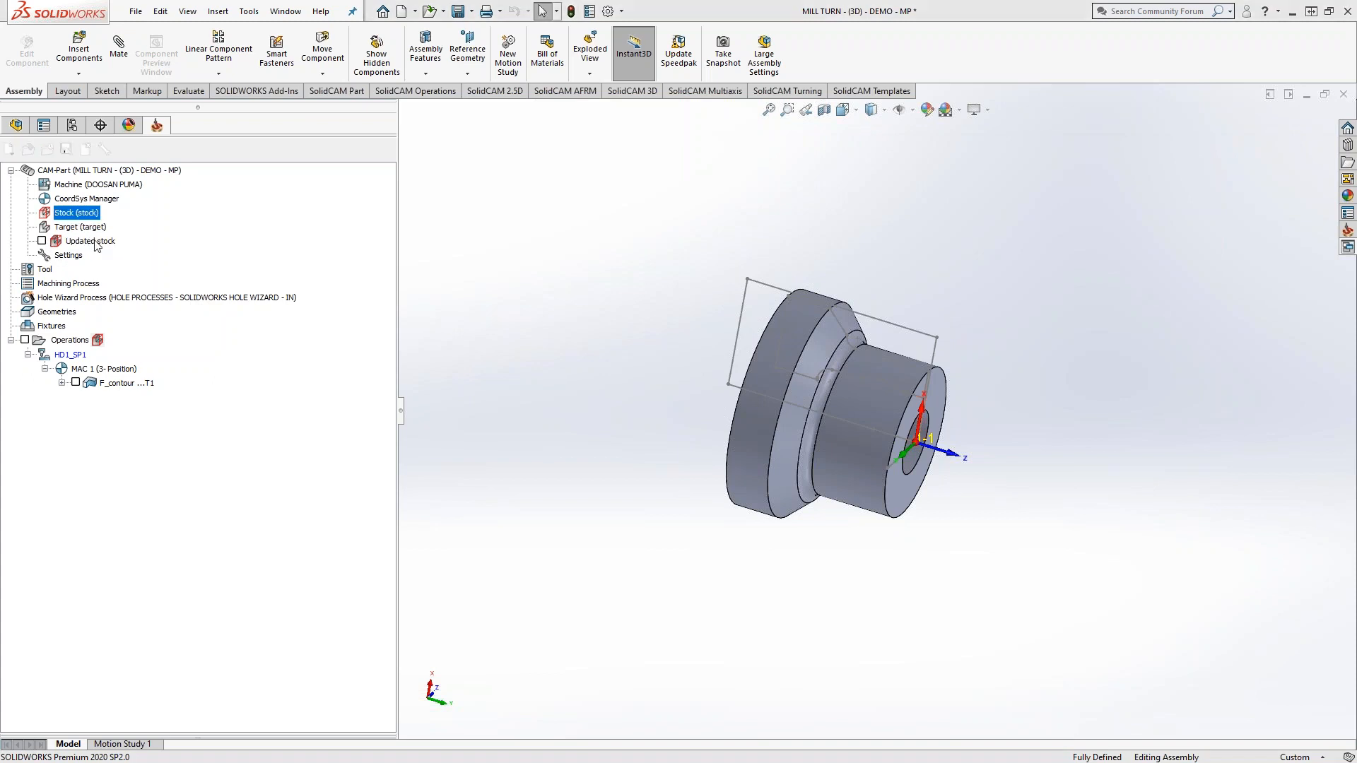
click(95, 263)
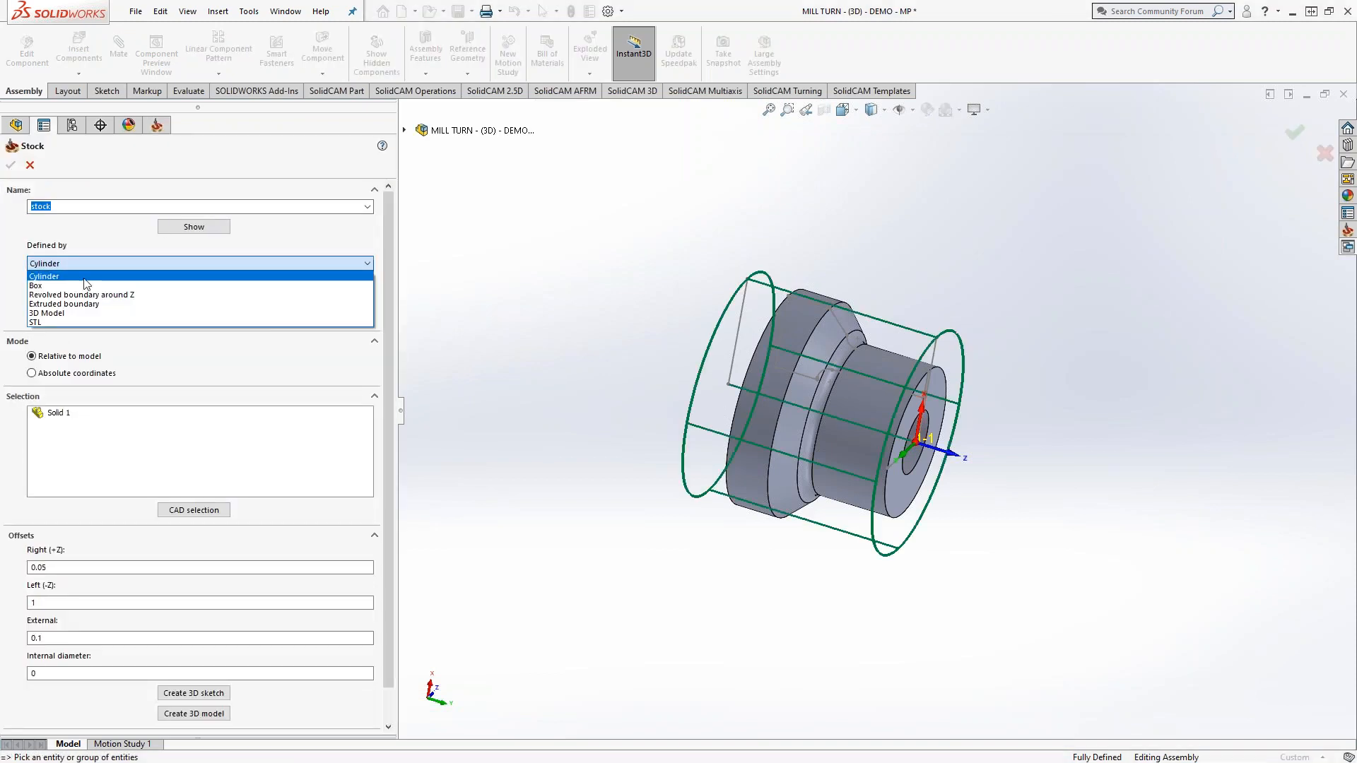
click(54, 312)
key(Return)
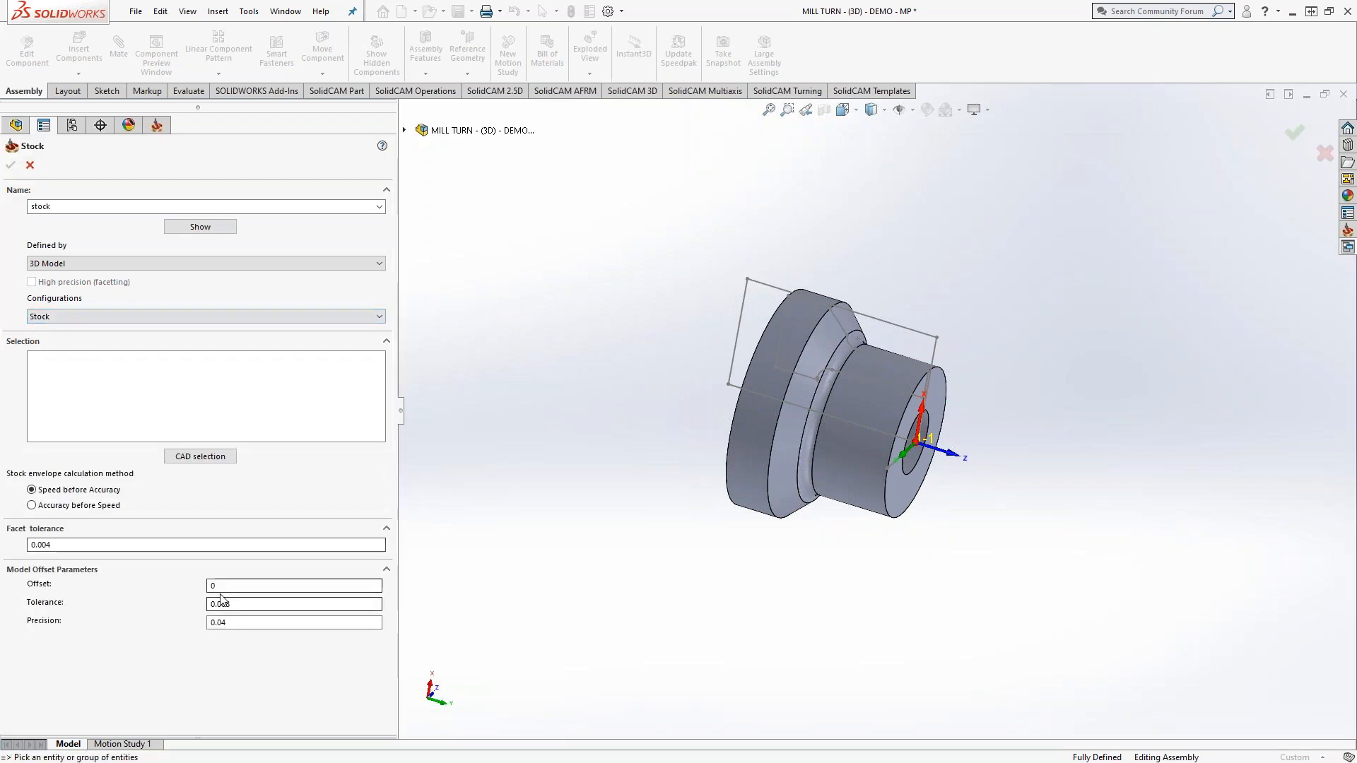
click(748, 424)
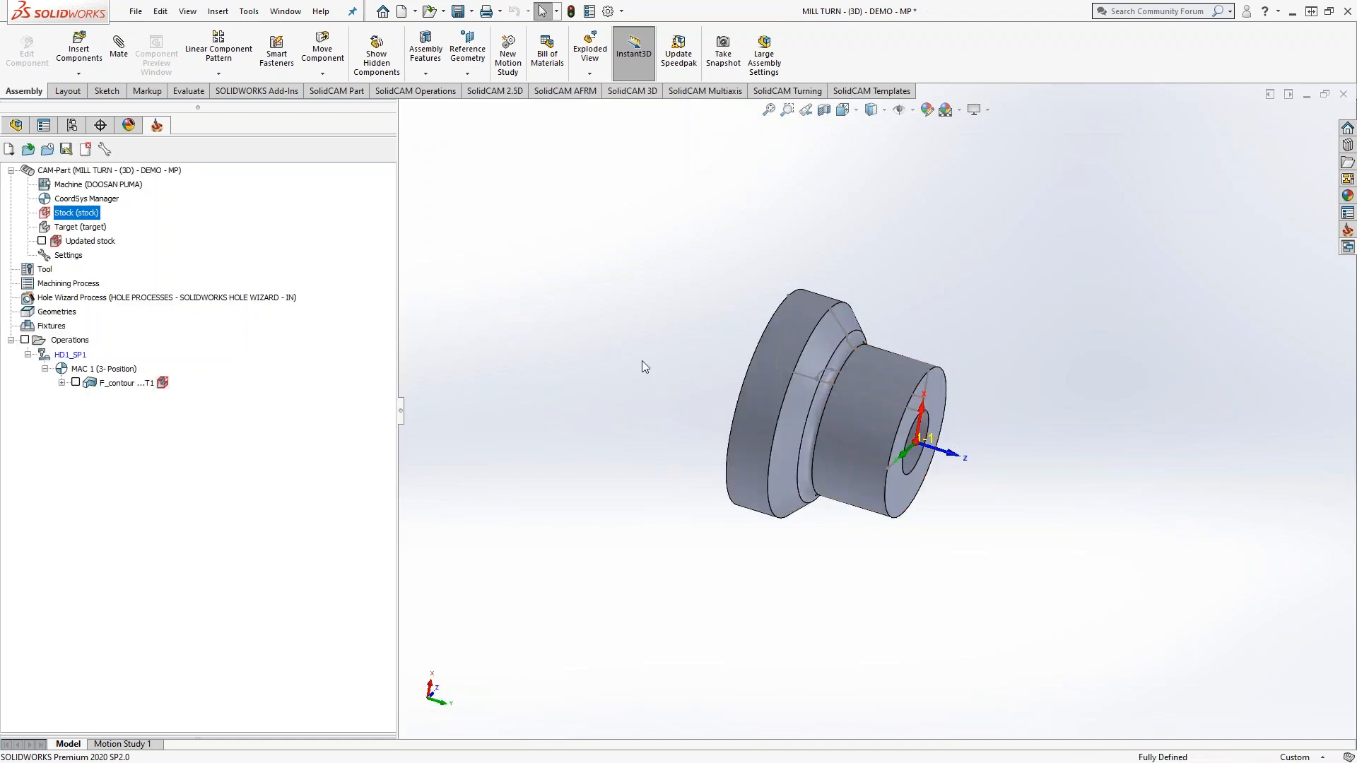
Display the updated stock over the turned solid to check the 3D Model definition, and hide it again.
click(41, 241)
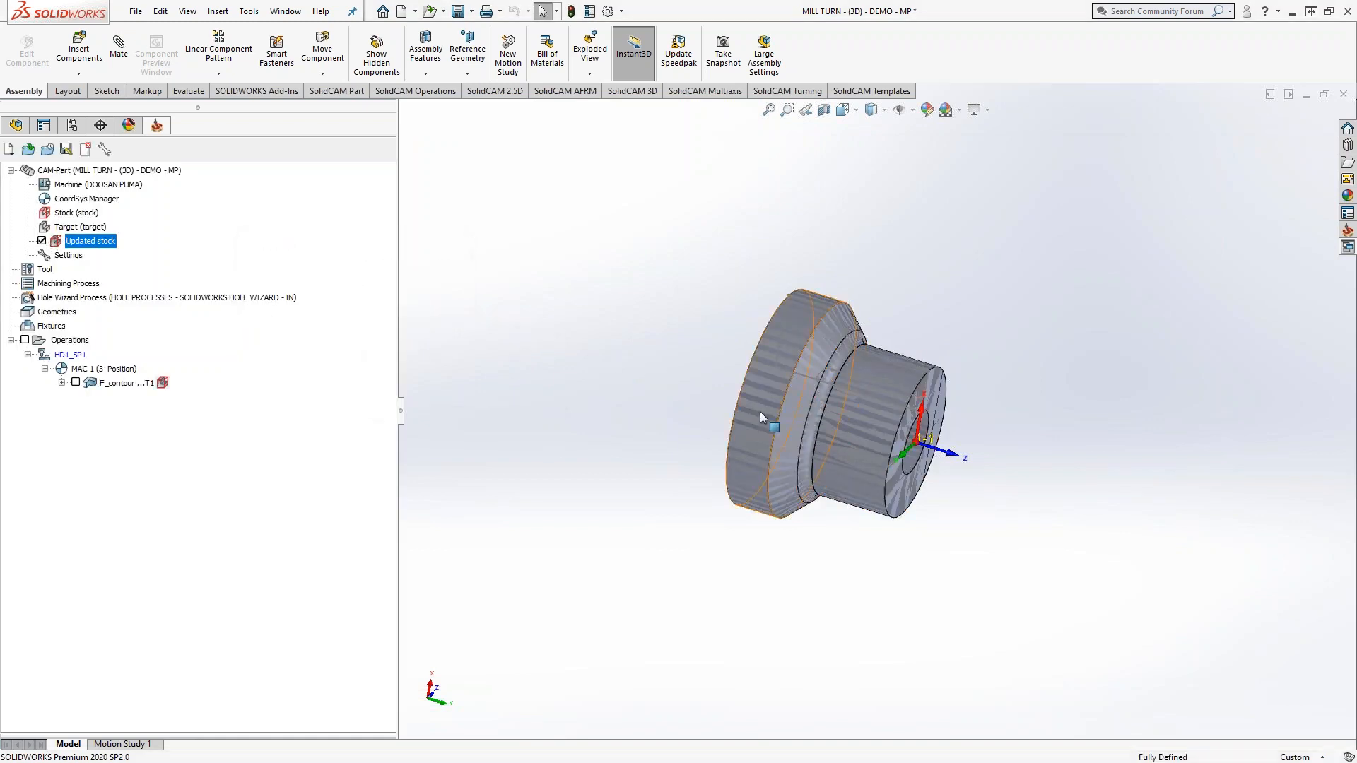
middle_drag(648, 394, 937, 448)
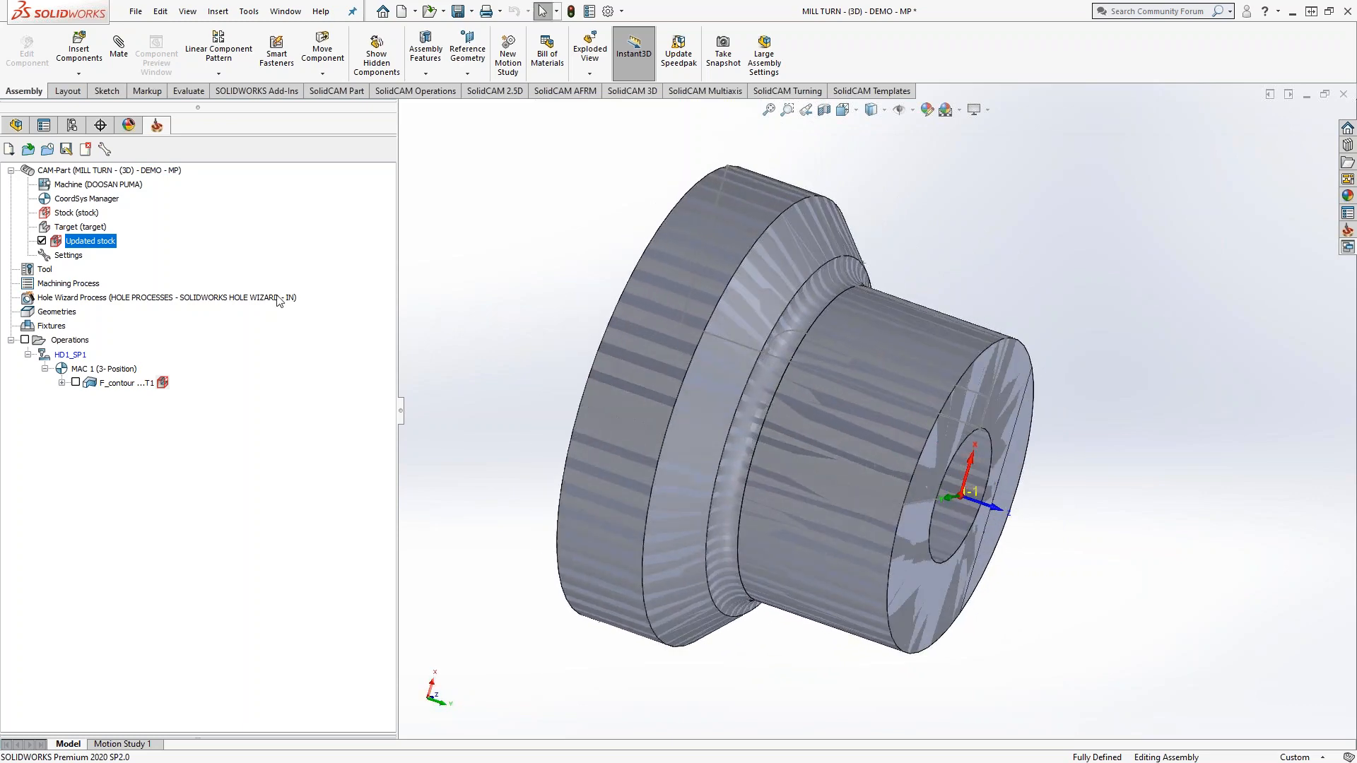
click(42, 241)
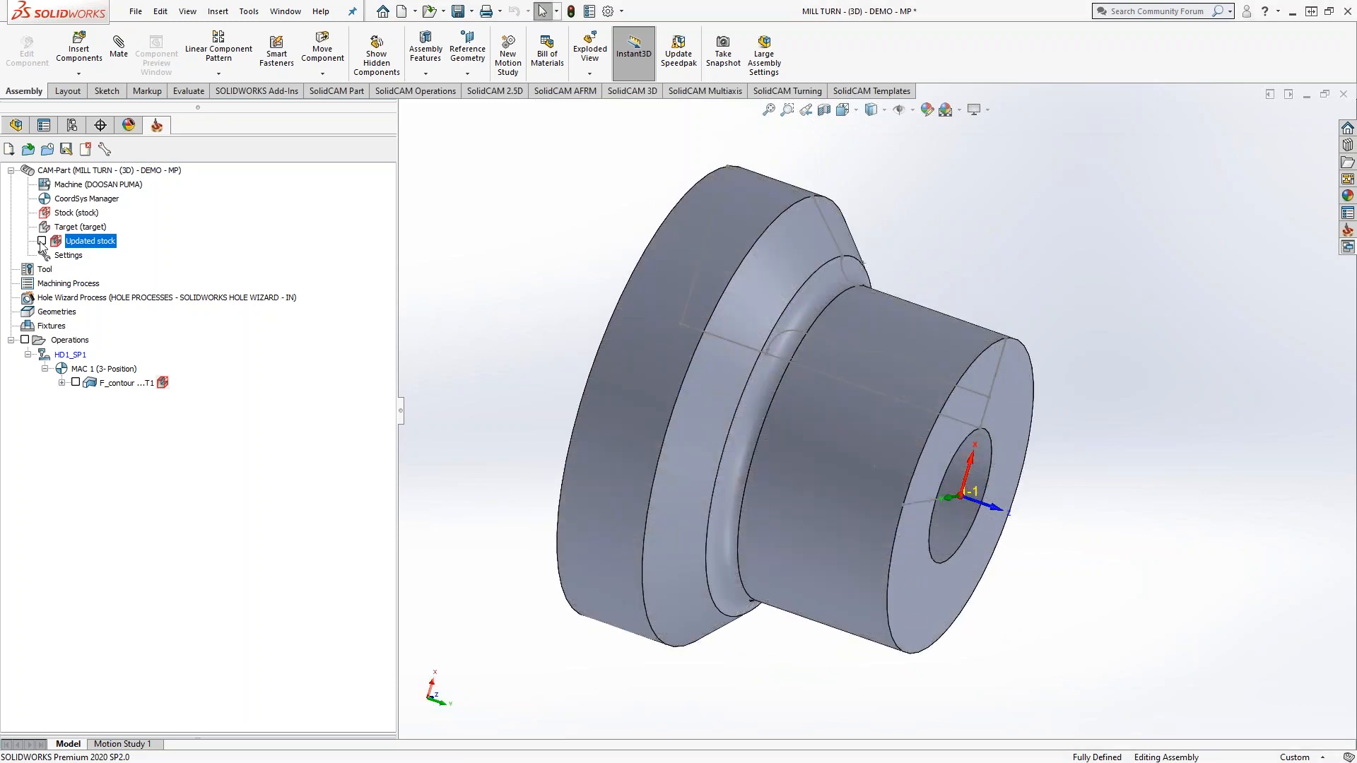
Activate the Default configuration and display the updated stock over the finished part.
click(71, 125)
double_click(94, 189)
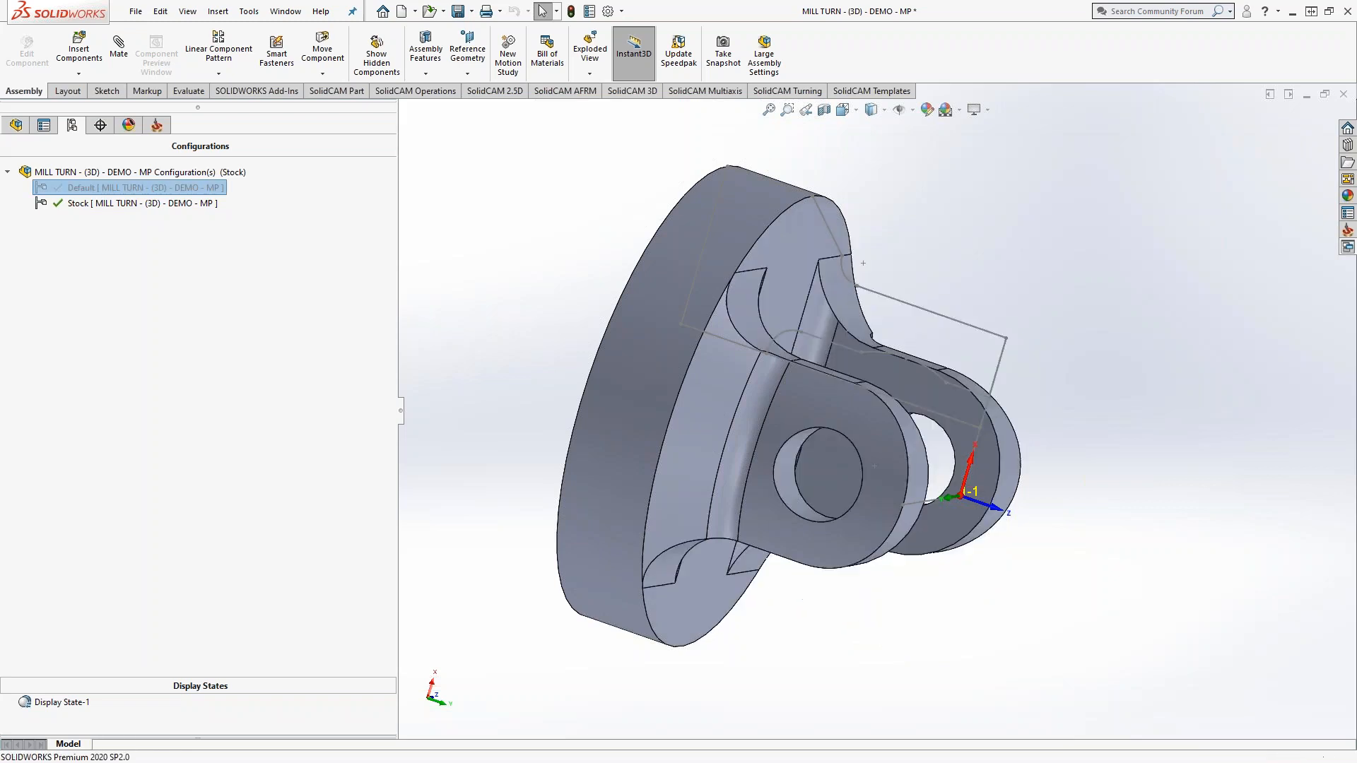
click(157, 125)
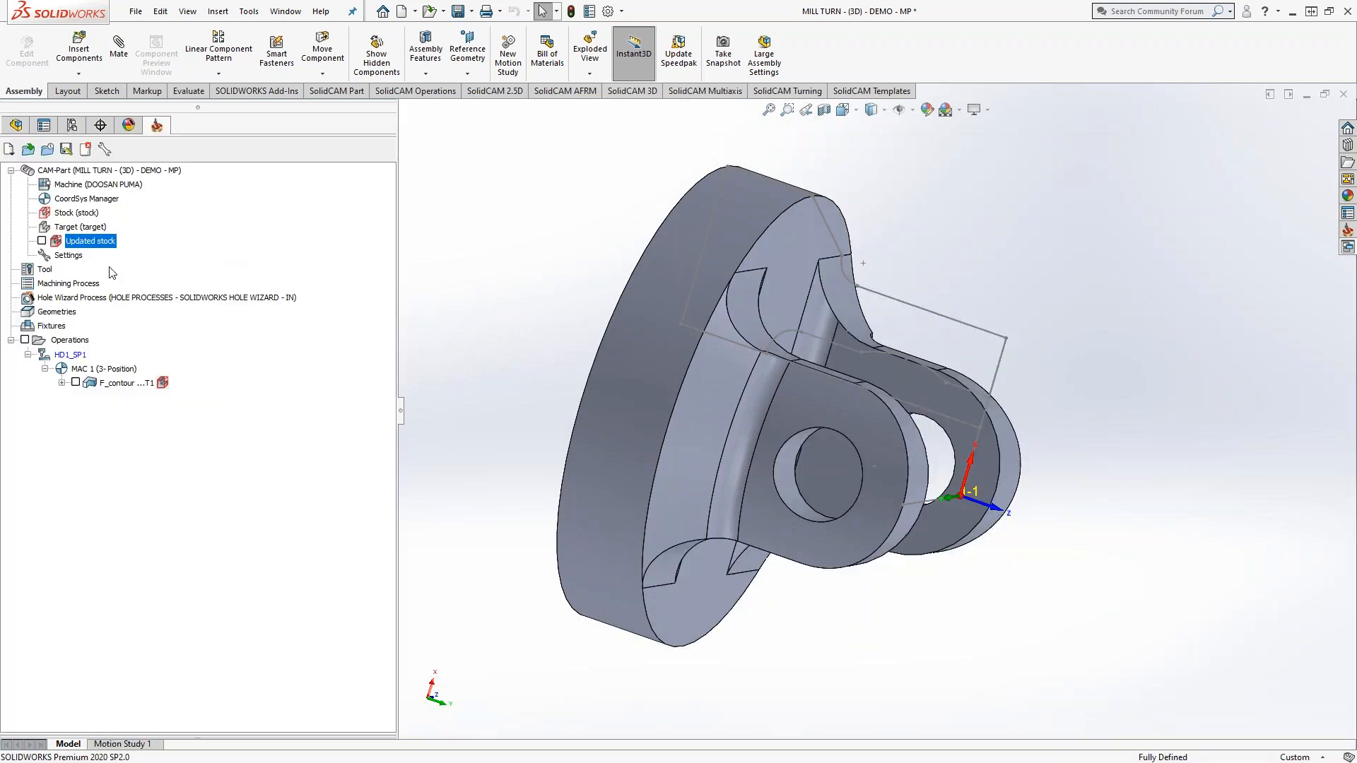
click(42, 241)
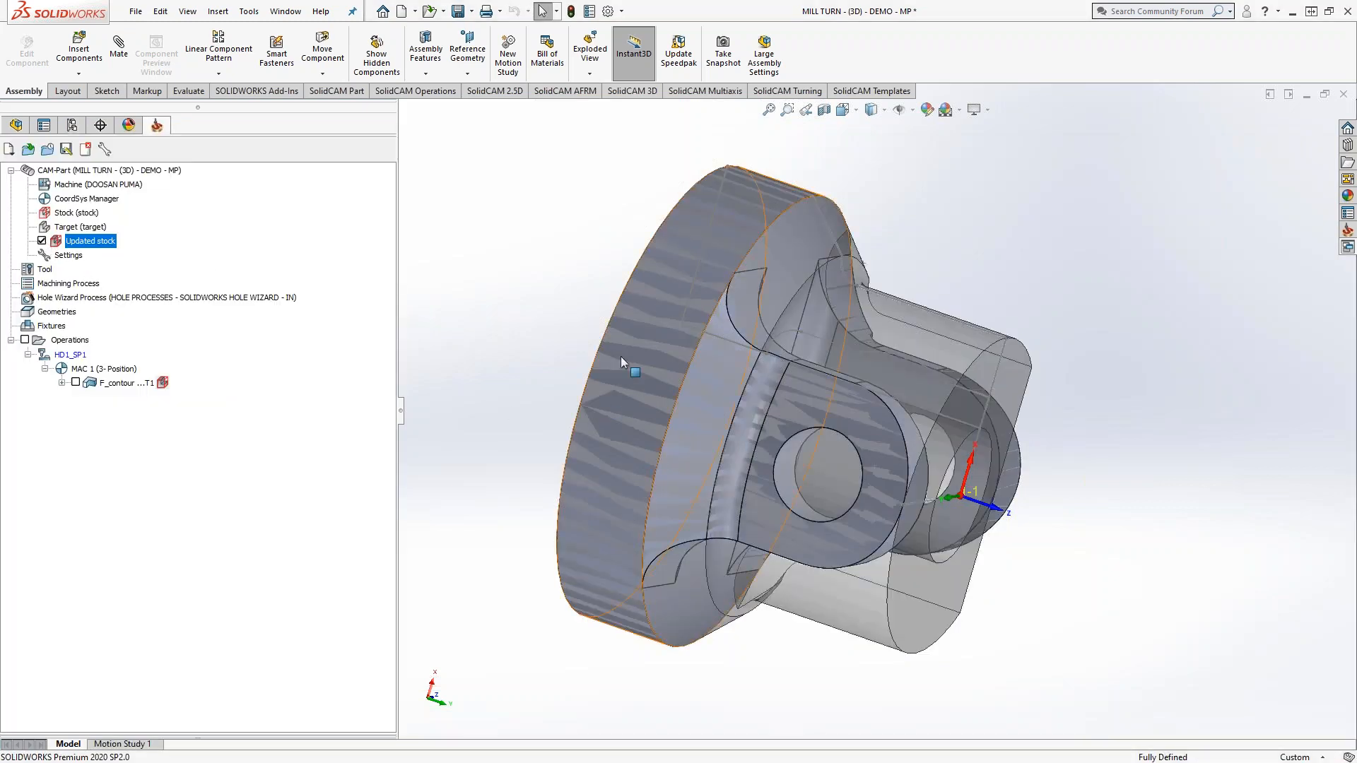
Move the updated stock marker from the F_contour operation up to the Operations level and examine the stock around the part.
middle_drag(588, 361, 502, 296)
middle_drag(891, 463, 886, 469)
middle_drag(879, 344, 922, 375)
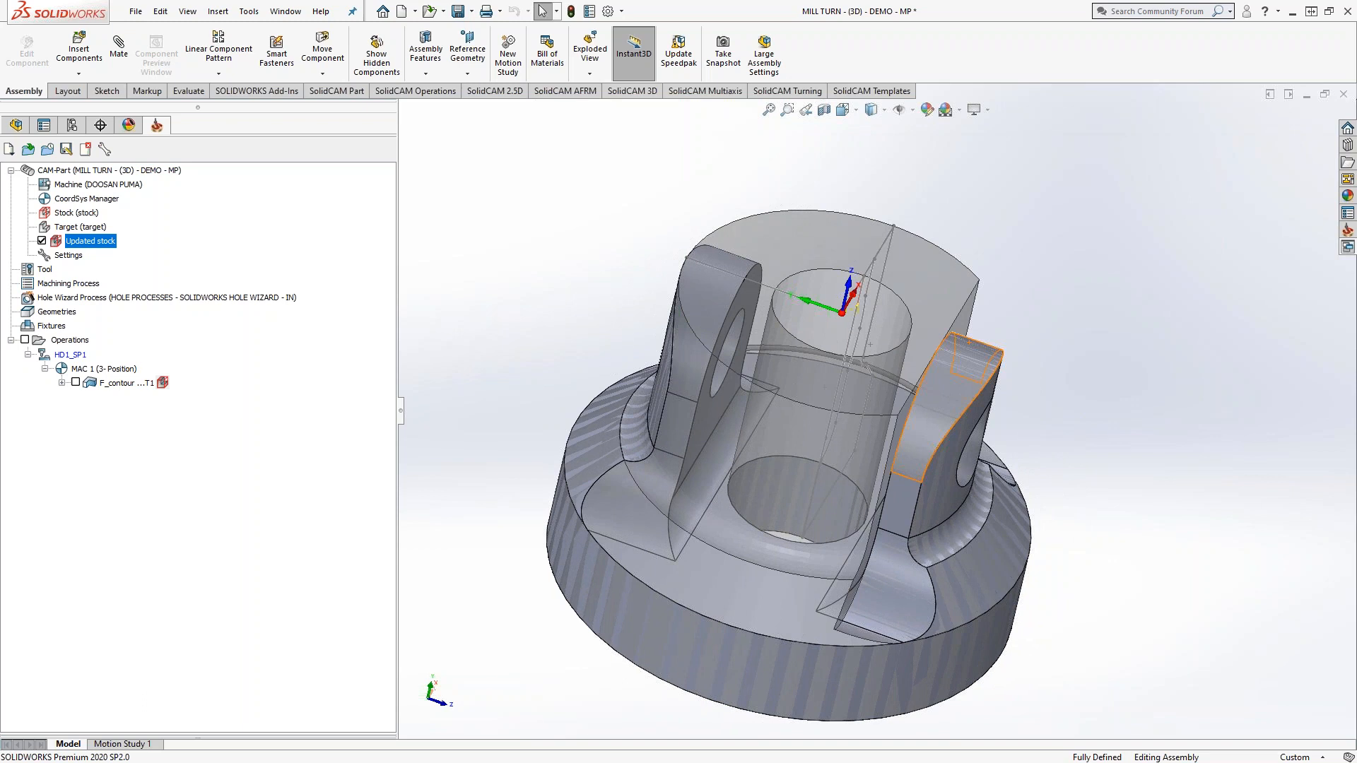
mouse_move(1101, 386)
middle_down()
mouse_move(1069, 386)
mouse_move(1101, 384)
middle_up()
middle_drag(1002, 452, 1067, 534)
drag(164, 384, 98, 340)
middle_drag(741, 482, 810, 422)
Look through the assembly's configurations, its components and the DesignModel features, and view the part with its stock.
click(72, 125)
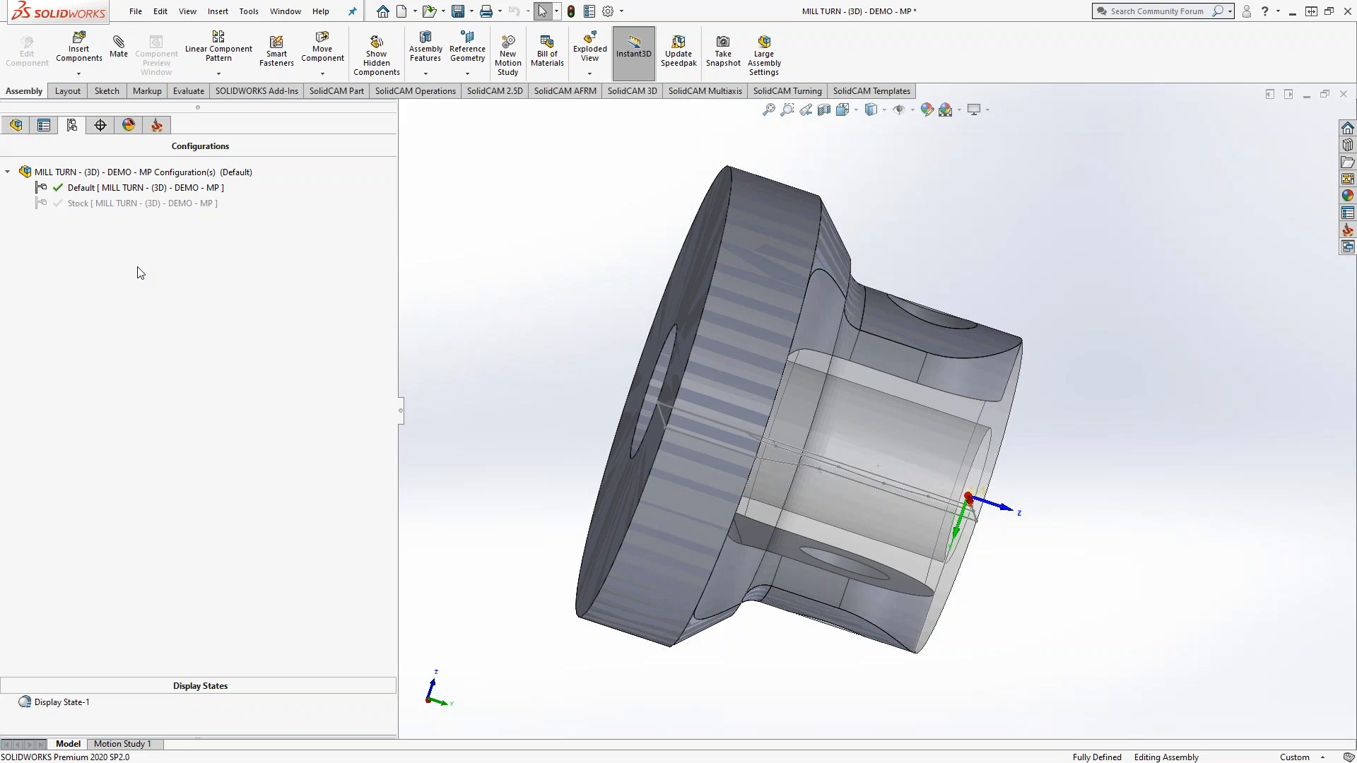
click(15, 125)
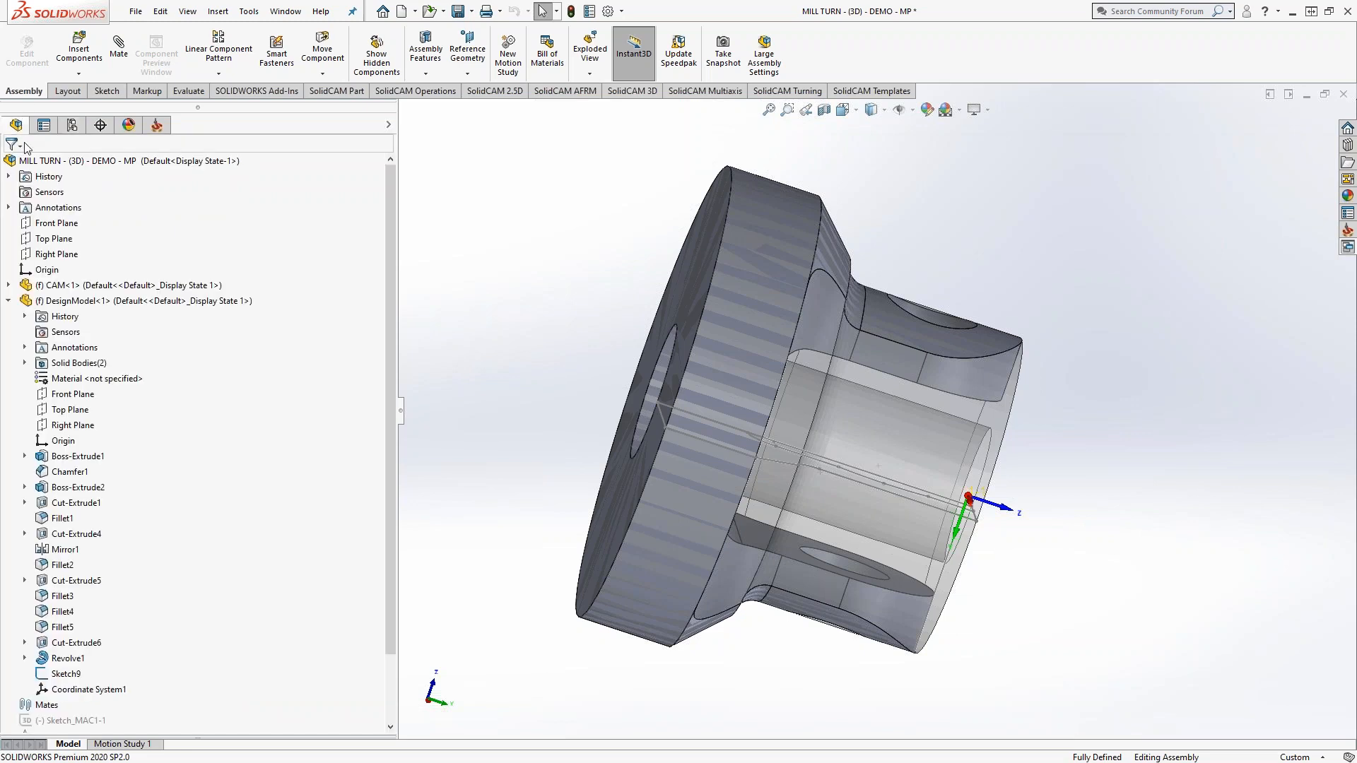
scroll(162, 385, down, 2)
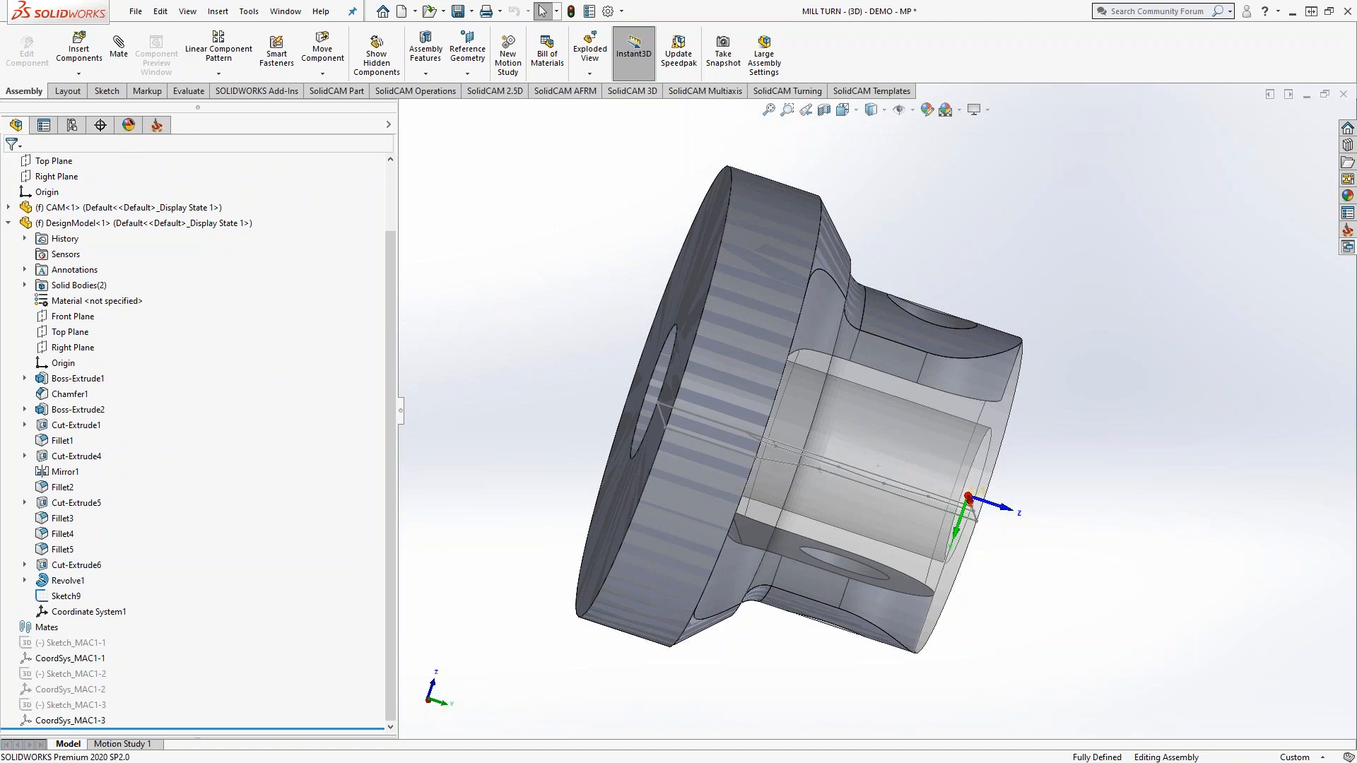
middle_drag(563, 230, 654, 272)
scroll(725, 335, up, 3)
middle_drag(725, 340, 691, 323)
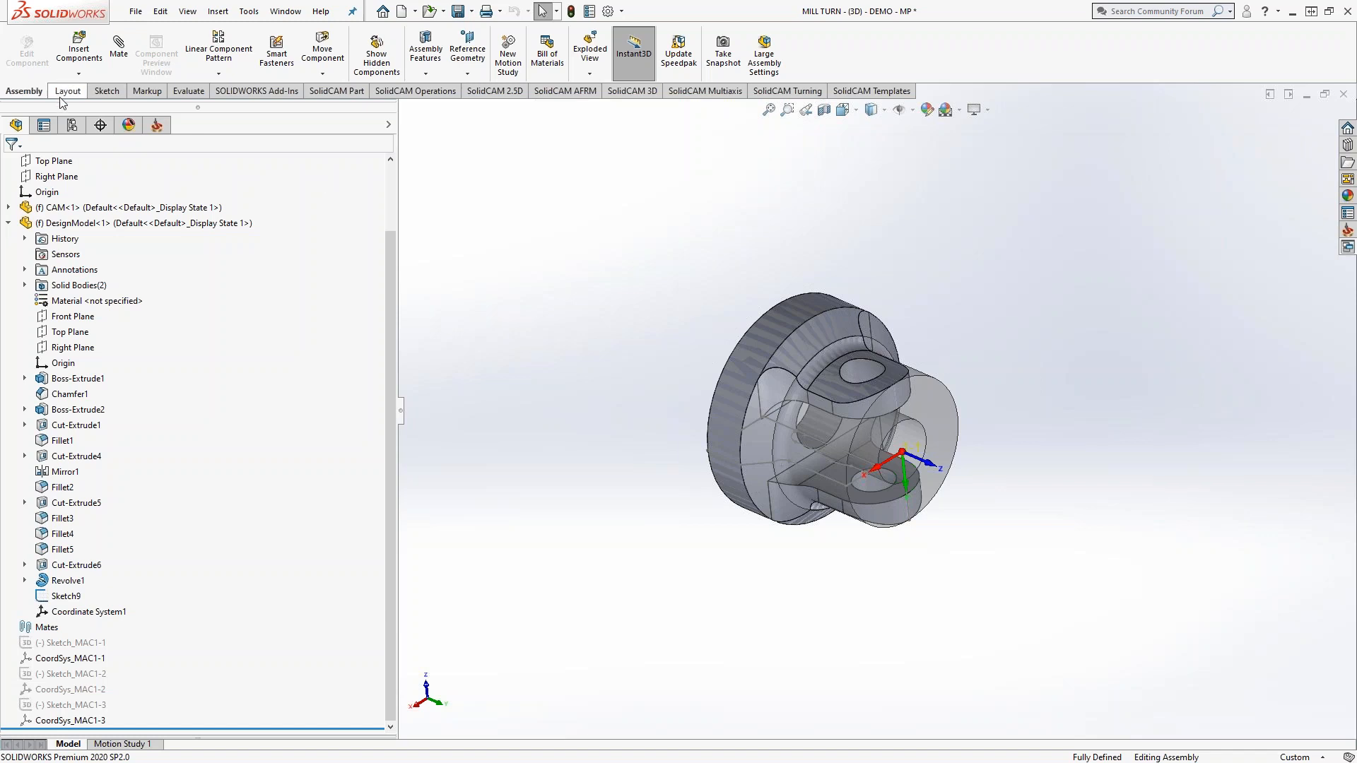
Enlarge the display states area below the configurations and look at the option for adding a display state without using it.
click(72, 125)
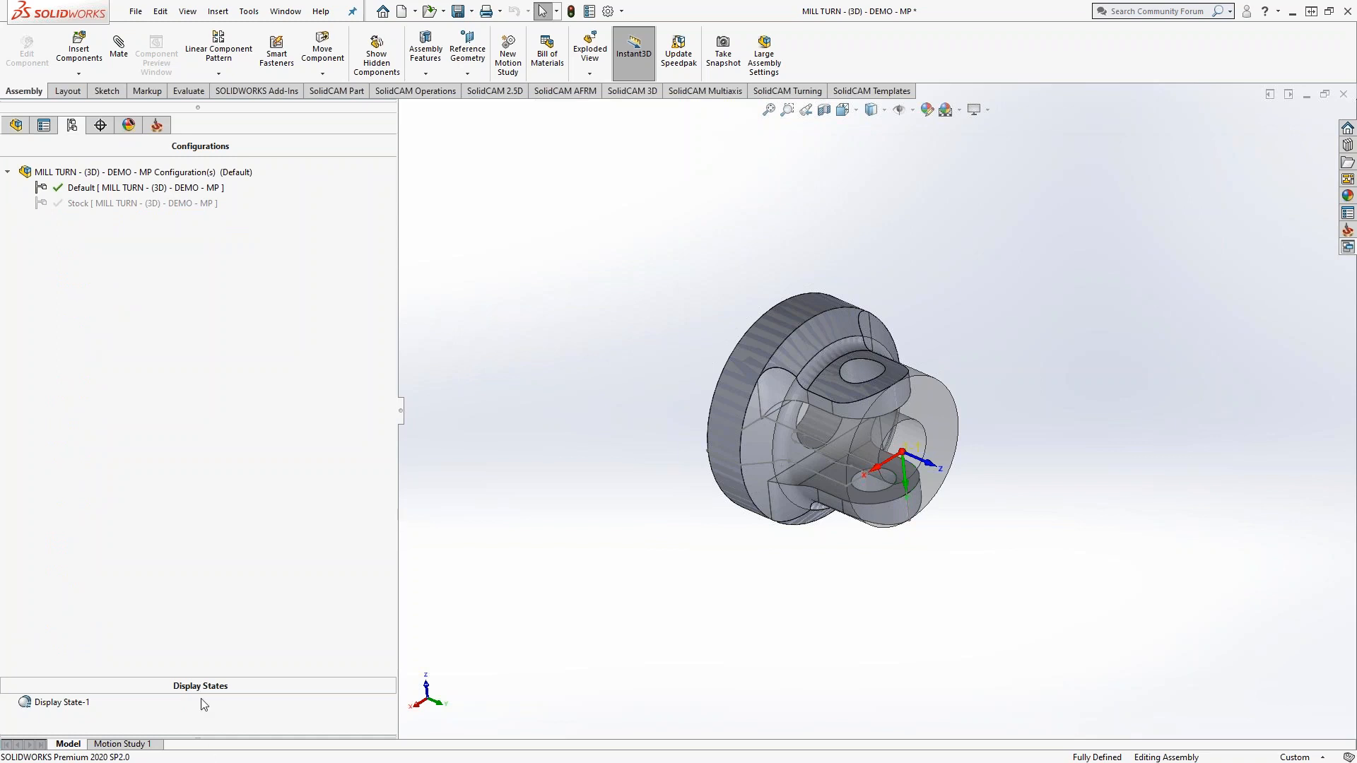
drag(203, 676, 227, 469)
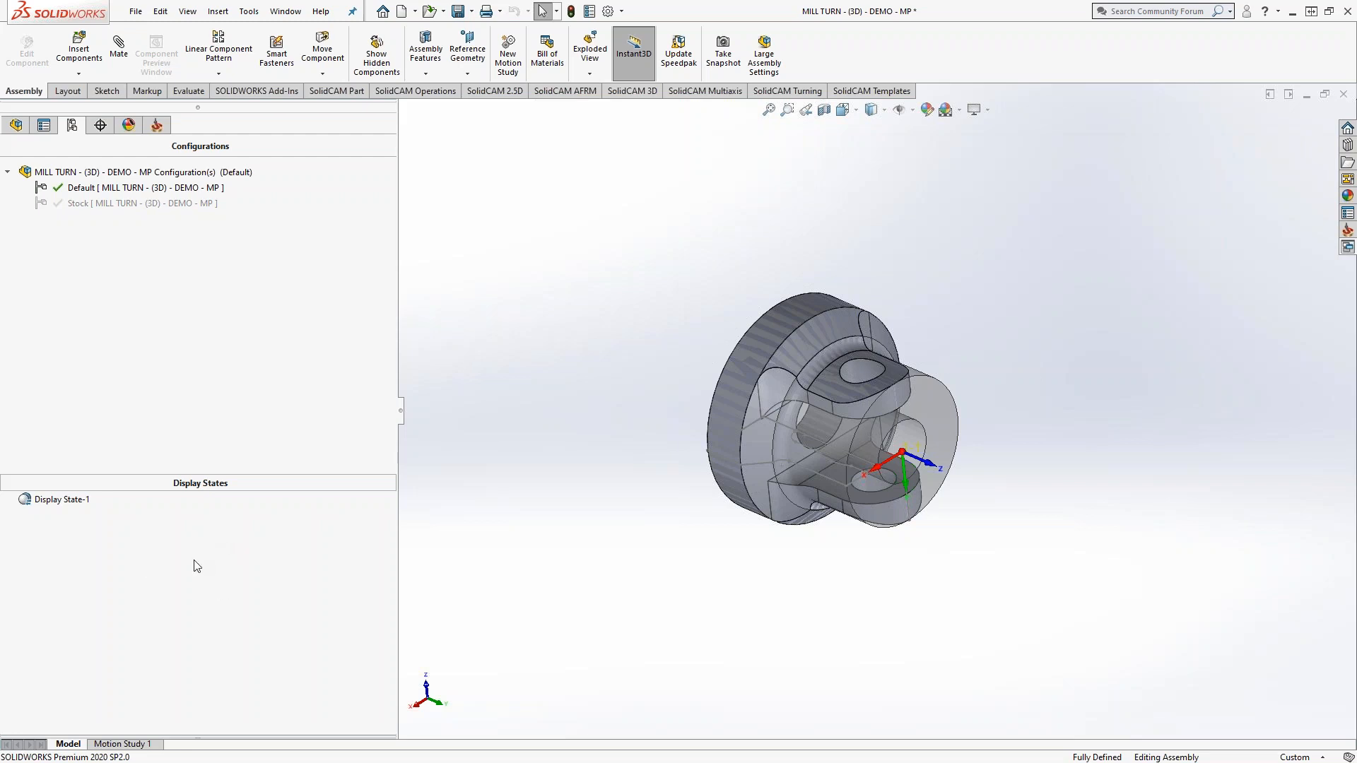
right_click(196, 566)
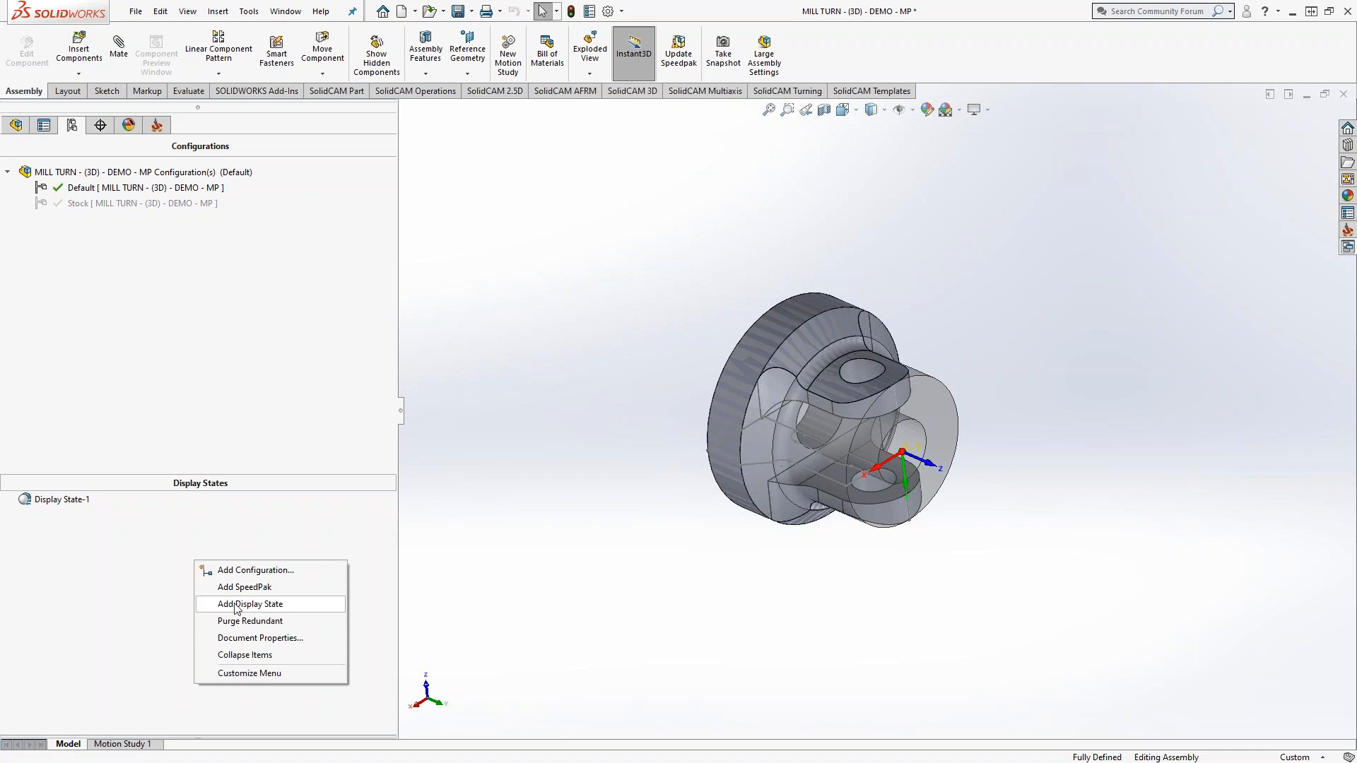
click(96, 601)
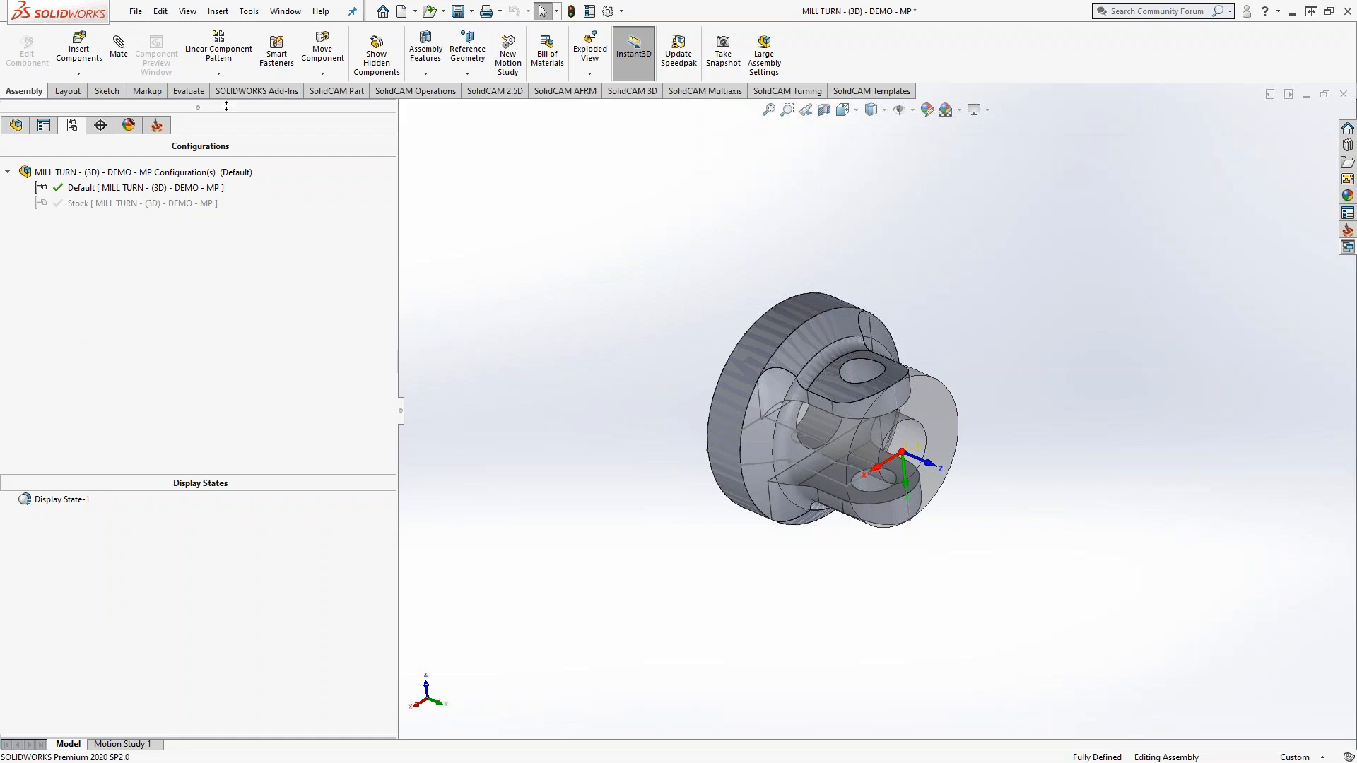
Review the CAM-part's synchronization settings for design model configuration changes and close them without changes.
click(157, 125)
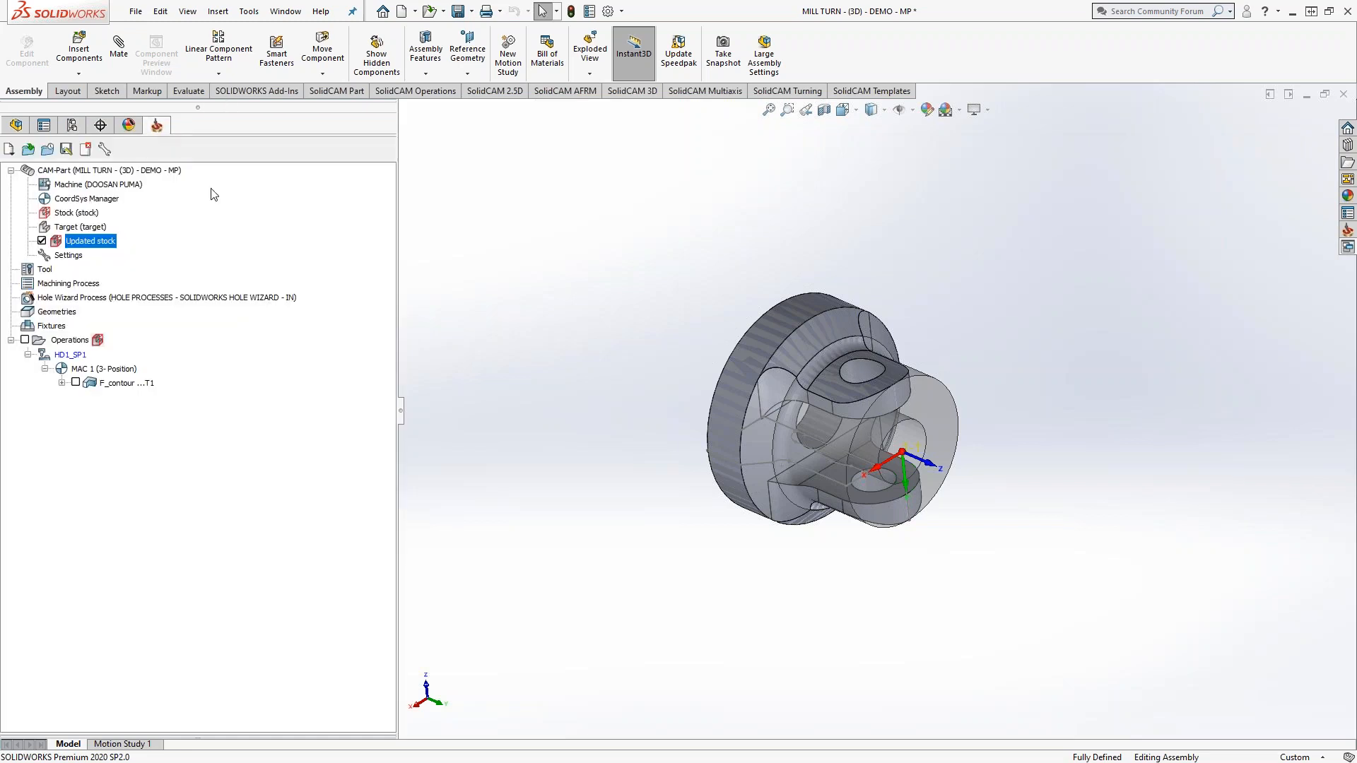
click(59, 257)
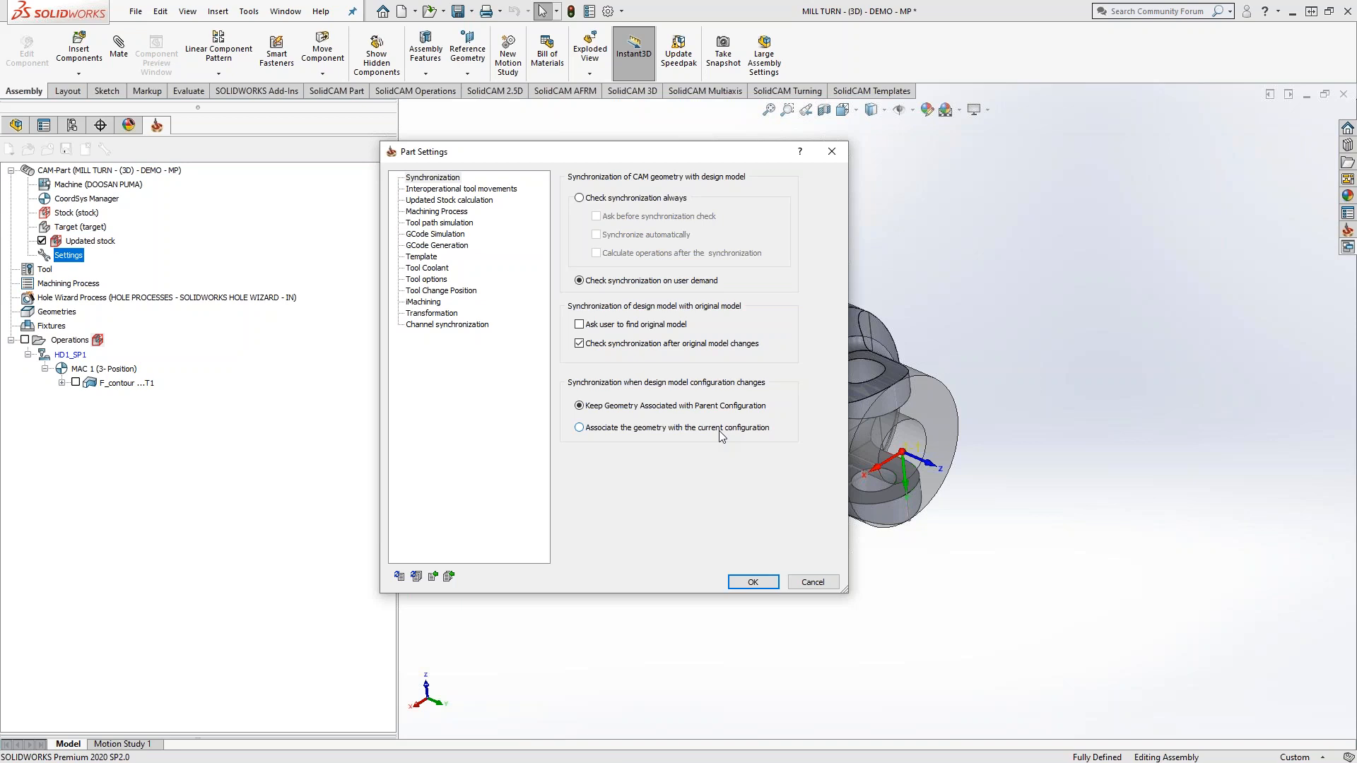
drag(739, 157, 550, 159)
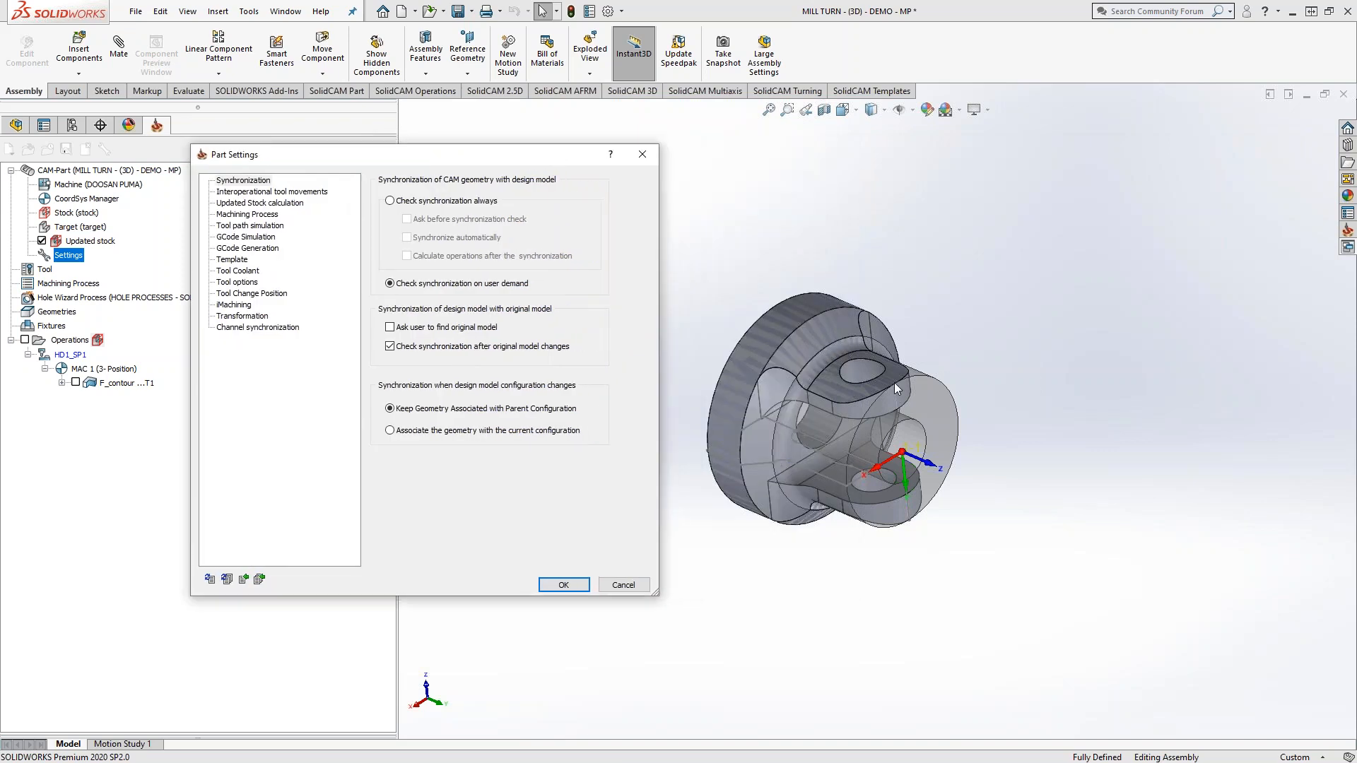
click(623, 585)
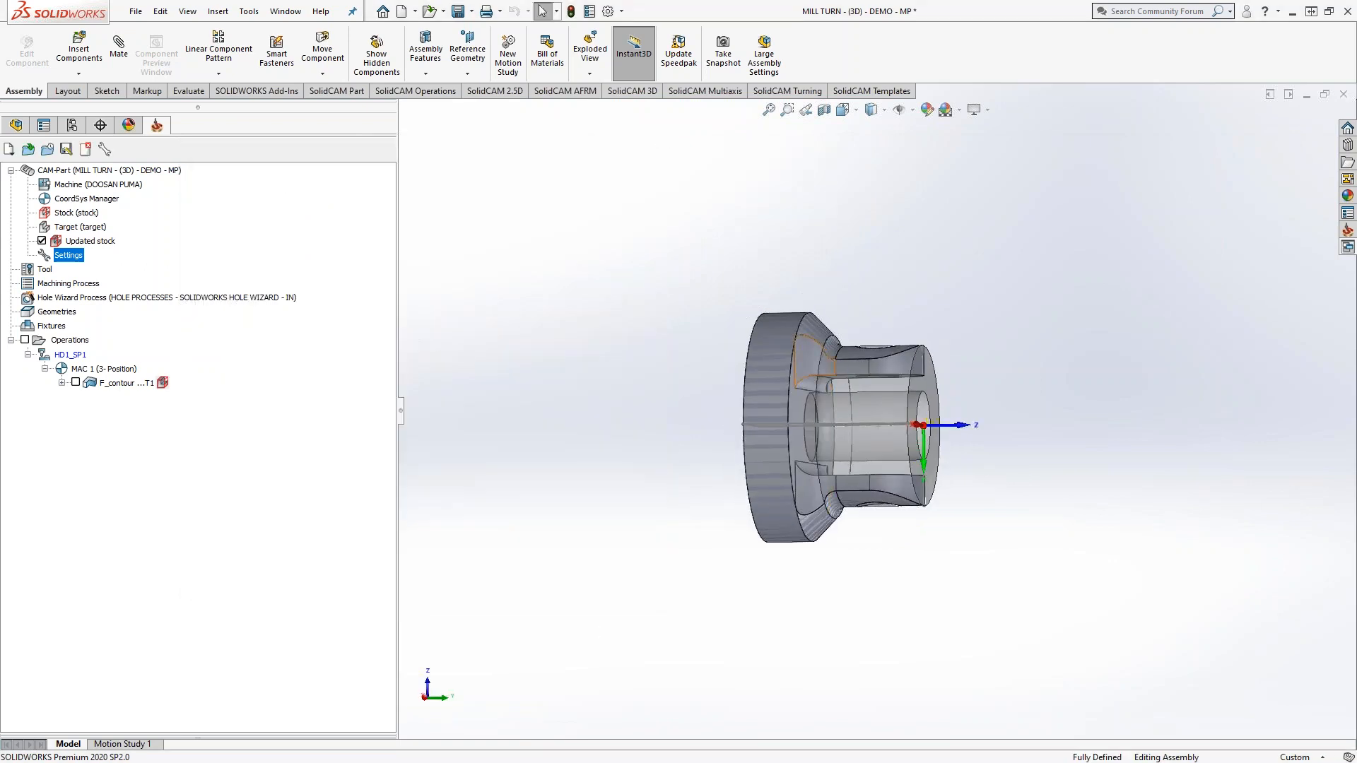